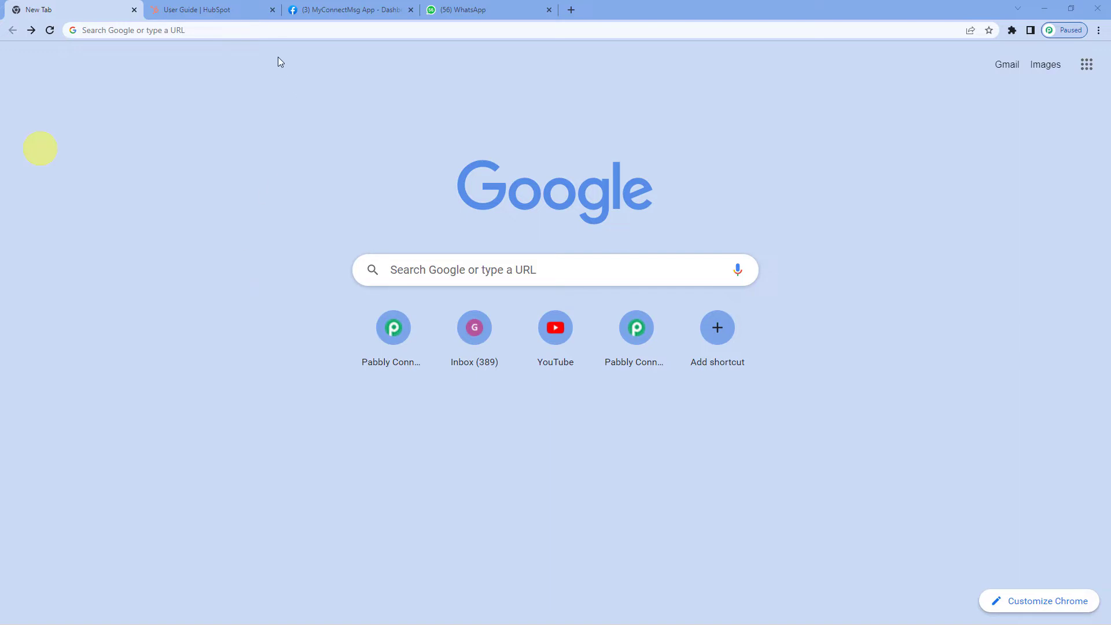
# - Go to pabbly.com, sign in, and launch Pabbly Connect from the apps list
pyautogui.click(277, 30)
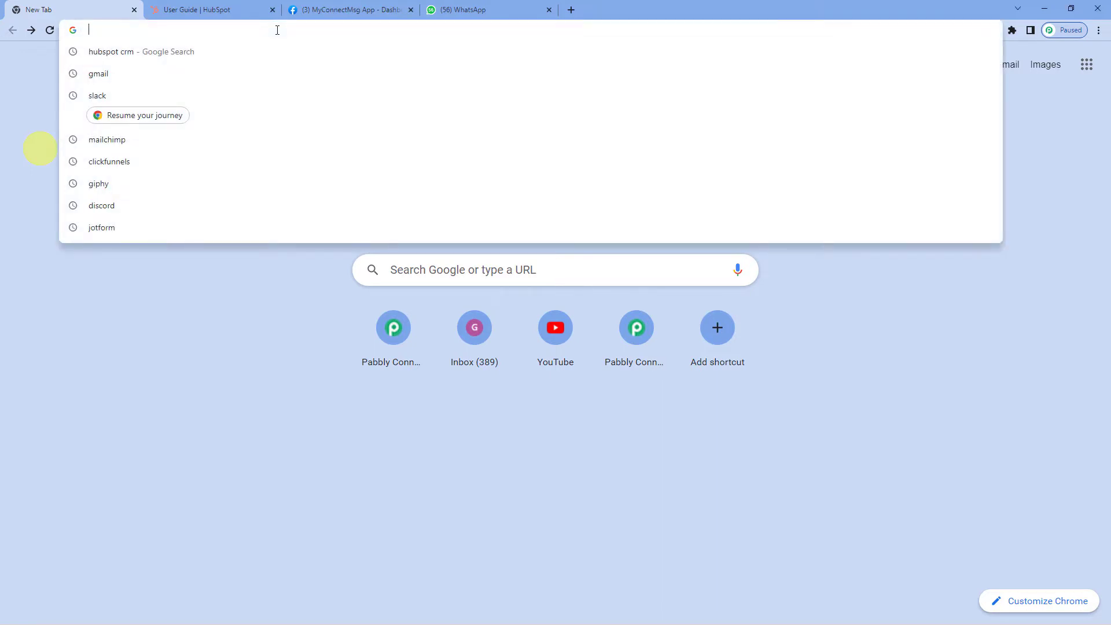
pyautogui.write('pabbly')
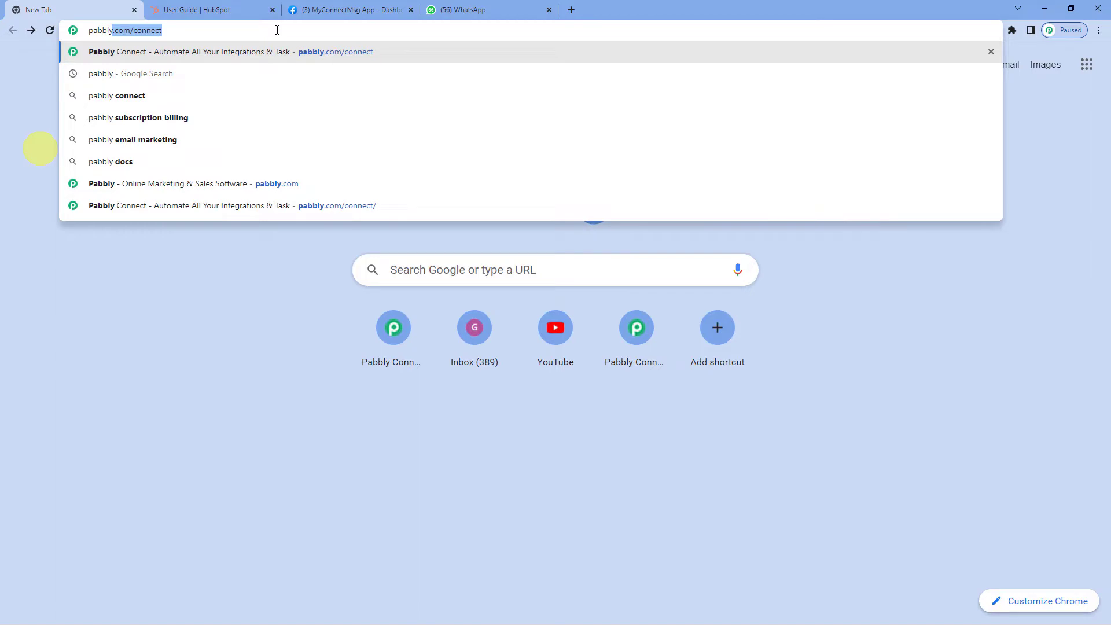
pyautogui.write('.com')
pyautogui.press('Return')
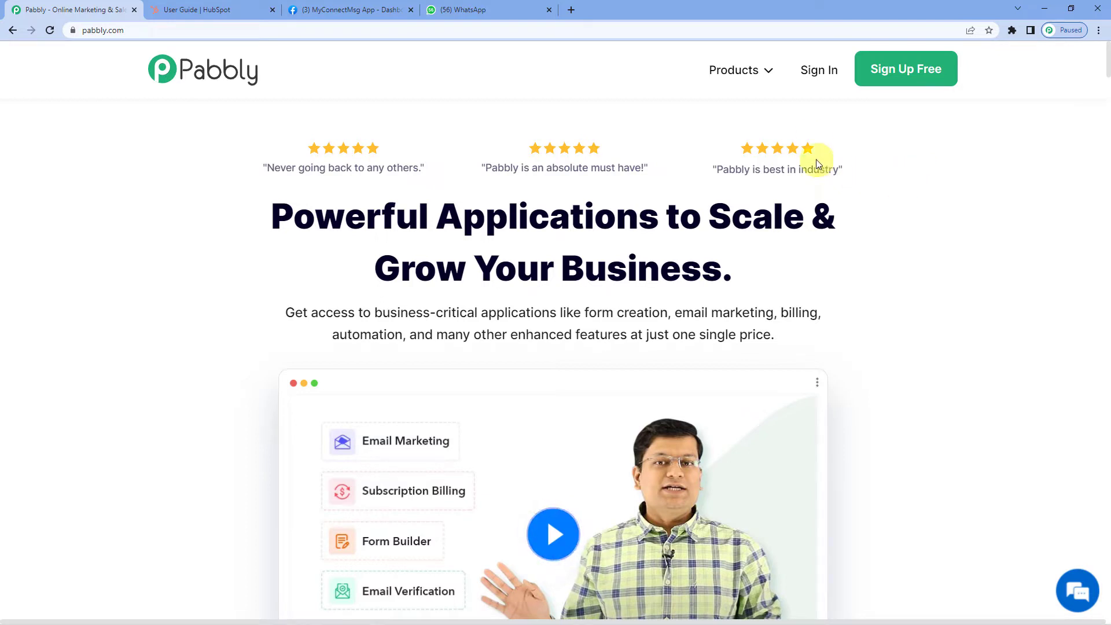
pyautogui.click(817, 80)
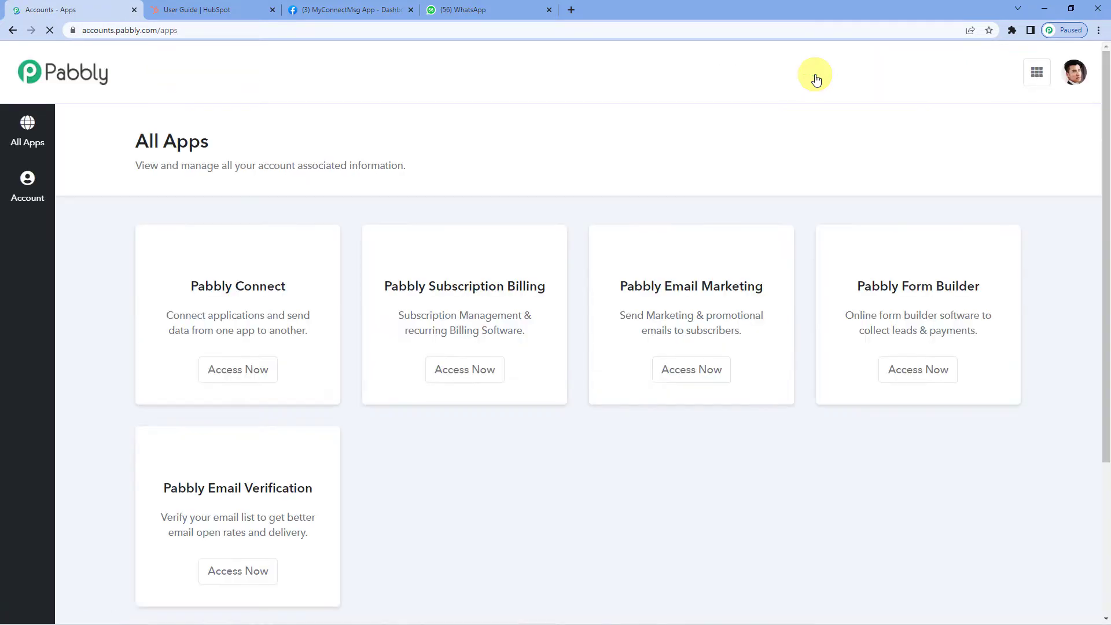
pyautogui.click(249, 378)
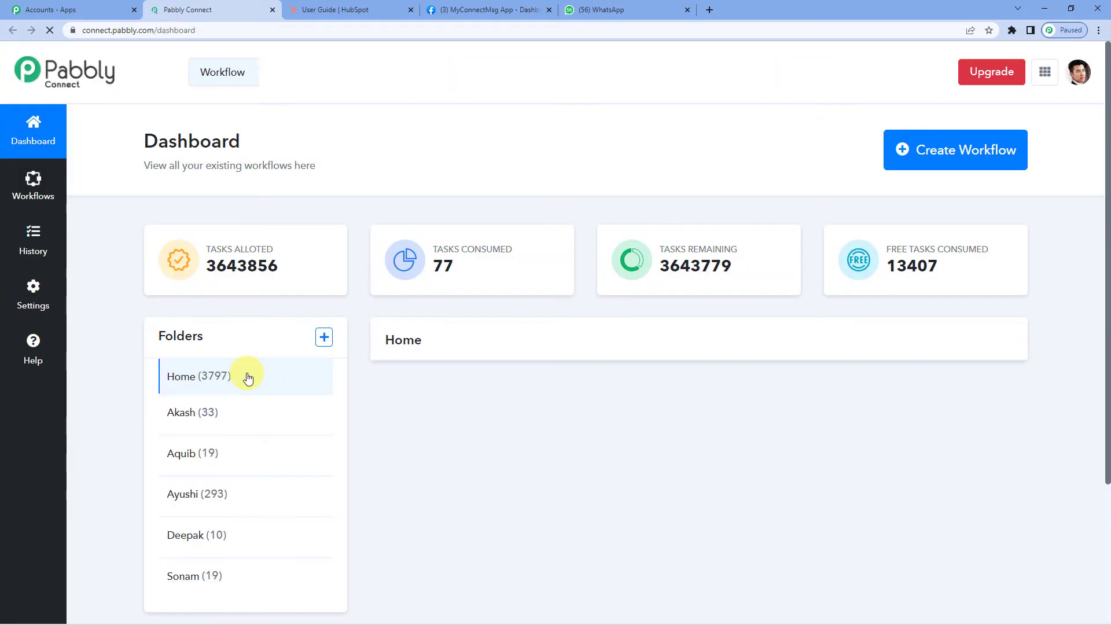
# - Create a new workflow named 'Lead Routing: Hubspot CRM To WhatsApp'
pyautogui.click(911, 152)
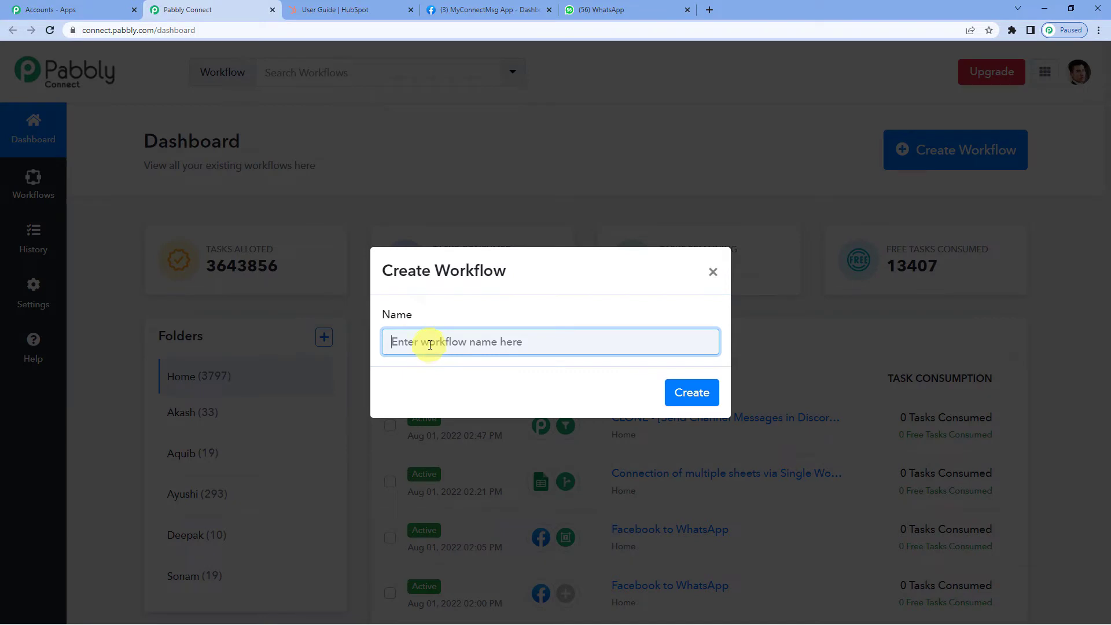
pyautogui.write('Lead Routing: Hubspot CRM')
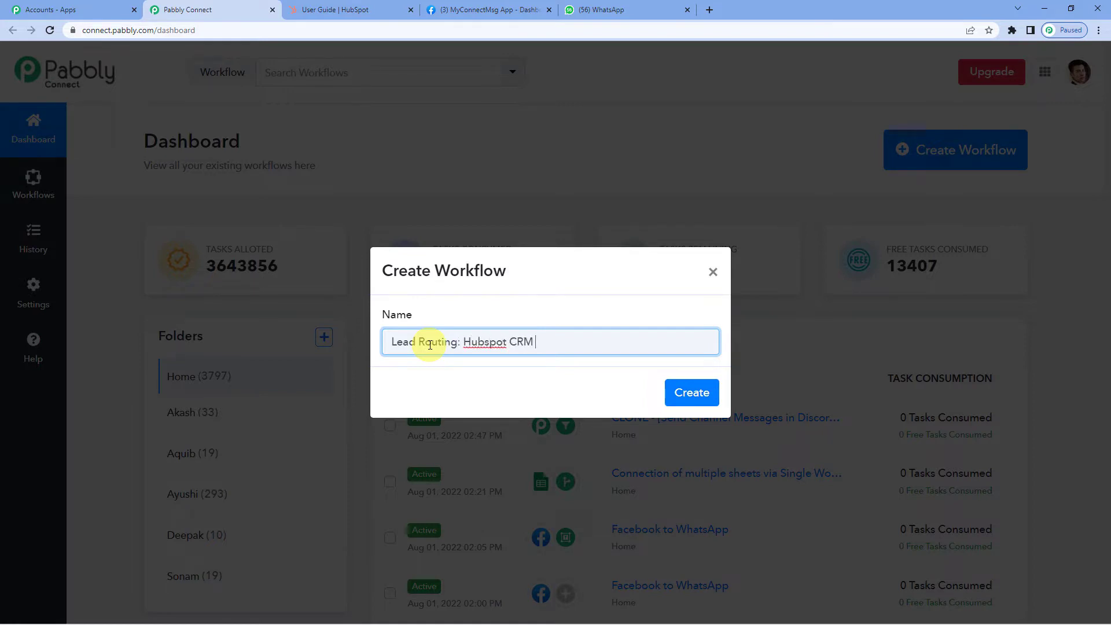
pyautogui.write(' To WhatsApp')
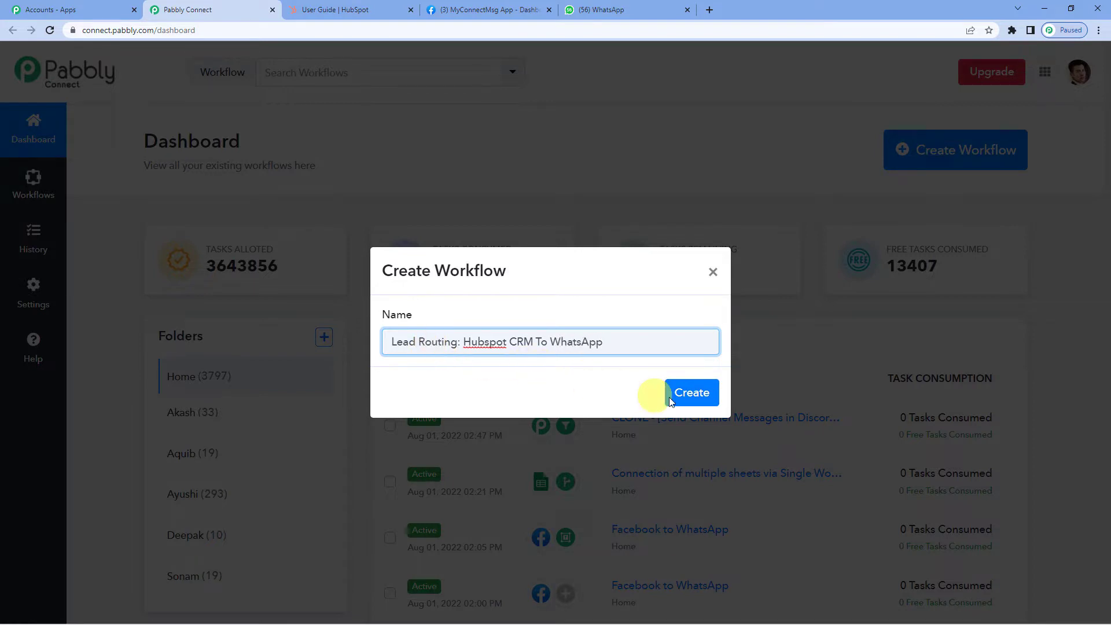
pyautogui.click(670, 397)
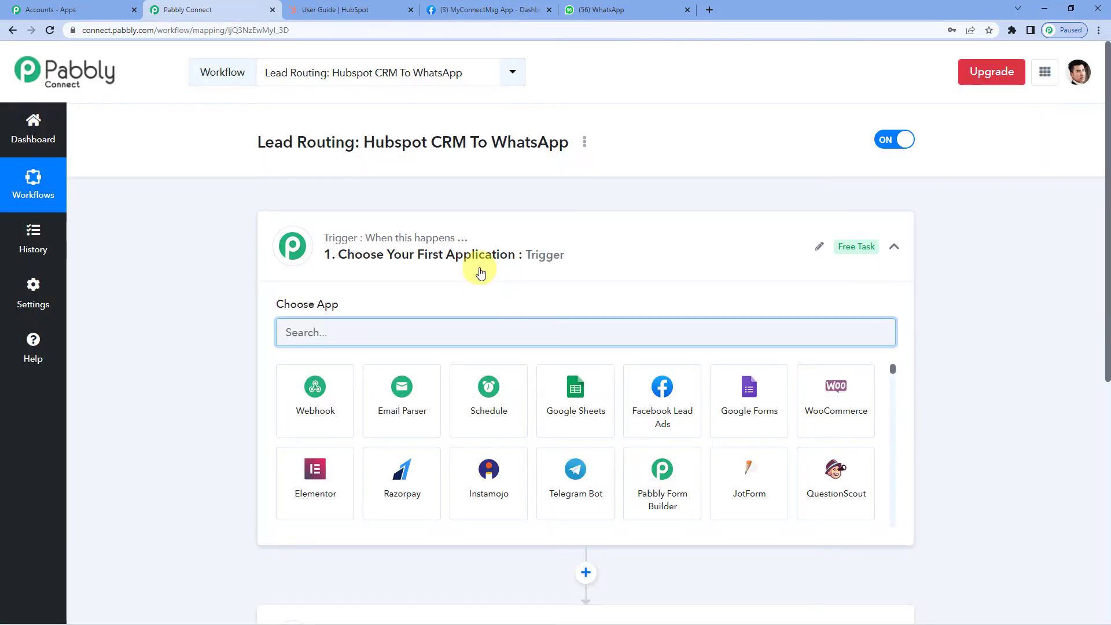
# - Set the trigger app to Pabbly Form Builder with the New Form Submission event
pyautogui.click(481, 273)
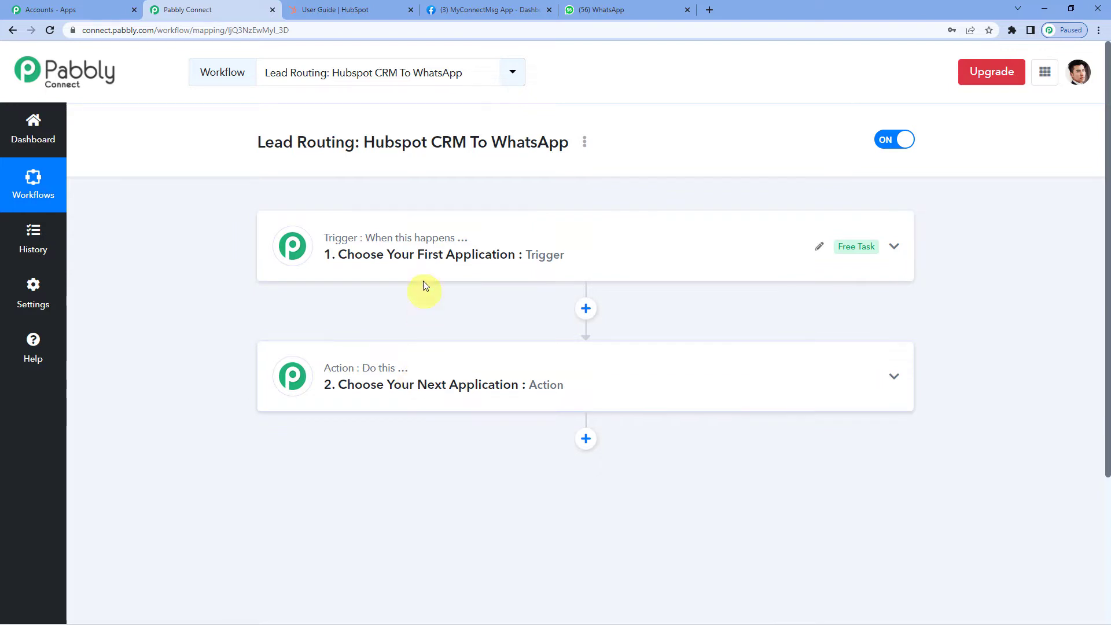
pyautogui.click(422, 258)
pyautogui.click(375, 332)
pyautogui.write('pa')
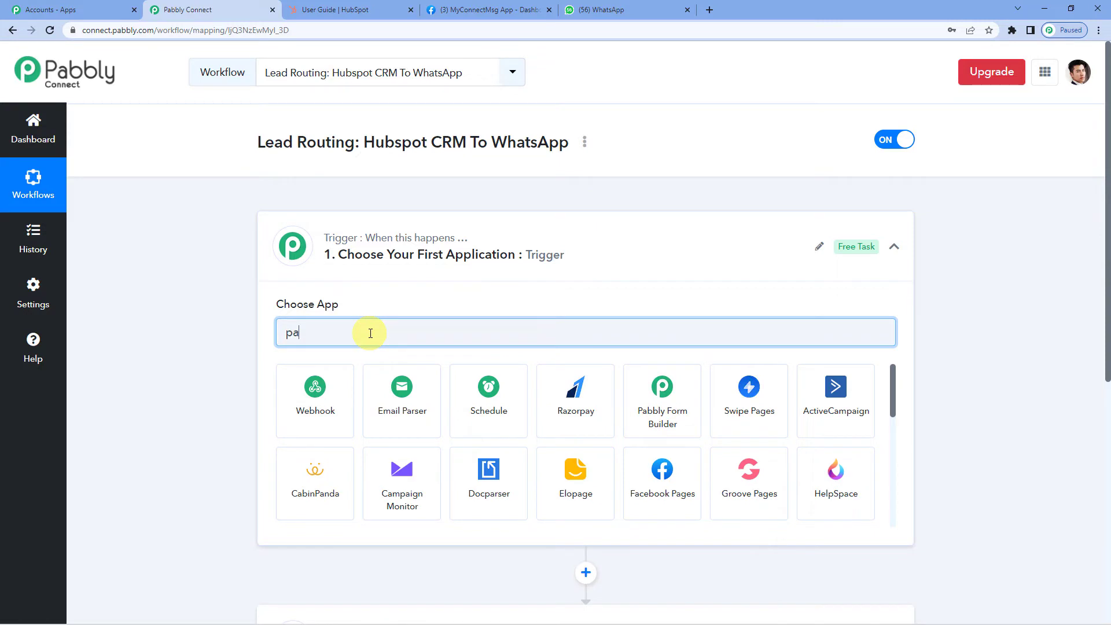
pyautogui.write('bbly')
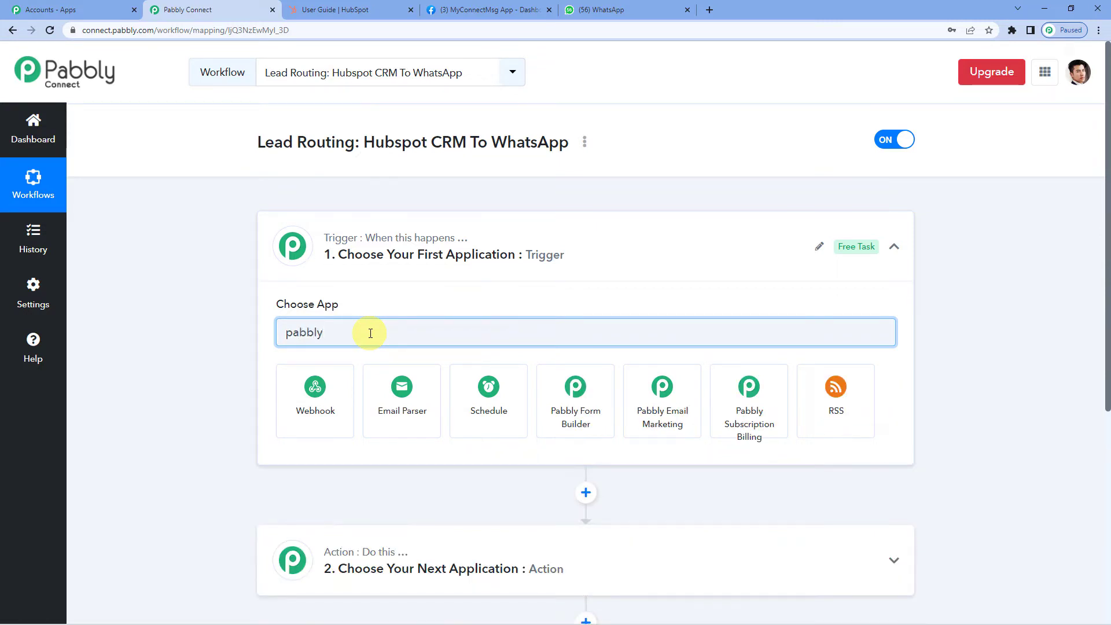
pyautogui.write(' form')
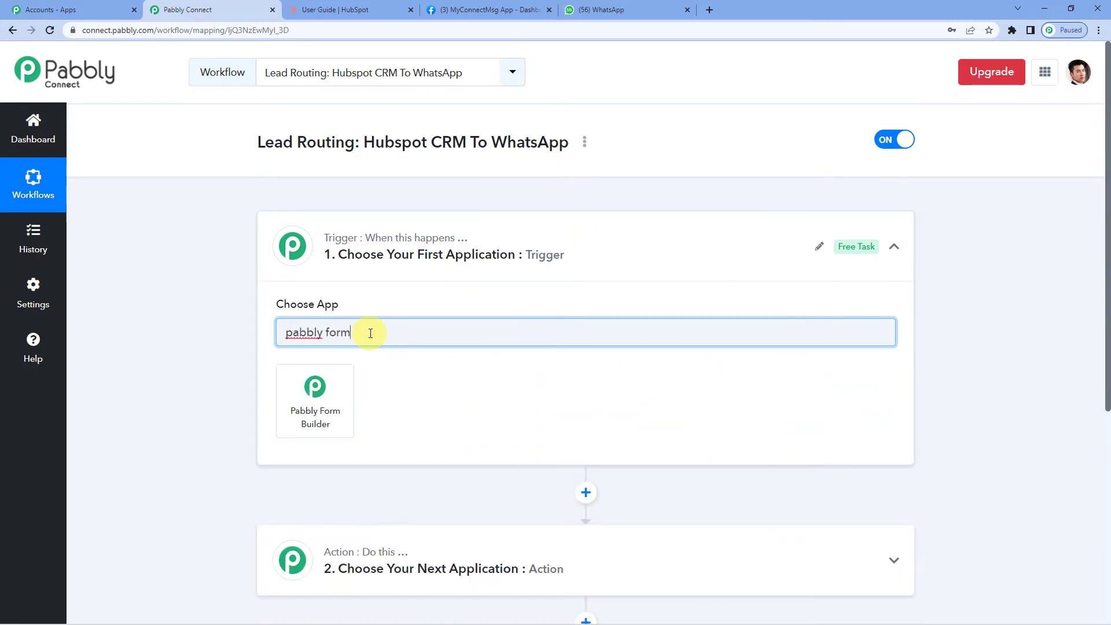
pyautogui.click(334, 396)
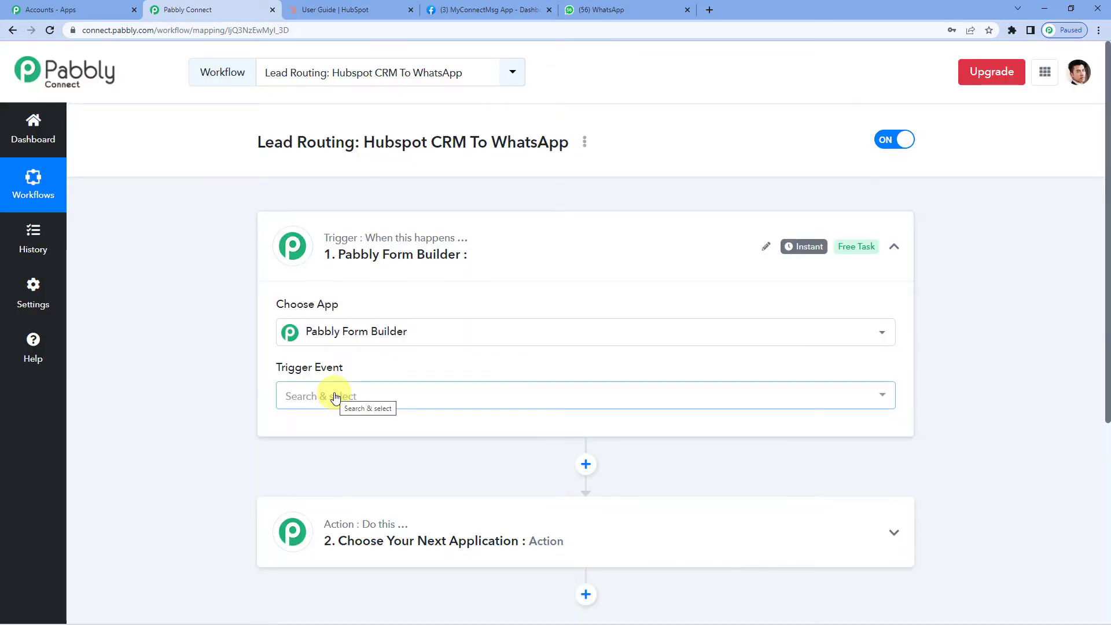
pyautogui.click(334, 396)
pyautogui.click(351, 471)
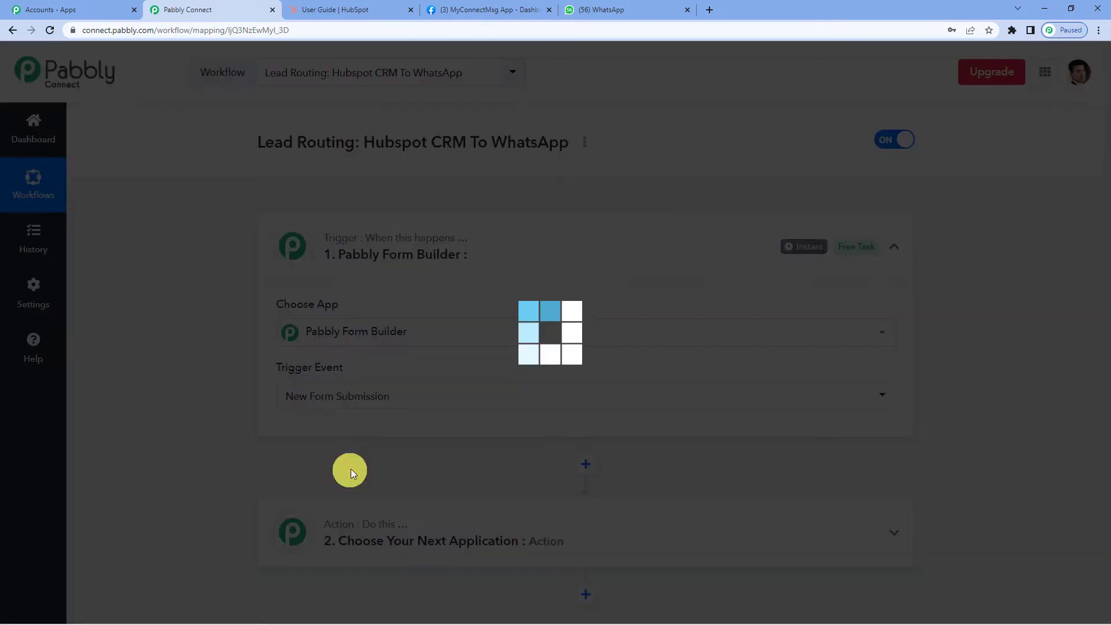
# - Copy the trigger's webhook URL and switch to the Pabbly All Apps tab
pyautogui.scroll(-2, 360, 417)
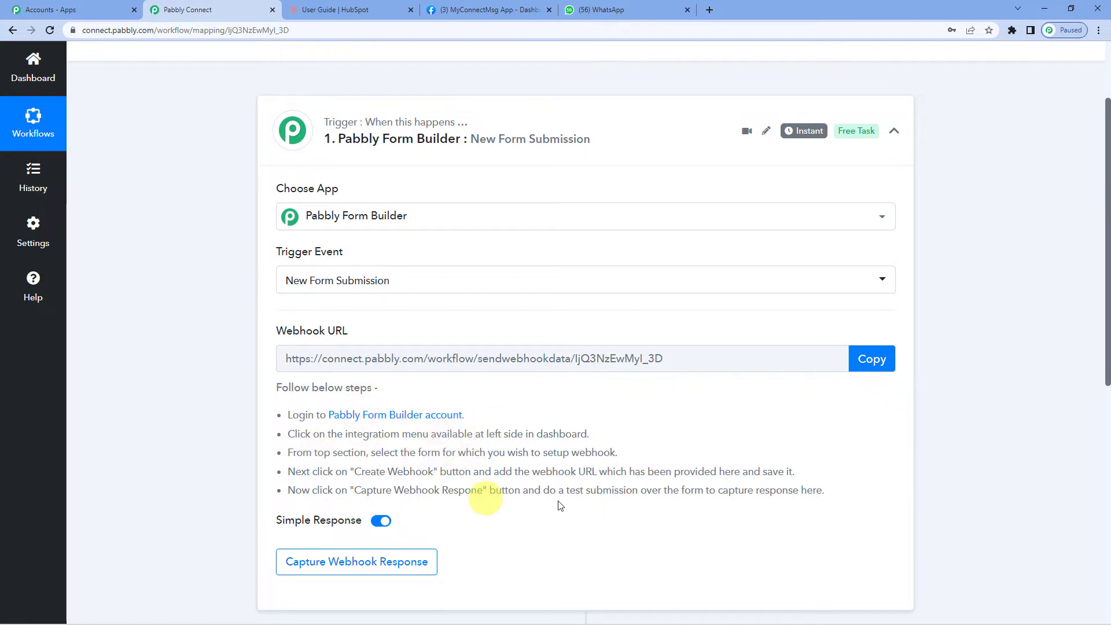
pyautogui.click(890, 363)
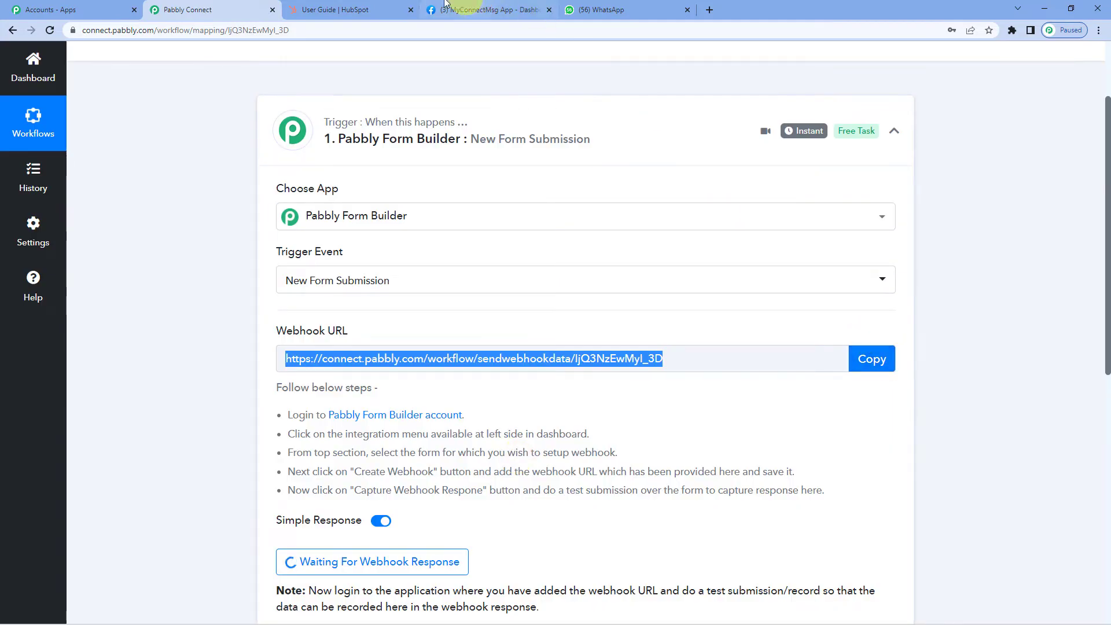
pyautogui.click(46, 5)
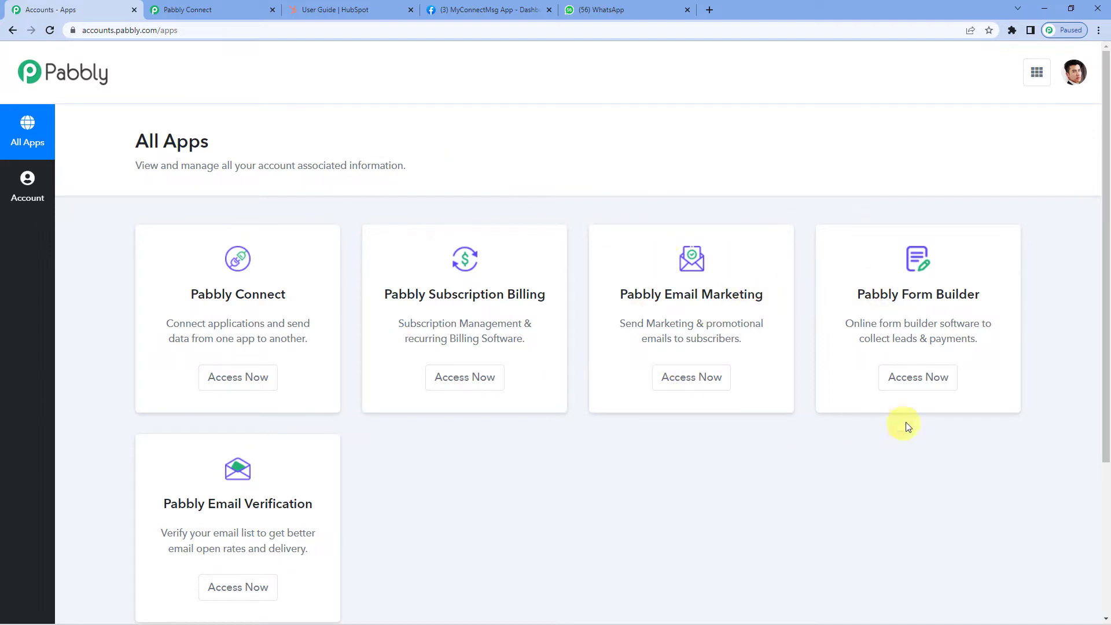
# - In Pabbly Form Builder, open the Registration Details form in a separate tab, then return to the dashboard
pyautogui.click(916, 384)
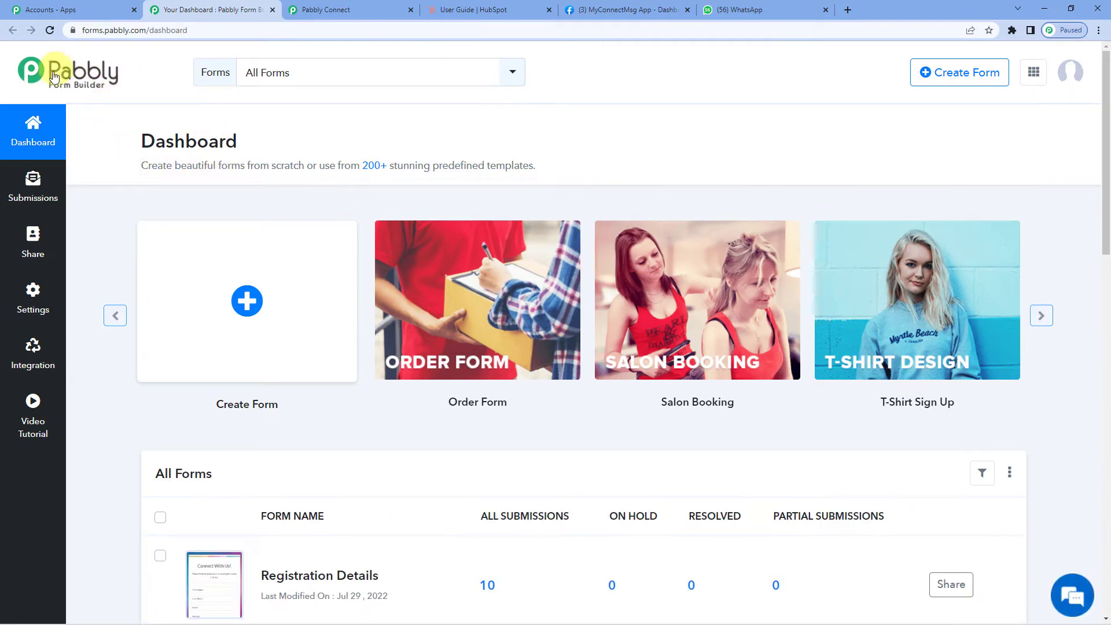
pyautogui.scroll(-2, 102, 99)
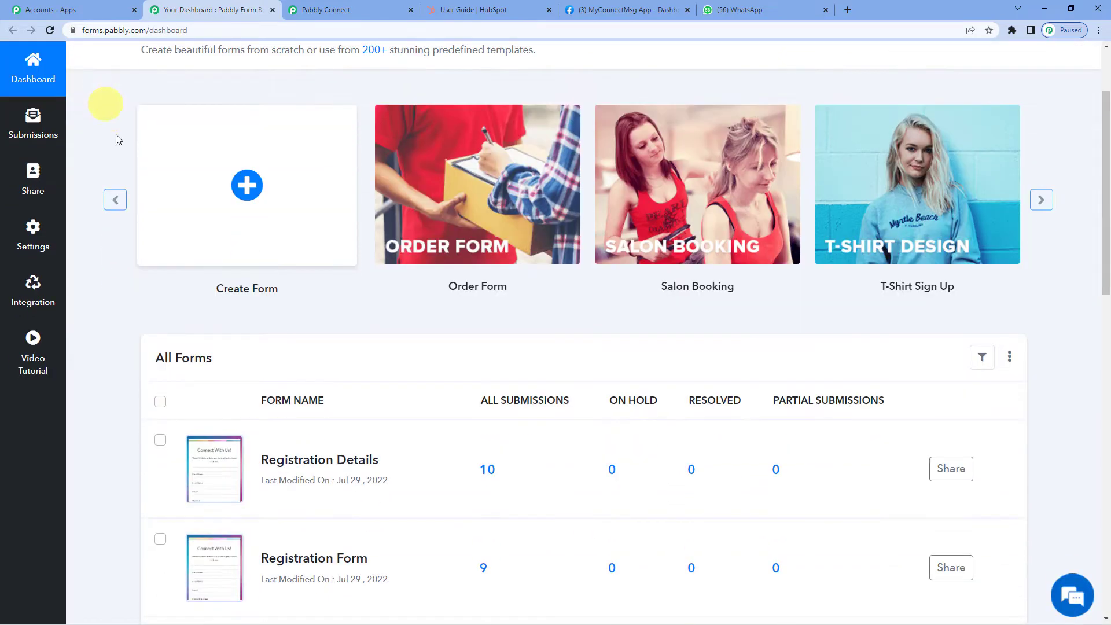
pyautogui.rightClick(214, 469)
pyautogui.click(267, 254)
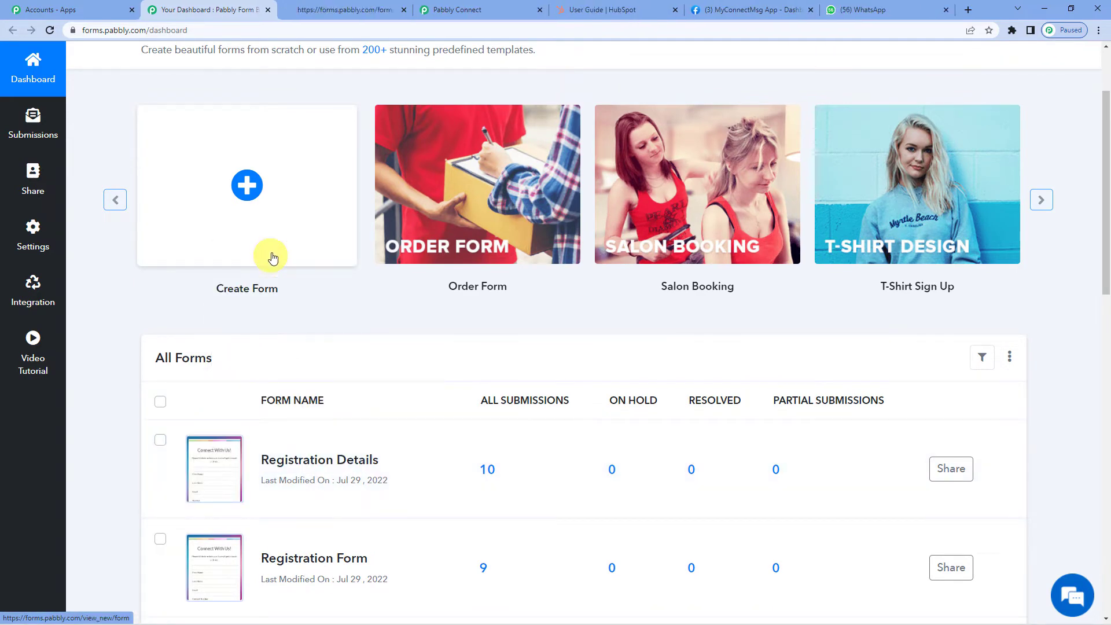
pyautogui.click(330, 6)
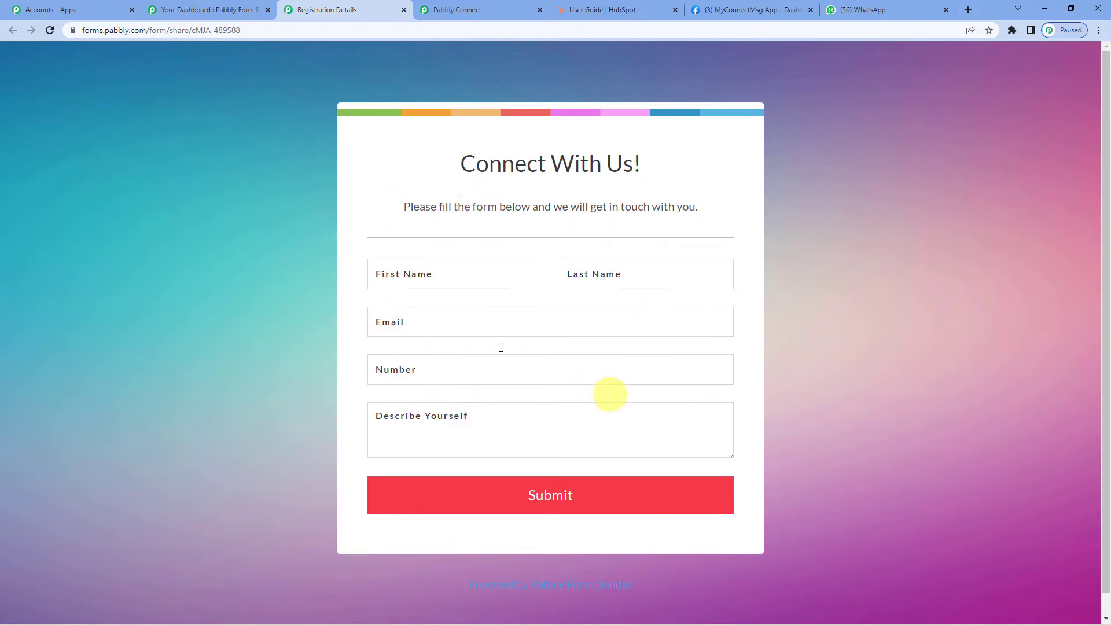
pyautogui.click(204, 6)
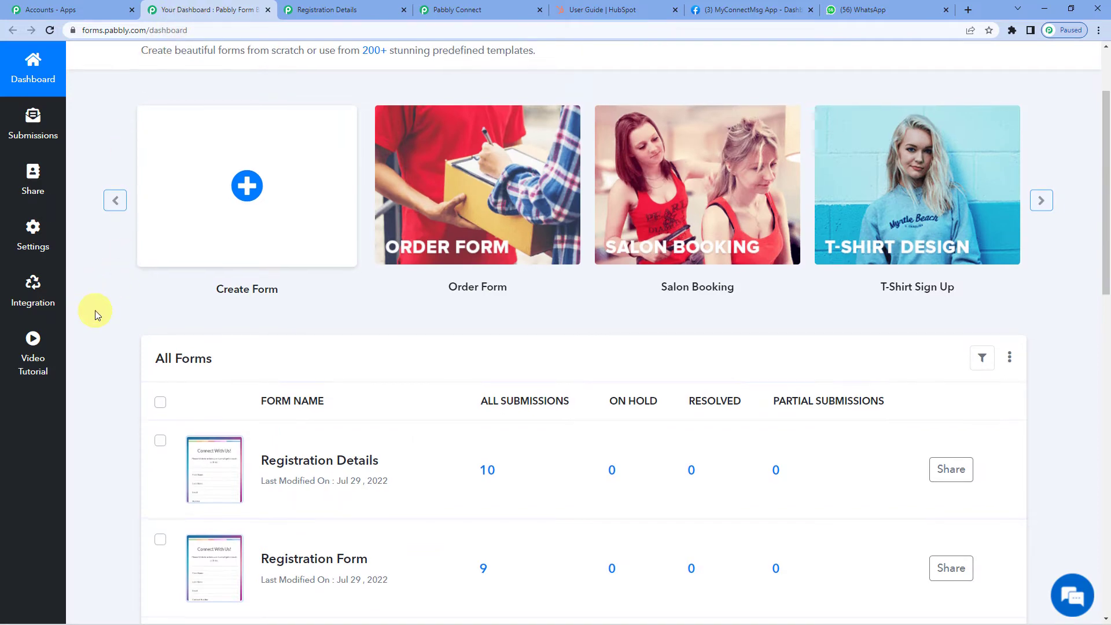
pyautogui.scroll(2, 58, 310)
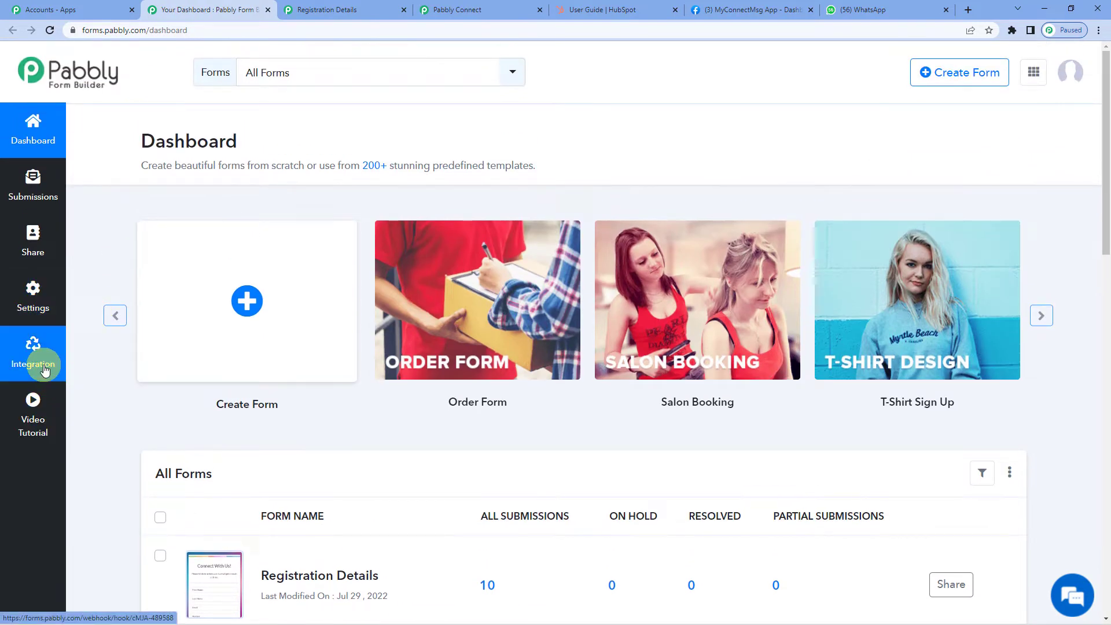
# - Add a webhook to the Registration Details form using the Pabbly Connect webhook URL and save it
pyautogui.click(46, 371)
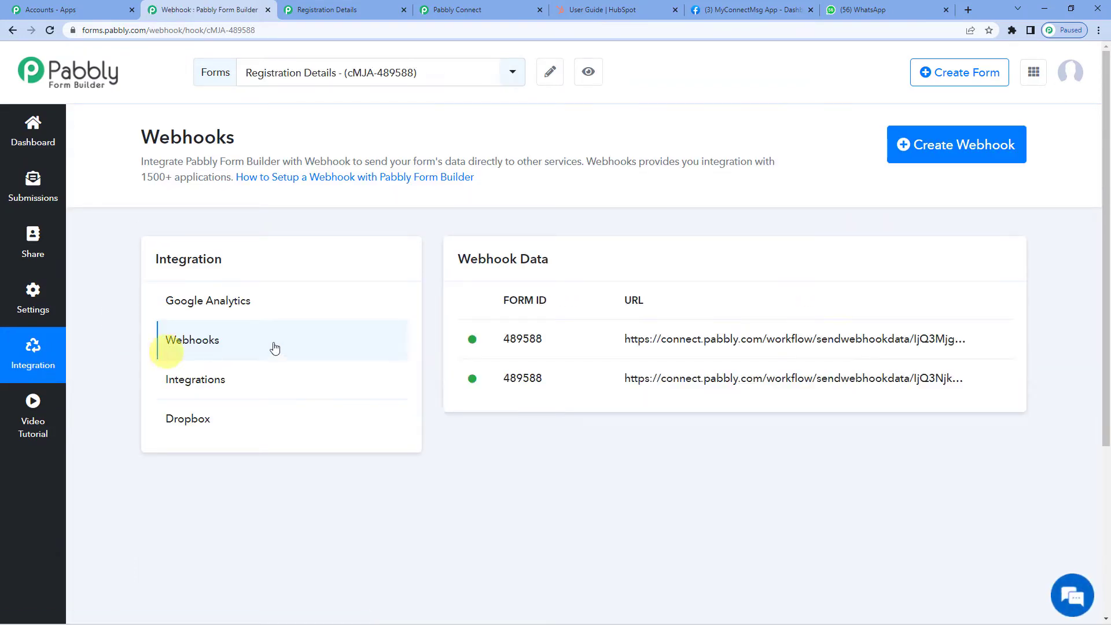
pyautogui.click(920, 147)
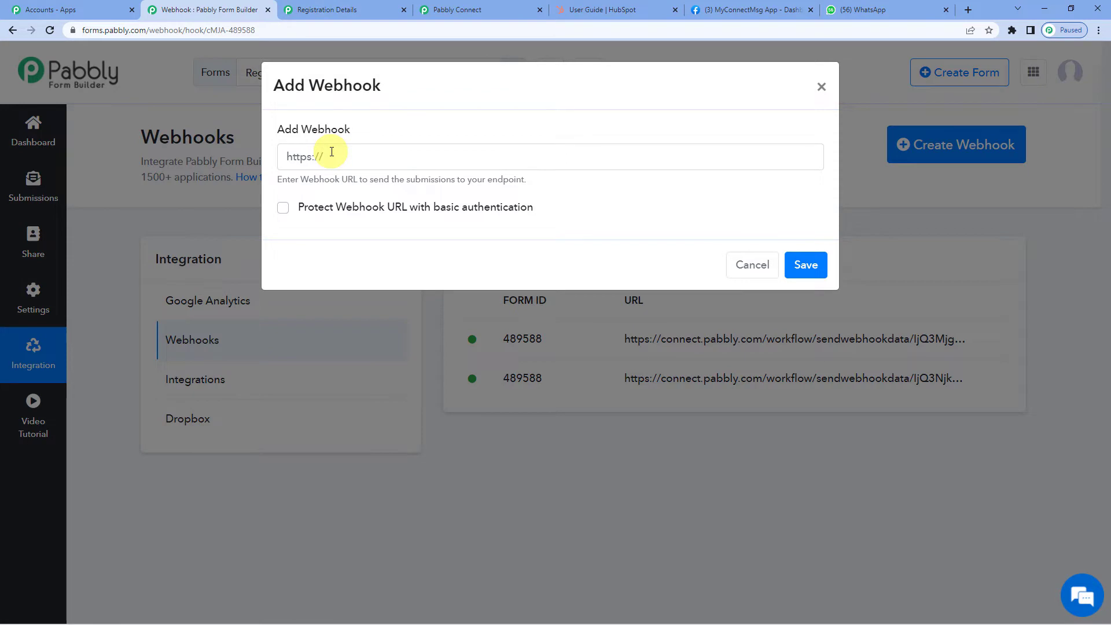
pyautogui.moveTo(457, 9); pyautogui.dragTo(185, 9)
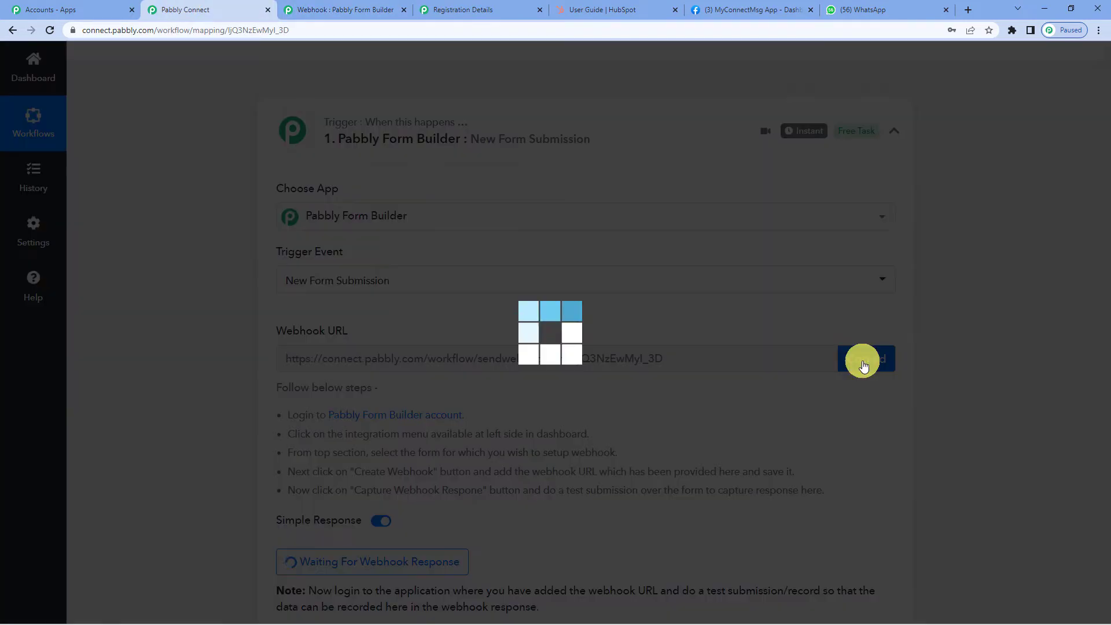
pyautogui.click(864, 363)
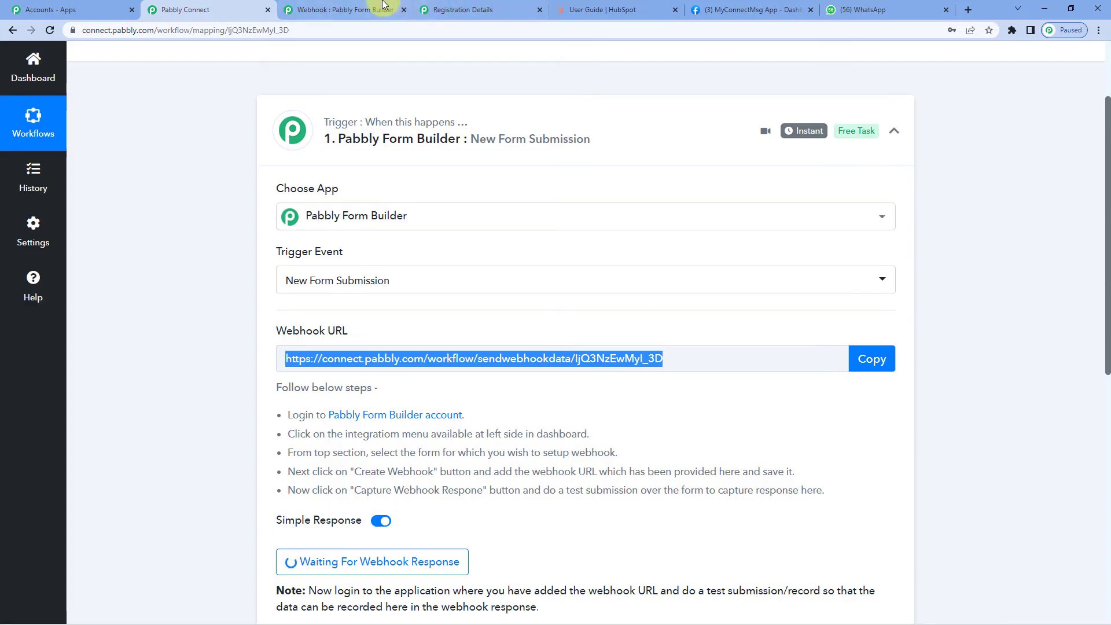
pyautogui.click(379, 10)
pyautogui.click(387, 165)
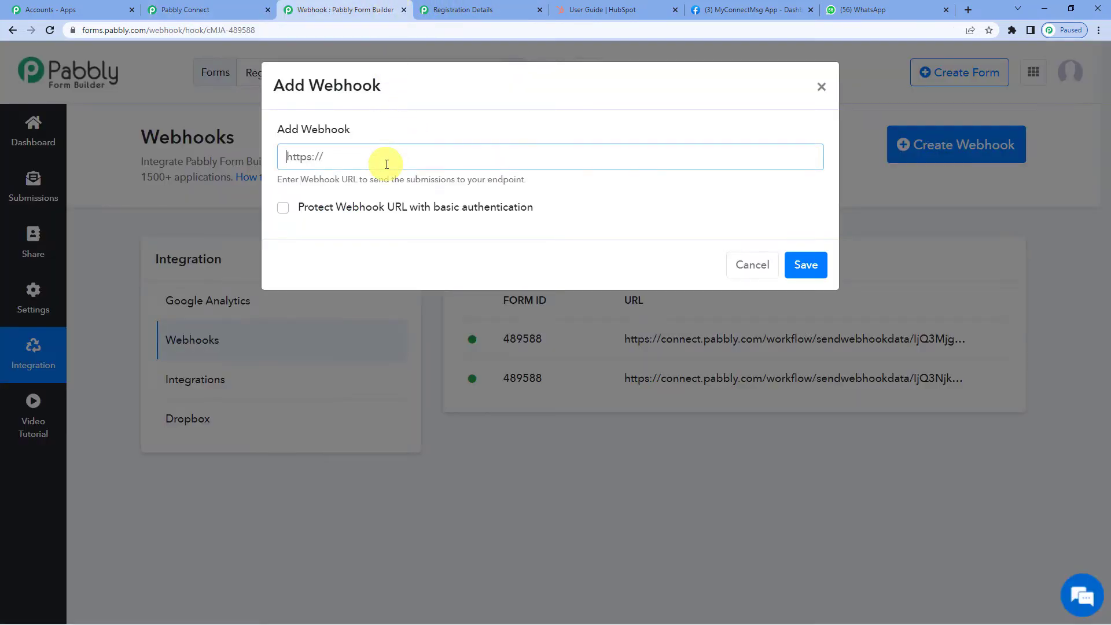
pyautogui.hotkey('ctrl', 'v')
pyautogui.click(804, 269)
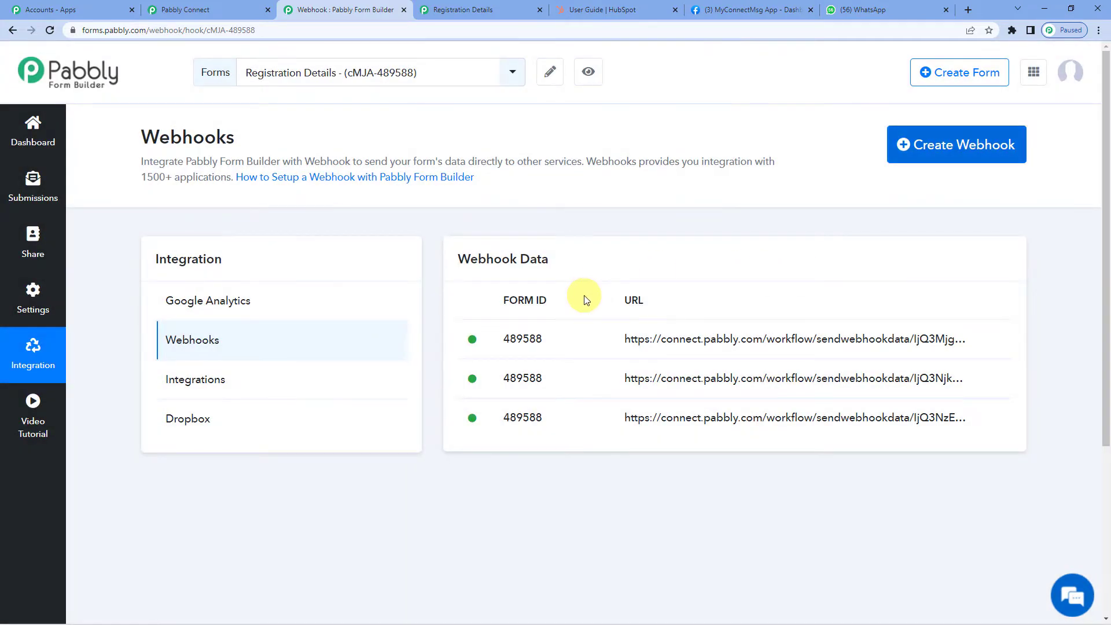
pyautogui.click(236, 5)
pyautogui.scroll(-2, 397, 427)
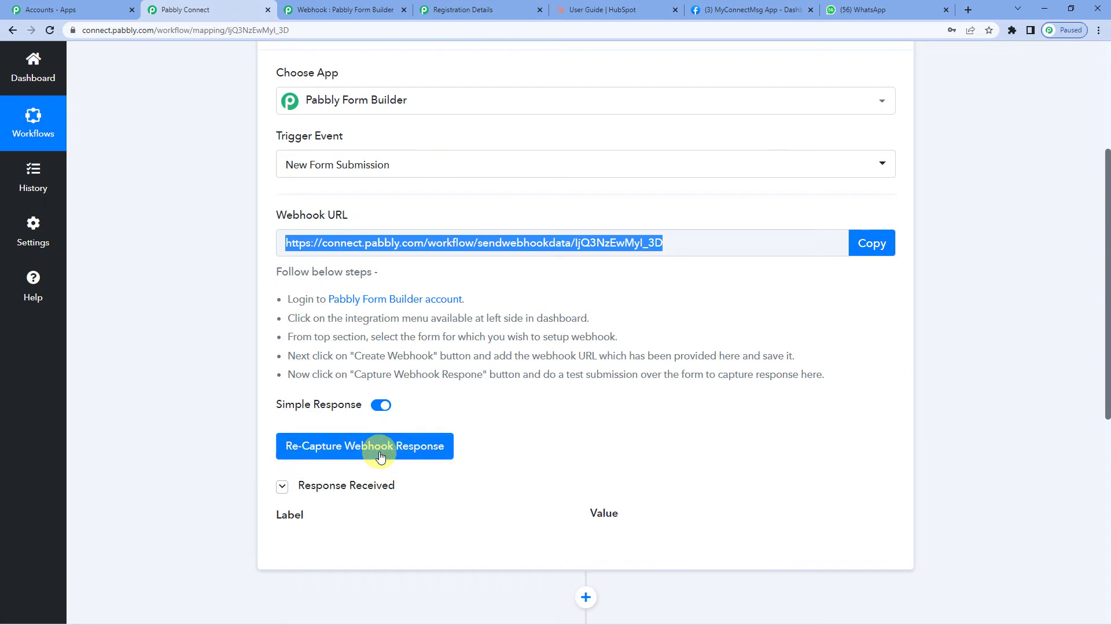
# - Re-capture the trigger's webhook response, confirming so it waits for a new form submission
pyautogui.click(380, 457)
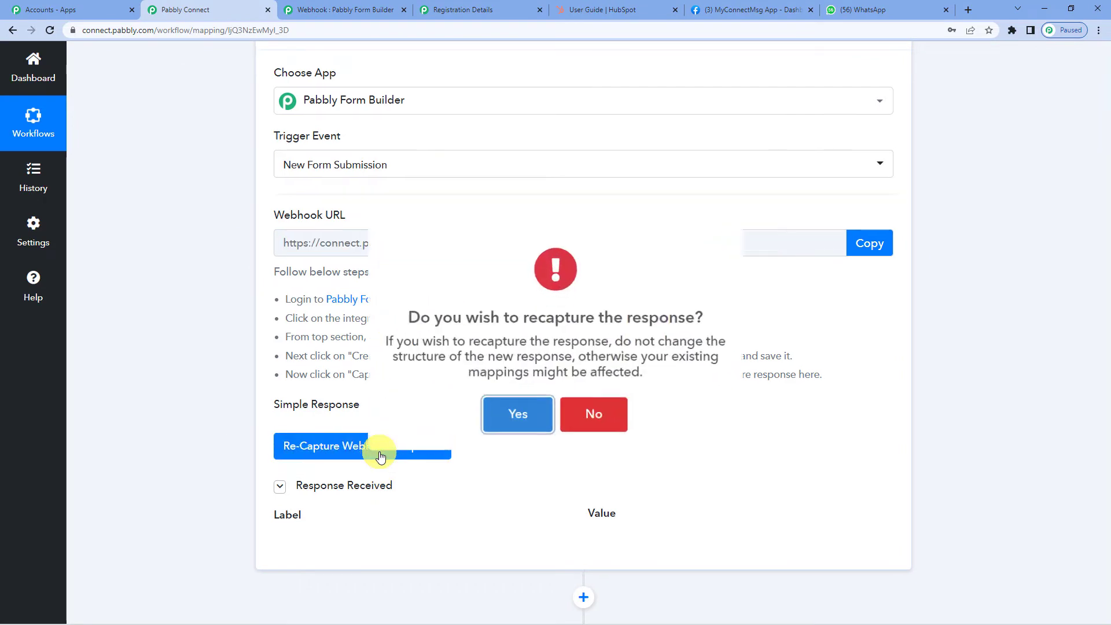
pyautogui.click(512, 418)
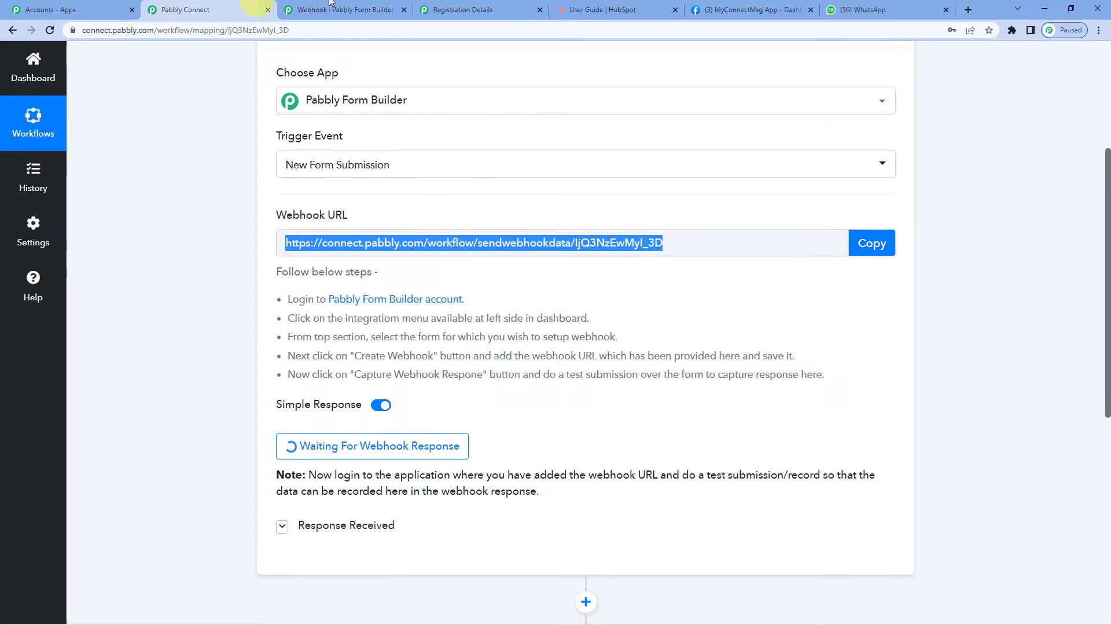
pyautogui.click(484, 6)
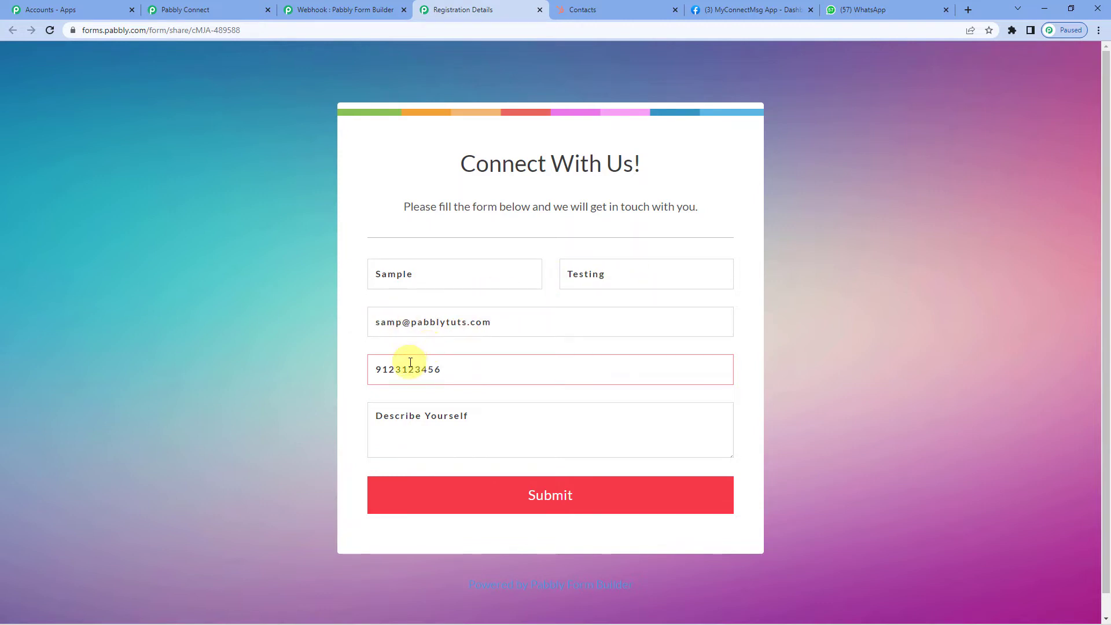
# - Submit the filled test entry on the registration form and return to Pabbly Connect
pyautogui.click(577, 496)
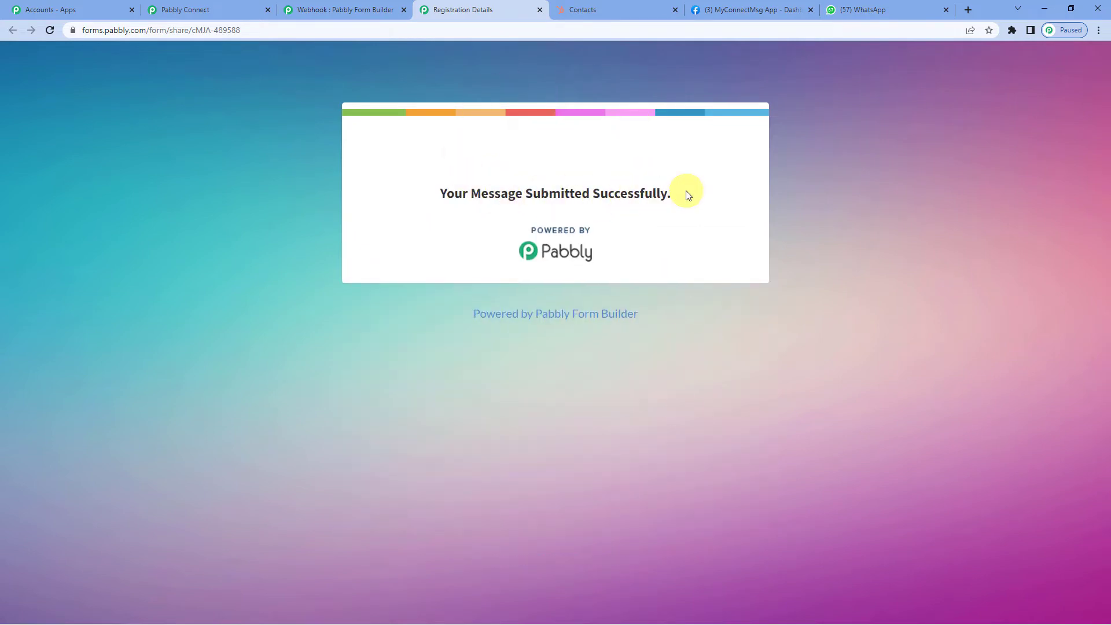
pyautogui.click(234, 8)
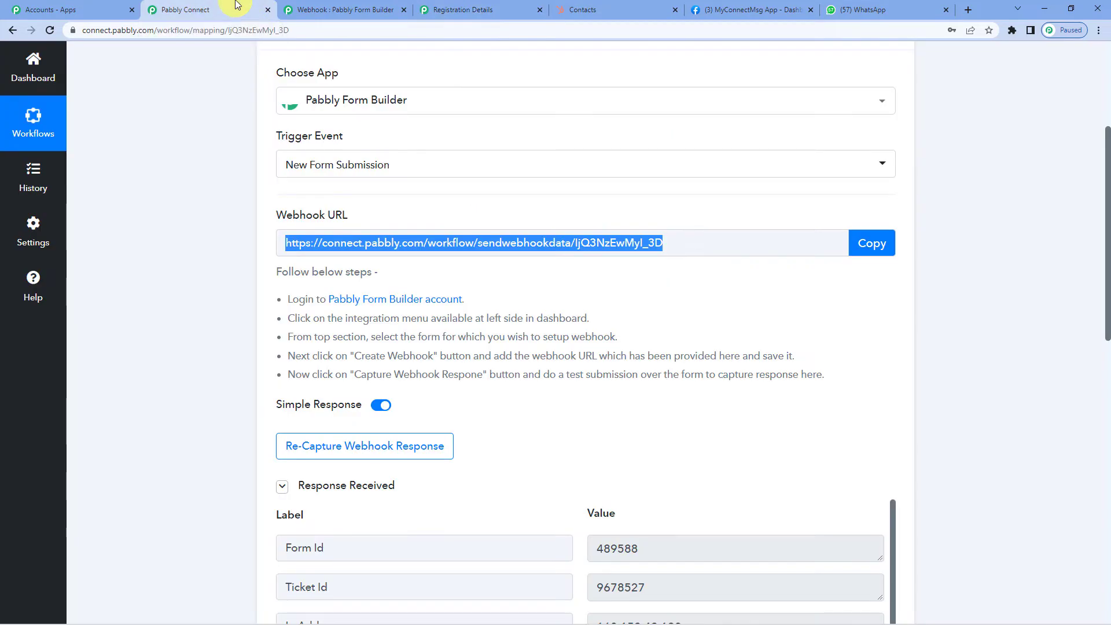
pyautogui.scroll(-3, 566, 385)
pyautogui.scroll(-2, 533, 290)
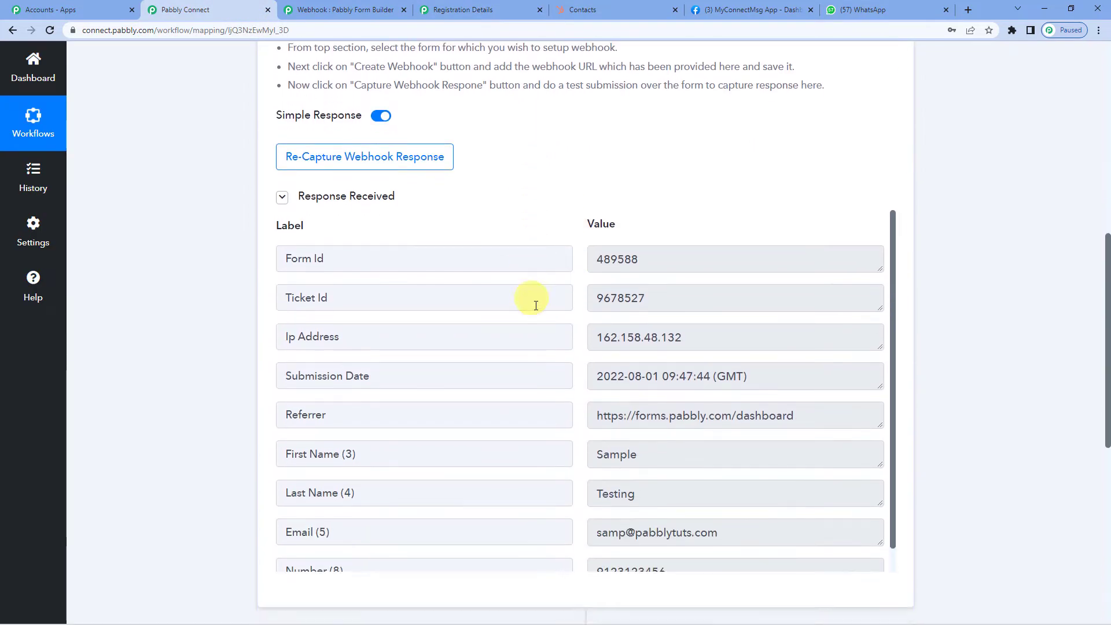
pyautogui.scroll(-4, 637, 220)
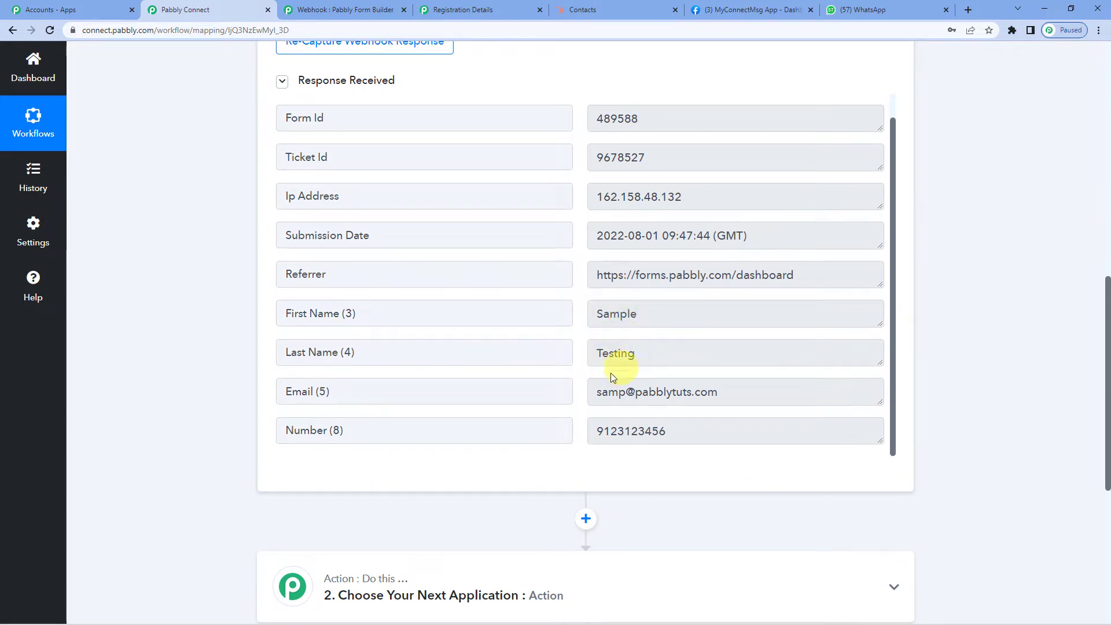
pyautogui.scroll(-1, 529, 378)
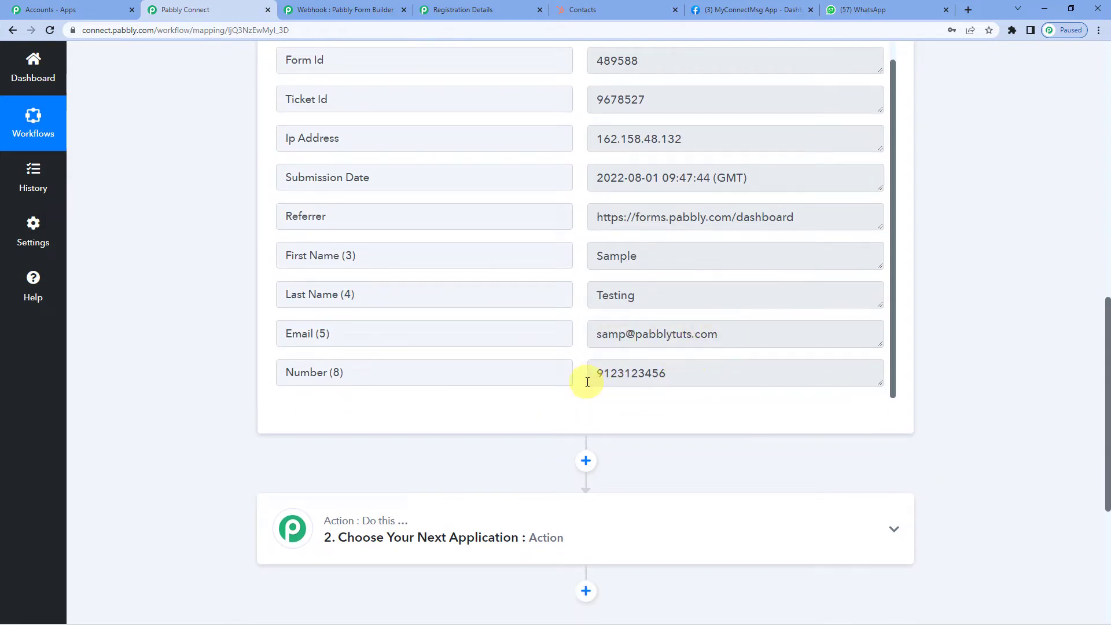
pyautogui.scroll(8, 619, 349)
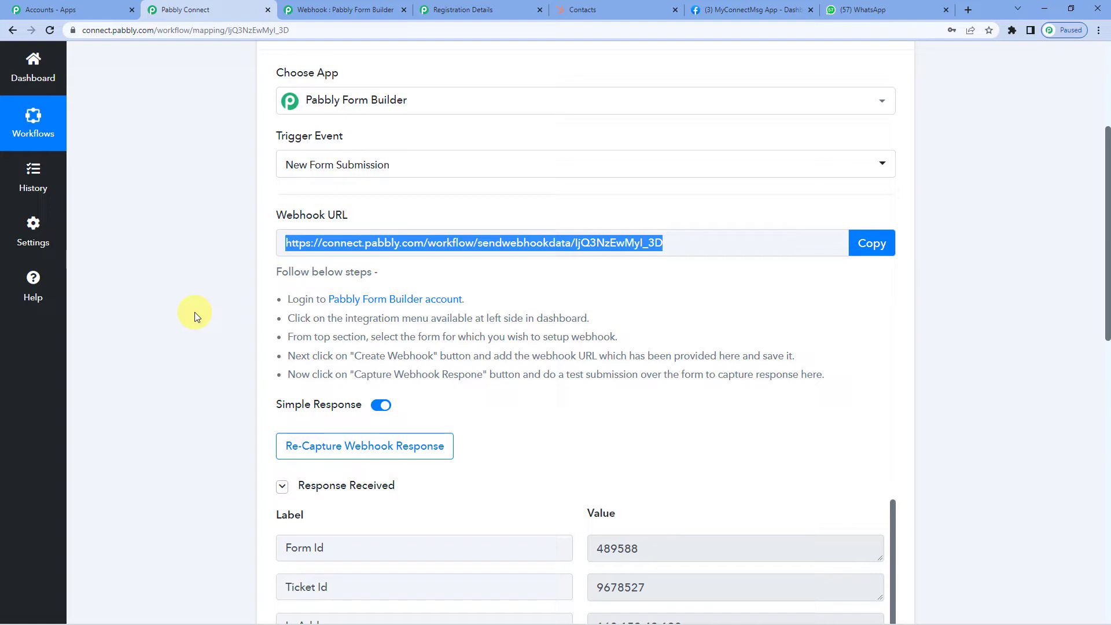
pyautogui.scroll(-9, 195, 312)
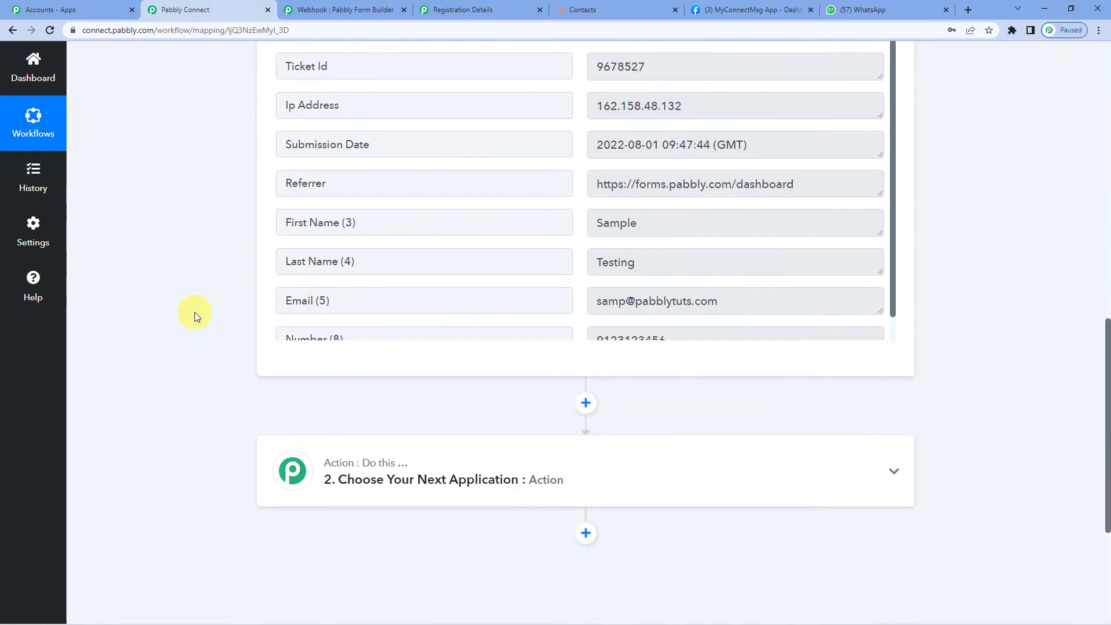
pyautogui.click(586, 403)
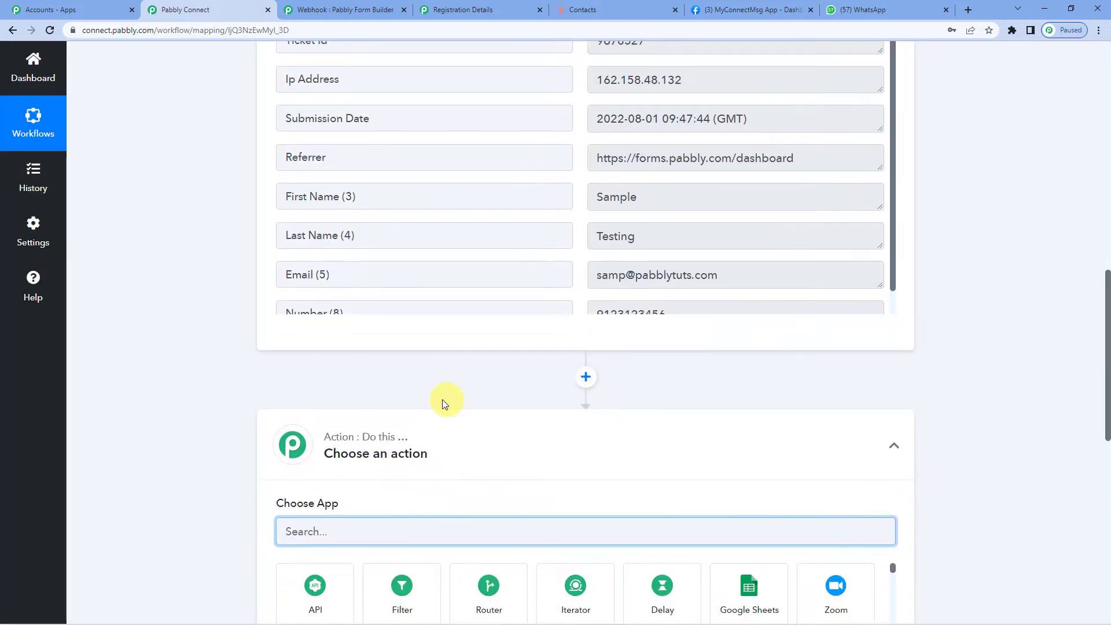
# - Set the new action step to HubSpot CRM with the Search a Contact event
pyautogui.write('hubsp')
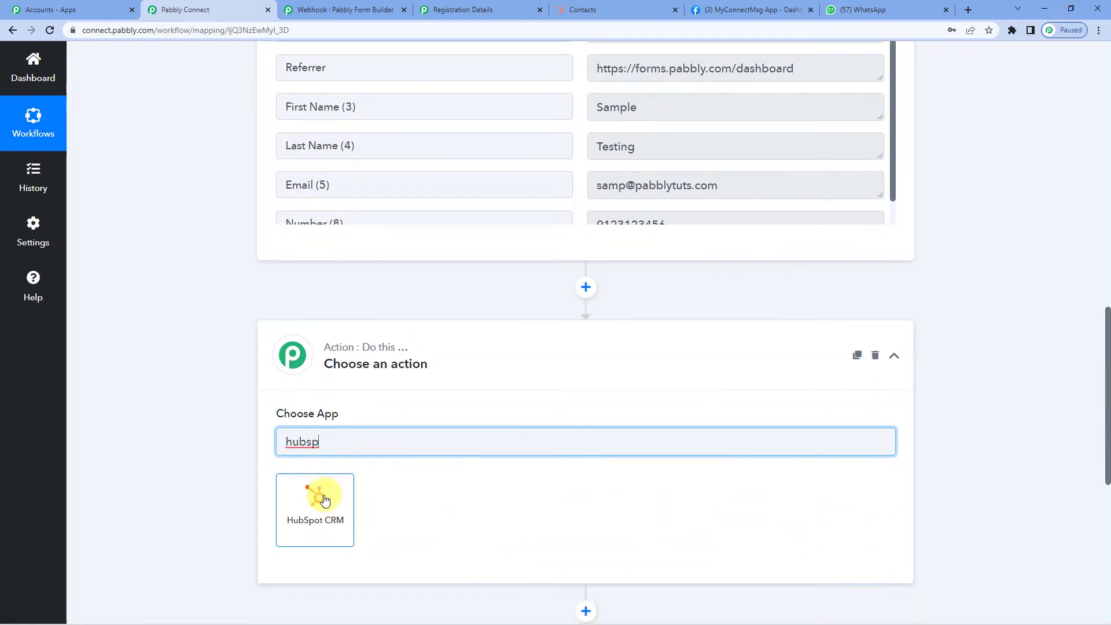
pyautogui.click(317, 497)
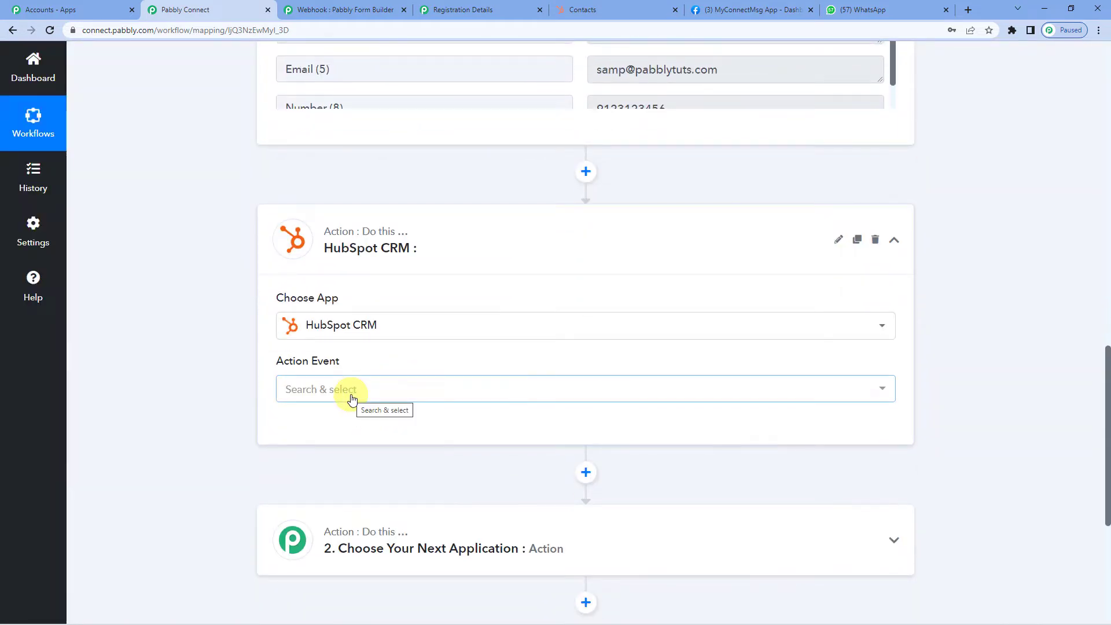
pyautogui.click(352, 400)
pyautogui.write('s')
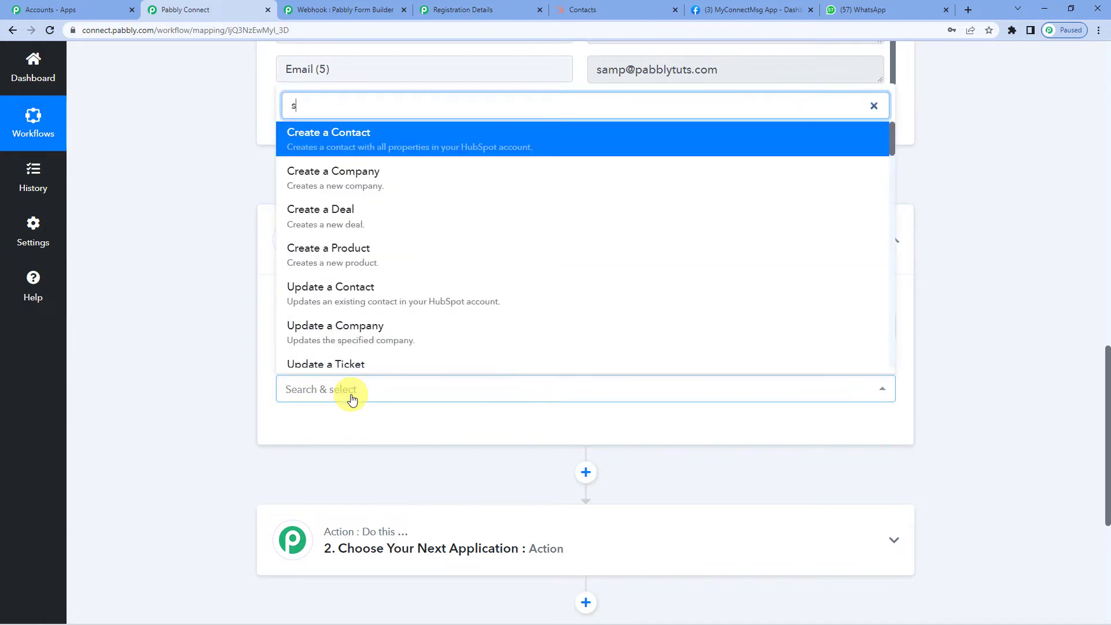
pyautogui.write('earch ')
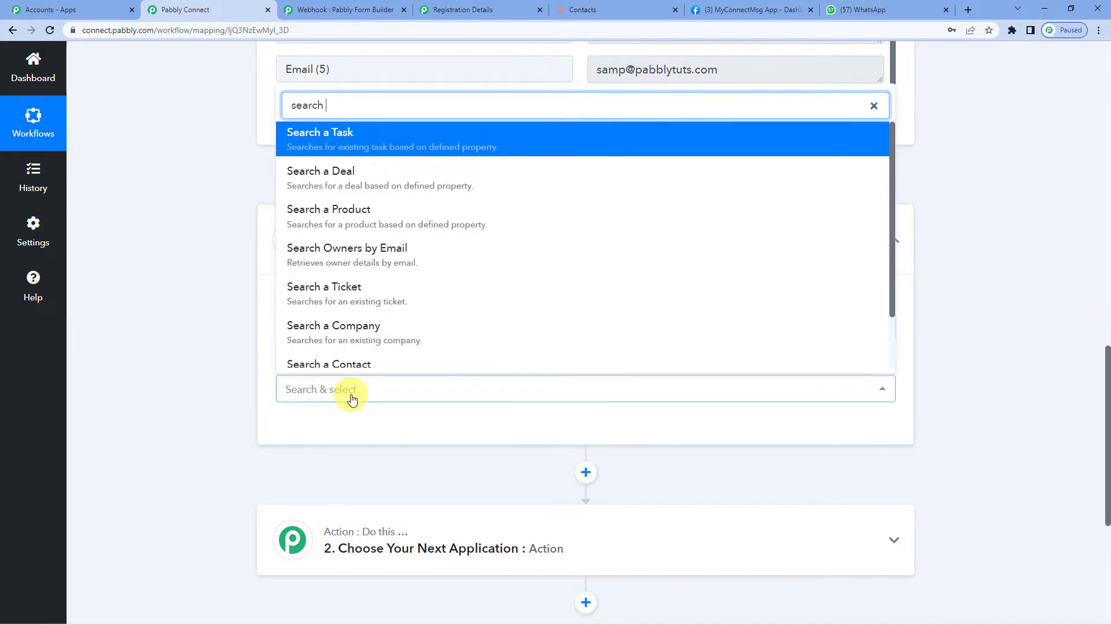
pyautogui.write('a c')
pyautogui.click(363, 349)
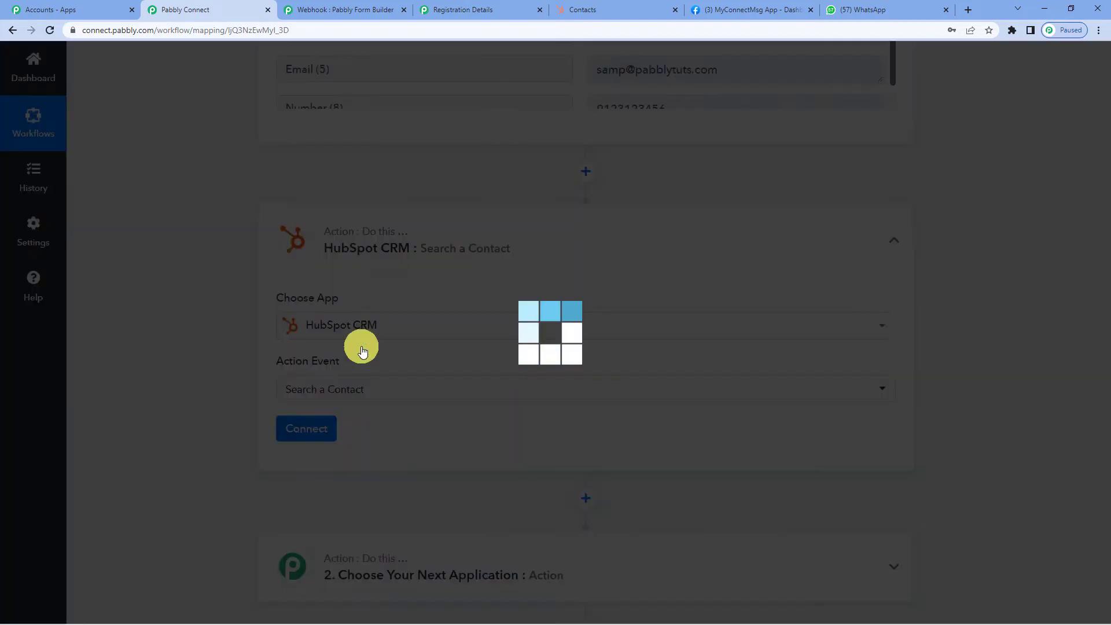
pyautogui.scroll(3, 363, 351)
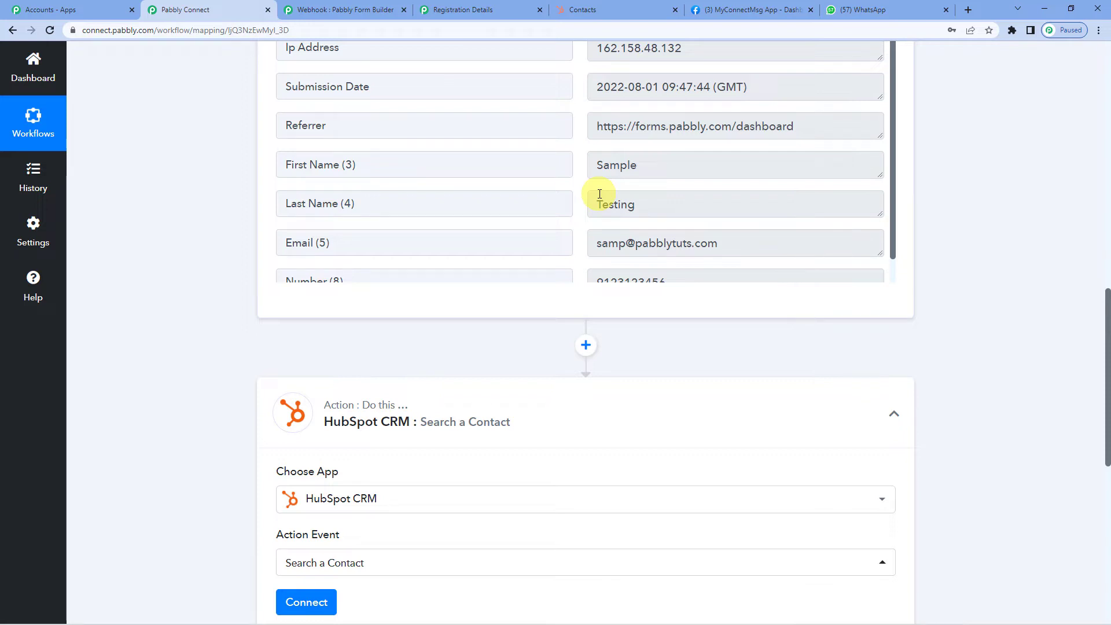
pyautogui.scroll(-1, 600, 194)
pyautogui.scroll(-2, 315, 440)
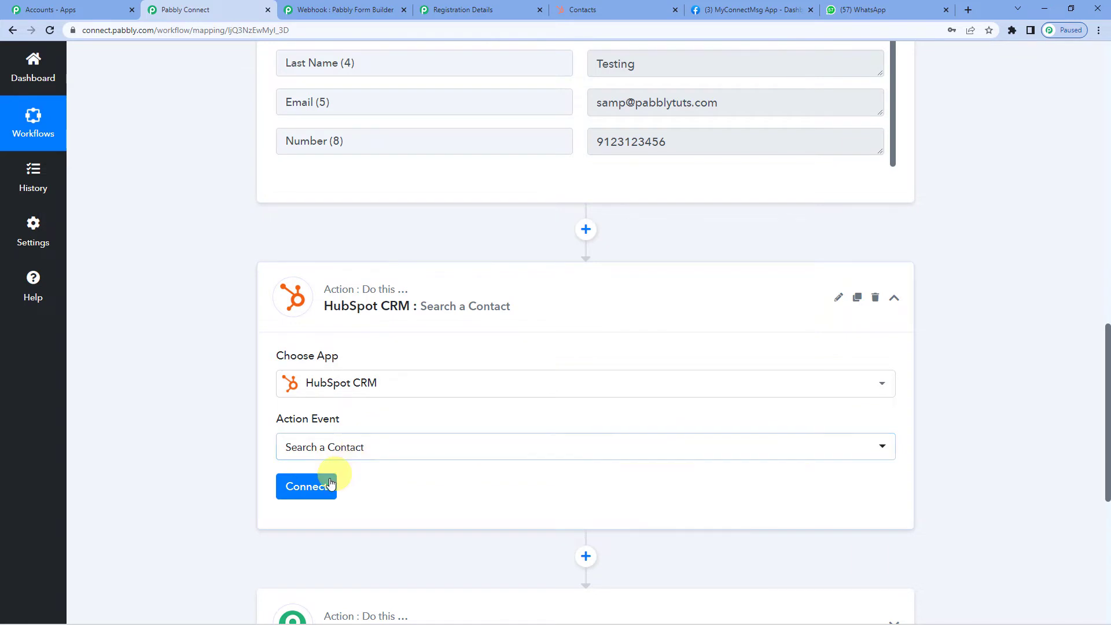
# - Authorize a new HubSpot CRM connection, HubSpot CRM #4, by selecting the HubSpot account
pyautogui.click(324, 485)
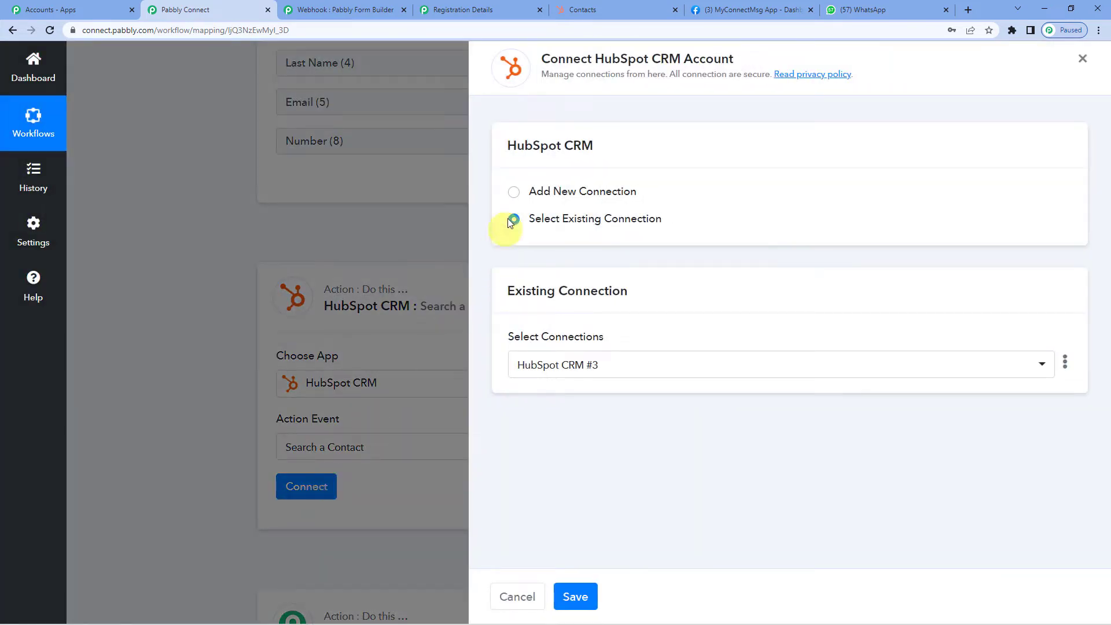
pyautogui.click(516, 195)
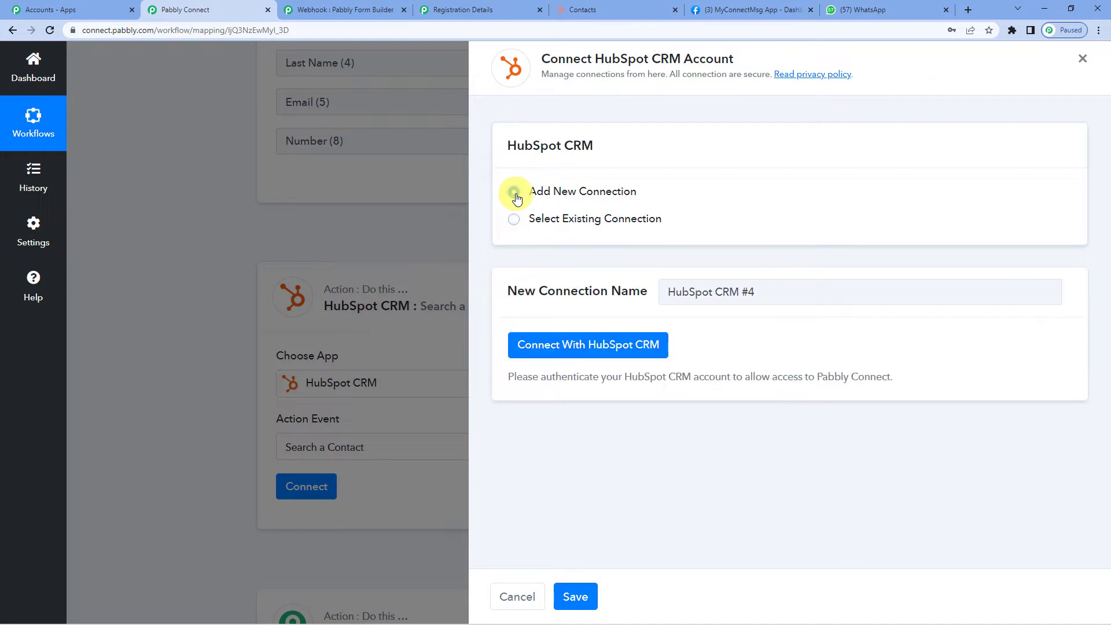
pyautogui.click(572, 346)
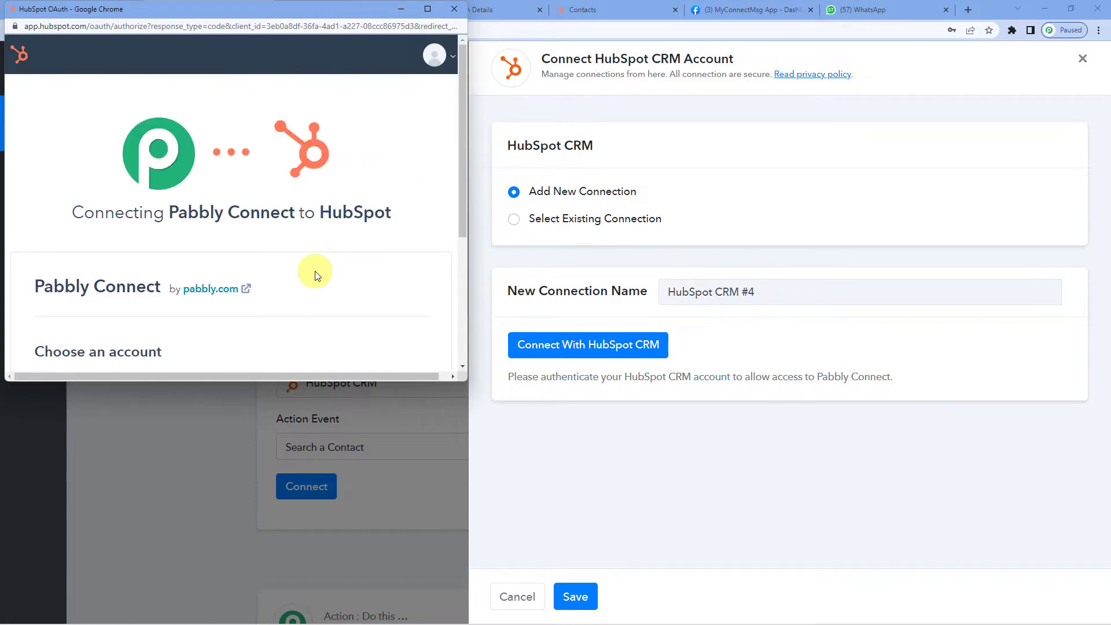
pyautogui.scroll(-4, 243, 273)
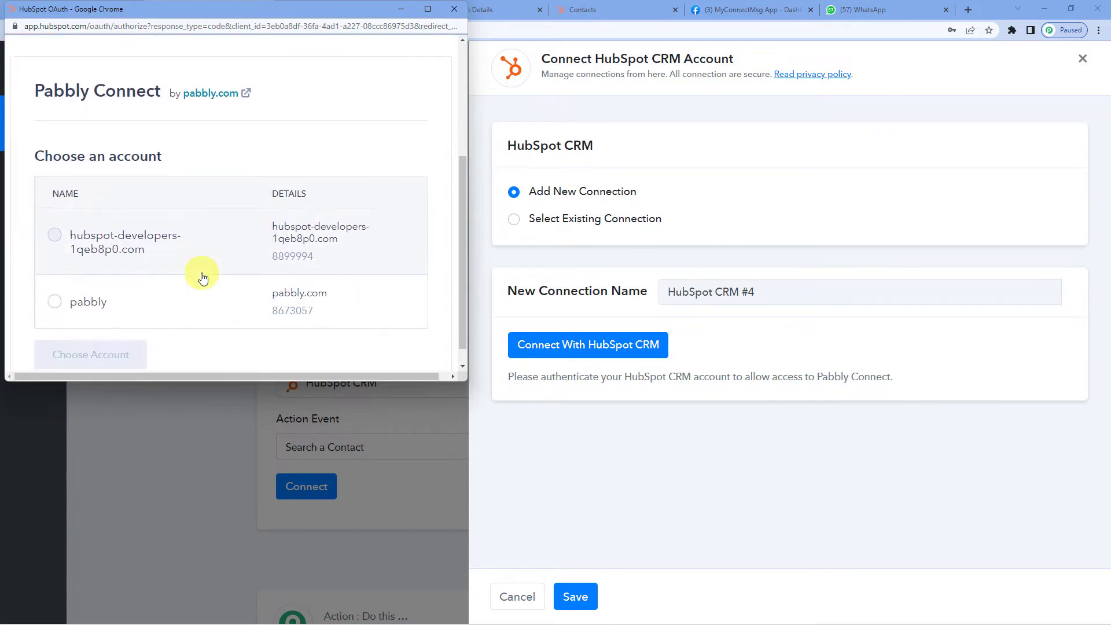
pyautogui.click(55, 282)
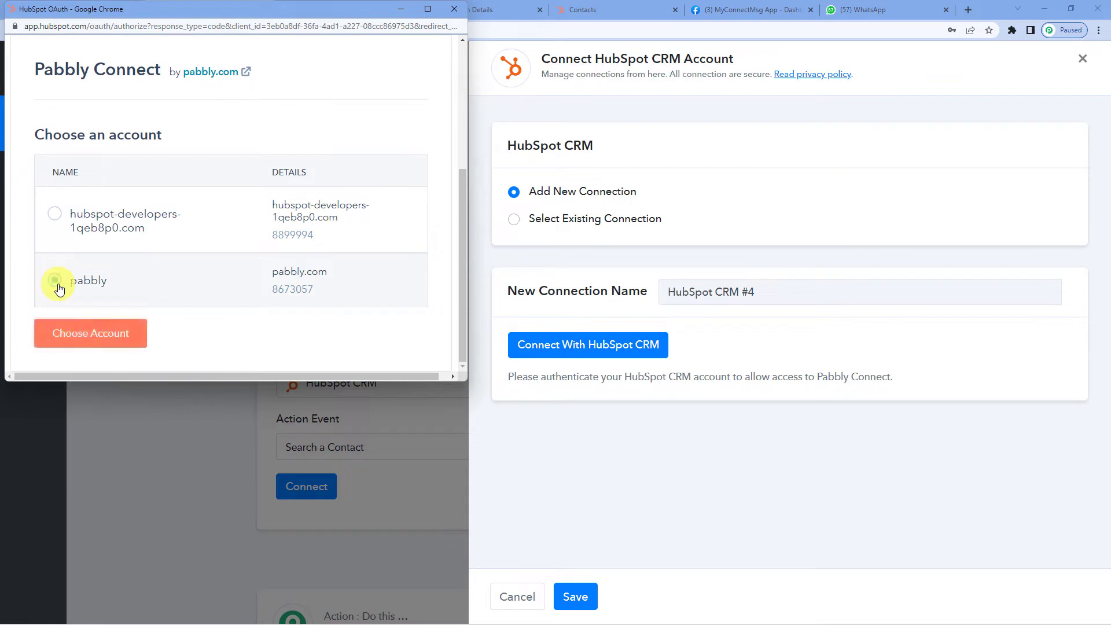
pyautogui.click(110, 332)
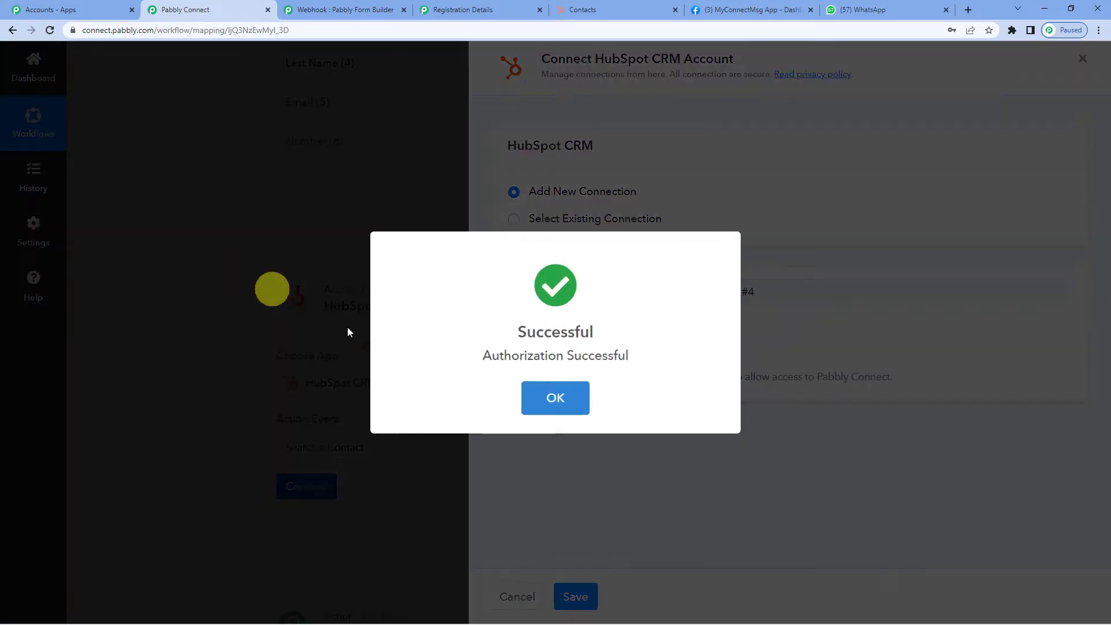
pyautogui.click(540, 403)
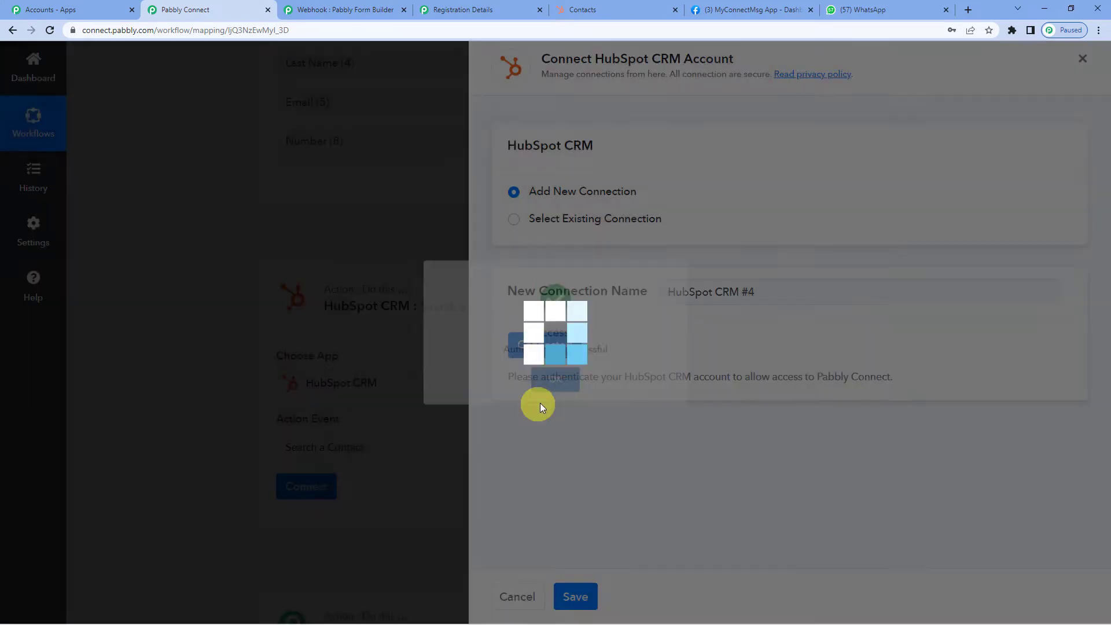
# - Set the HubSpot contact search's Matching Property to Email
pyautogui.scroll(-2, 492, 347)
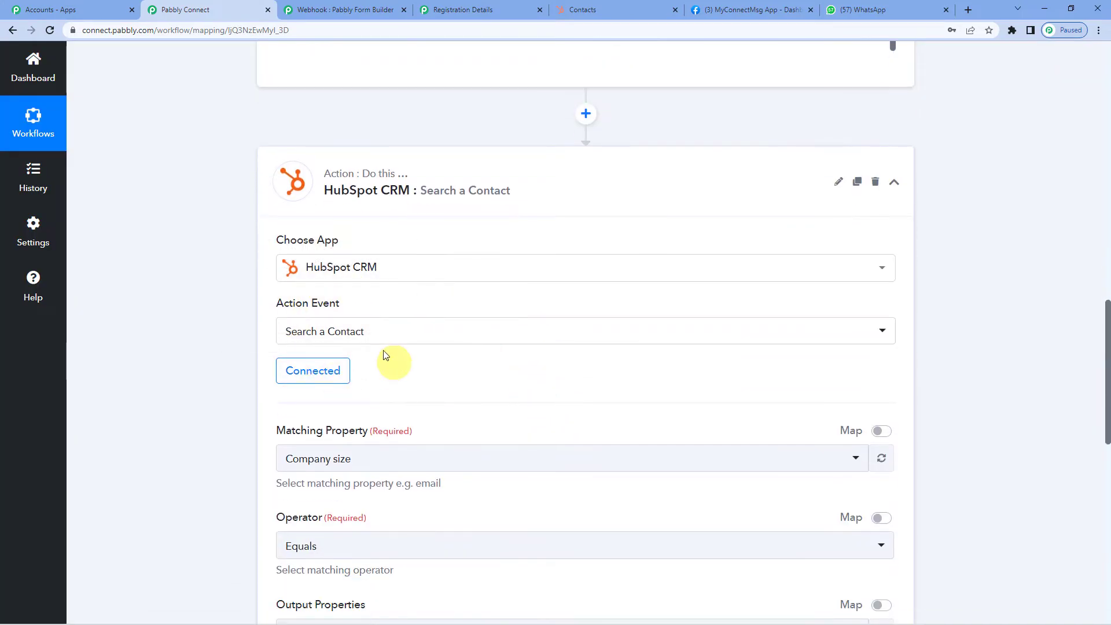
pyautogui.scroll(-3, 385, 347)
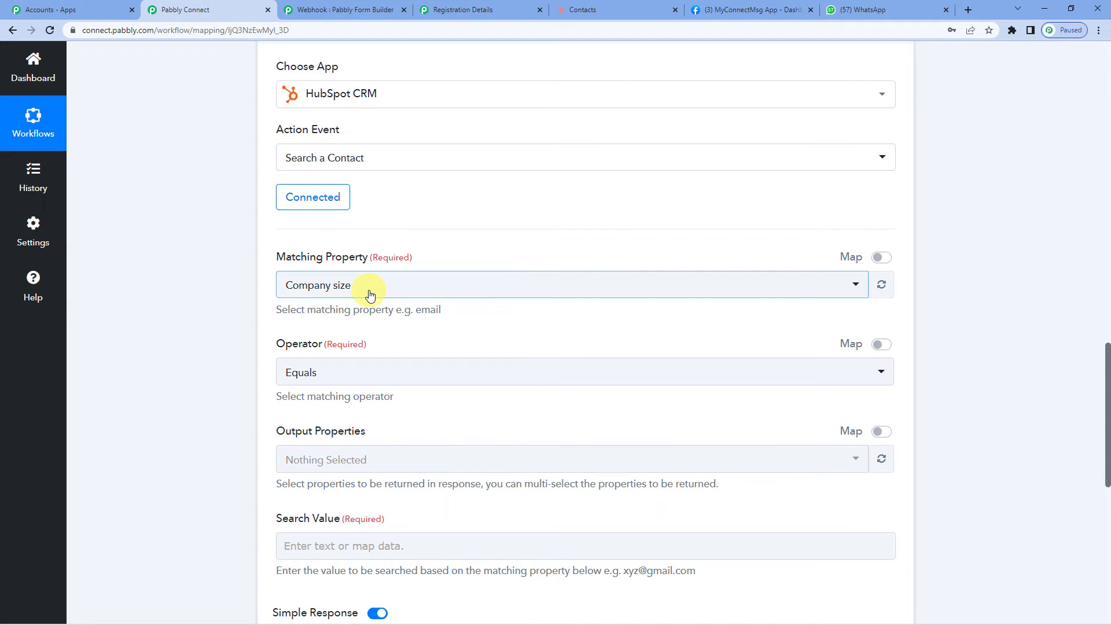
pyautogui.scroll(1, 370, 295)
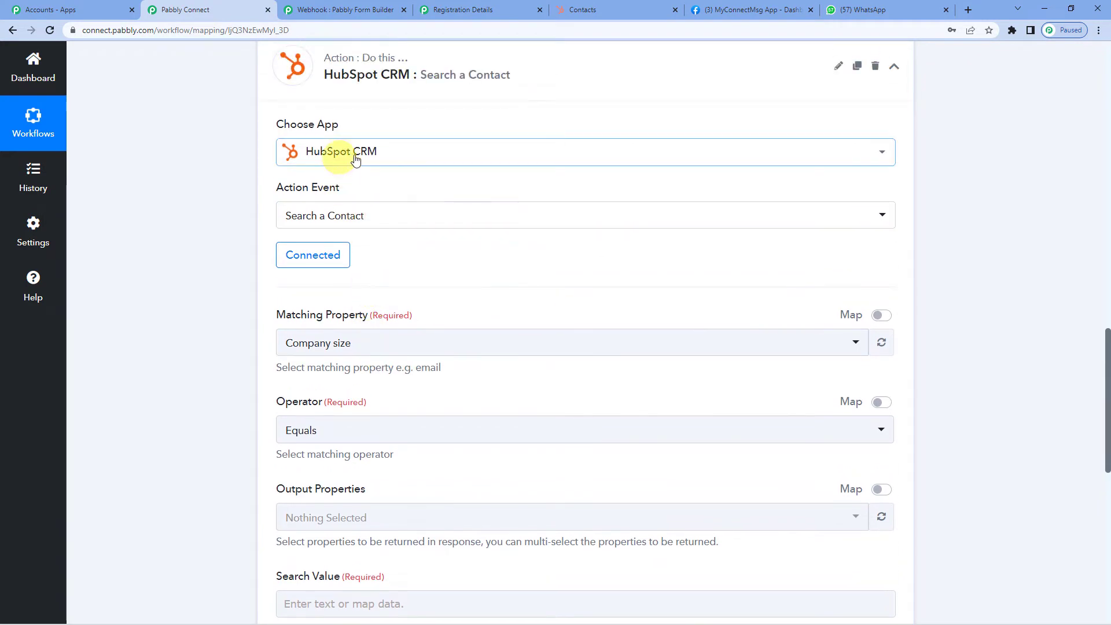
pyautogui.scroll(-1, 388, 307)
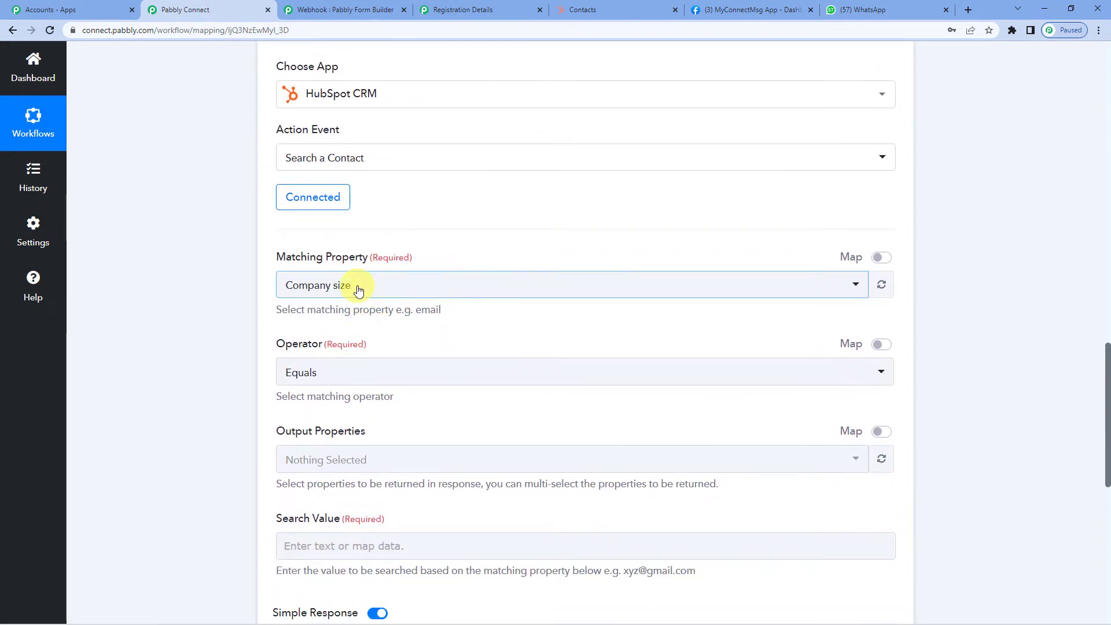
pyautogui.click(358, 289)
pyautogui.scroll(-2, 371, 295)
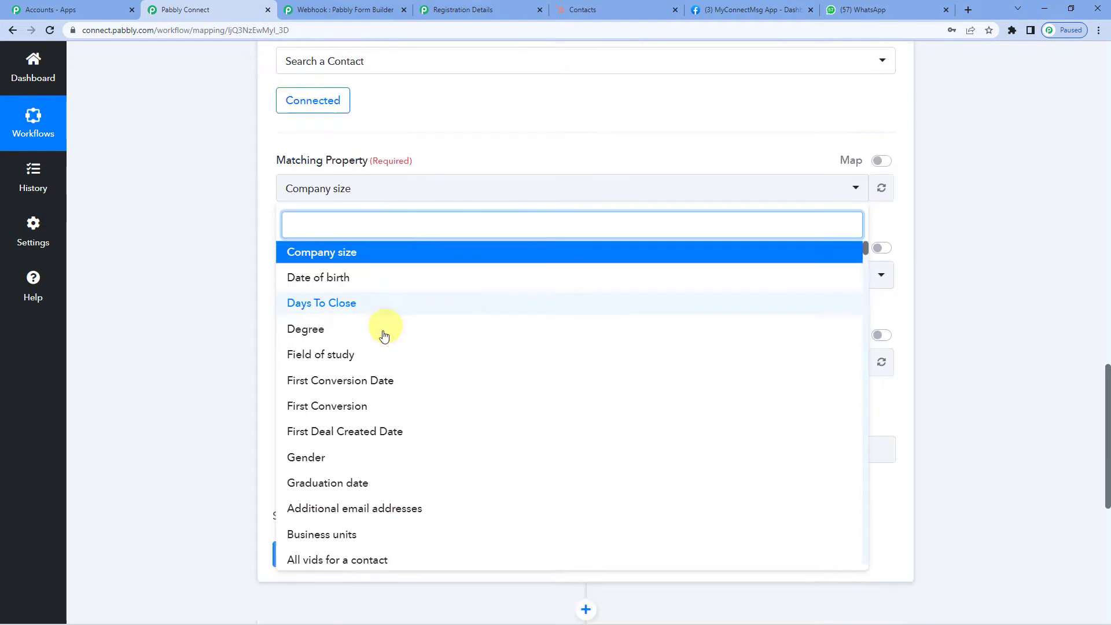
pyautogui.scroll(-2, 383, 312)
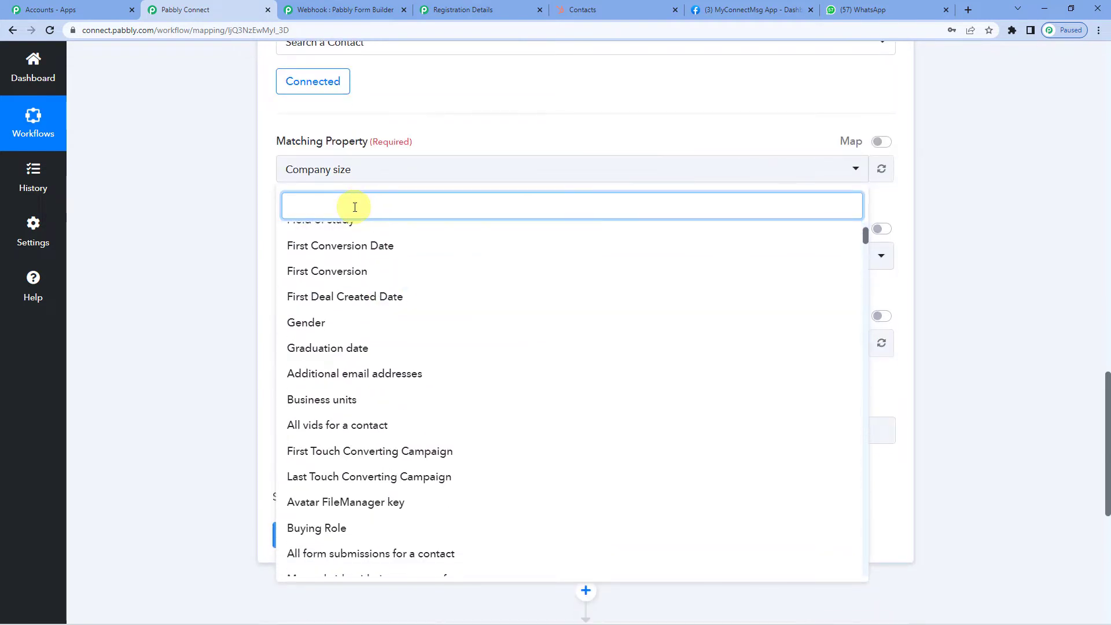
pyautogui.write('email')
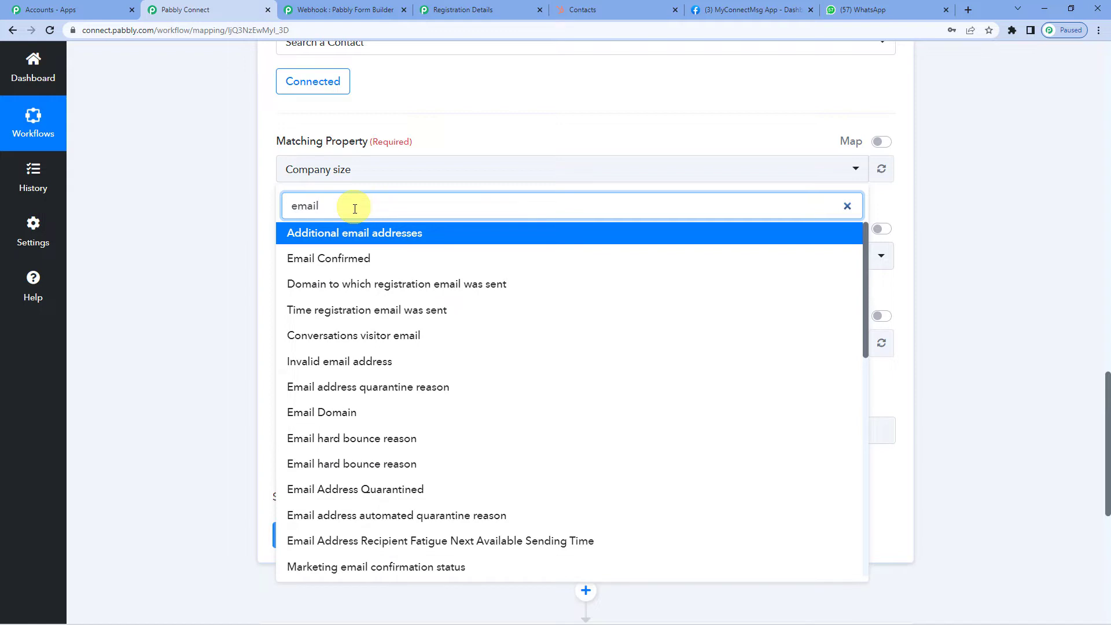
pyautogui.scroll(-7, 355, 392)
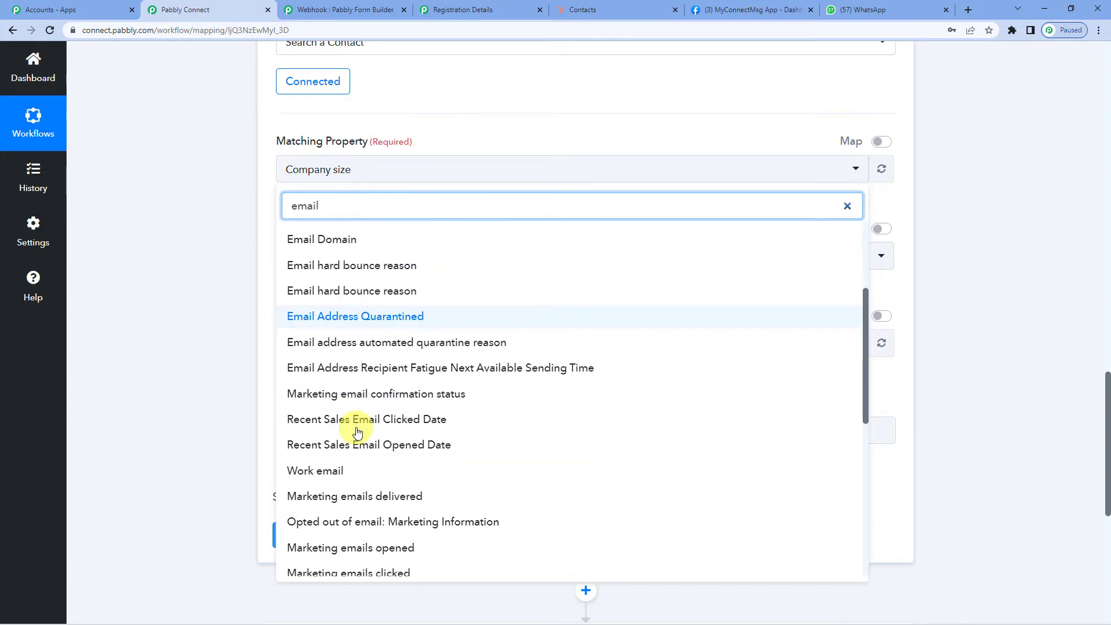
pyautogui.click(298, 365)
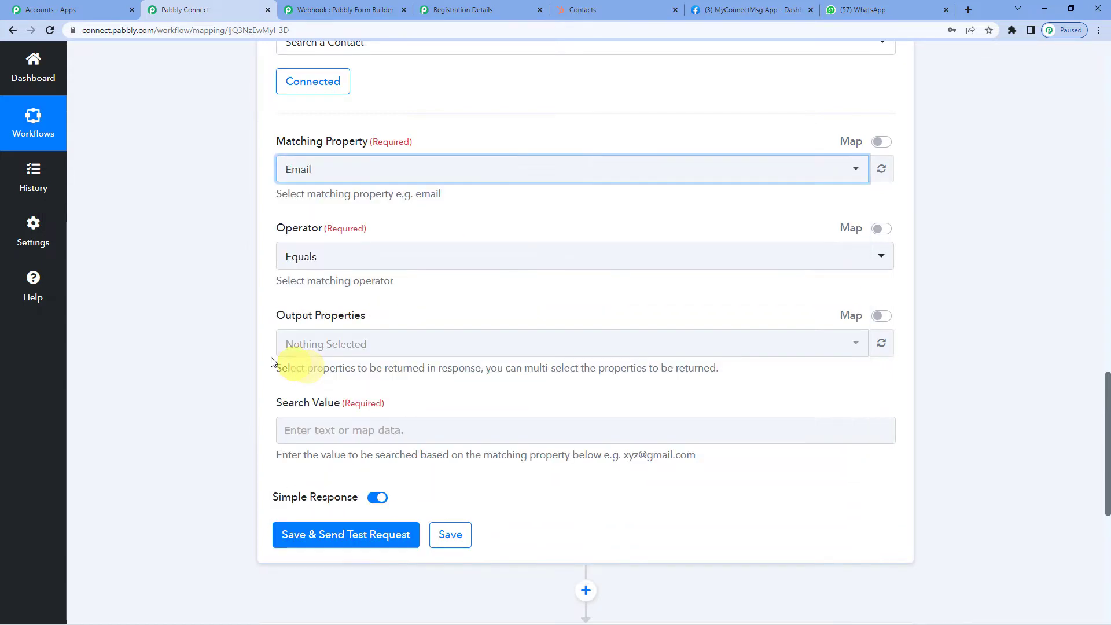
# - Choose Email as the search's Output Property
pyautogui.click(319, 348)
pyautogui.write('email')
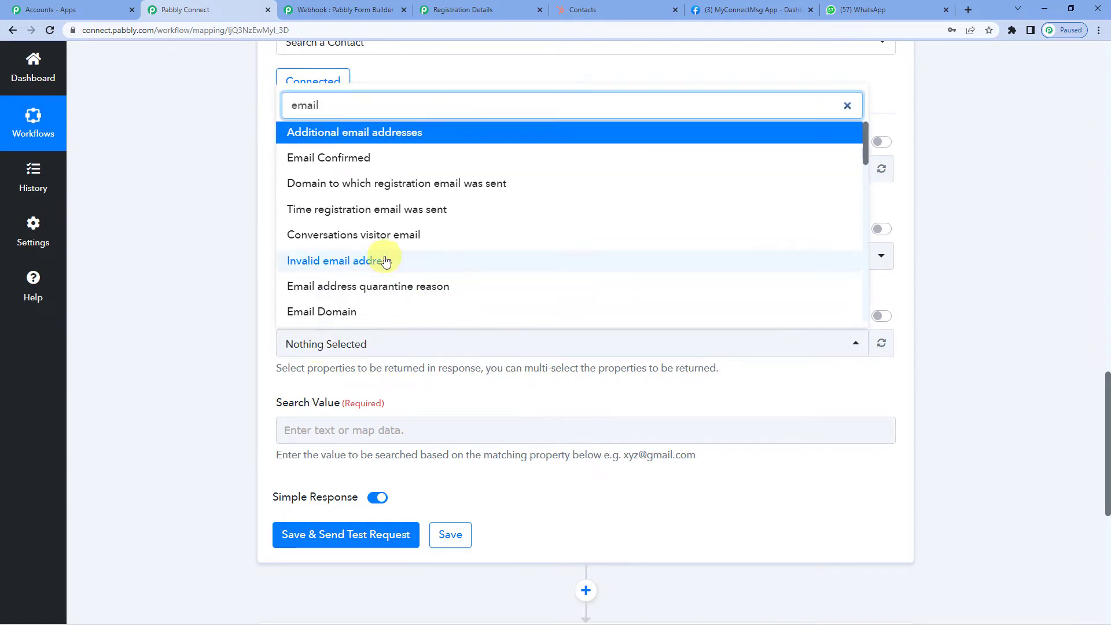
pyautogui.scroll(-6, 376, 260)
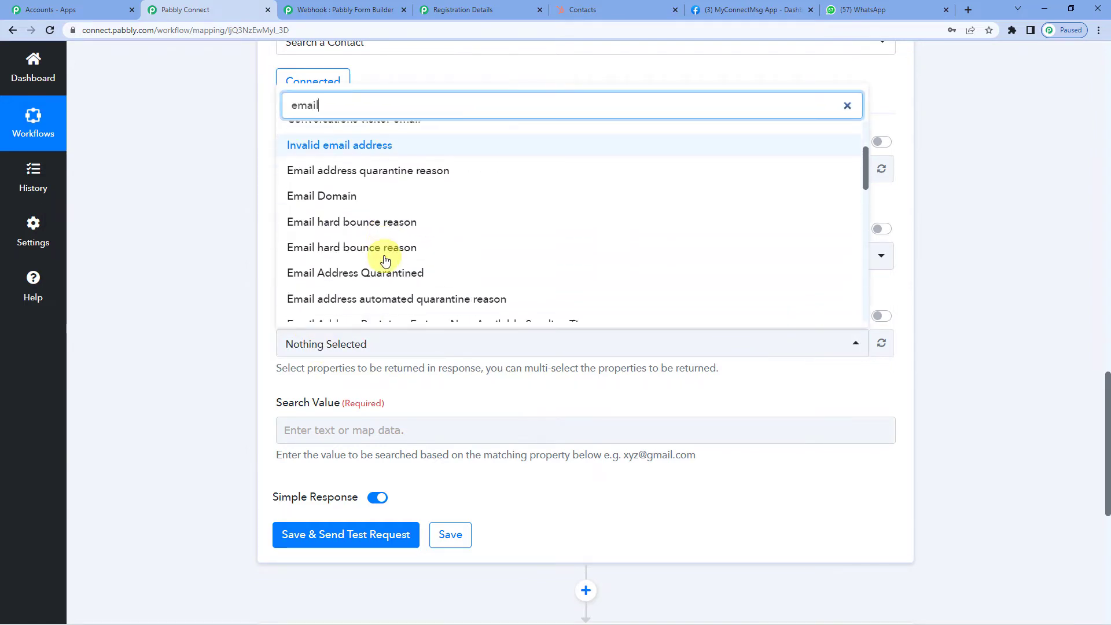
pyautogui.scroll(-2, 353, 249)
pyautogui.click(315, 212)
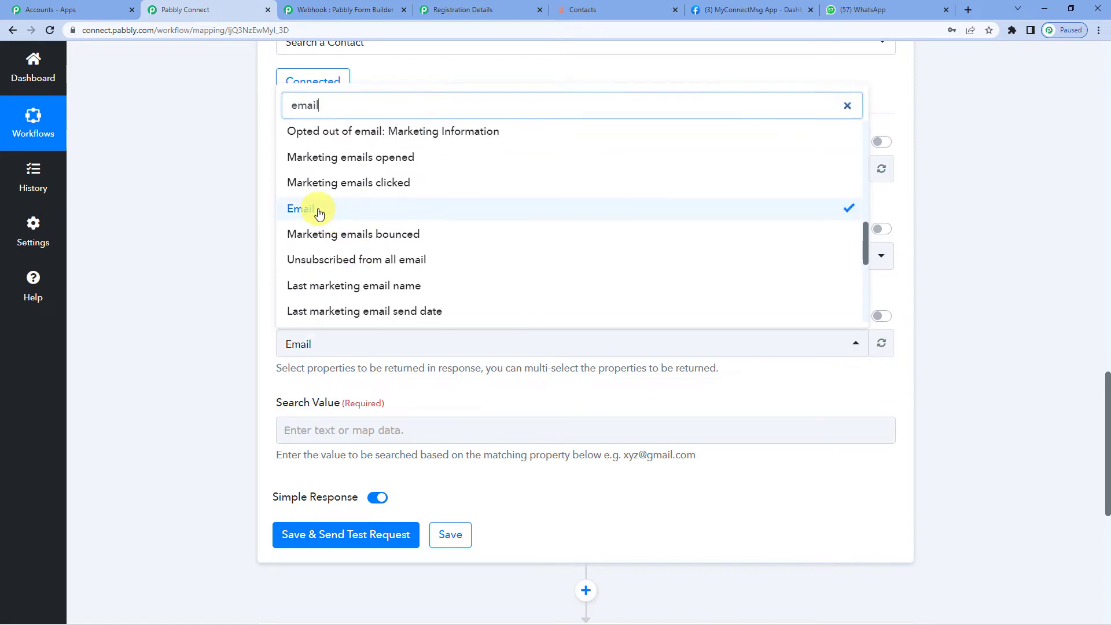
pyautogui.click(269, 236)
pyautogui.scroll(-2, 273, 270)
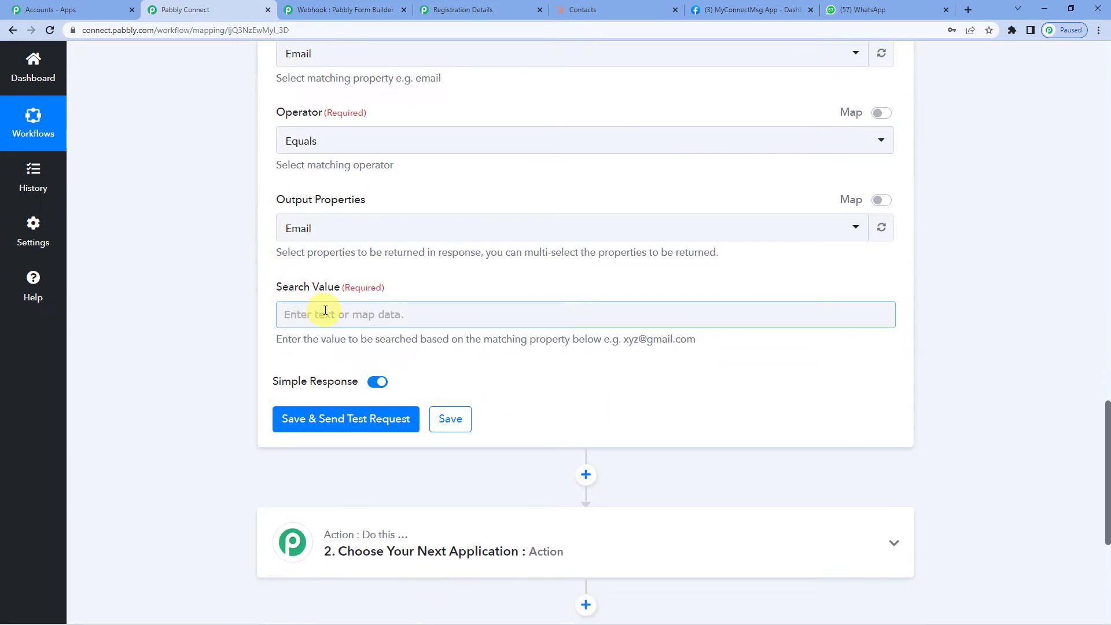
# - Map the Pabbly Form Builder submission's '1. Email' into the Search Value
pyautogui.click(325, 311)
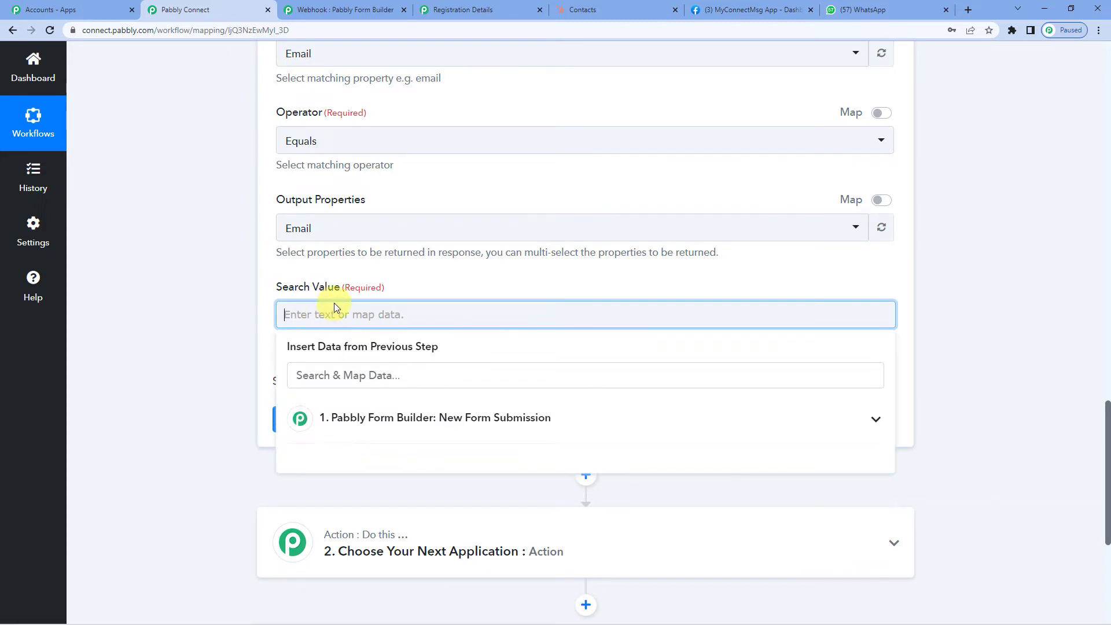
pyautogui.scroll(1, 335, 302)
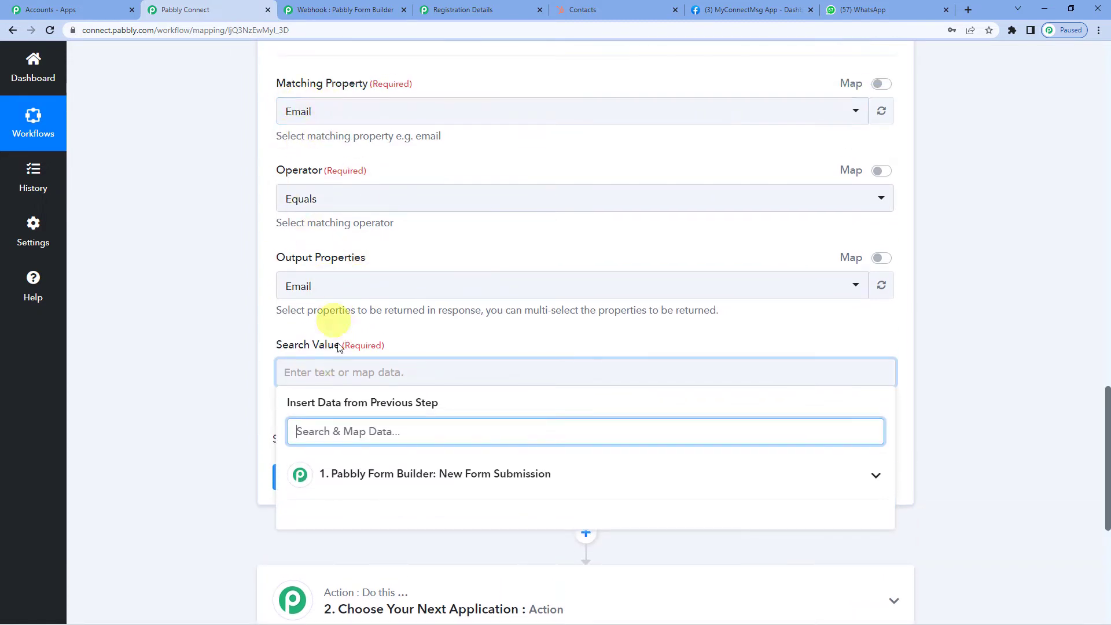
pyautogui.click(398, 471)
pyautogui.scroll(-1, 402, 434)
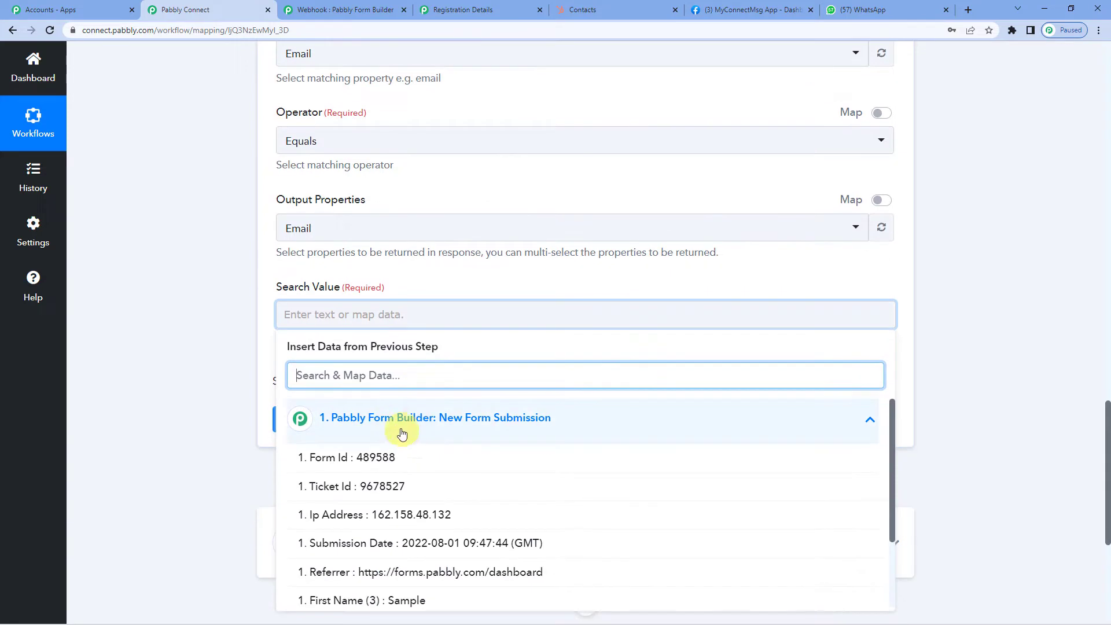
pyautogui.write('ema')
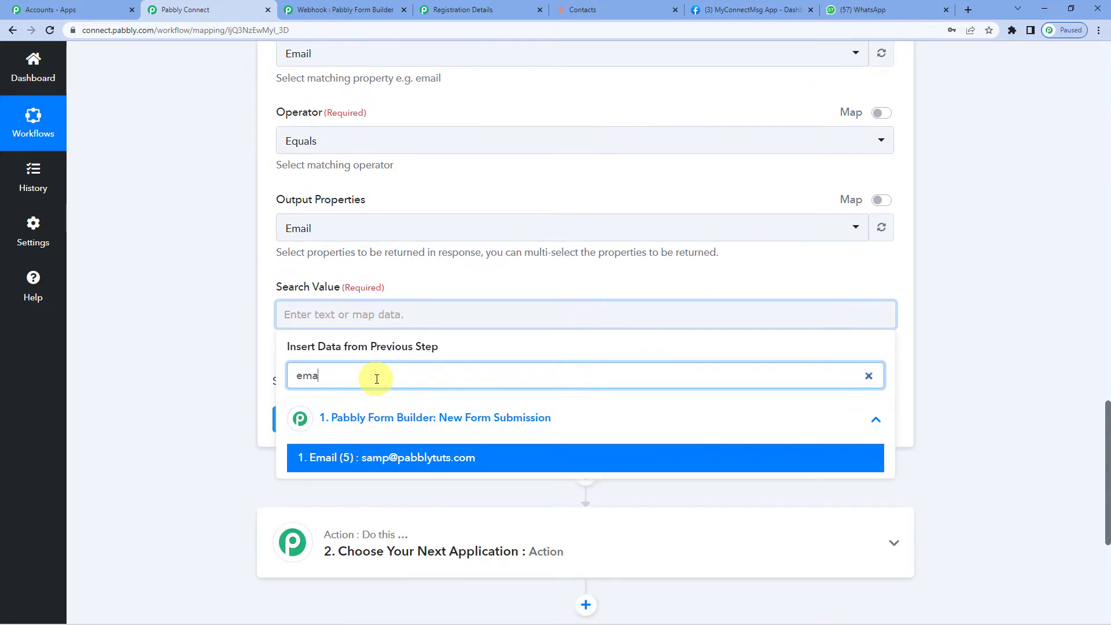
pyautogui.write('i')
pyautogui.click(397, 457)
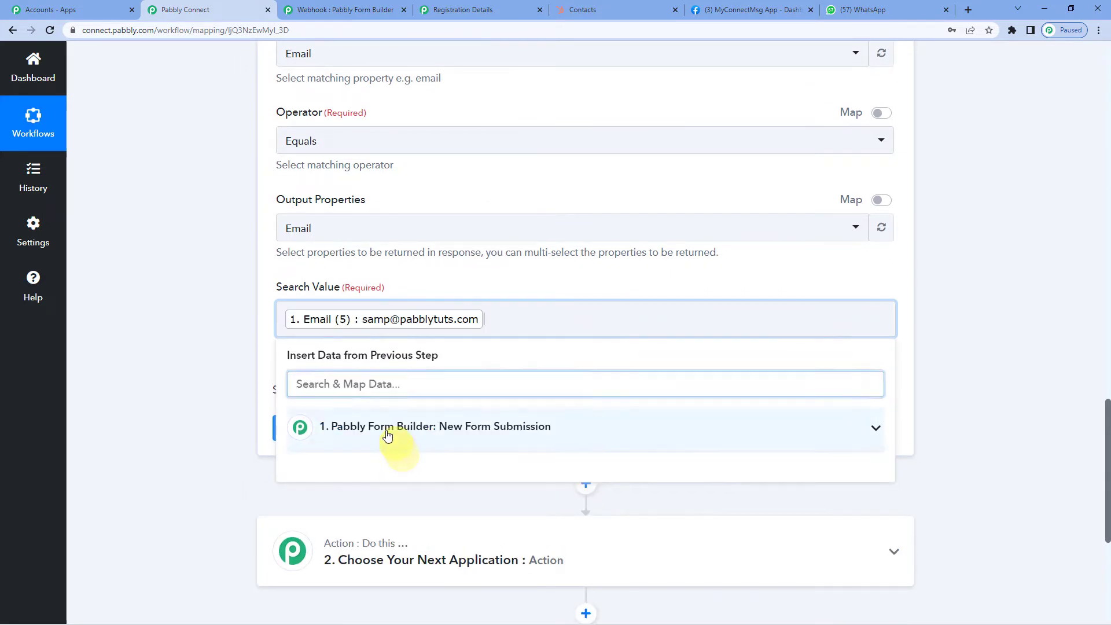
pyautogui.click(267, 342)
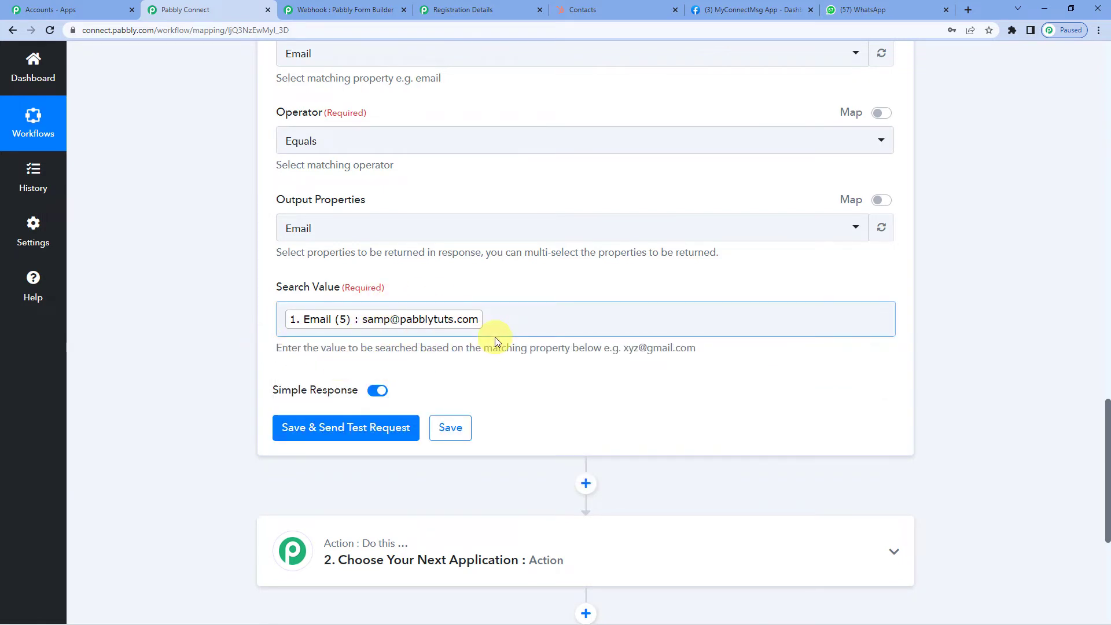
pyautogui.scroll(2, 440, 347)
pyautogui.scroll(-2, 415, 351)
# - Save and test the contact search, confirm Total 0, and check HubSpot's 11-record Contacts list
pyautogui.click(363, 430)
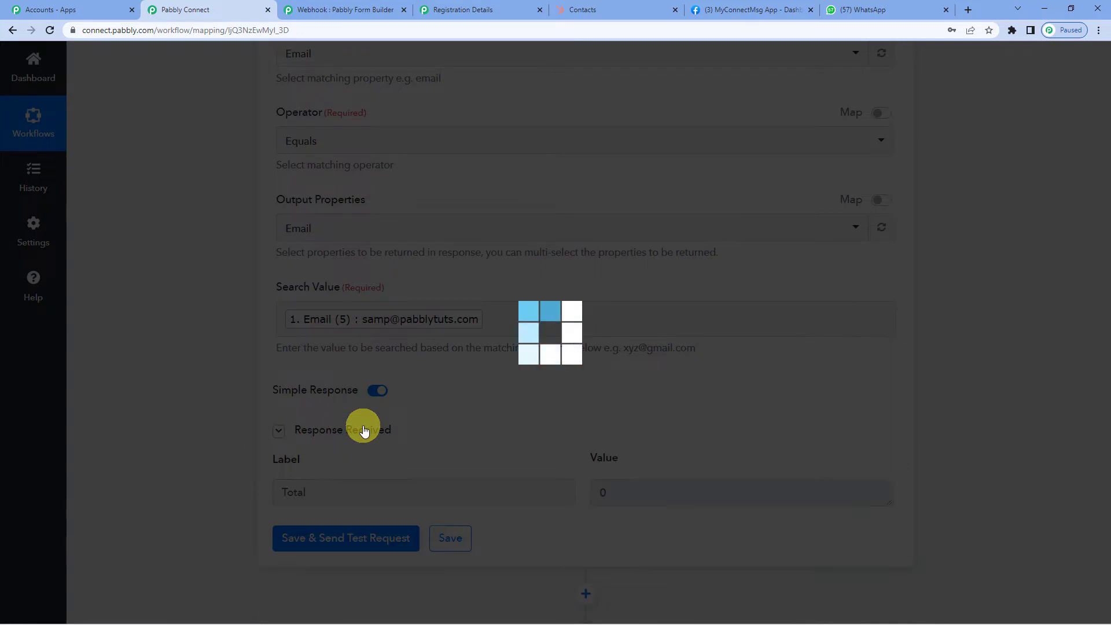
pyautogui.scroll(-1, 521, 440)
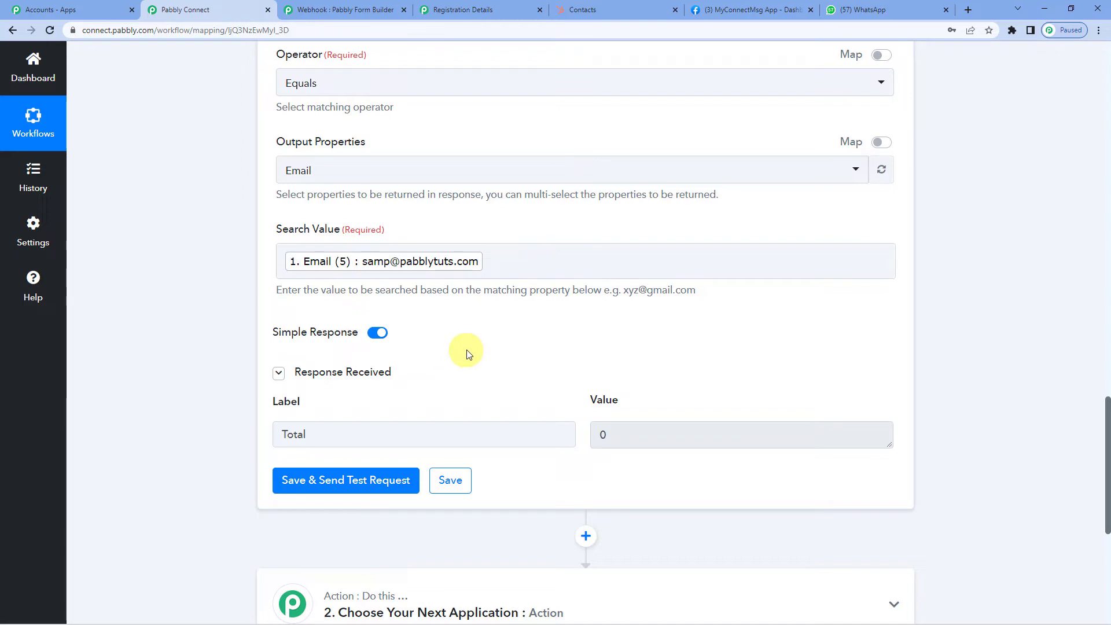
pyautogui.click(582, 9)
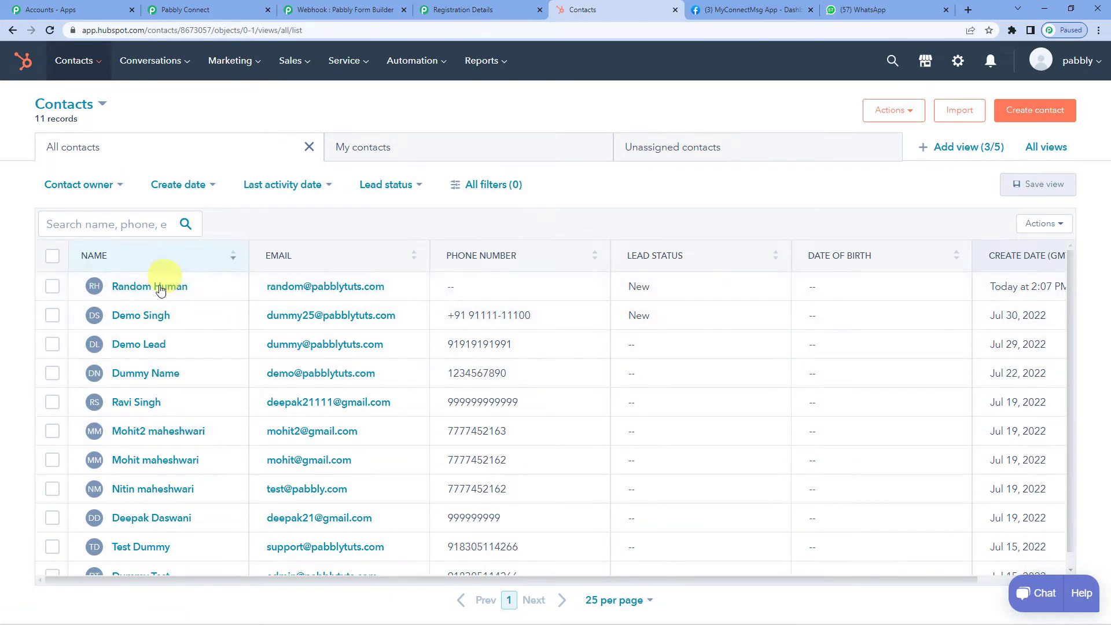
pyautogui.scroll(-1, 164, 443)
pyautogui.scroll(1, 162, 445)
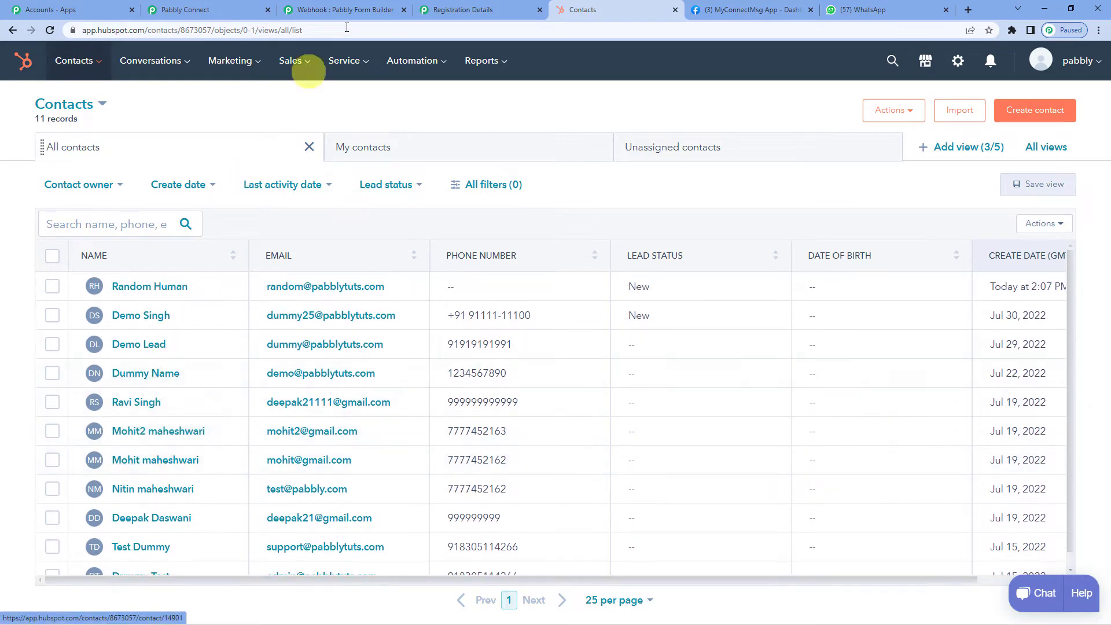
# - Back in Pabbly Connect, add a Filter by Pabbly action after the HubSpot contact search
pyautogui.click(186, 7)
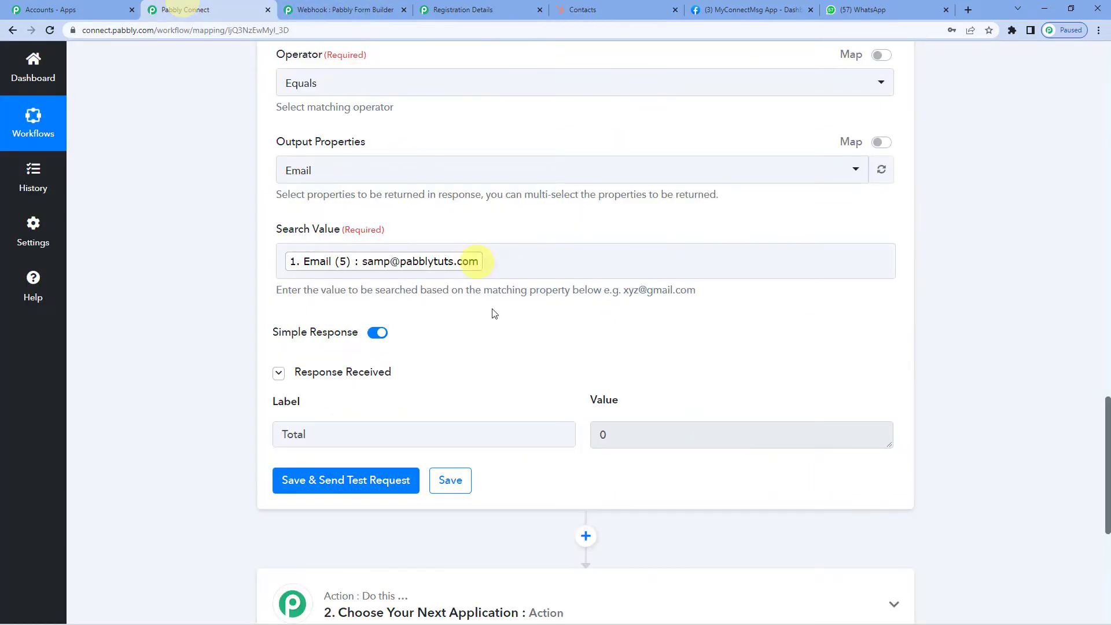
pyautogui.scroll(-2, 516, 367)
pyautogui.scroll(2, 499, 265)
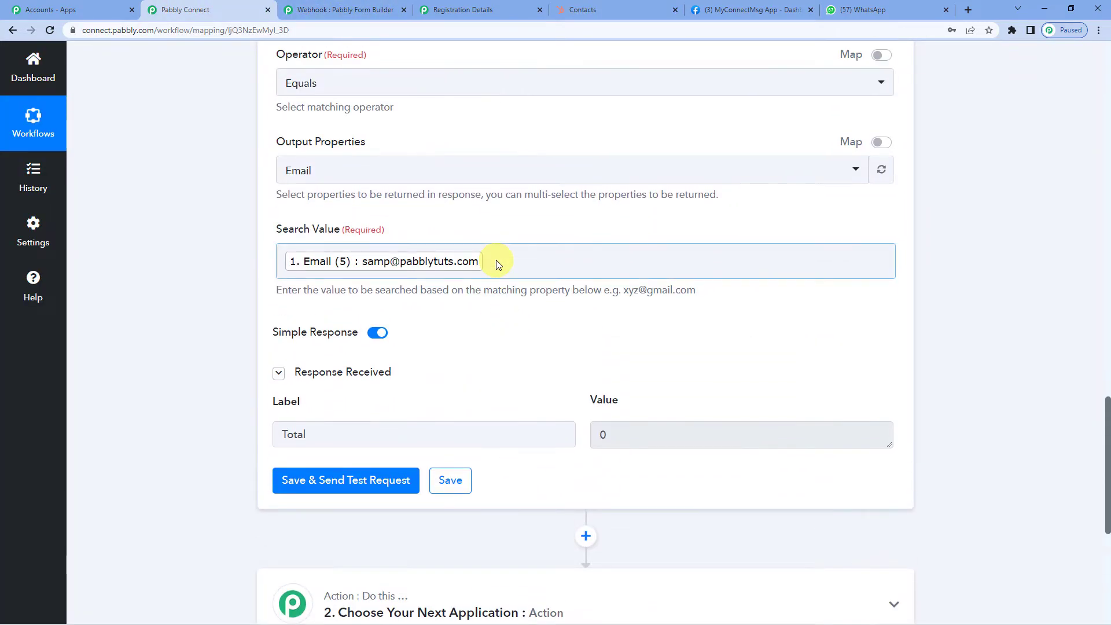
pyautogui.scroll(-3, 516, 340)
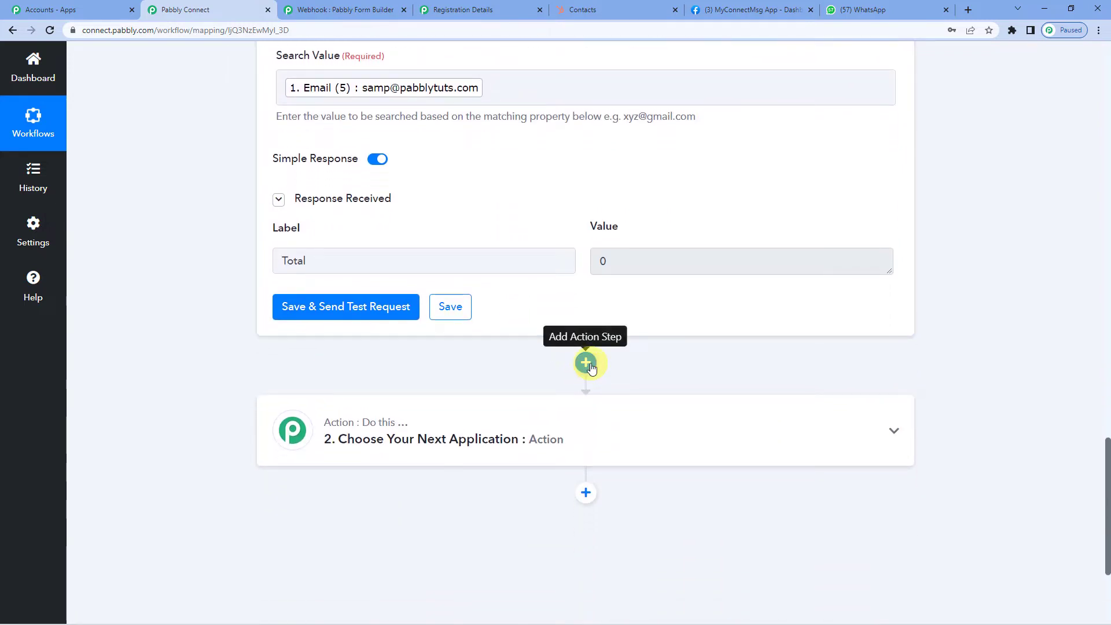
pyautogui.click(589, 364)
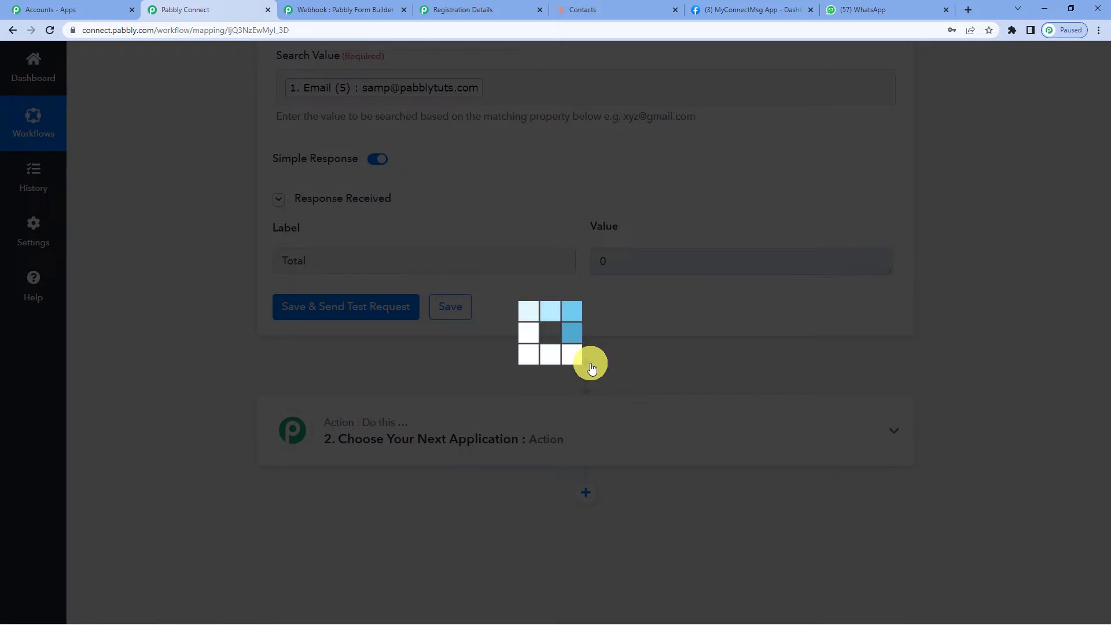
pyautogui.scroll(-1, 367, 464)
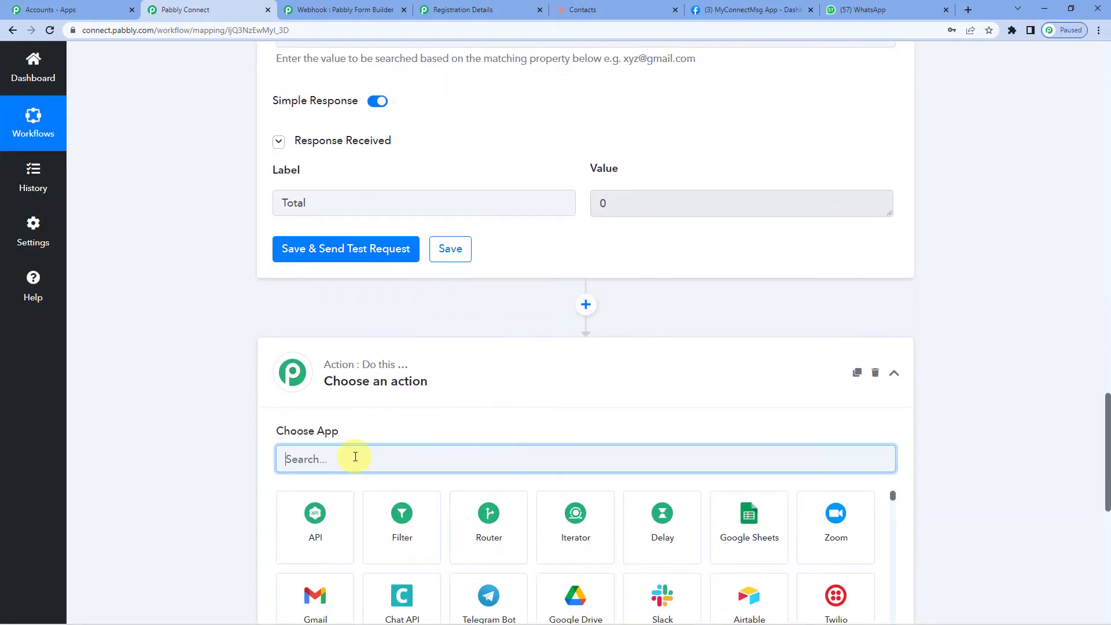
pyautogui.write('fi;')
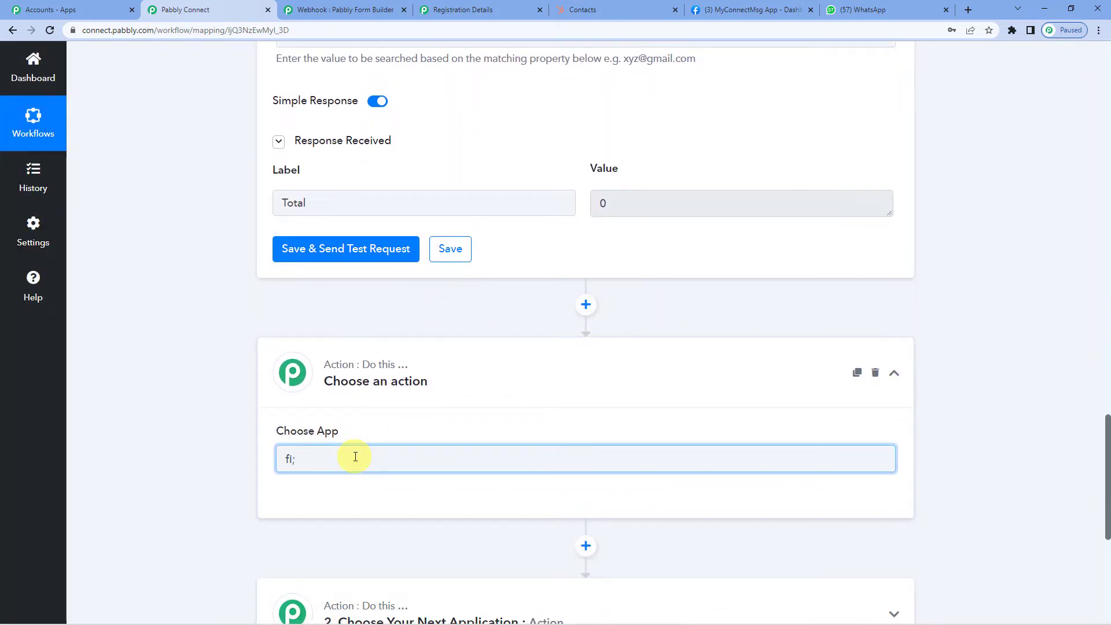
pyautogui.press('BackSpace')
pyautogui.write('lter')
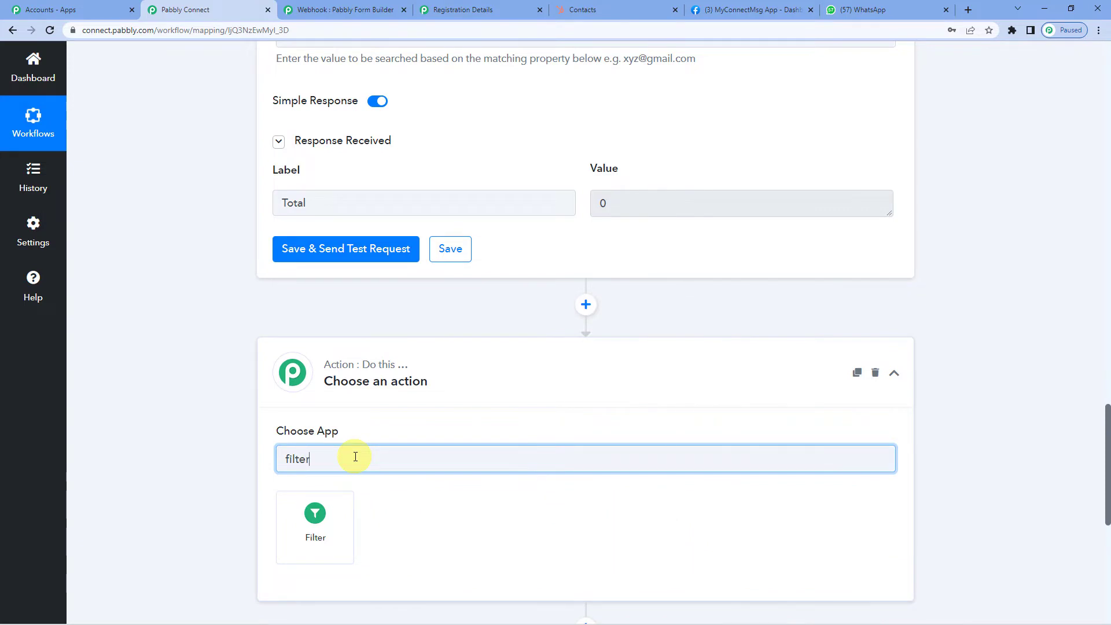
pyautogui.click(338, 501)
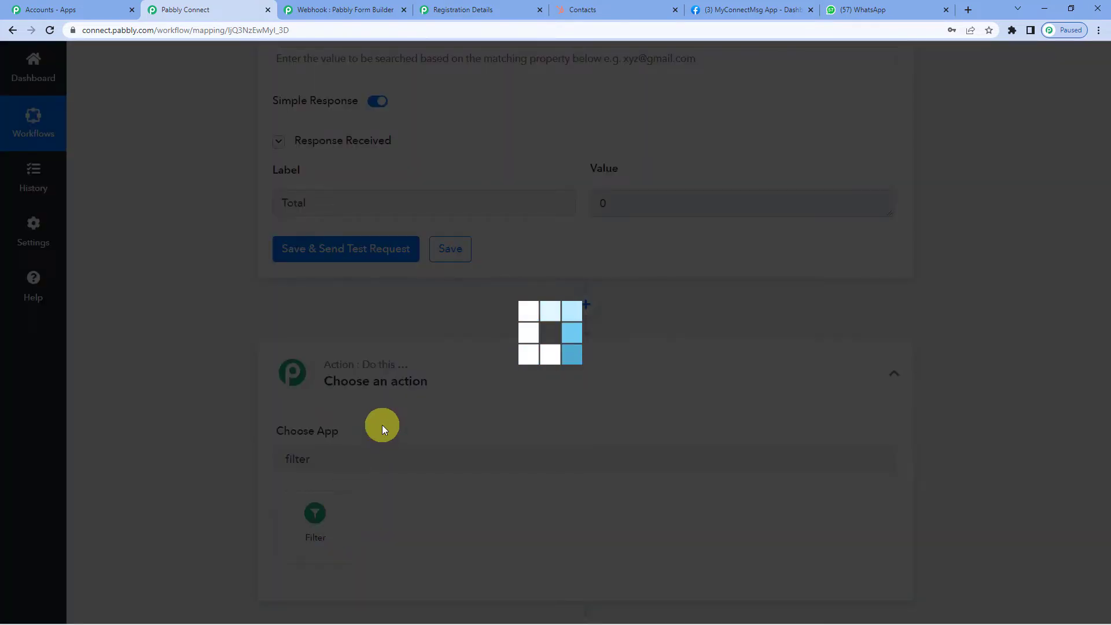
pyautogui.scroll(-2, 406, 399)
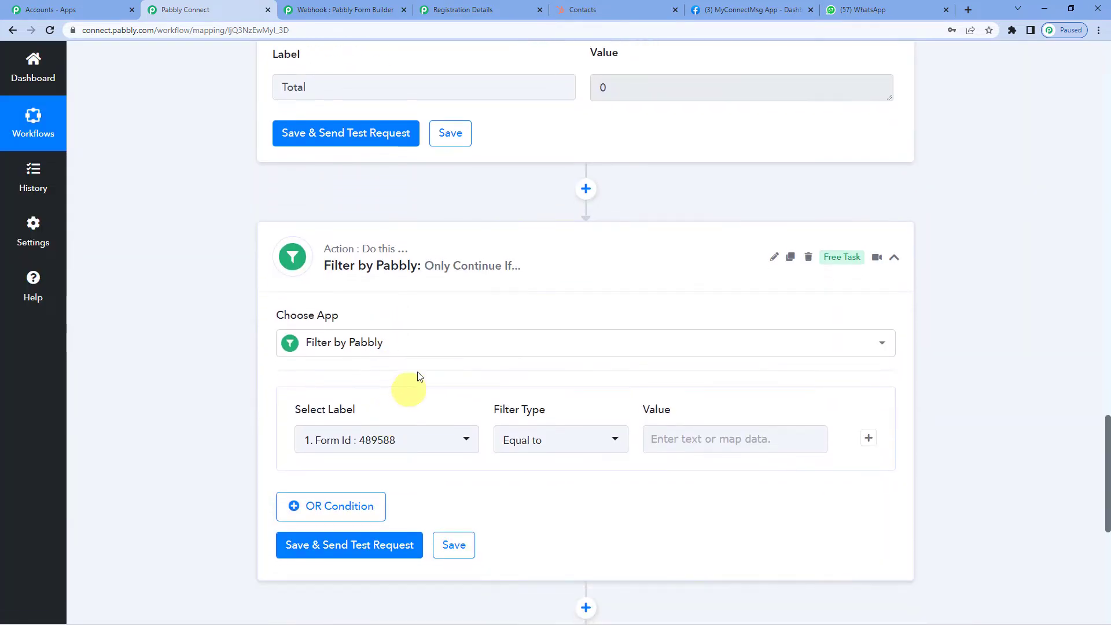
pyautogui.scroll(1, 509, 249)
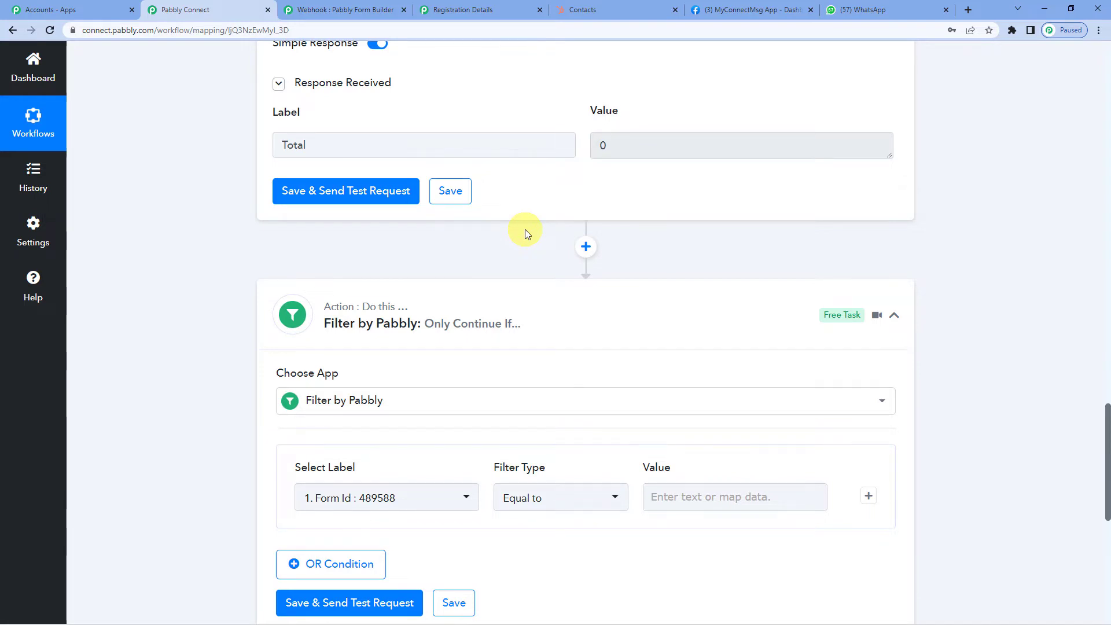
# - Set the filter condition to the contact search's Total equal to 0
pyautogui.scroll(-3, 484, 317)
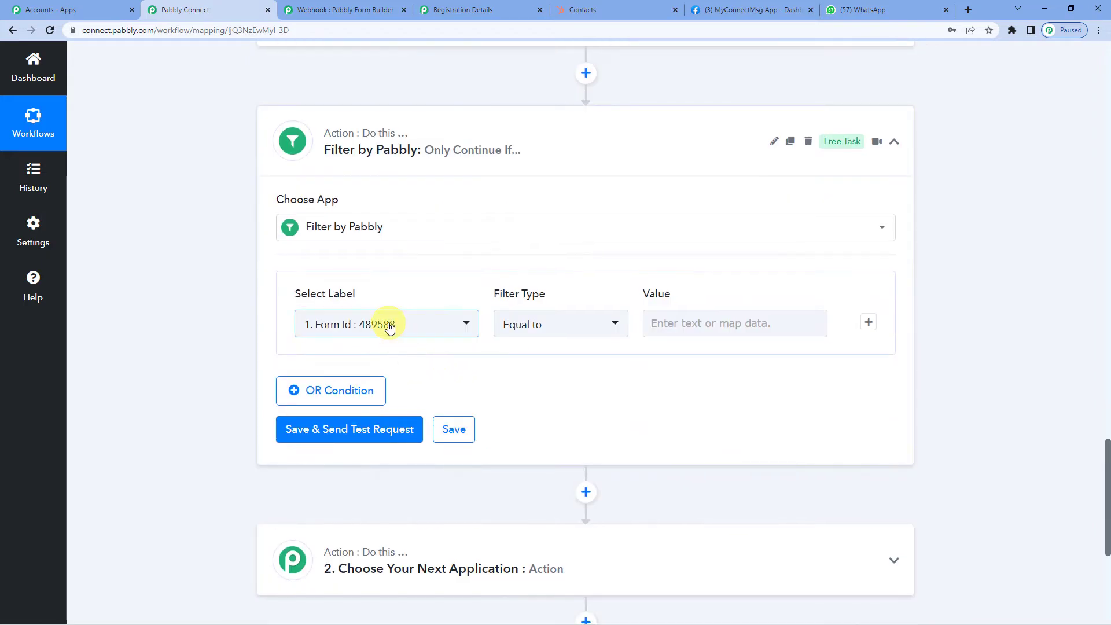
pyautogui.click(390, 327)
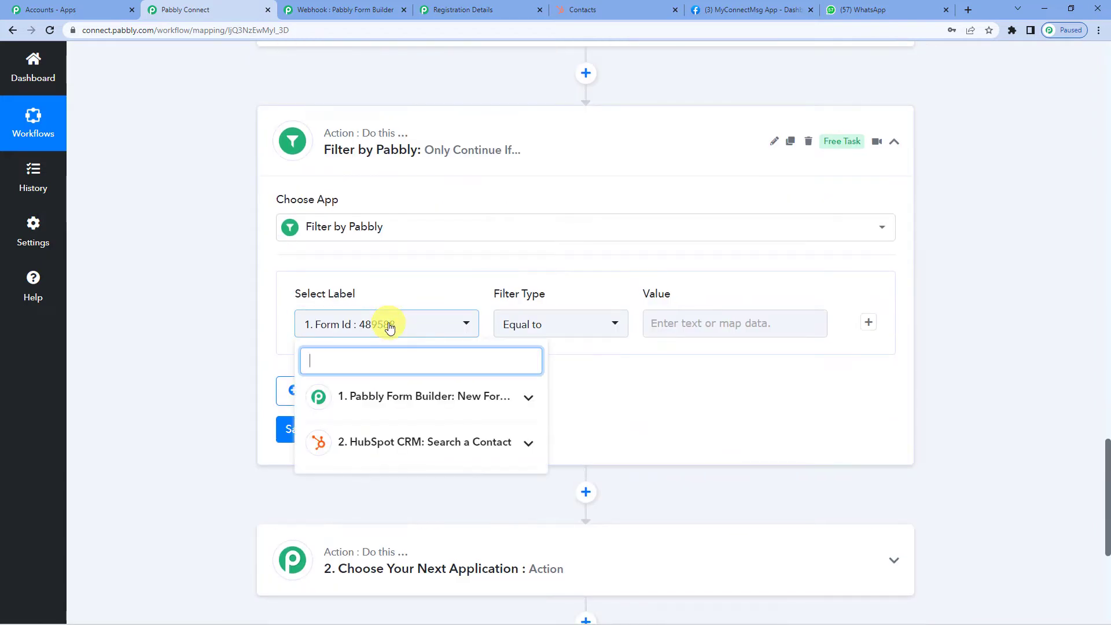
pyautogui.click(420, 443)
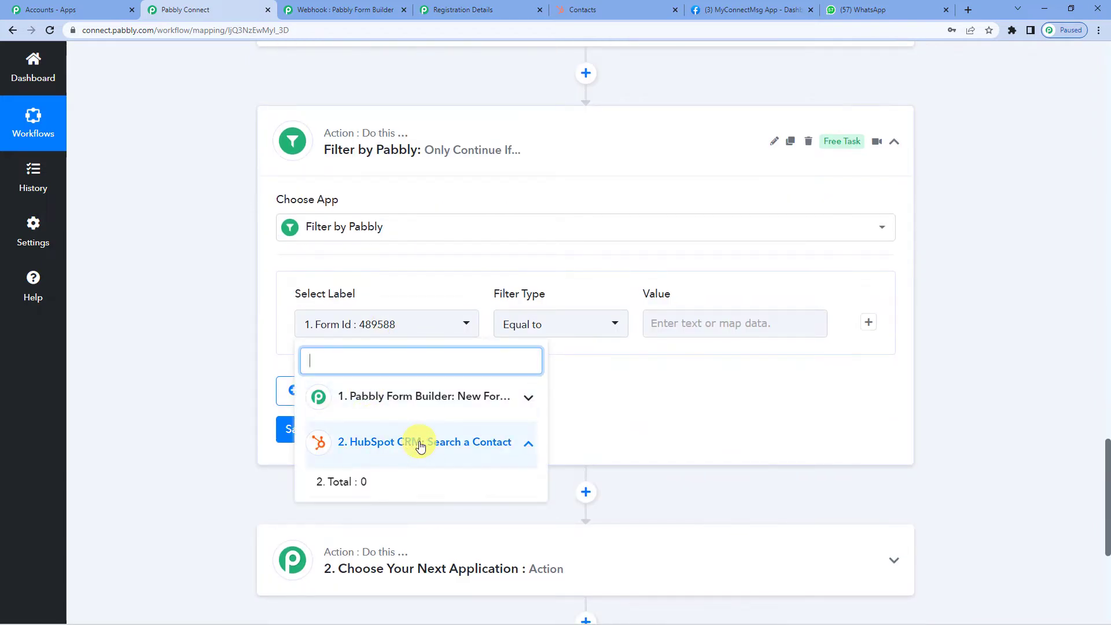
pyautogui.click(359, 488)
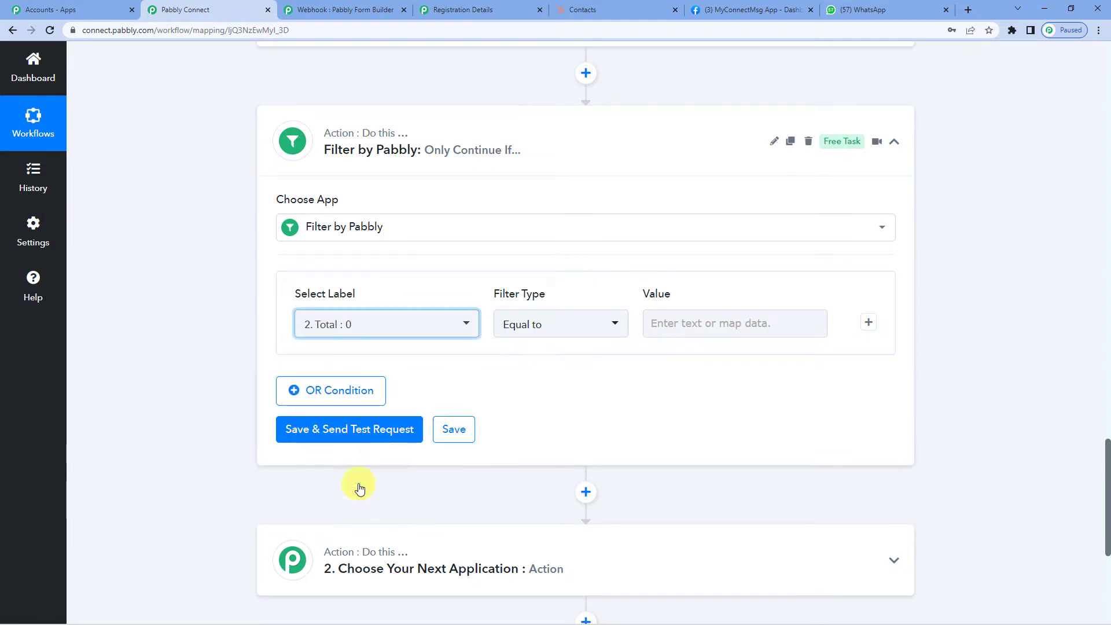
pyautogui.click(686, 325)
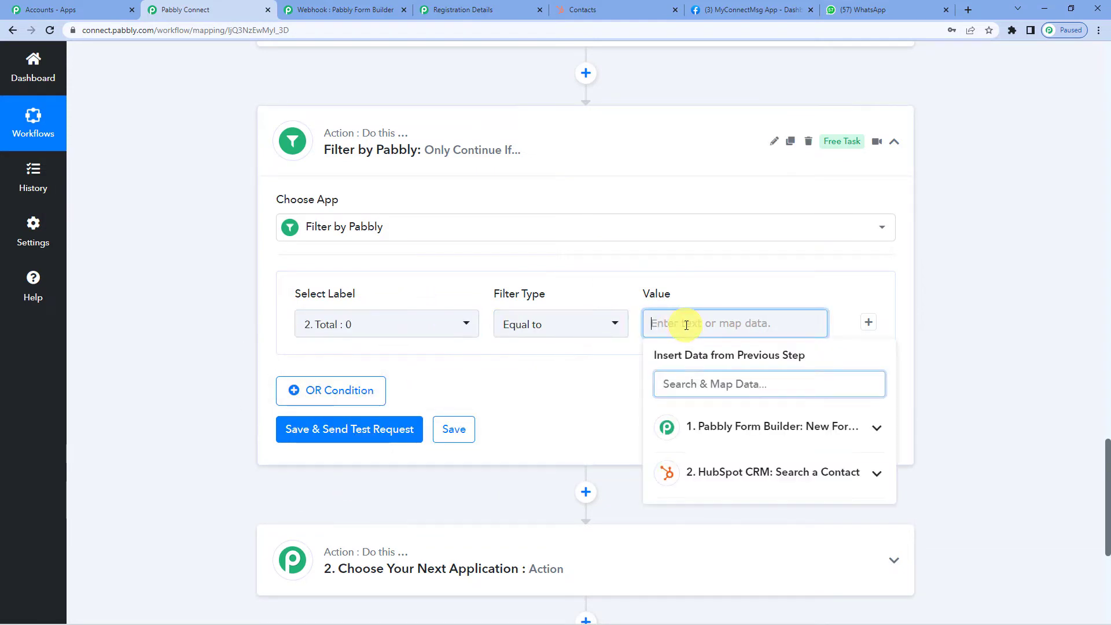
pyautogui.write('0')
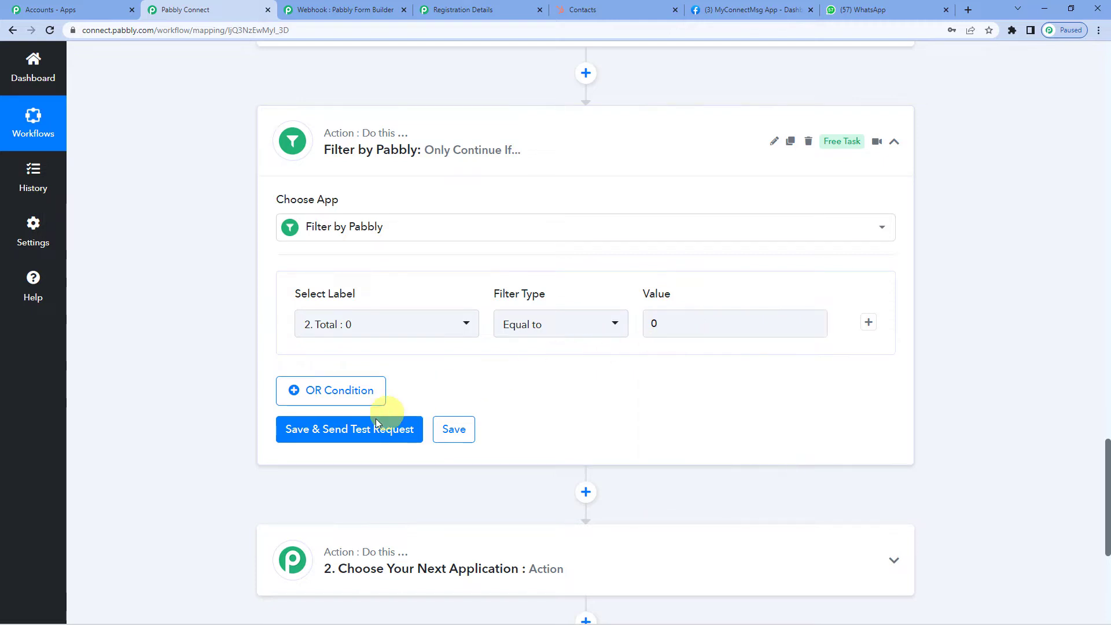
# - Save and test the filter, confirming Status success and 'Condition is true'
pyautogui.click(356, 434)
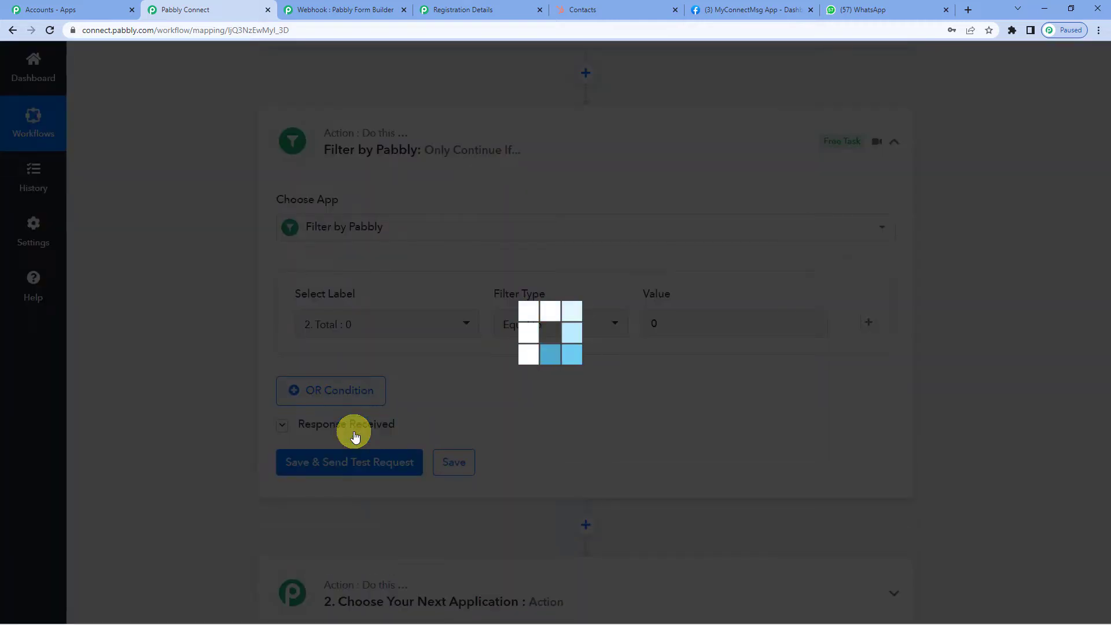
pyautogui.scroll(-2, 407, 379)
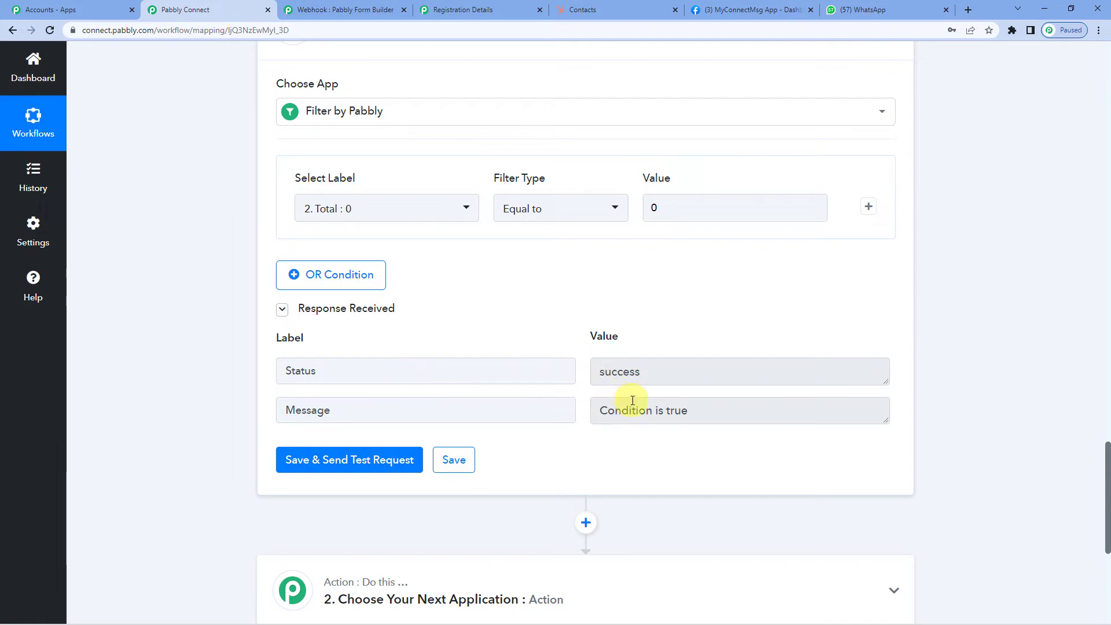
pyautogui.scroll(1, 690, 425)
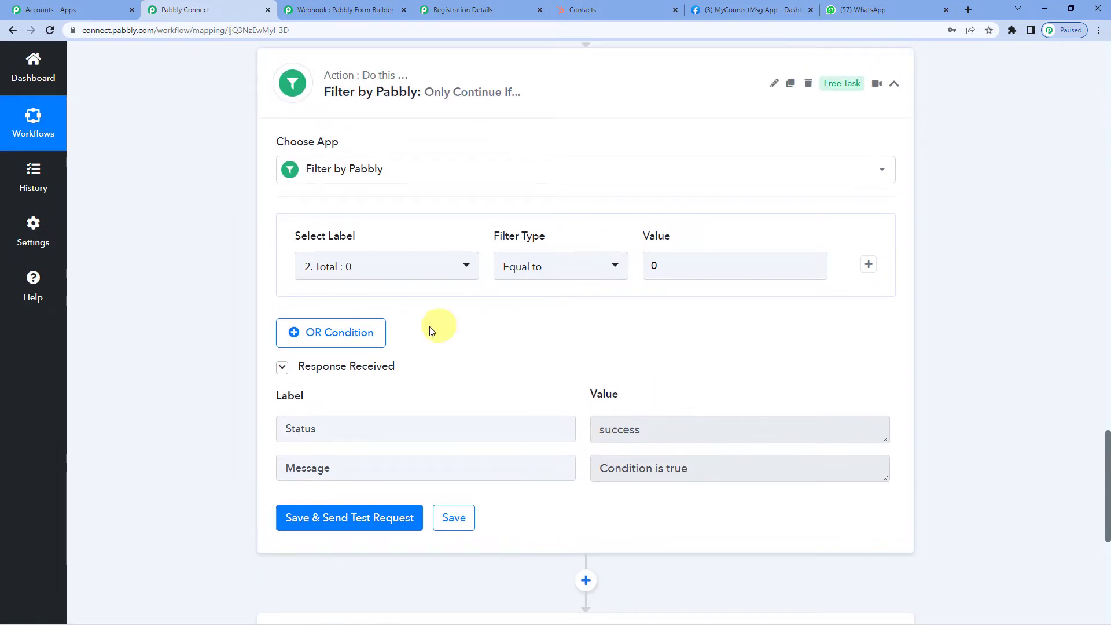
pyautogui.scroll(5, 431, 330)
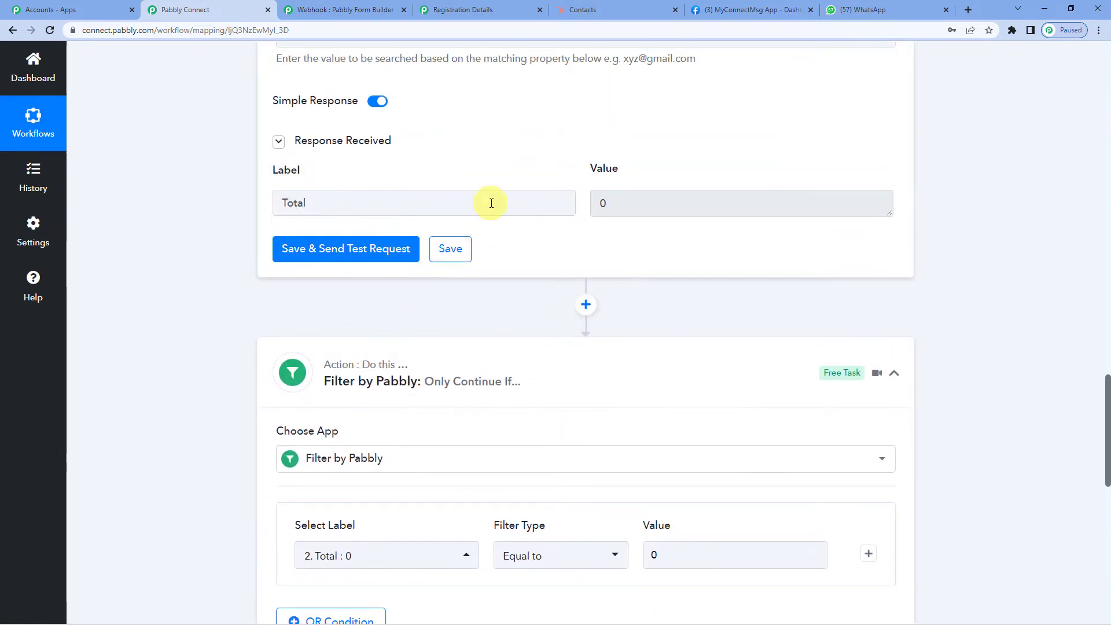
pyautogui.scroll(5, 492, 203)
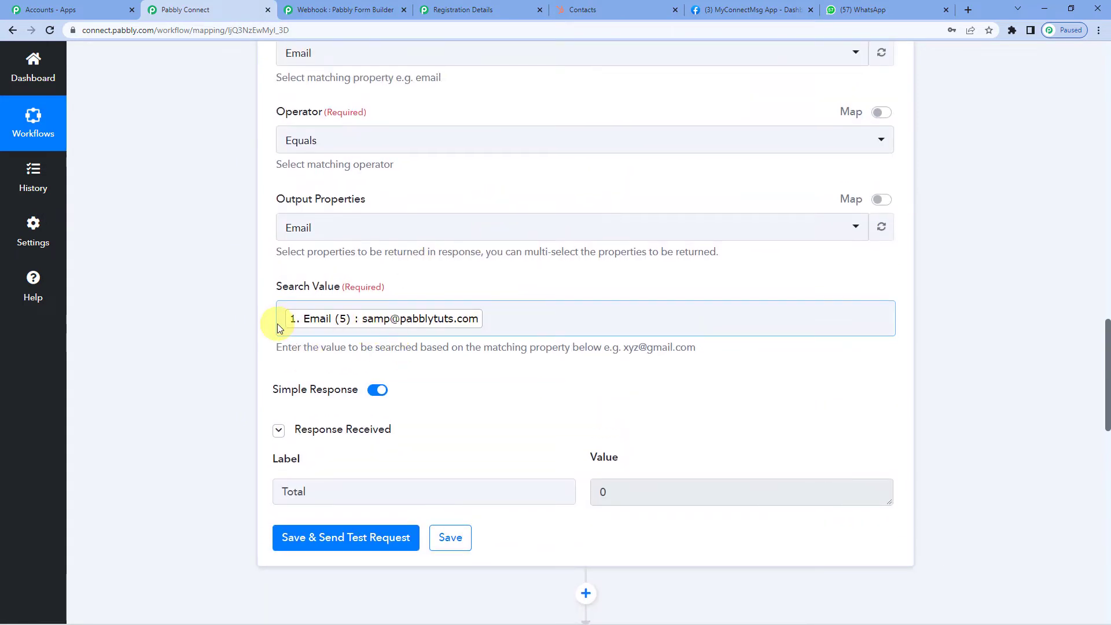
pyautogui.scroll(-5, 277, 324)
pyautogui.scroll(-1, 419, 391)
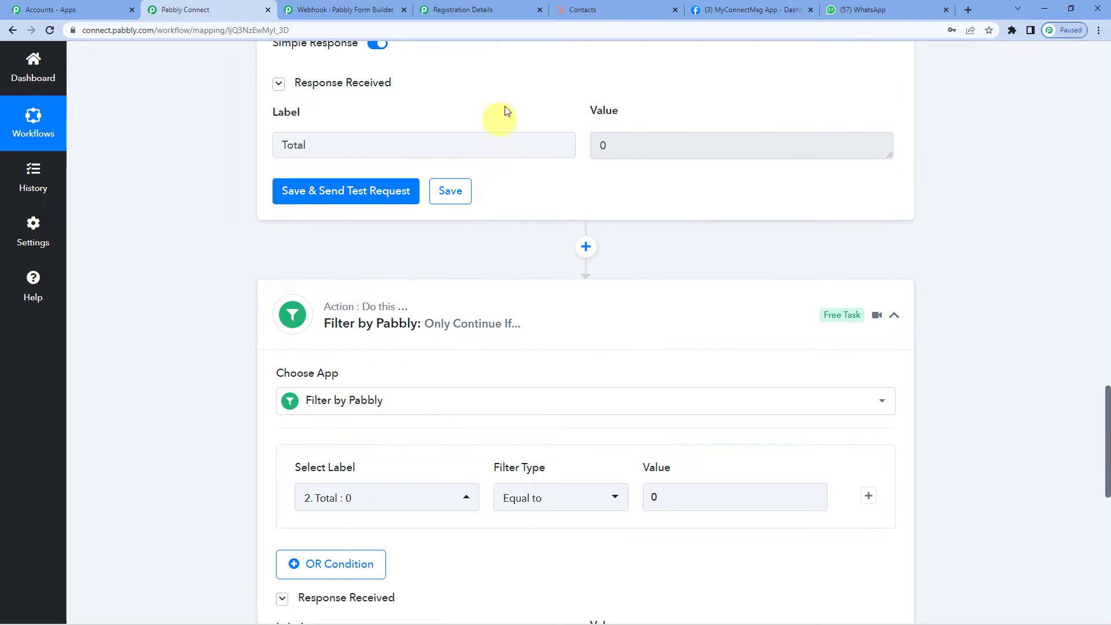
pyautogui.scroll(-2, 530, 289)
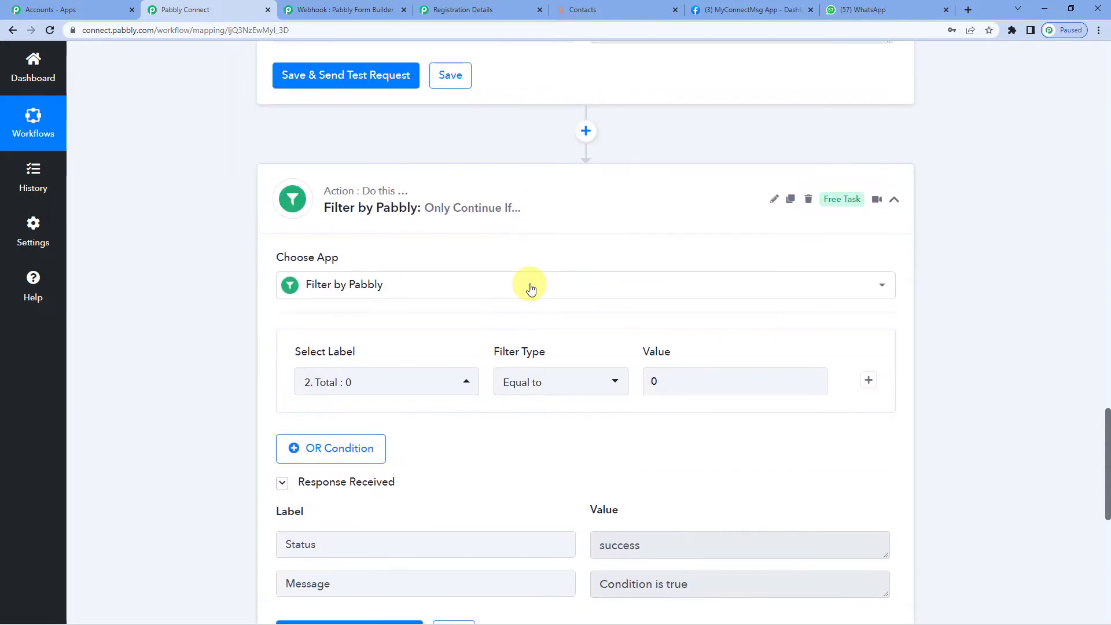
pyautogui.scroll(-1, 526, 318)
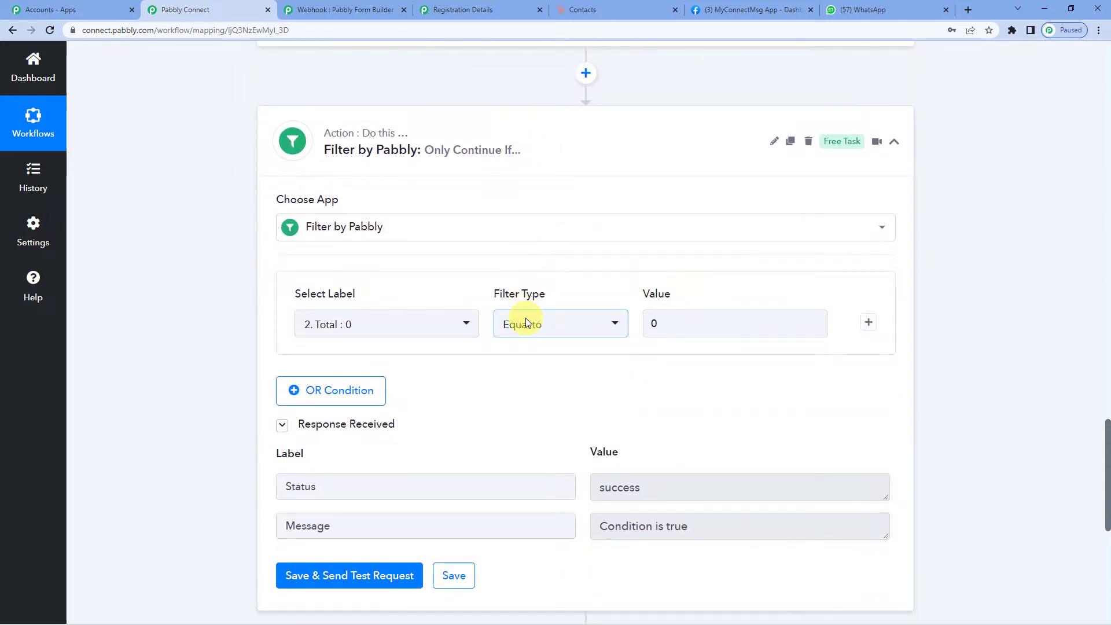
pyautogui.scroll(-2, 526, 321)
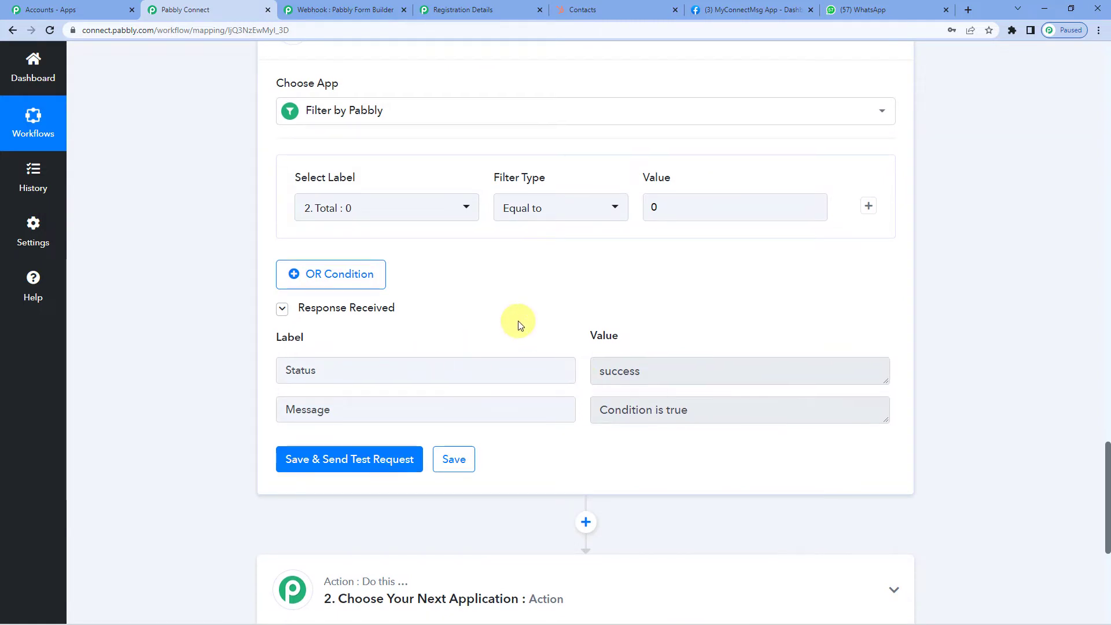
pyautogui.scroll(-2, 517, 322)
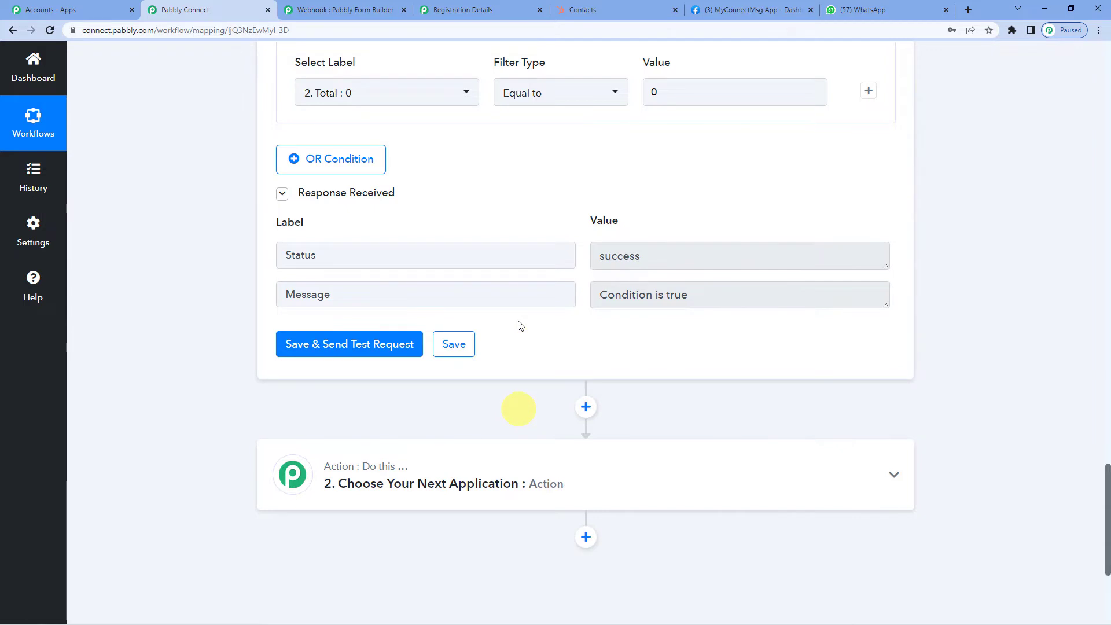
pyautogui.scroll(-2, 519, 326)
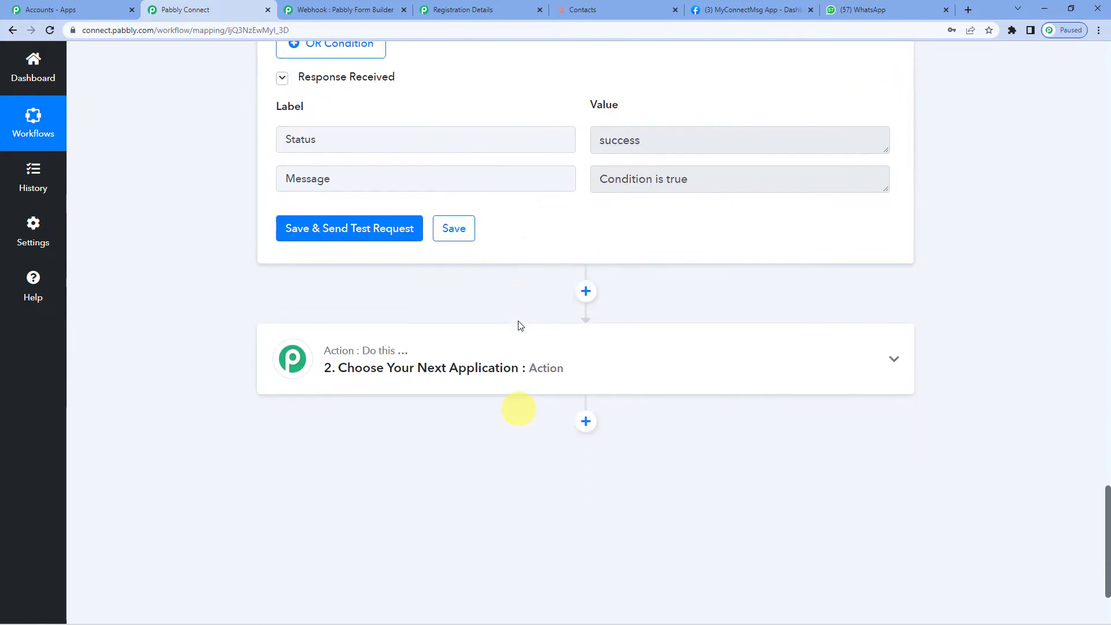
# - Add a HubSpot CRM action after the filter using the Create a Contact event
pyautogui.click(553, 362)
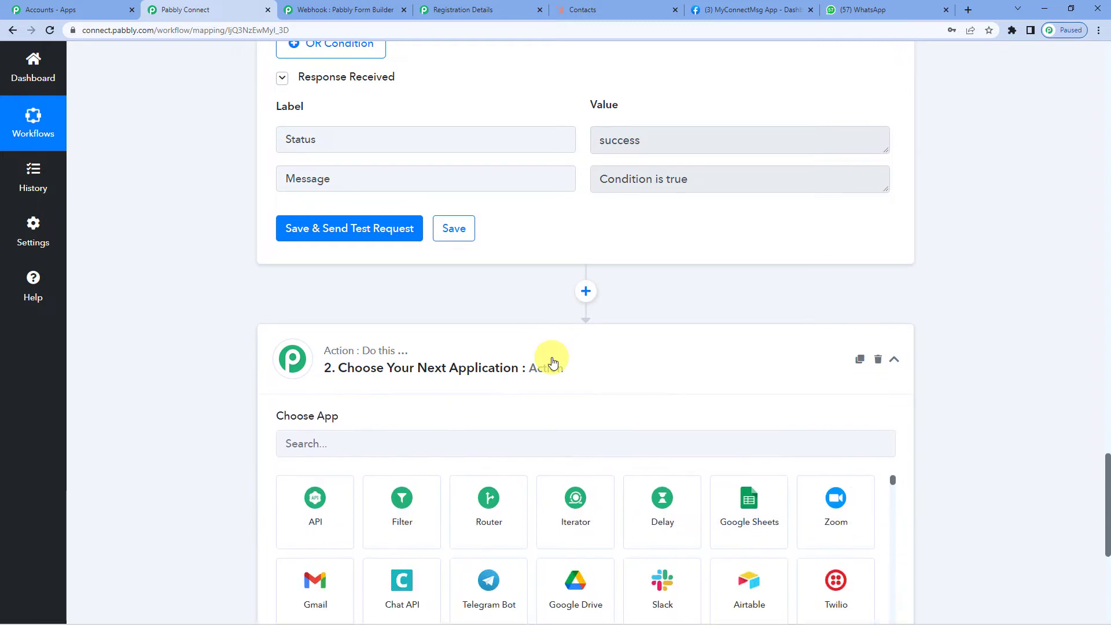
pyautogui.click(433, 444)
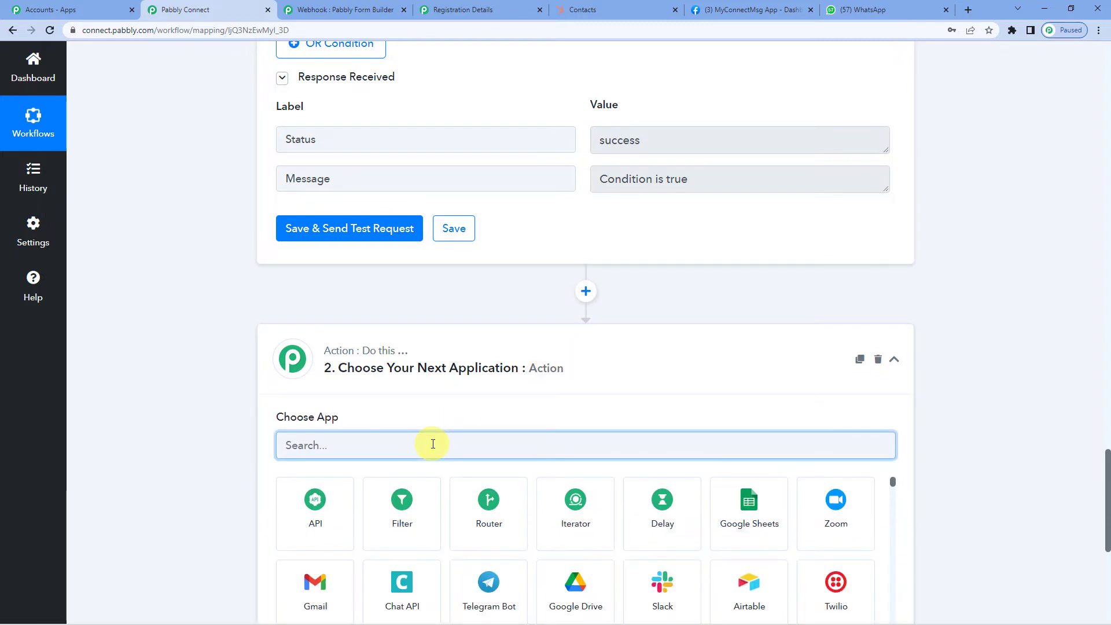
pyautogui.write('hubs')
pyautogui.click(342, 513)
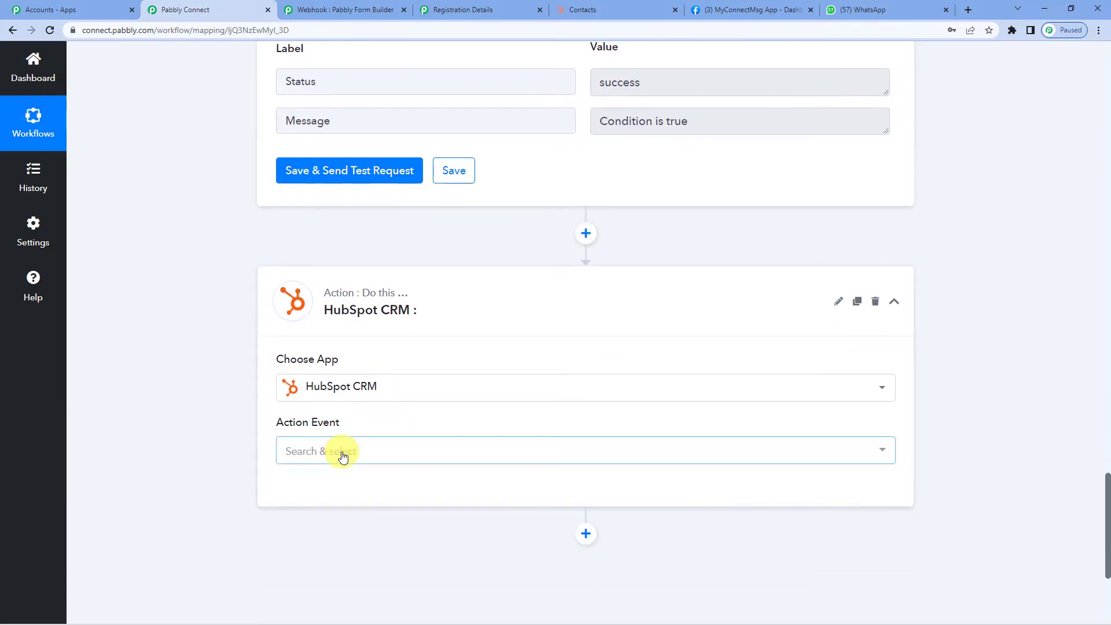
pyautogui.click(342, 457)
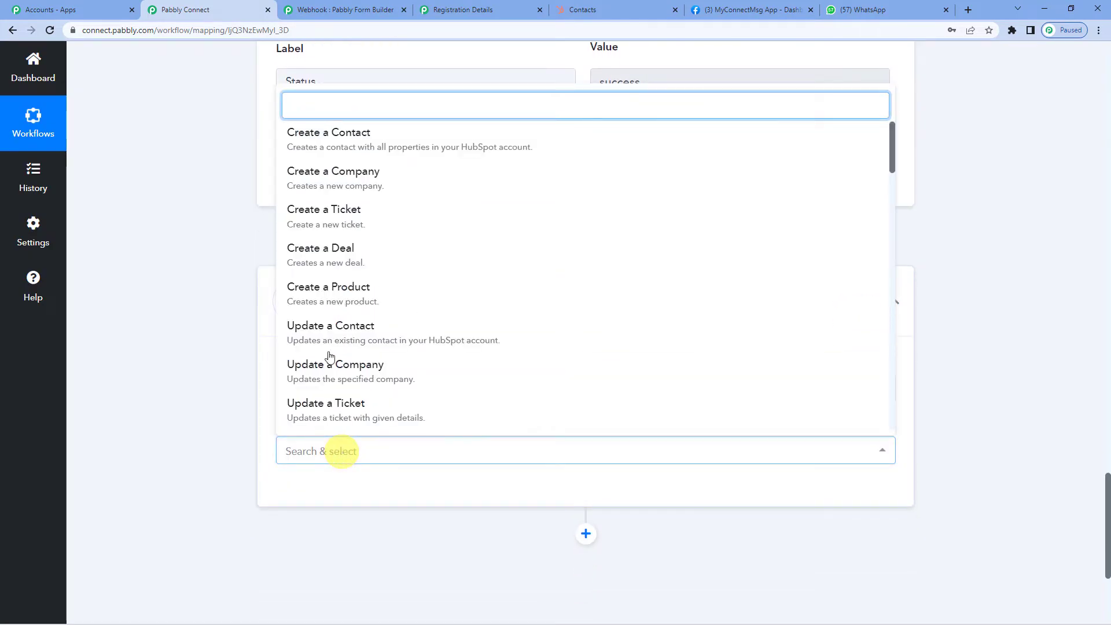
pyautogui.click(349, 140)
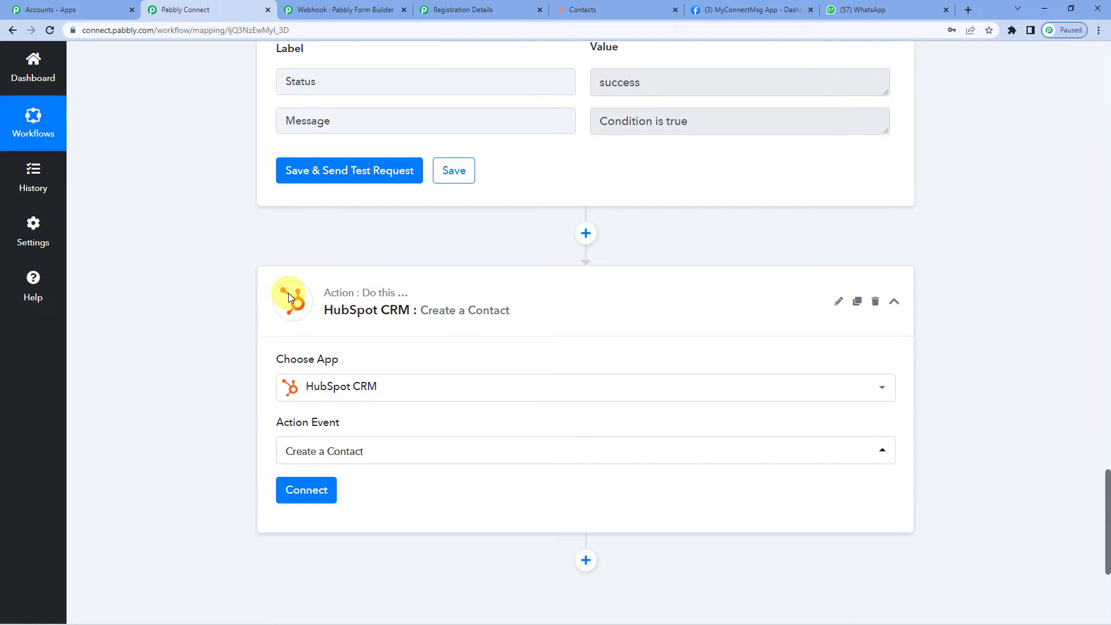
pyautogui.scroll(-2, 325, 406)
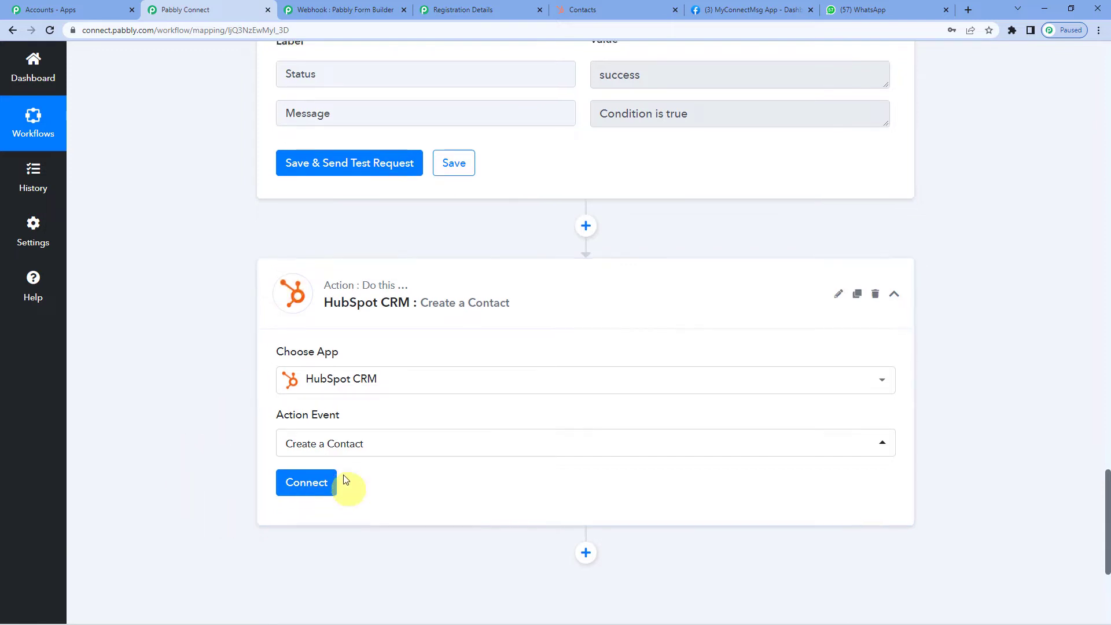
# - Connect Create a Contact to the existing HubSpot CRM #4 account and review its property fields
pyautogui.click(308, 374)
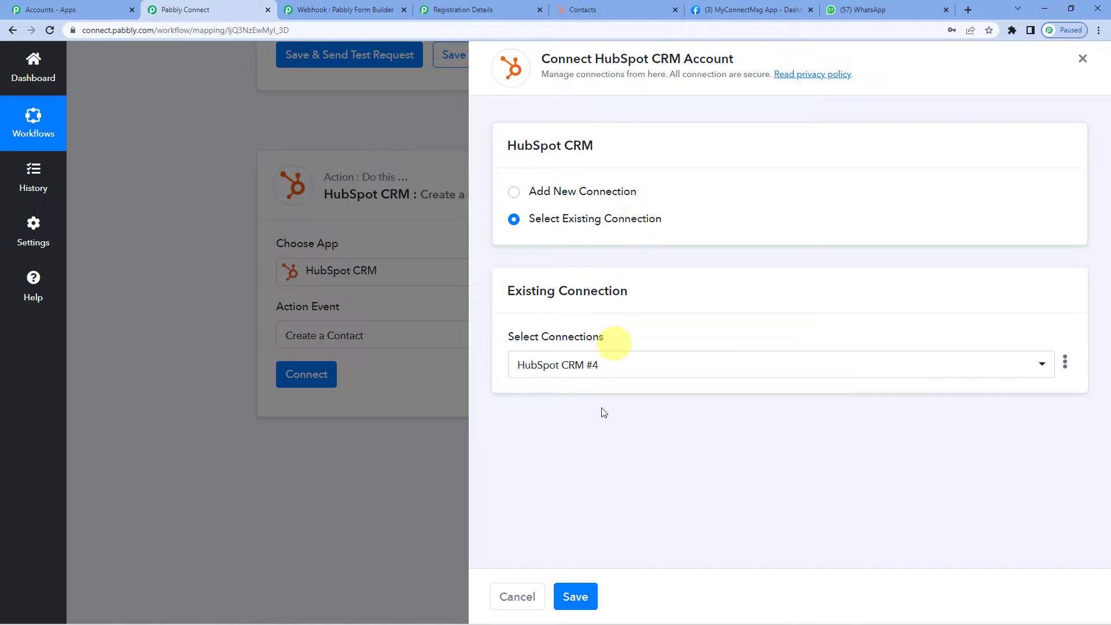
pyautogui.click(578, 600)
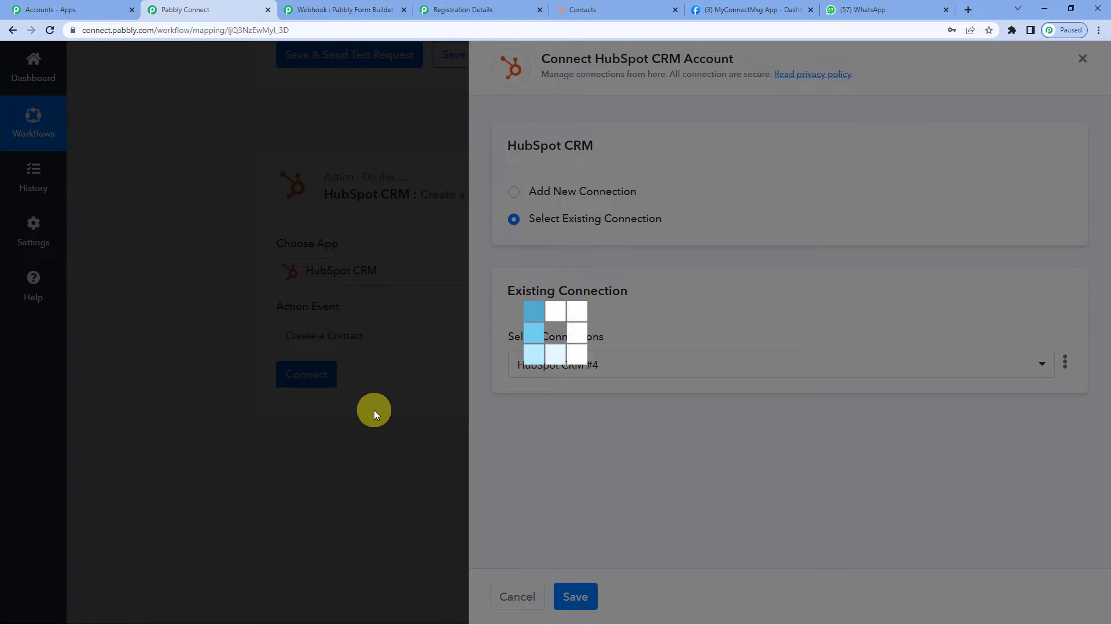
pyautogui.scroll(-2, 426, 350)
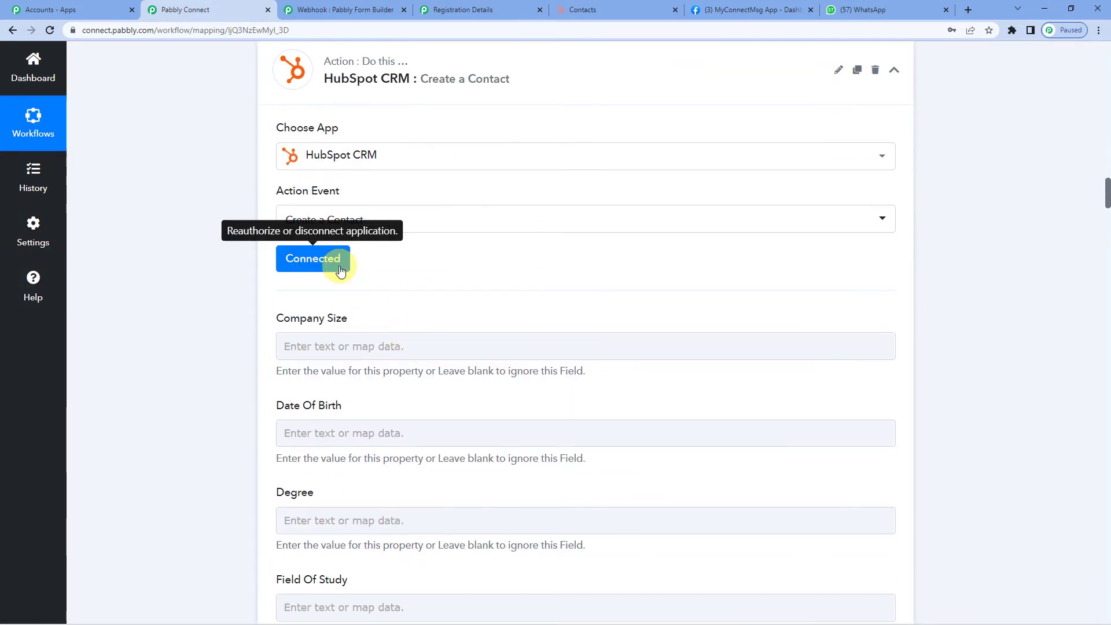
pyautogui.scroll(-3, 487, 313)
pyautogui.scroll(2, 487, 314)
pyautogui.scroll(1, 487, 315)
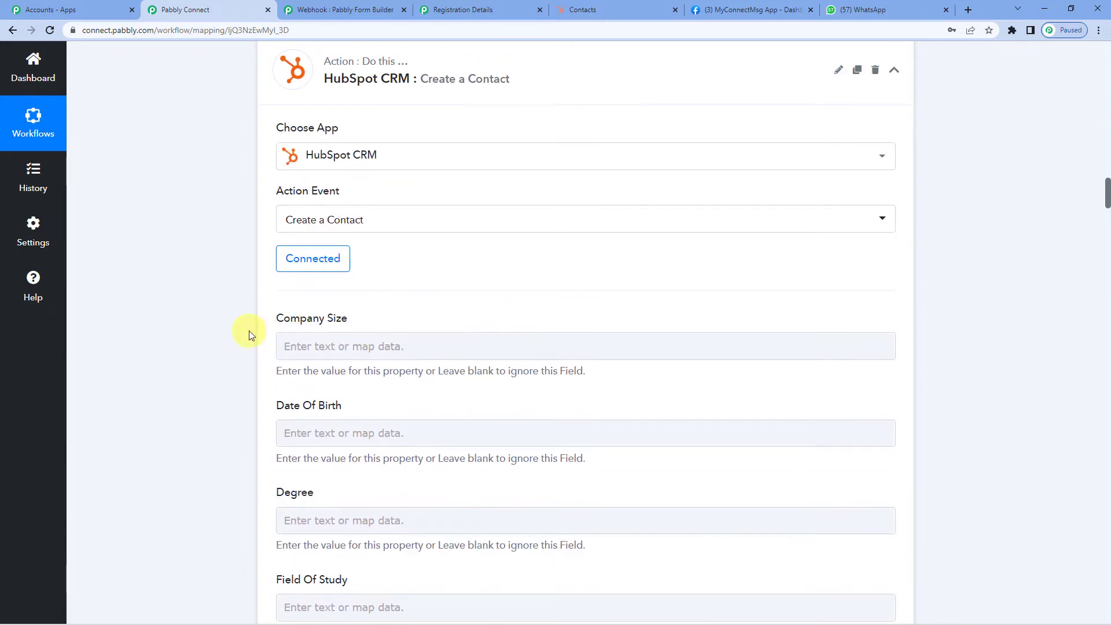
pyautogui.scroll(-7, 348, 345)
pyautogui.scroll(-8, 347, 345)
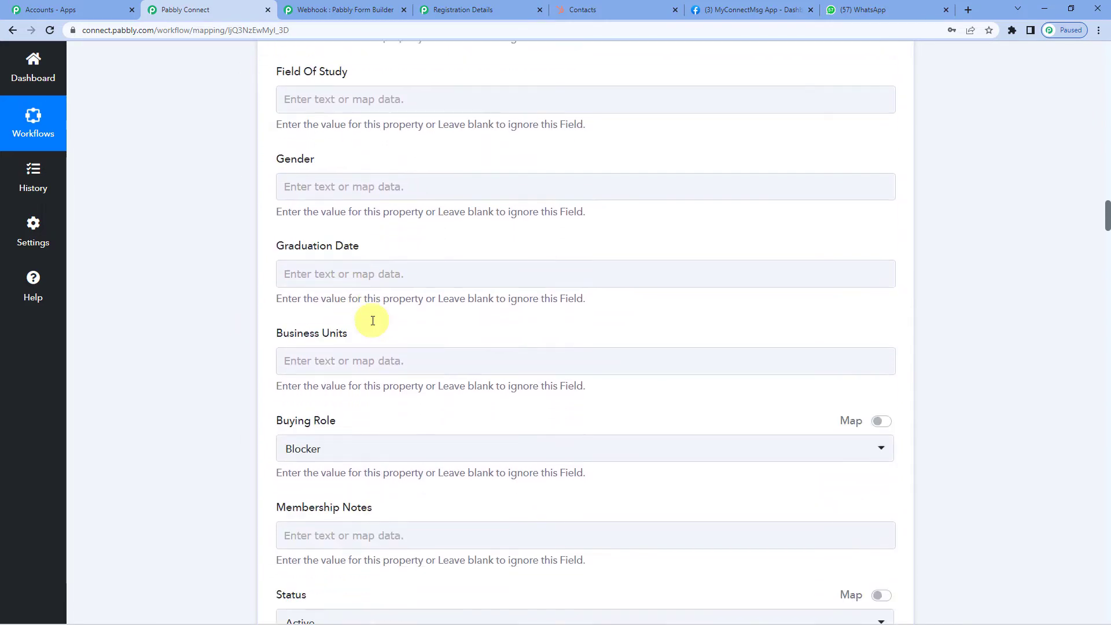
pyautogui.scroll(-5, 362, 313)
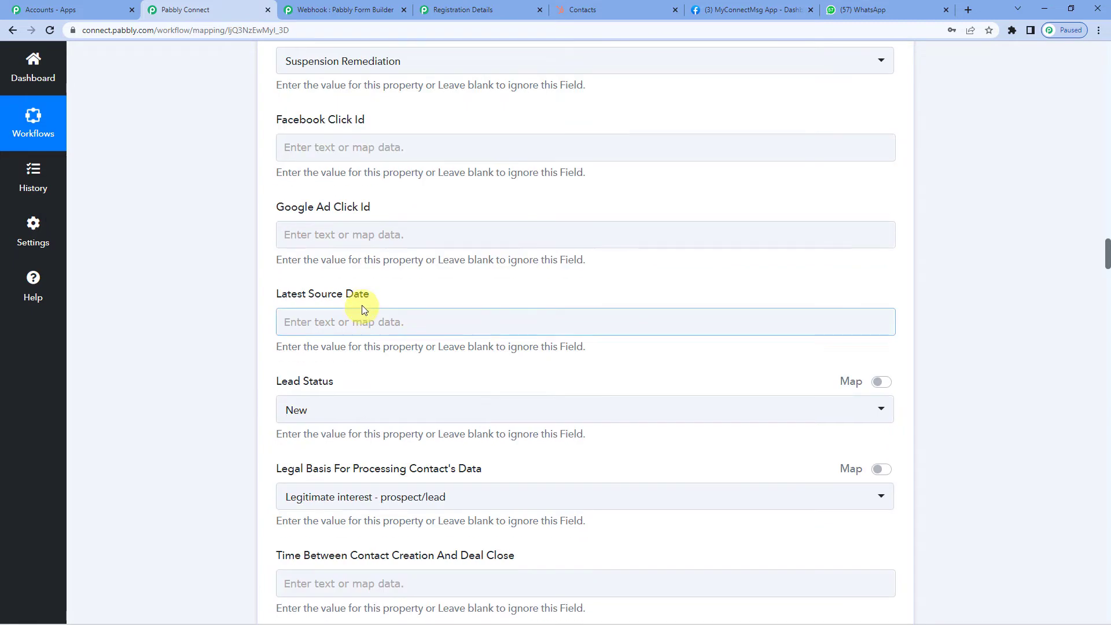
pyautogui.scroll(-3, 376, 307)
pyautogui.scroll(-14, 373, 310)
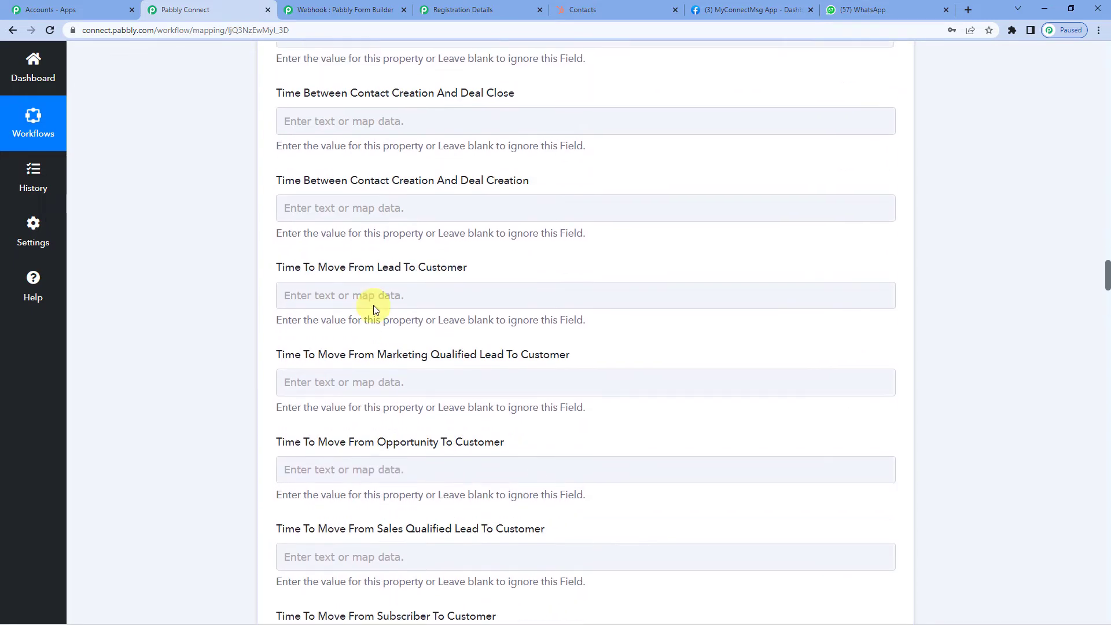
# - Map the form submission's first name (Sample) into the contact's First Name field
pyautogui.scroll(-7, 374, 310)
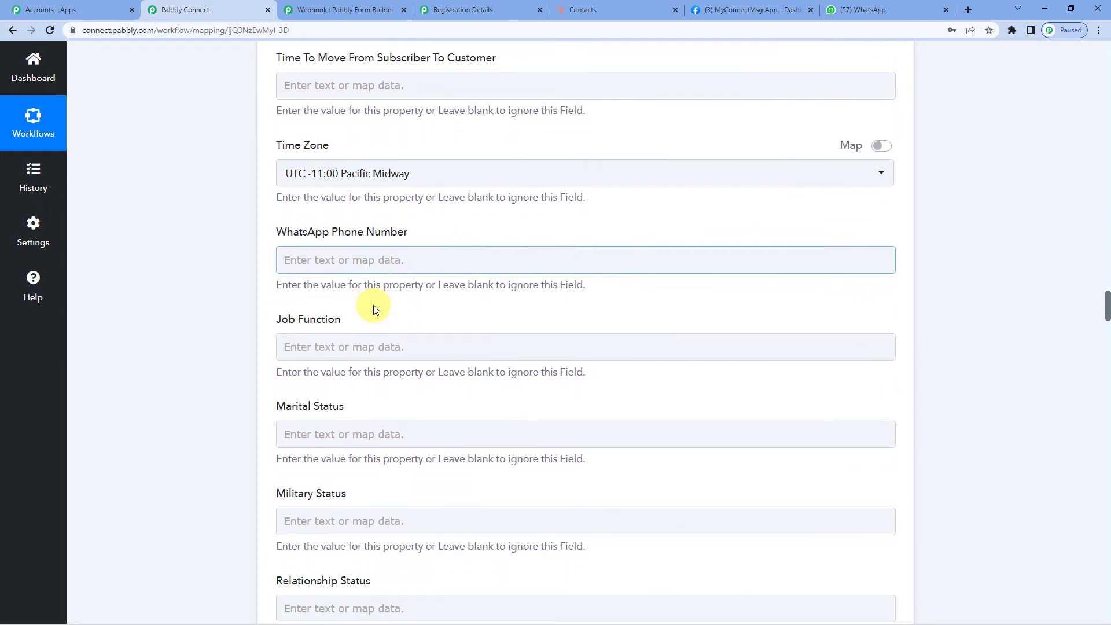
pyautogui.scroll(-4, 388, 295)
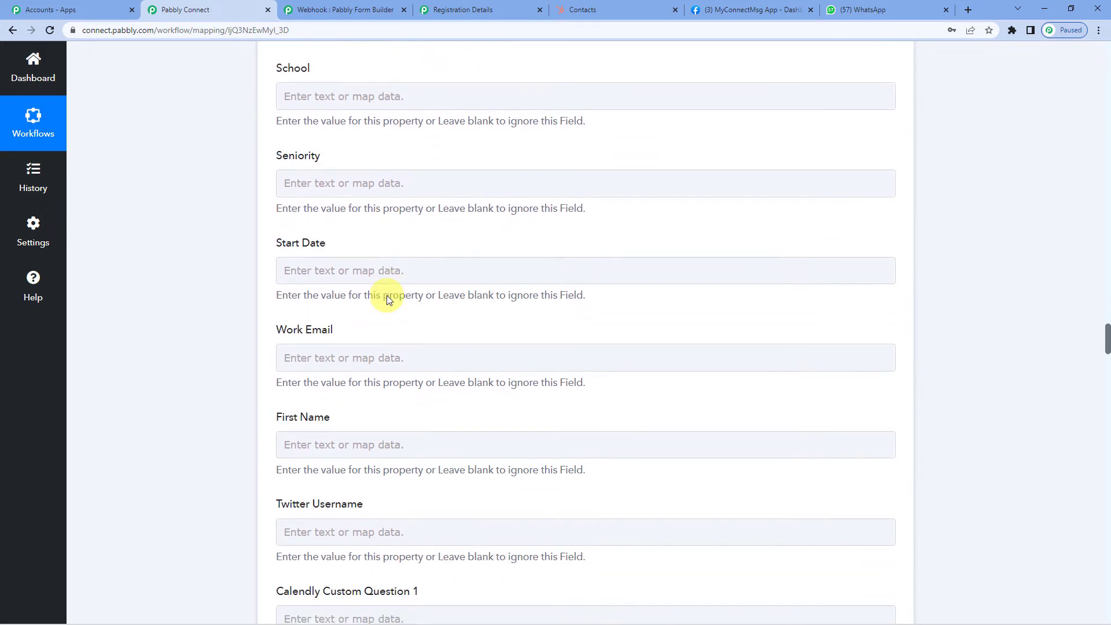
pyautogui.scroll(-3, 386, 296)
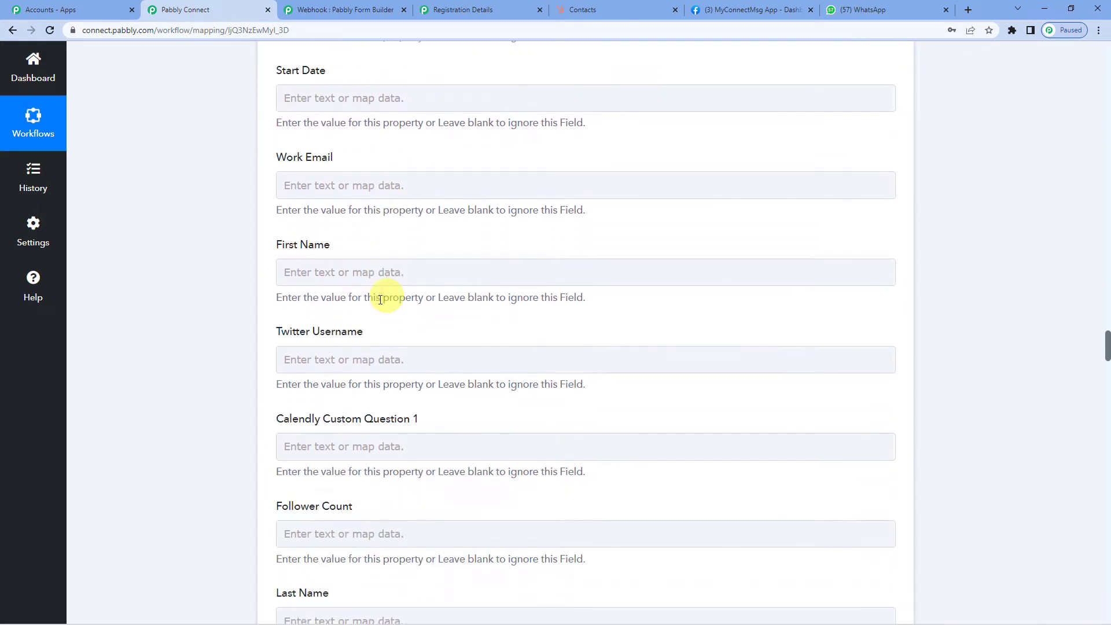
pyautogui.click(339, 271)
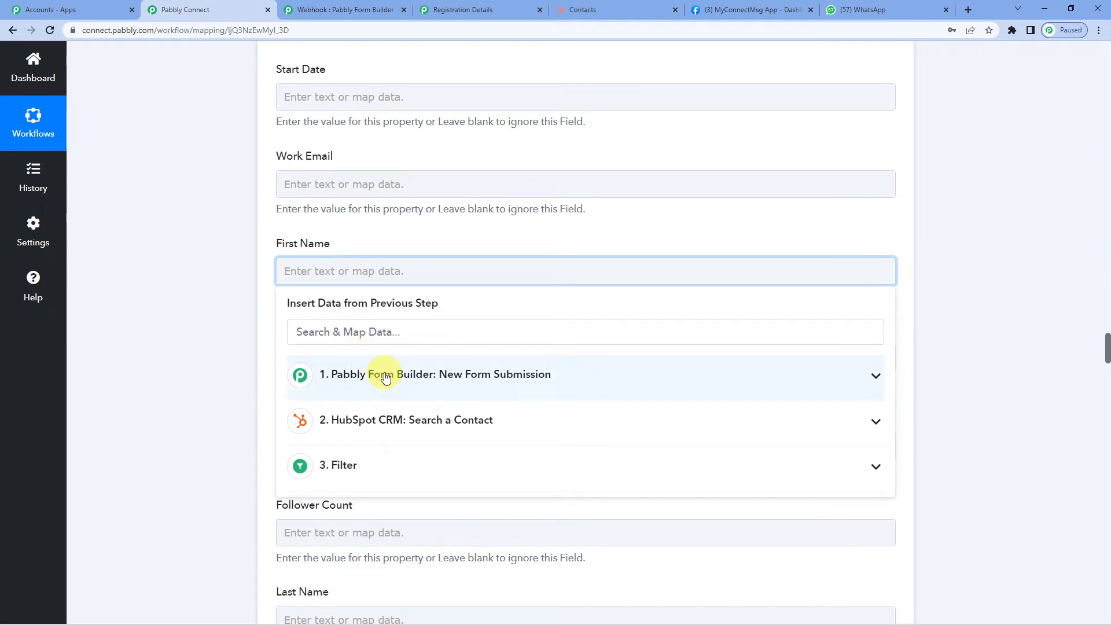
pyautogui.click(386, 377)
pyautogui.scroll(-3, 458, 370)
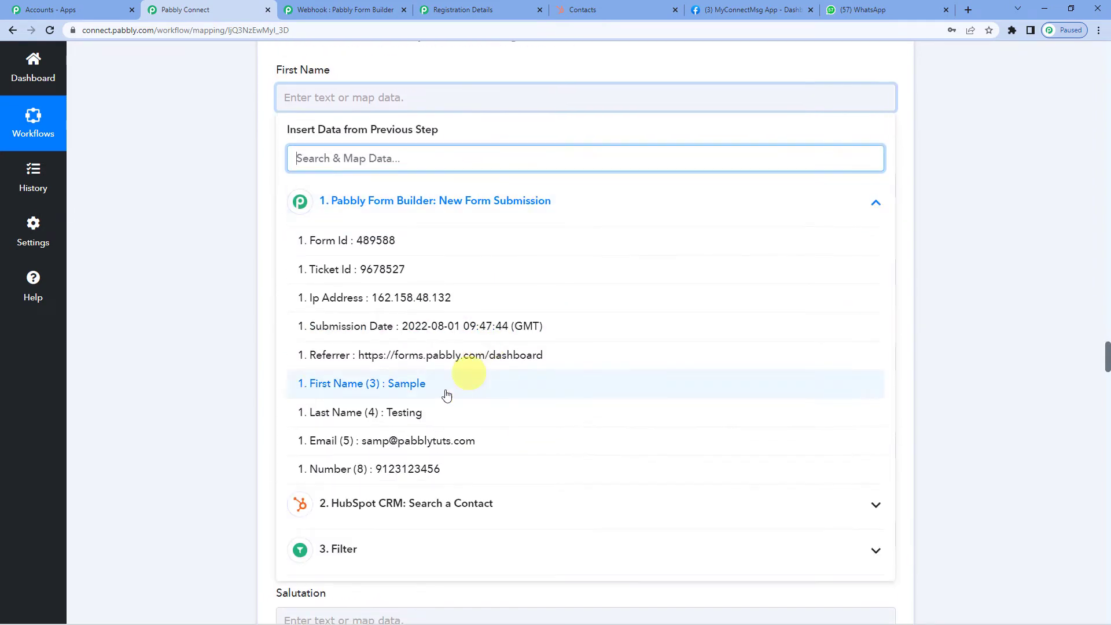
pyautogui.click(410, 388)
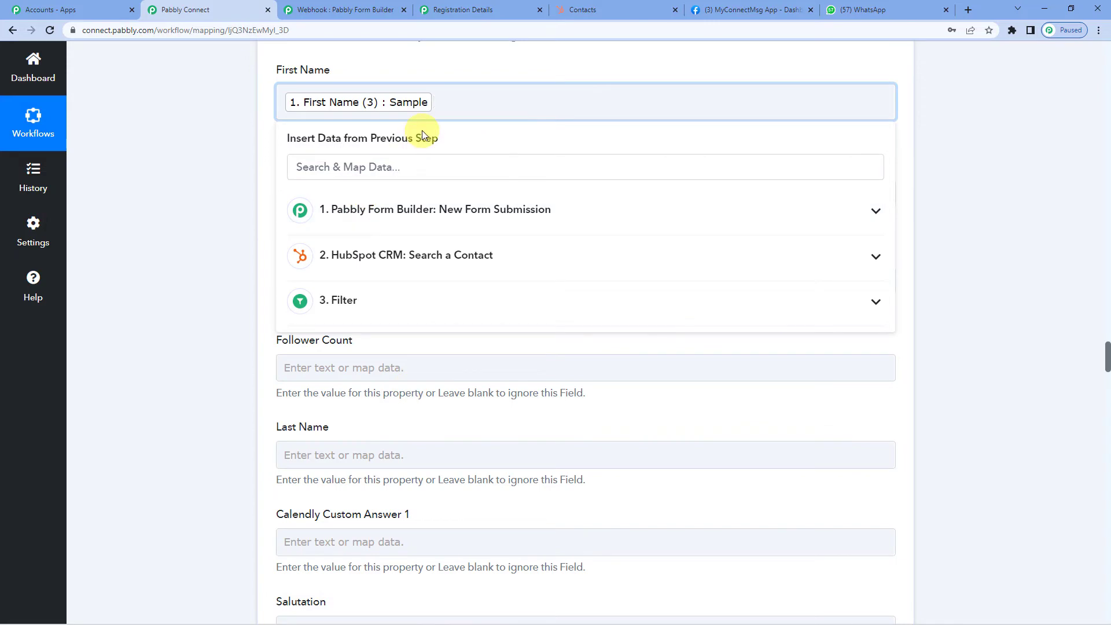
pyautogui.click(268, 155)
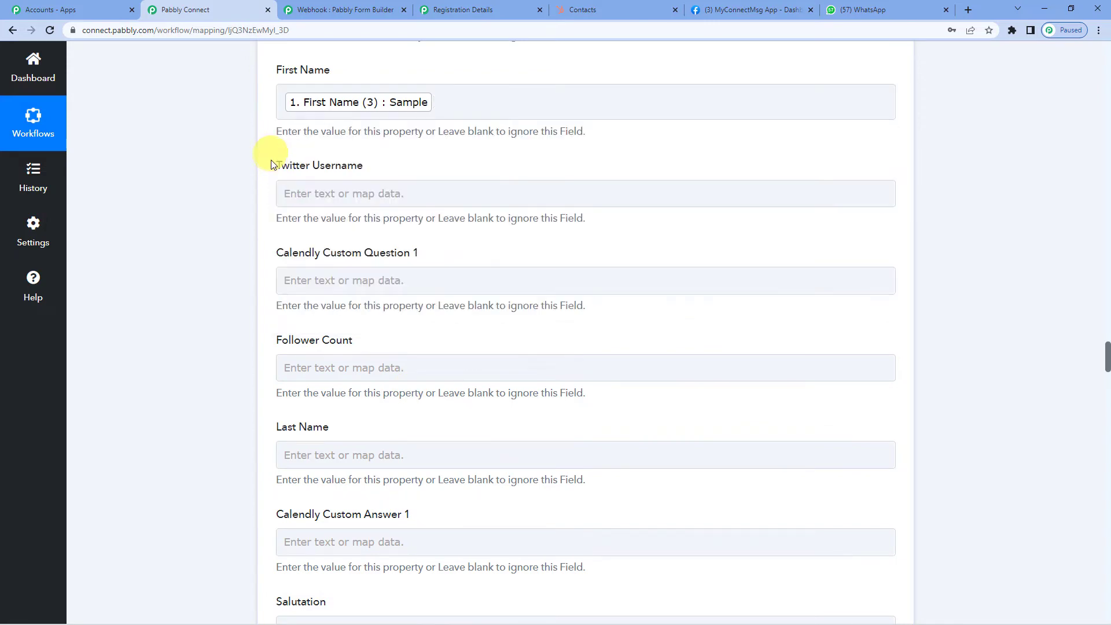
# - Map the submission's Last Name (4) value, Testing, into the contact's Last Name field
pyautogui.scroll(-3, 264, 265)
pyautogui.click(331, 328)
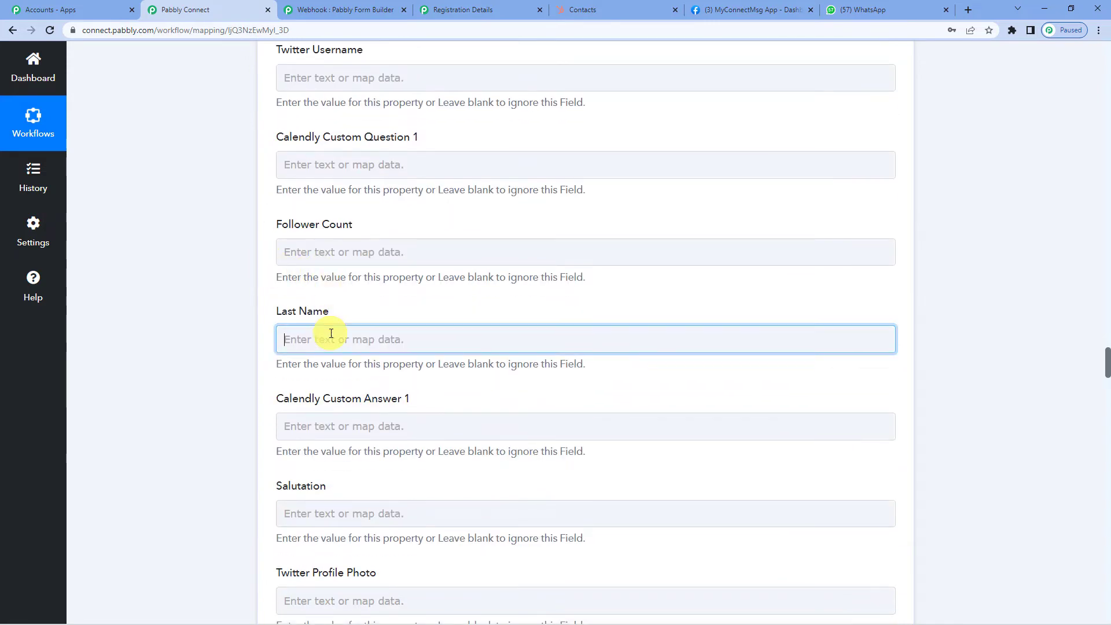
pyautogui.click(372, 325)
pyautogui.scroll(-2, 397, 417)
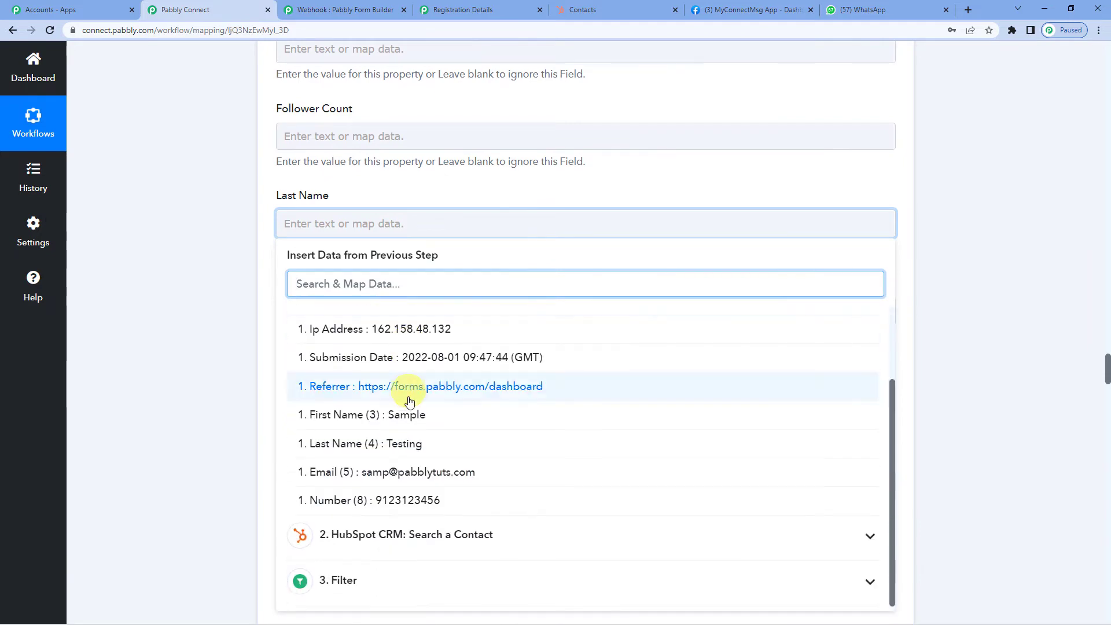
pyautogui.click(412, 449)
pyautogui.click(278, 224)
pyautogui.click(258, 224)
pyautogui.scroll(-2, 260, 226)
pyautogui.scroll(2, 258, 225)
pyautogui.scroll(-6, 258, 239)
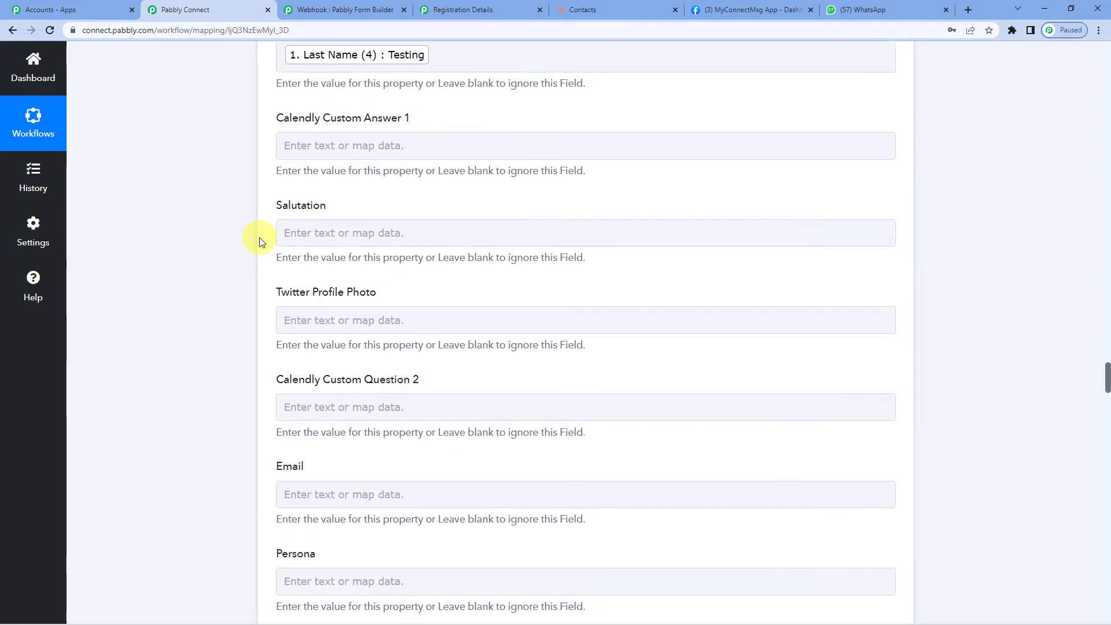
# - Map the form submission's Email (5) into the contact's Email field
pyautogui.click(333, 321)
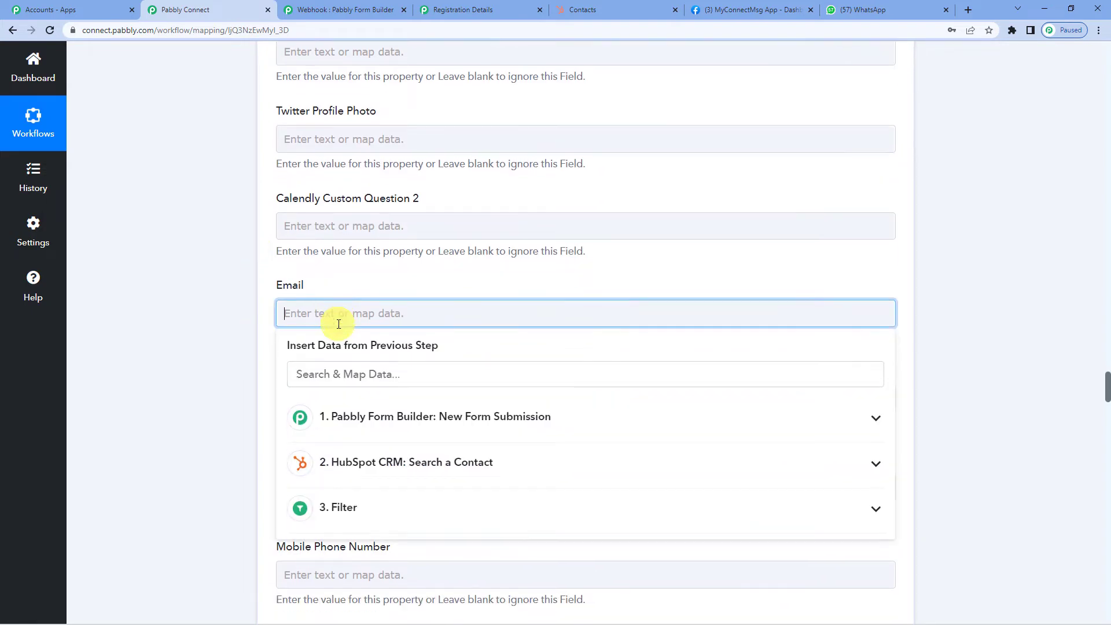
pyautogui.click(402, 320)
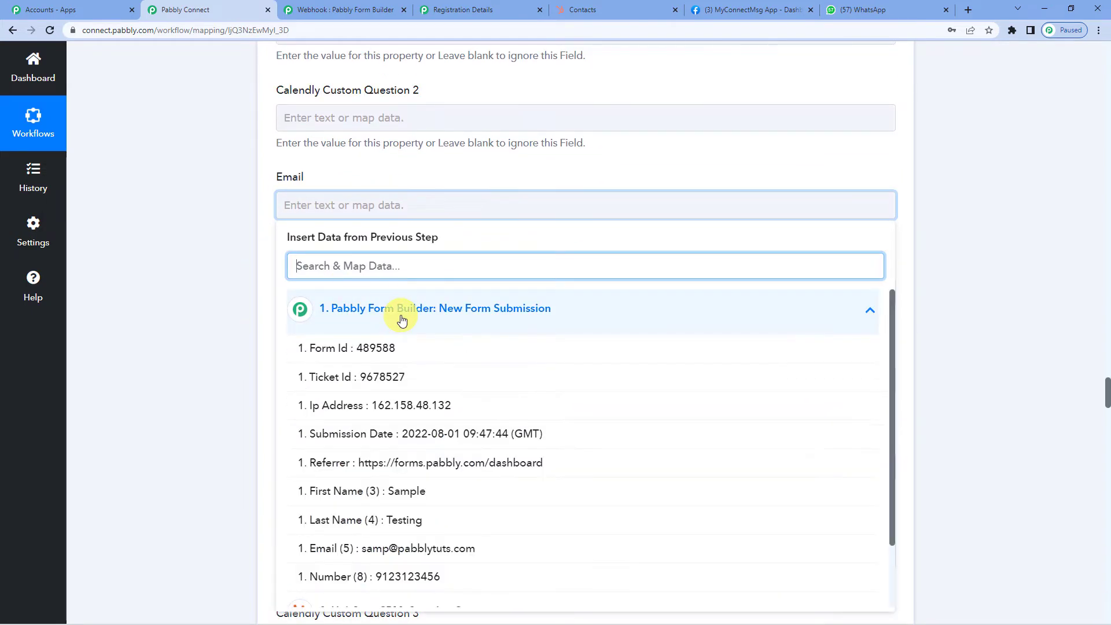
pyautogui.scroll(-2, 398, 318)
pyautogui.click(394, 480)
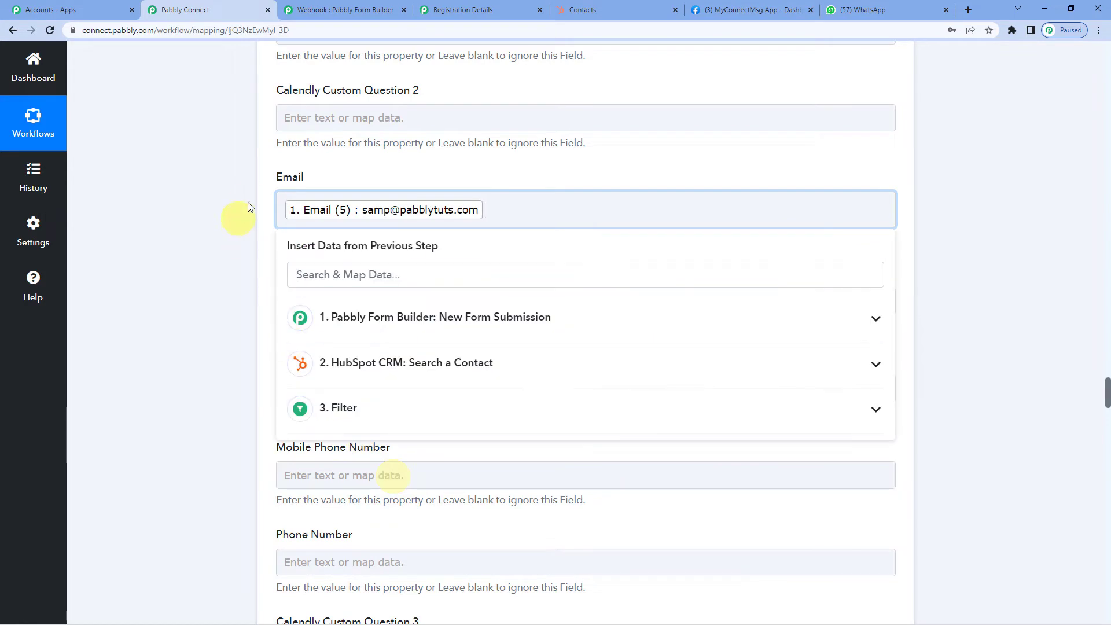
pyautogui.click(265, 204)
# - Map the submission's Number (8) into the Mobile Phone Number field
pyautogui.scroll(-3, 266, 202)
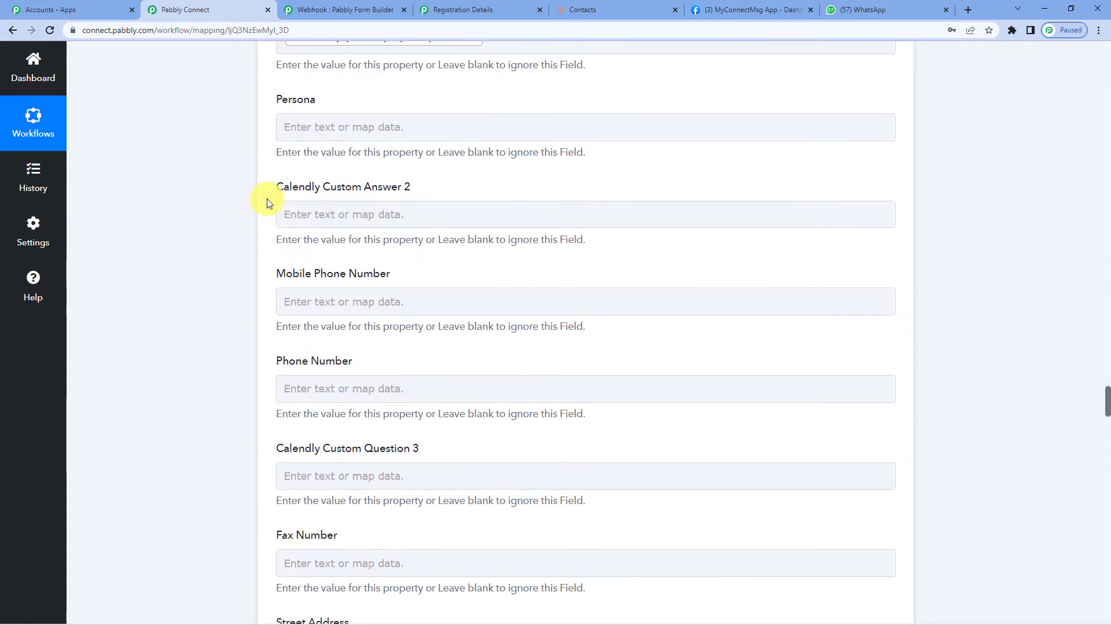
pyautogui.click(330, 302)
pyautogui.click(410, 403)
pyautogui.scroll(-4, 410, 404)
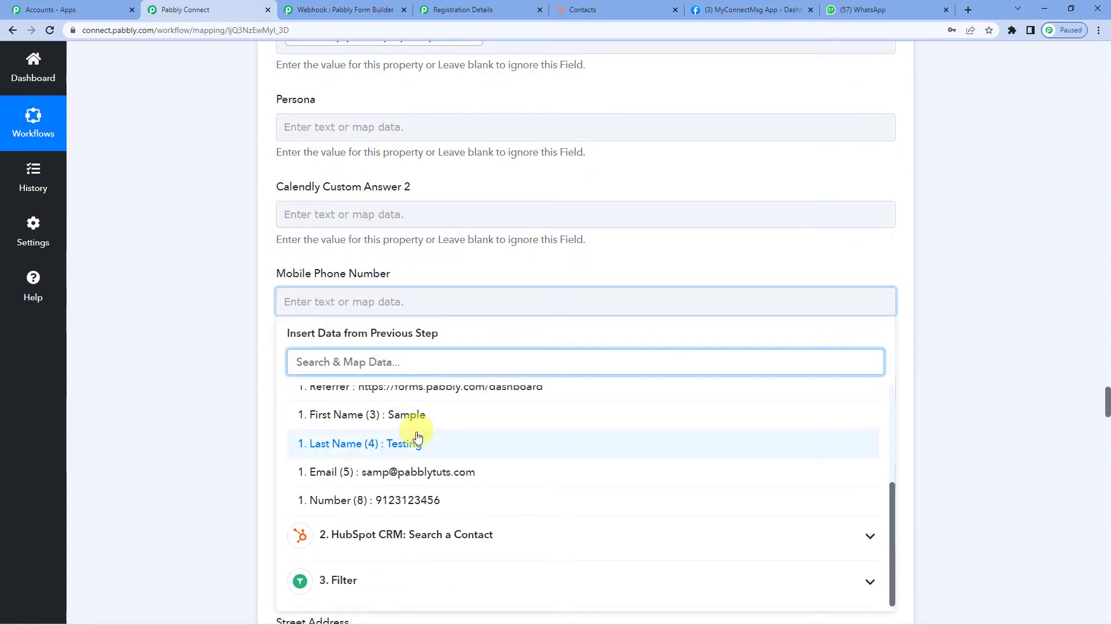
pyautogui.click(434, 505)
pyautogui.click(266, 305)
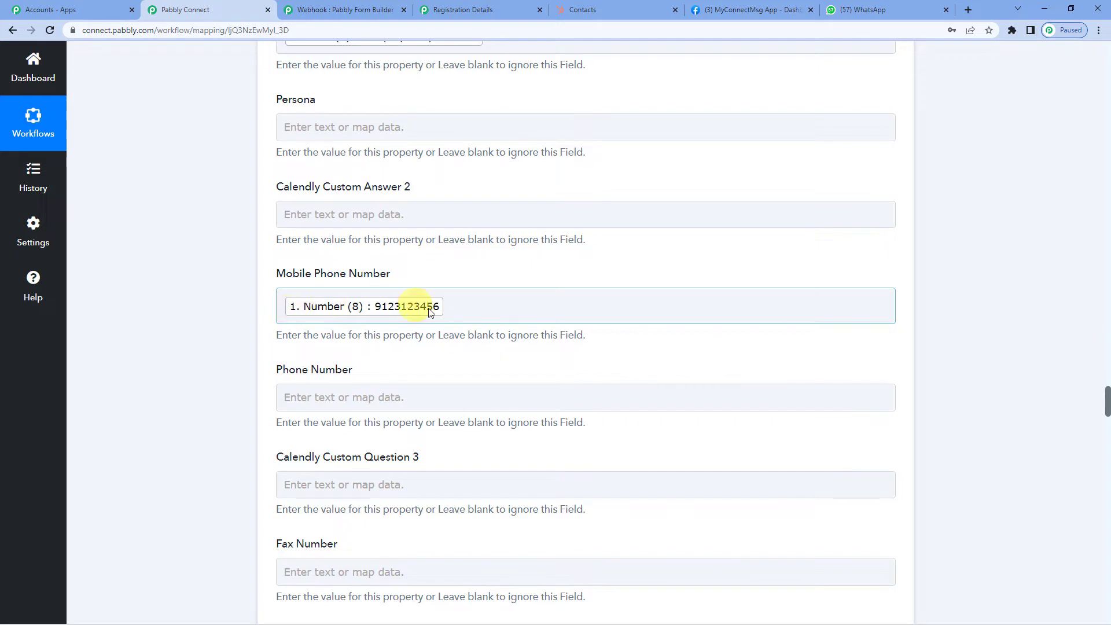
pyautogui.click(460, 311)
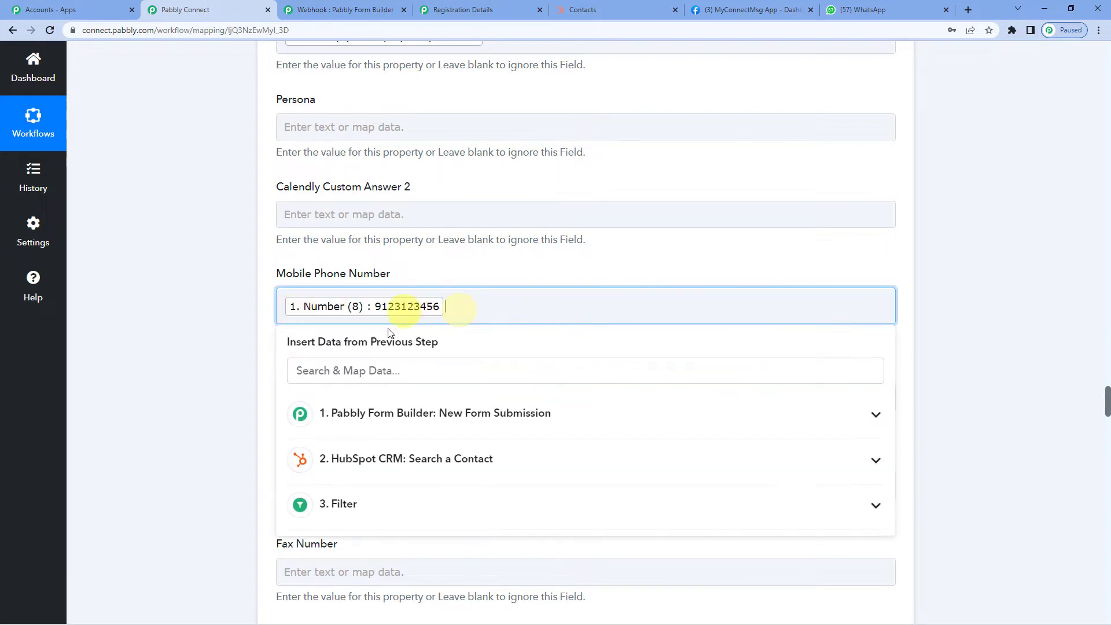
pyautogui.click(426, 415)
pyautogui.click(266, 305)
pyautogui.scroll(14, 255, 298)
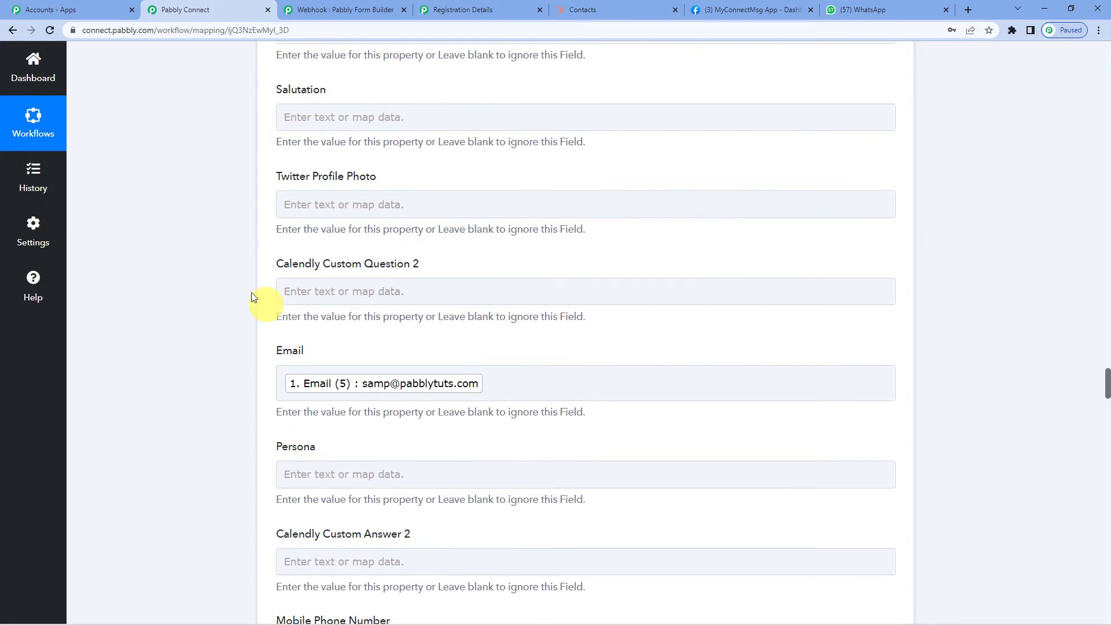
pyautogui.scroll(15, 226, 269)
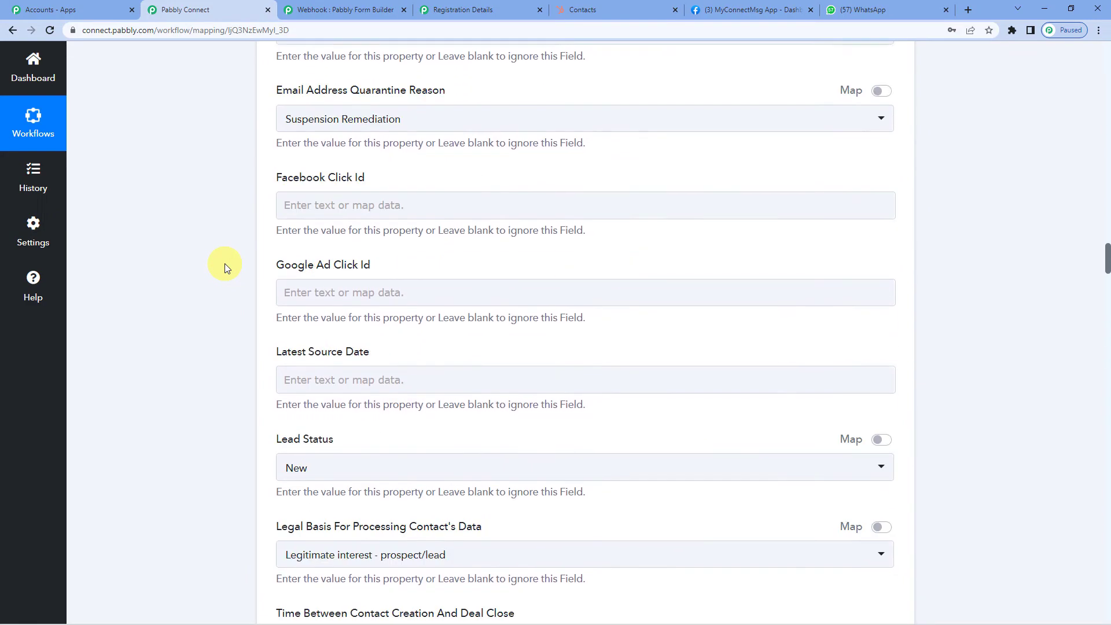
pyautogui.scroll(11, 225, 265)
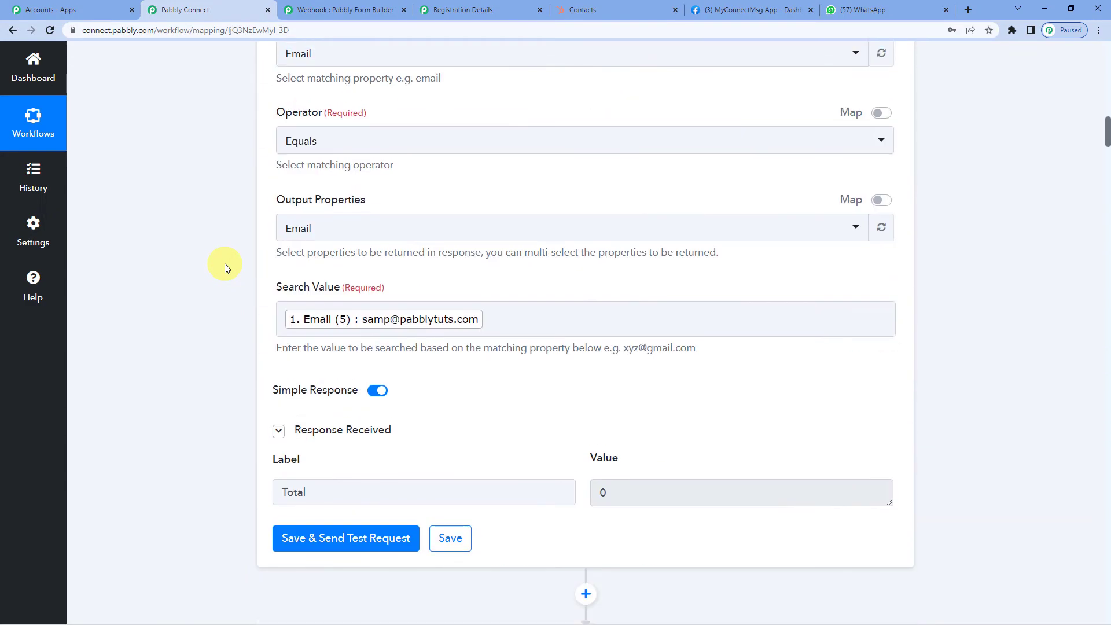
pyautogui.scroll(10, 224, 264)
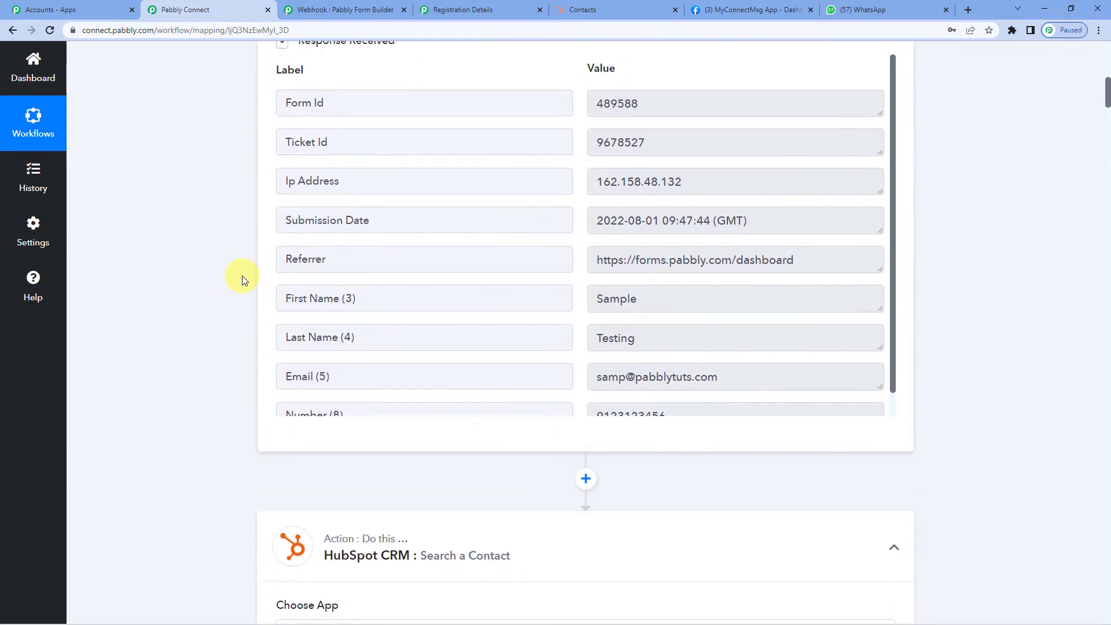
pyautogui.scroll(2, 220, 266)
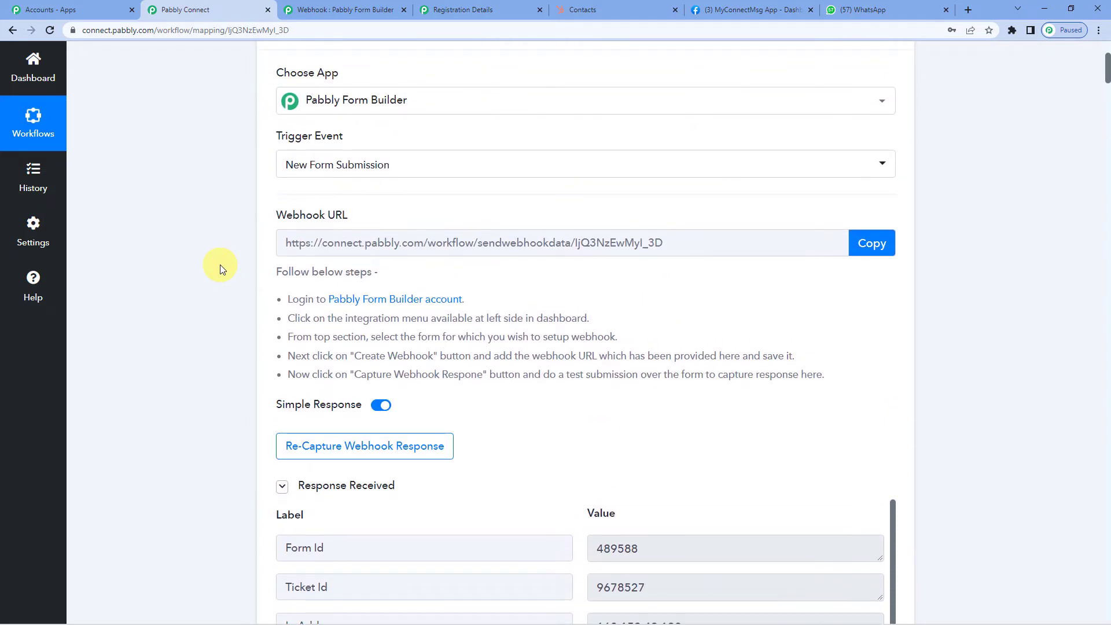
pyautogui.scroll(-4, 220, 265)
pyautogui.scroll(-3, 595, 330)
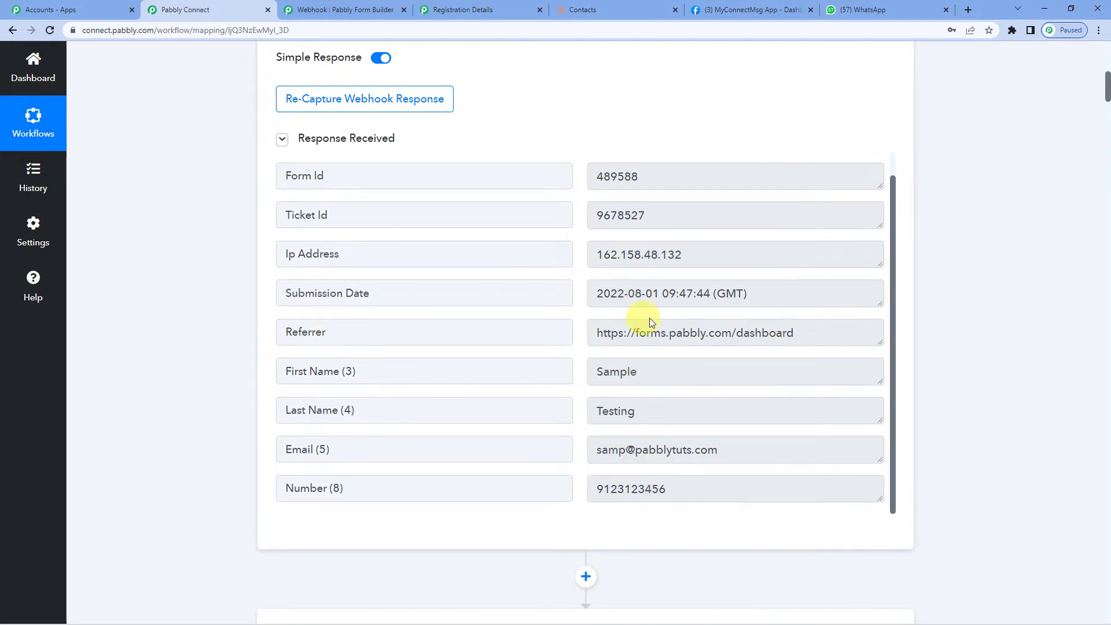
pyautogui.scroll(-20, 214, 446)
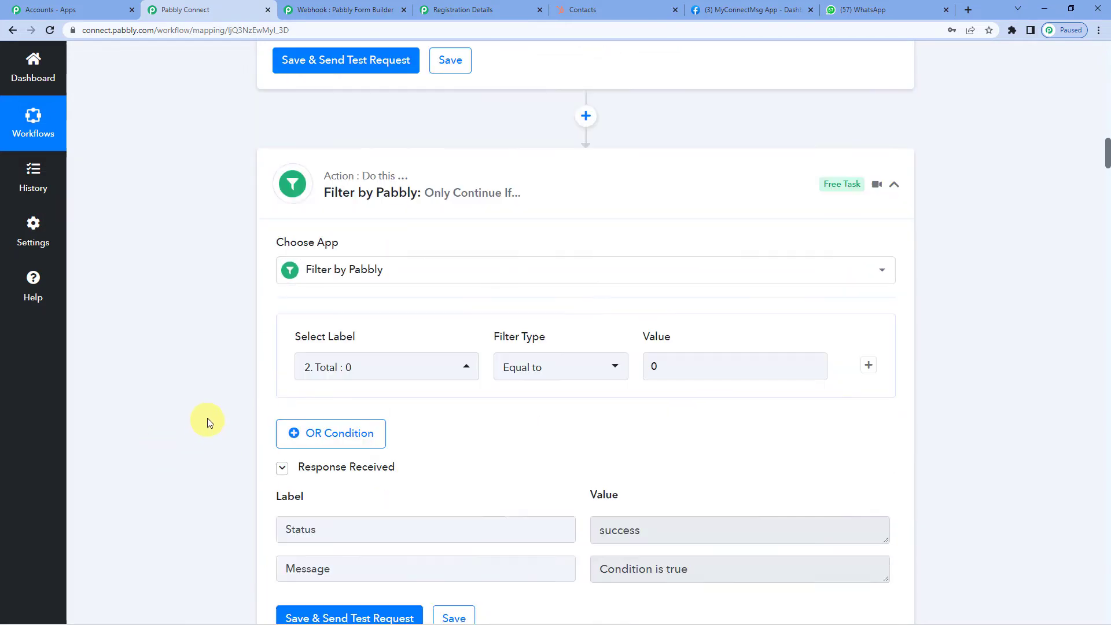
pyautogui.scroll(-18, 209, 411)
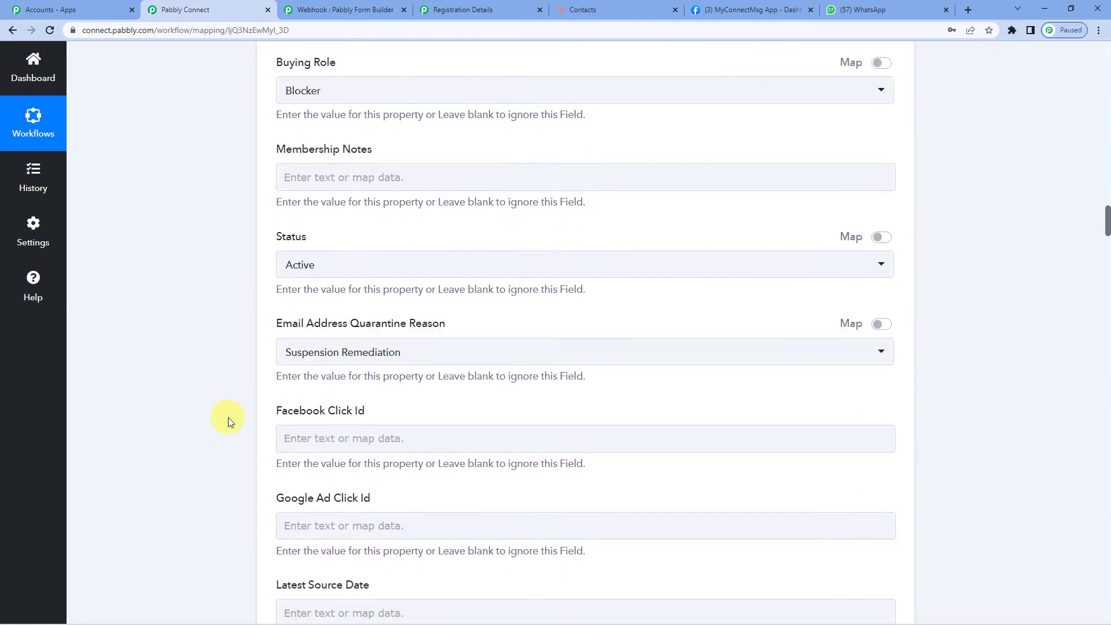
pyautogui.scroll(-15, 228, 419)
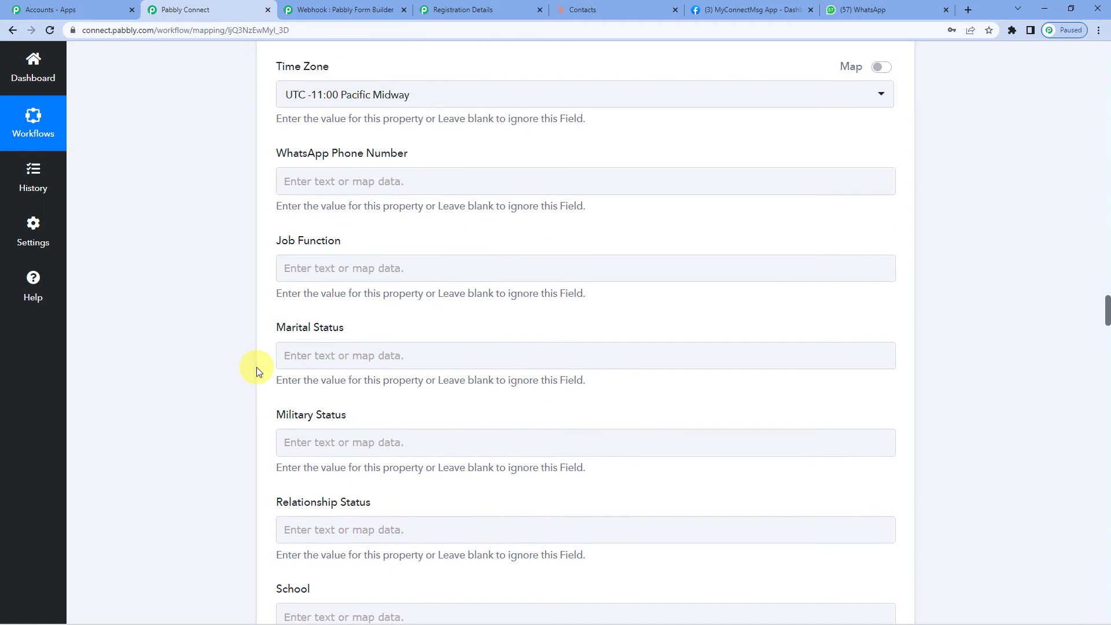
pyautogui.scroll(-20, 258, 363)
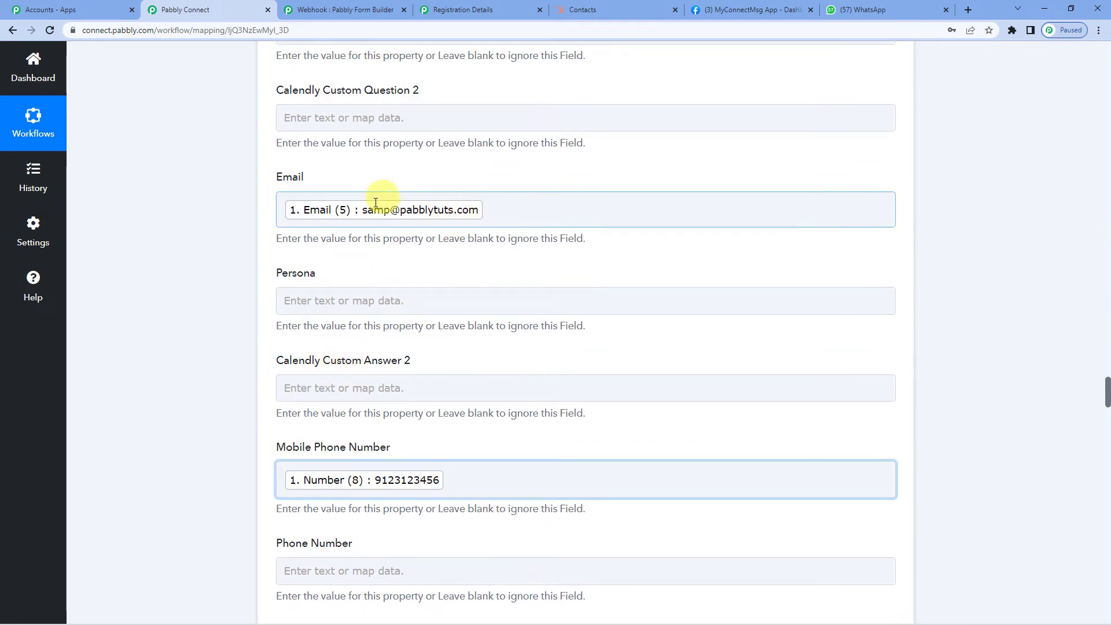
pyautogui.scroll(9, 355, 360)
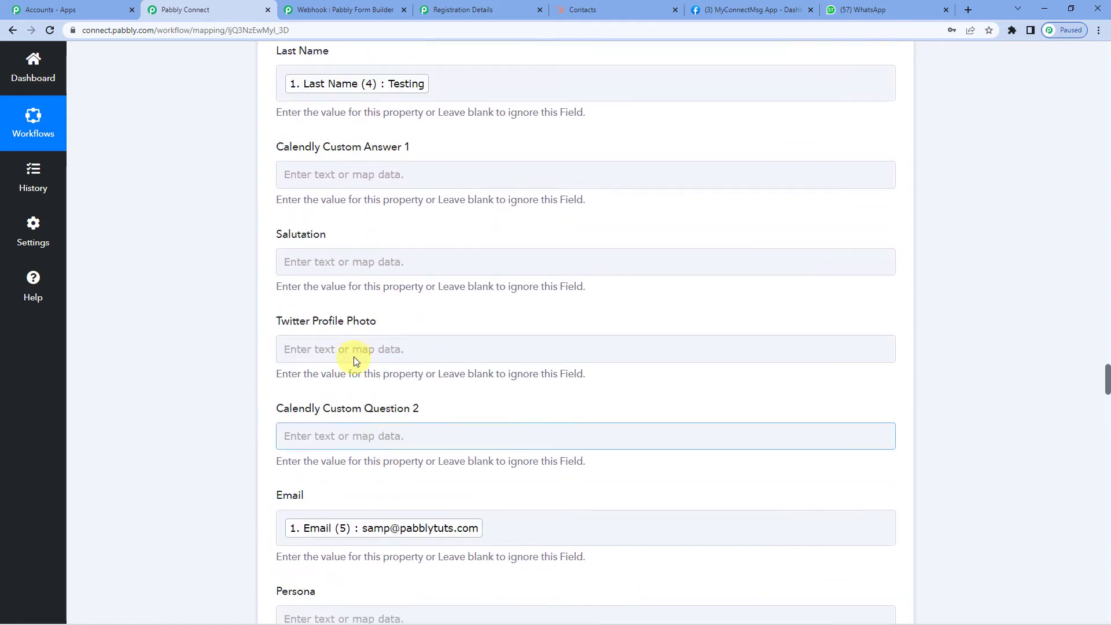
pyautogui.scroll(5, 359, 350)
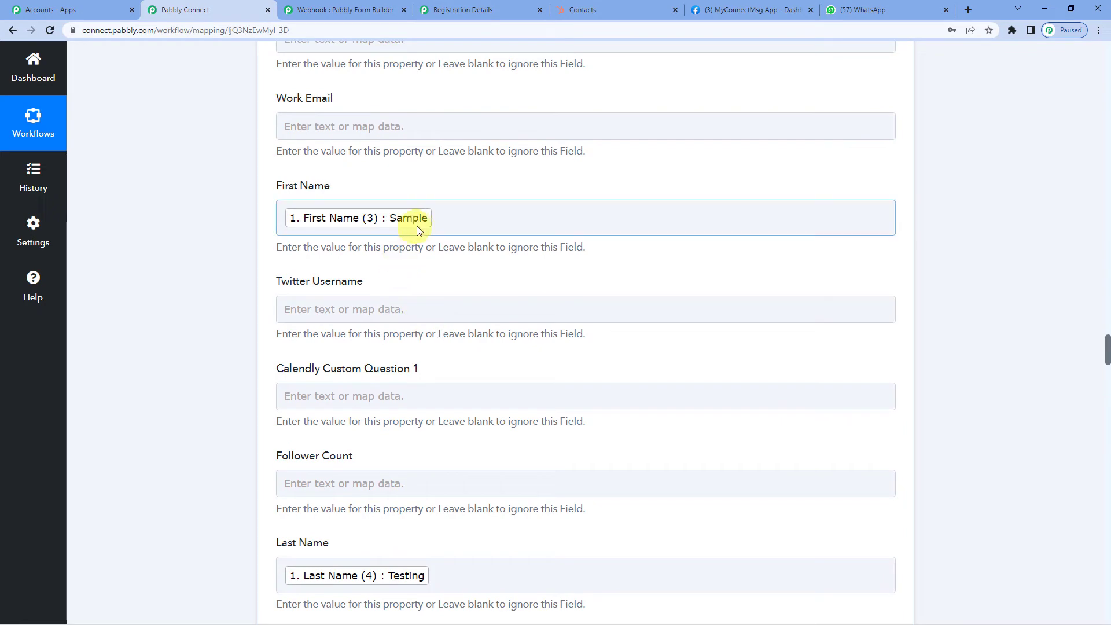
pyautogui.scroll(-15, 201, 426)
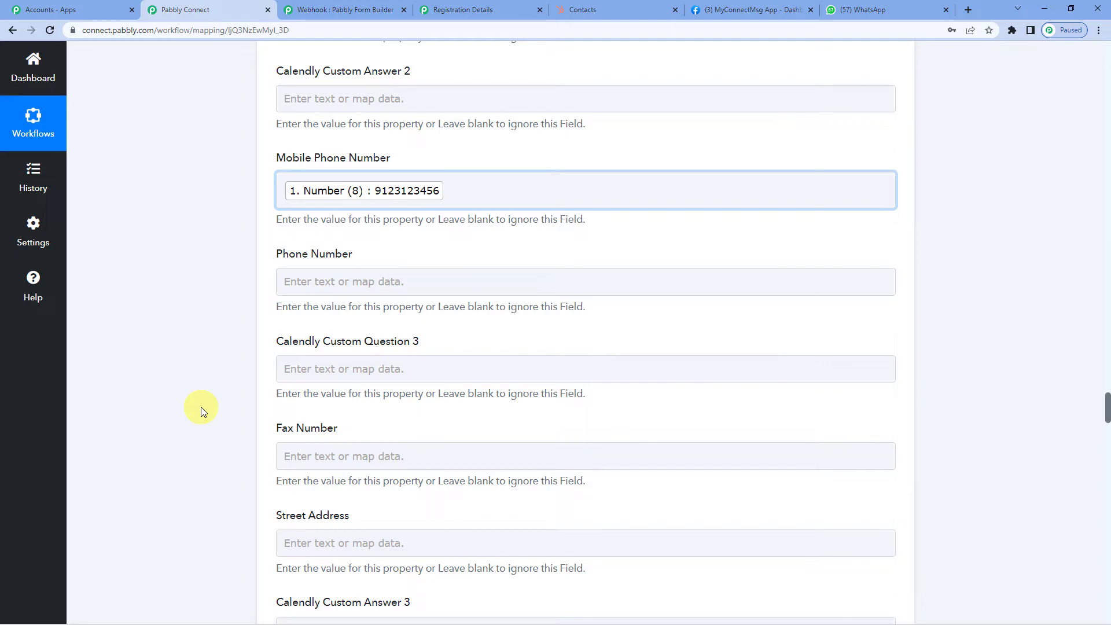
pyautogui.scroll(4, 324, 180)
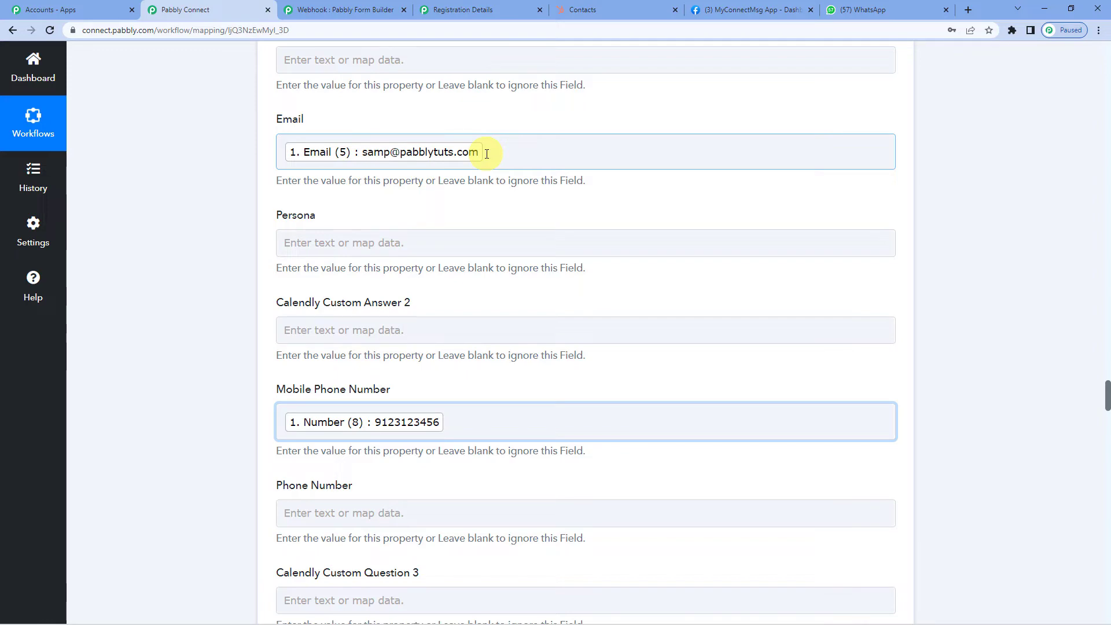
pyautogui.scroll(-5, 324, 325)
pyautogui.scroll(-20, 267, 324)
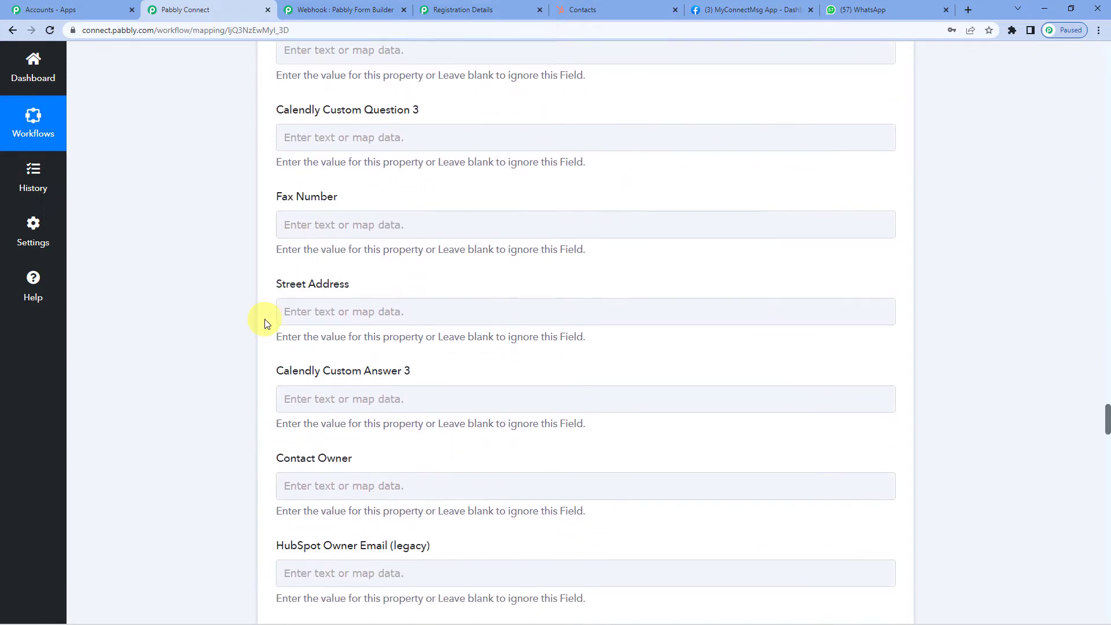
pyautogui.scroll(-20, 212, 398)
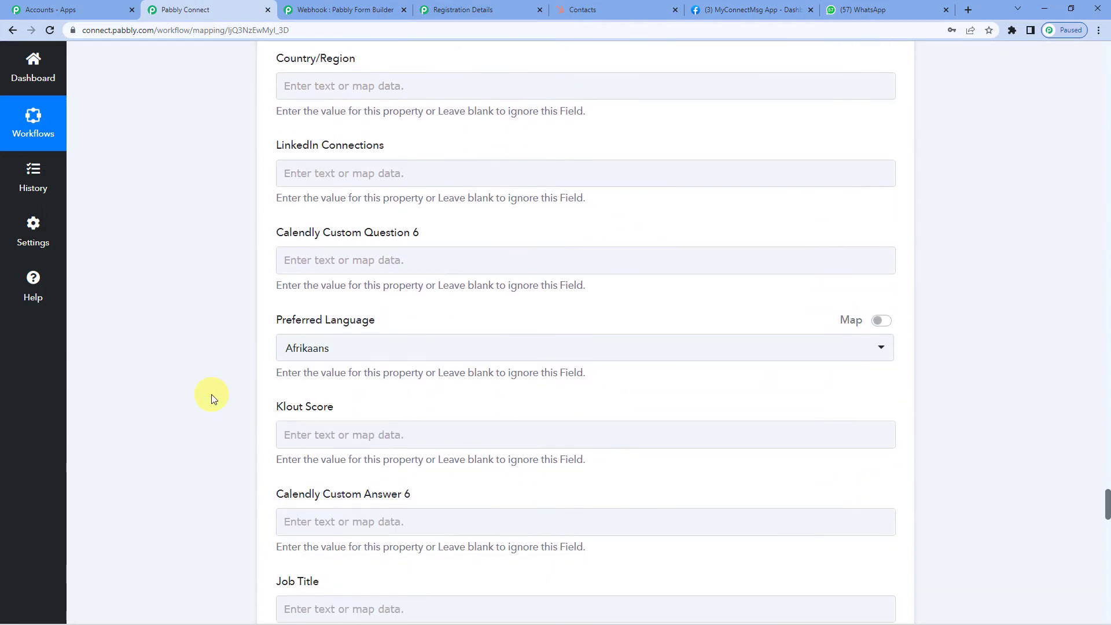
pyautogui.scroll(-6, 212, 398)
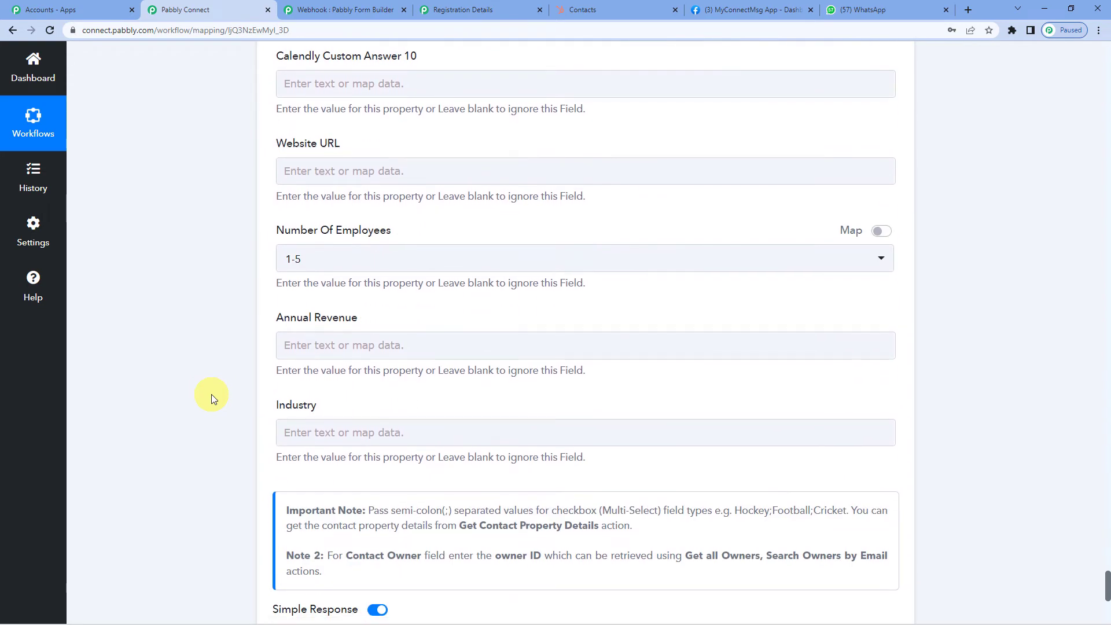
pyautogui.scroll(7, 342, 149)
pyautogui.click(350, 150)
pyautogui.scroll(-5, 141, 320)
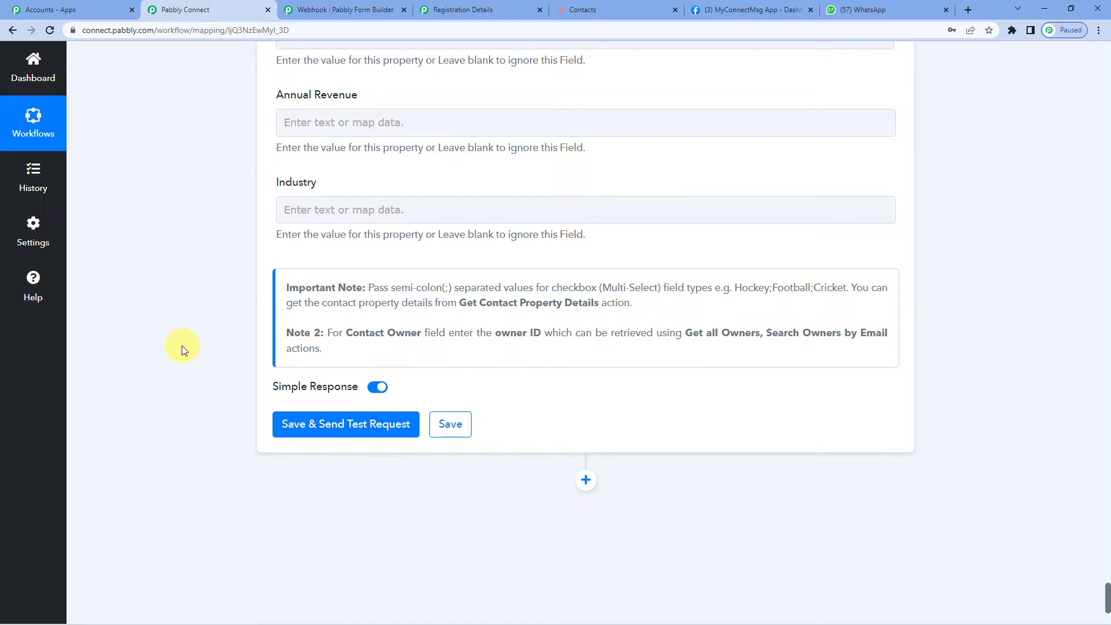
# - Save and test Create a Contact, review the returned contact, then reload HubSpot's Contacts list
pyautogui.click(326, 434)
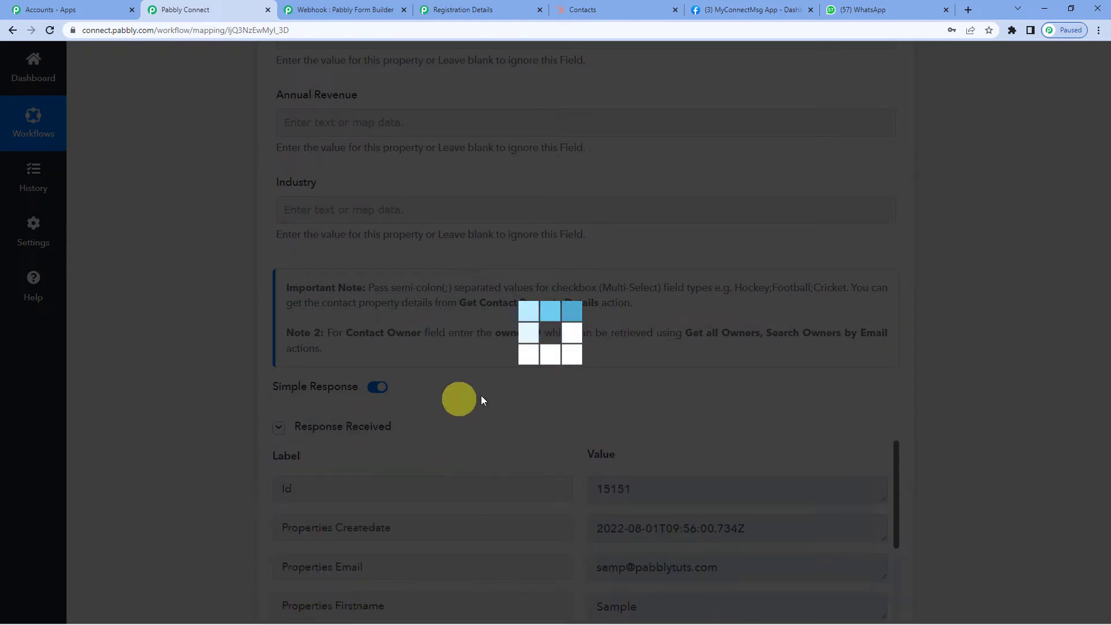
pyautogui.scroll(-3, 584, 378)
pyautogui.scroll(-3, 584, 378)
pyautogui.scroll(2, 561, 342)
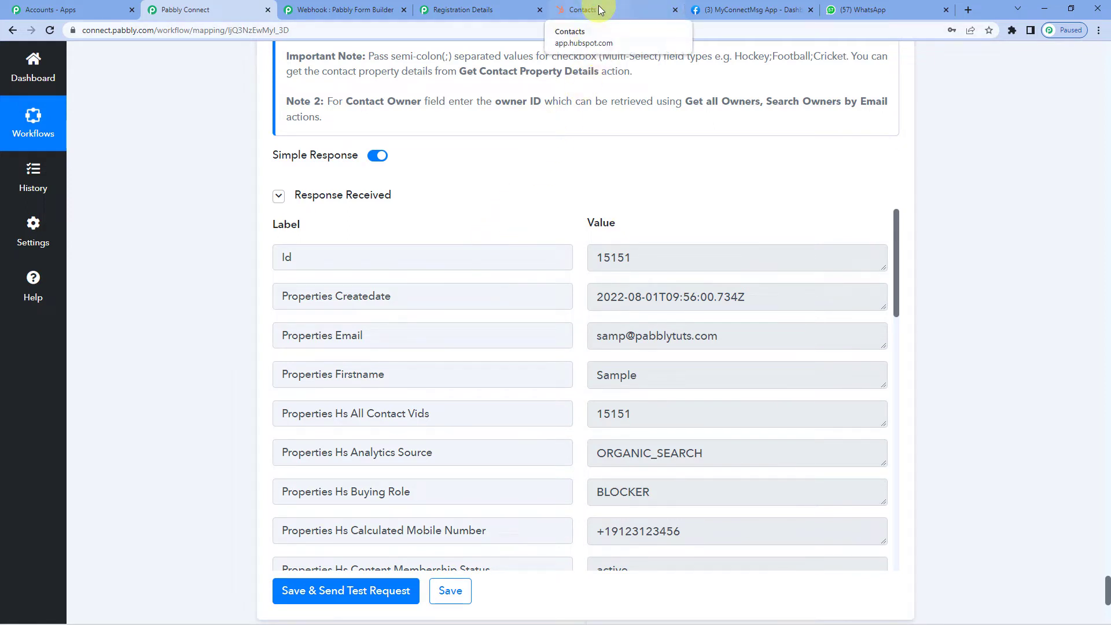
pyautogui.doubleClick(616, 376)
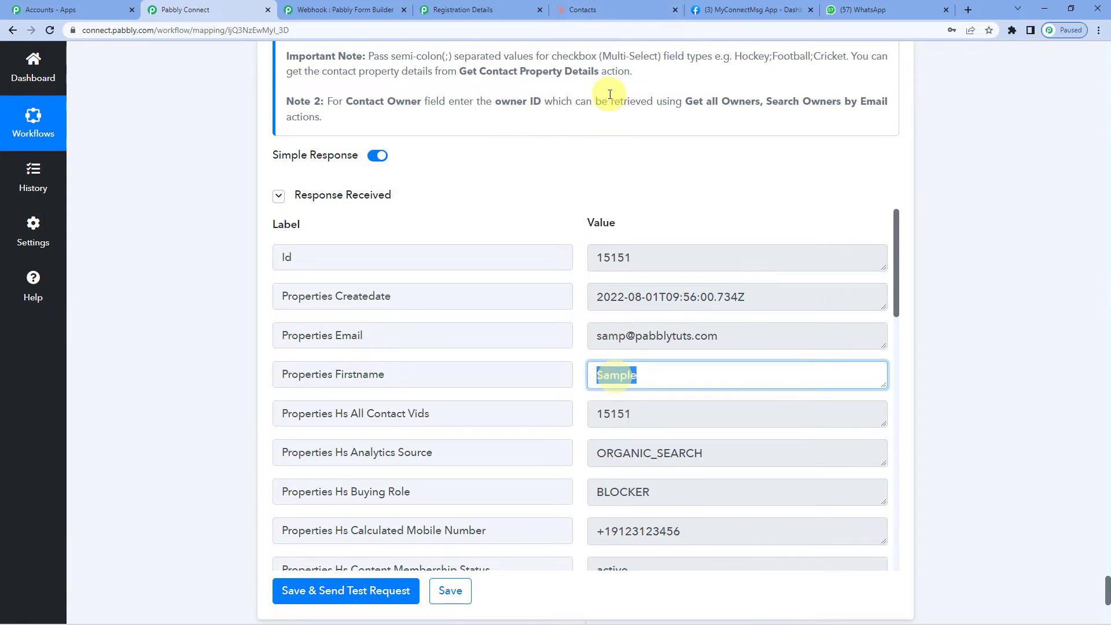
pyautogui.click(612, 15)
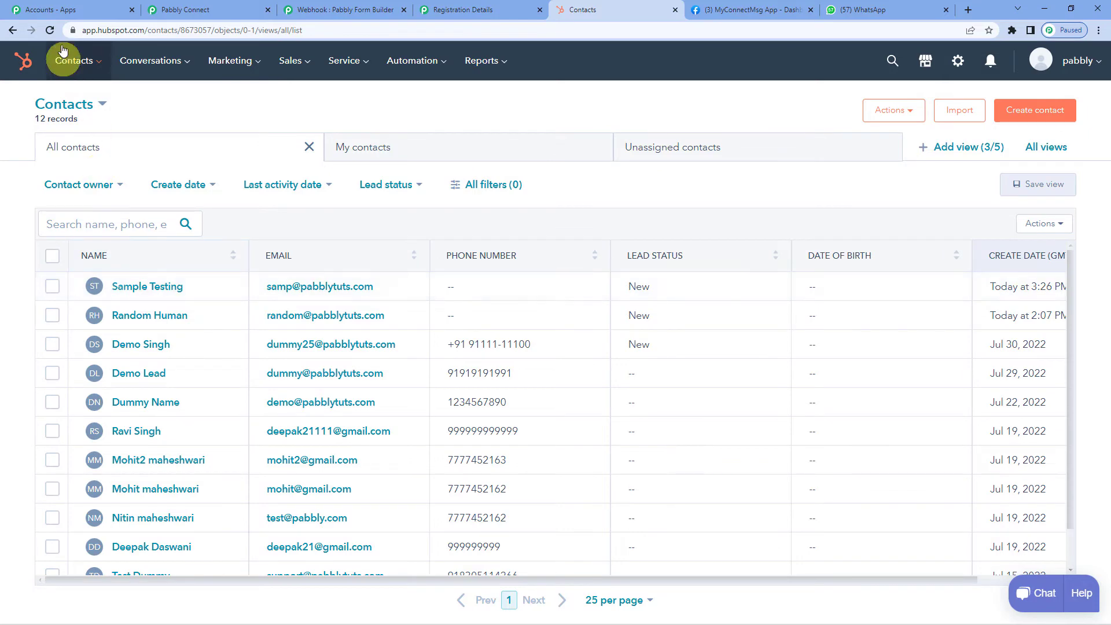
pyautogui.click(51, 30)
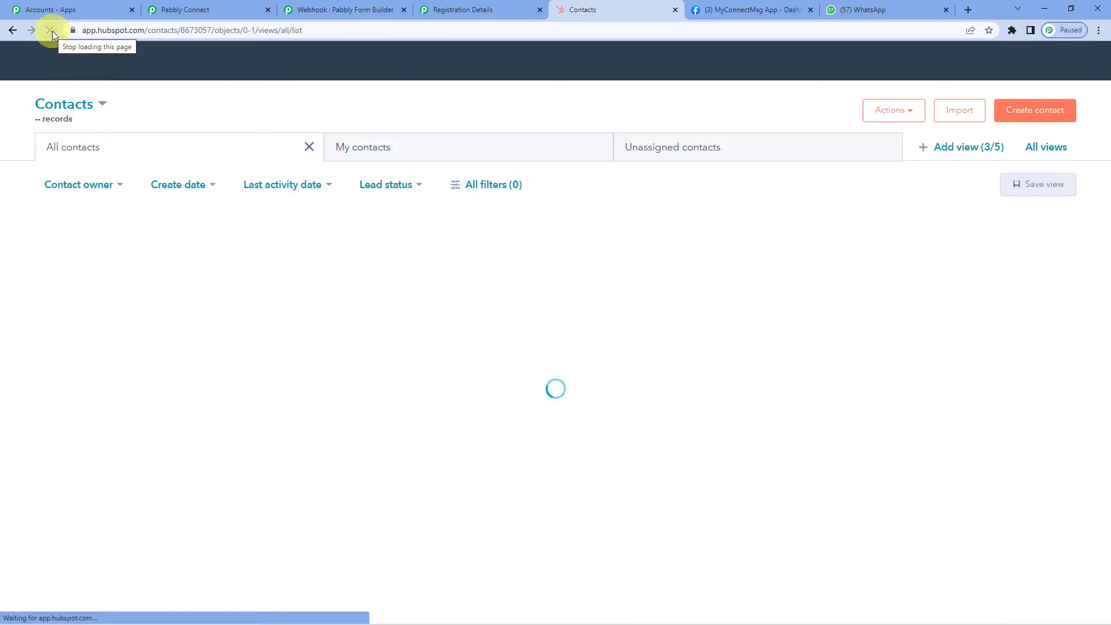
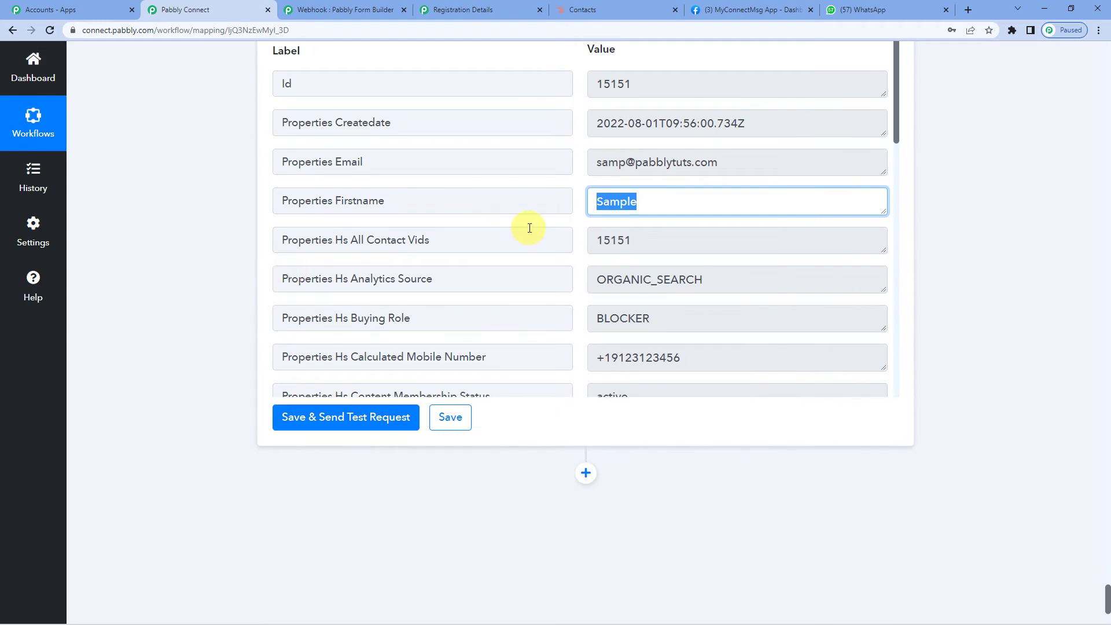
# - Add a Number Formatter by Pabbly step after the contact step, with Counter as its action event
pyautogui.scroll(-2, 529, 228)
pyautogui.scroll(-2, 528, 228)
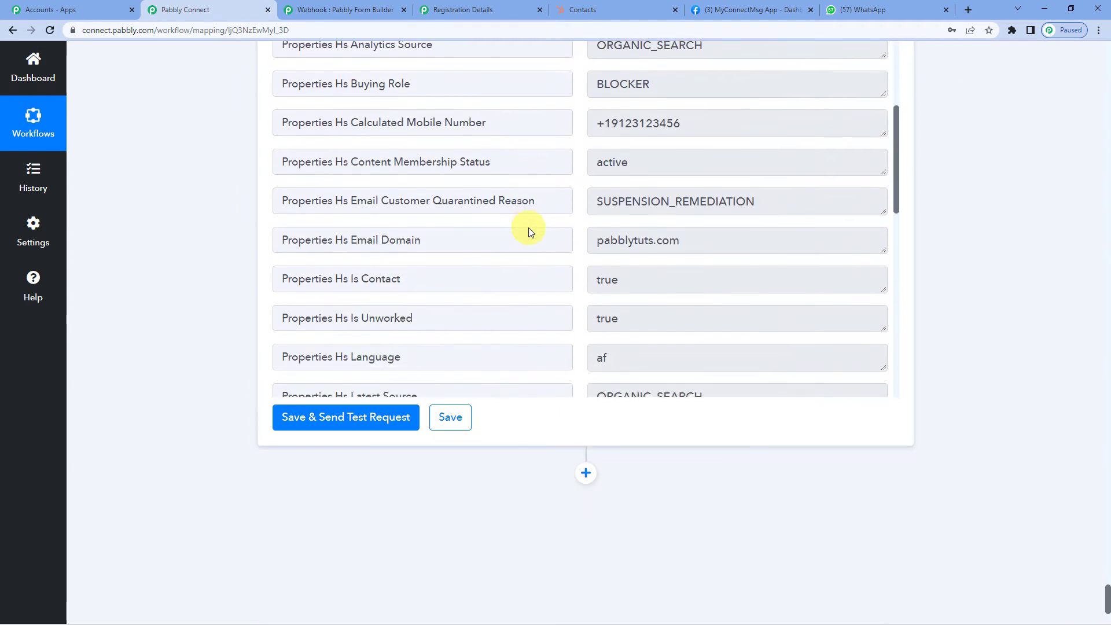
pyautogui.scroll(-3, 529, 231)
pyautogui.scroll(-3, 235, 351)
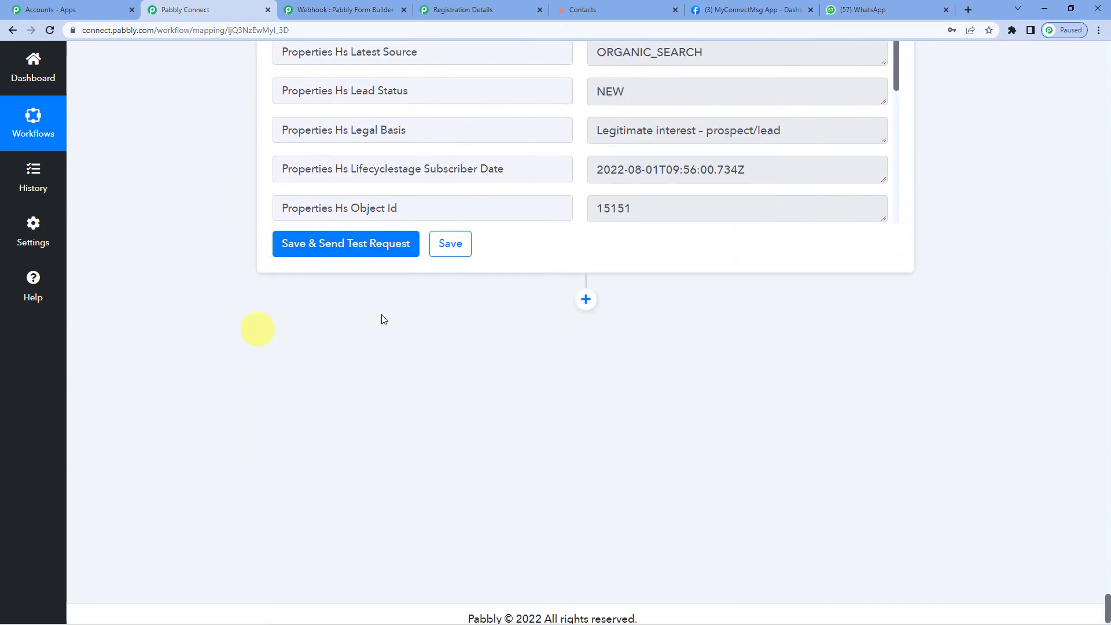
pyautogui.click(586, 300)
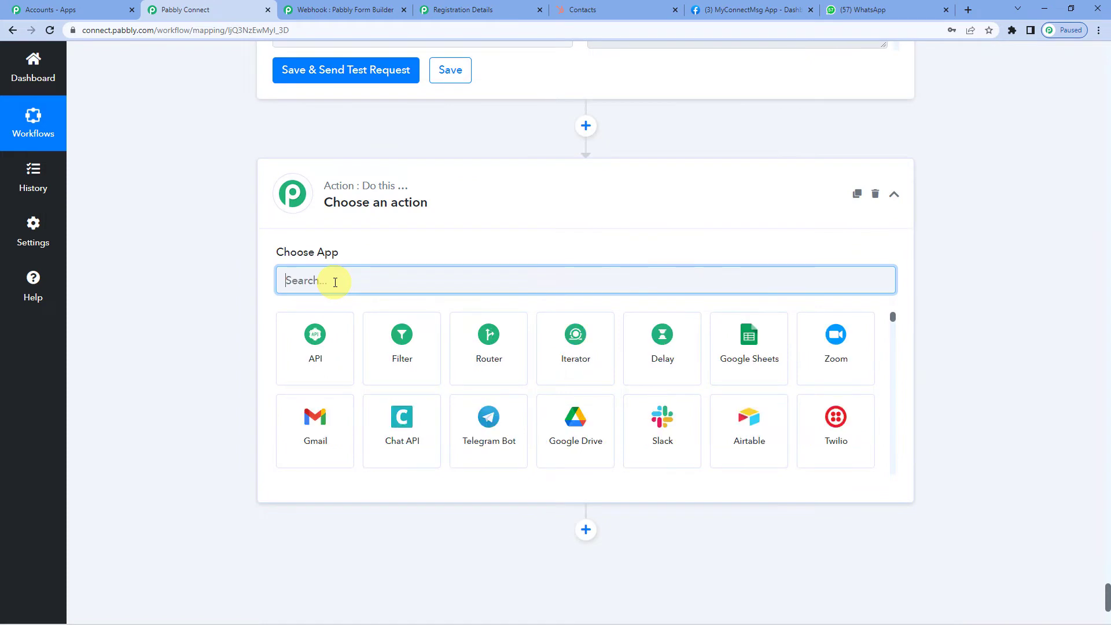
pyautogui.write('numb')
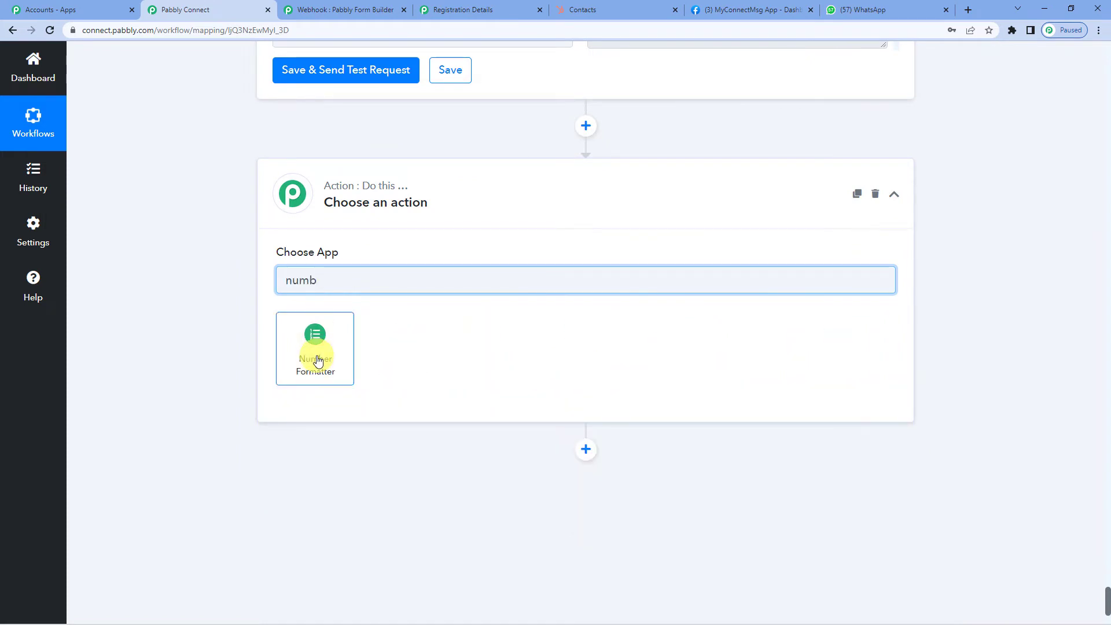
pyautogui.click(317, 360)
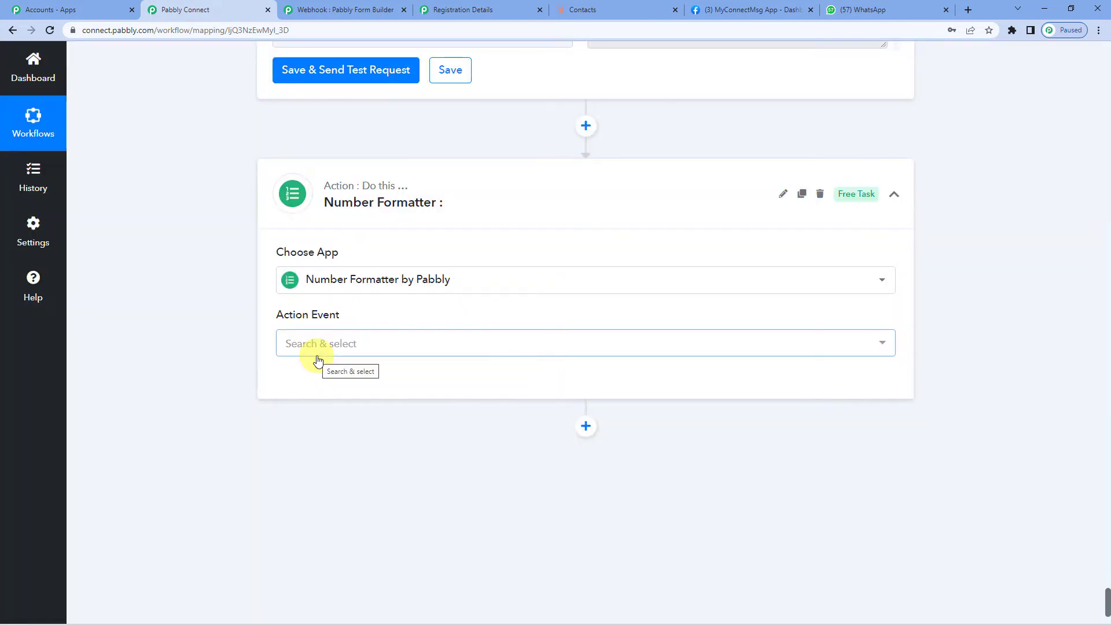
pyautogui.click(332, 346)
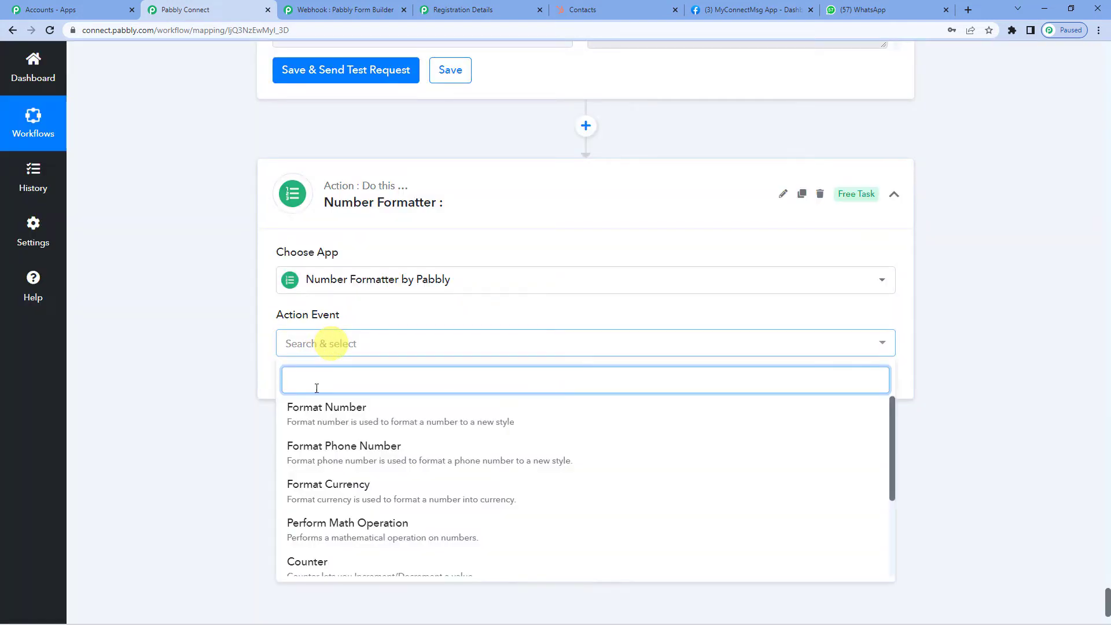
pyautogui.scroll(-2, 342, 489)
pyautogui.click(332, 502)
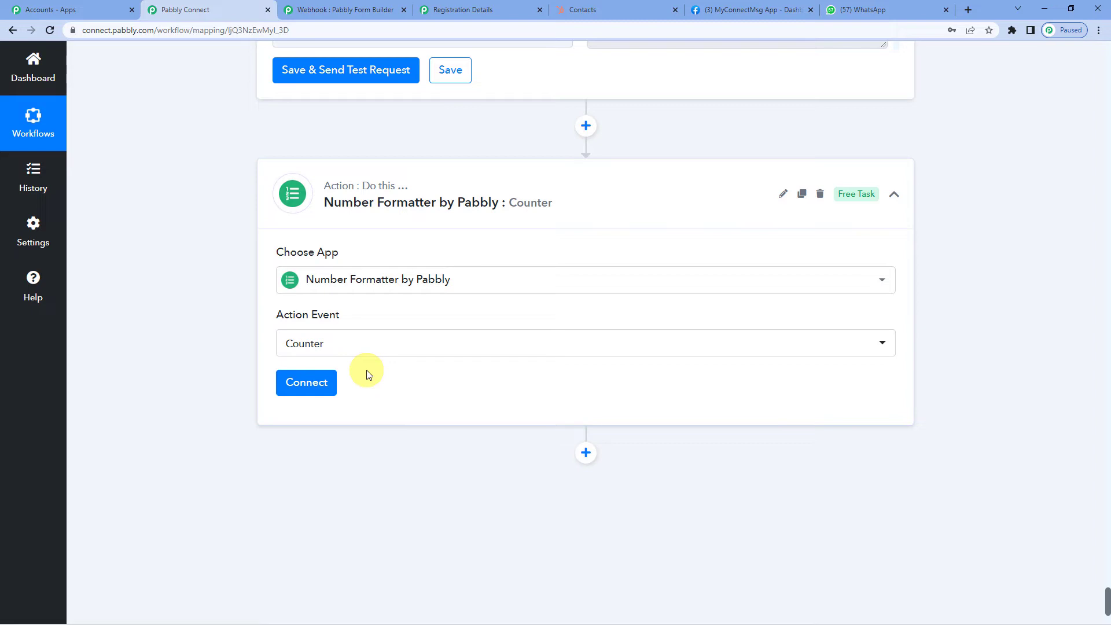
# - Connect the Counter step and set its Initial Value to 1
pyautogui.click(308, 383)
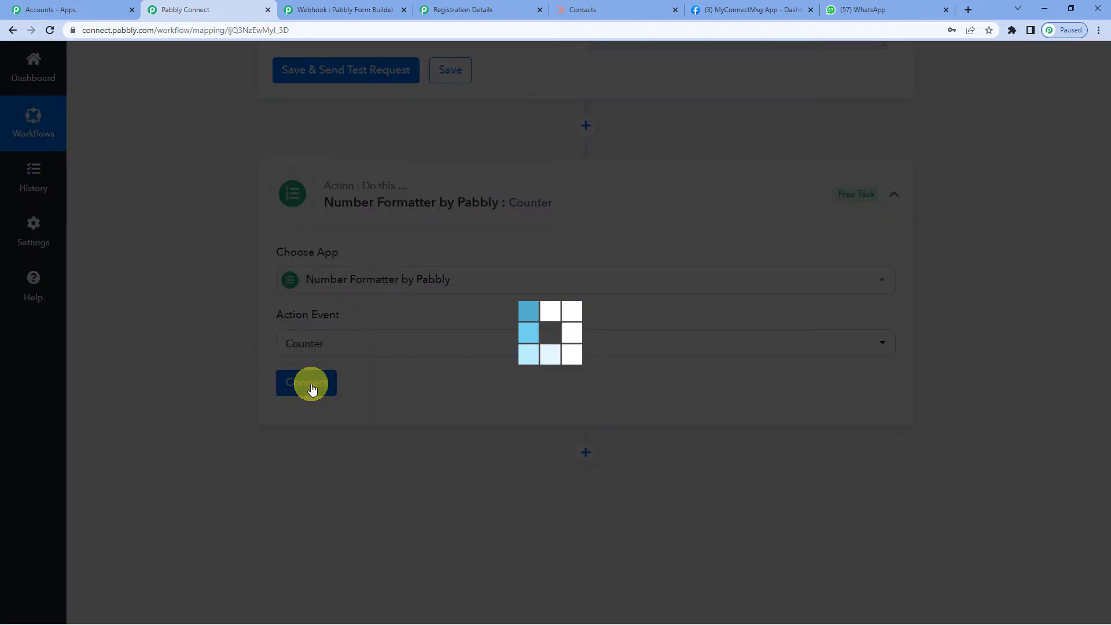
pyautogui.scroll(-2, 525, 342)
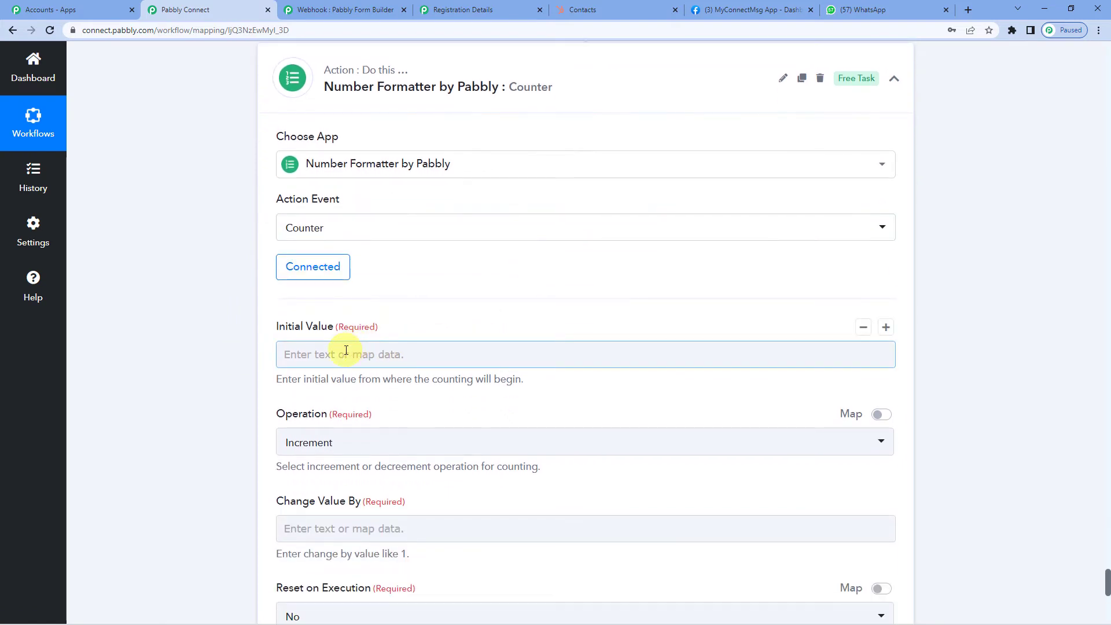
pyautogui.scroll(-4, 346, 350)
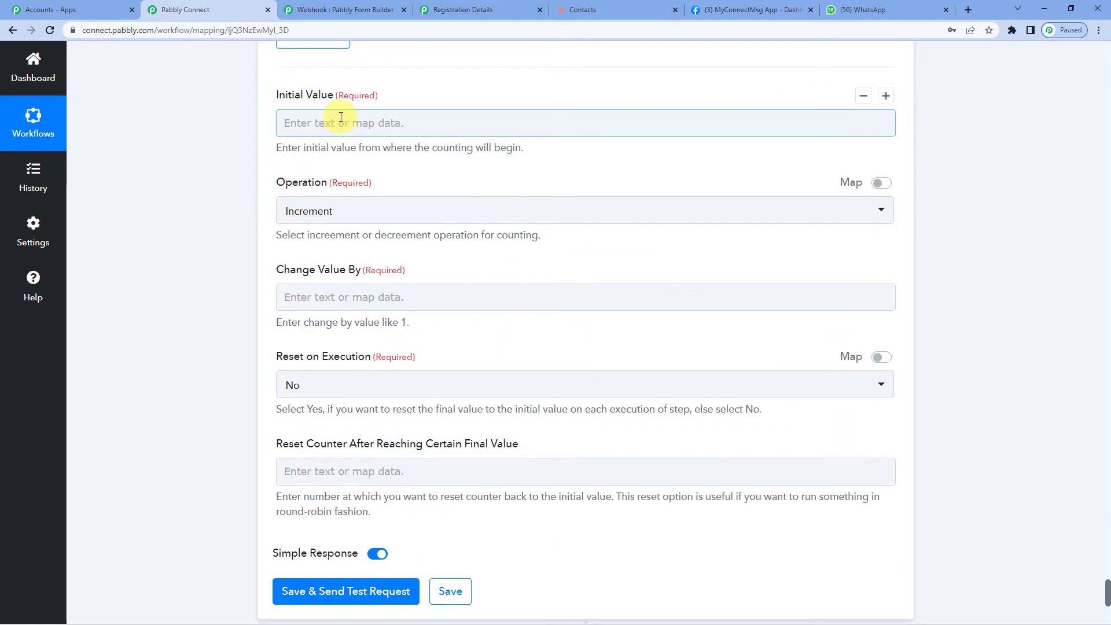
pyautogui.click(335, 123)
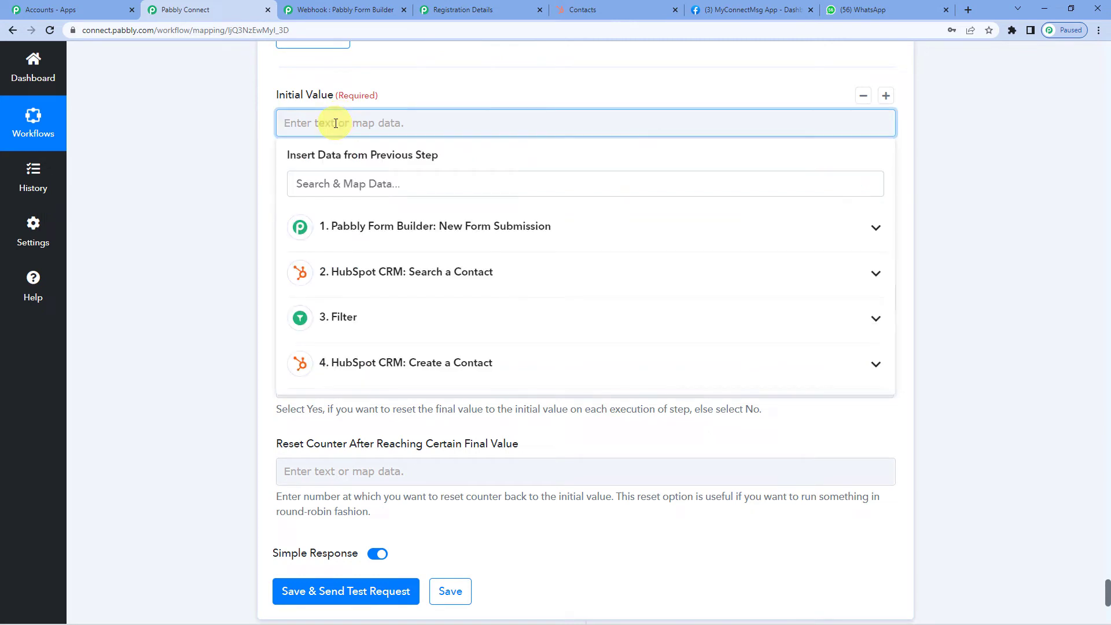
pyautogui.write('1')
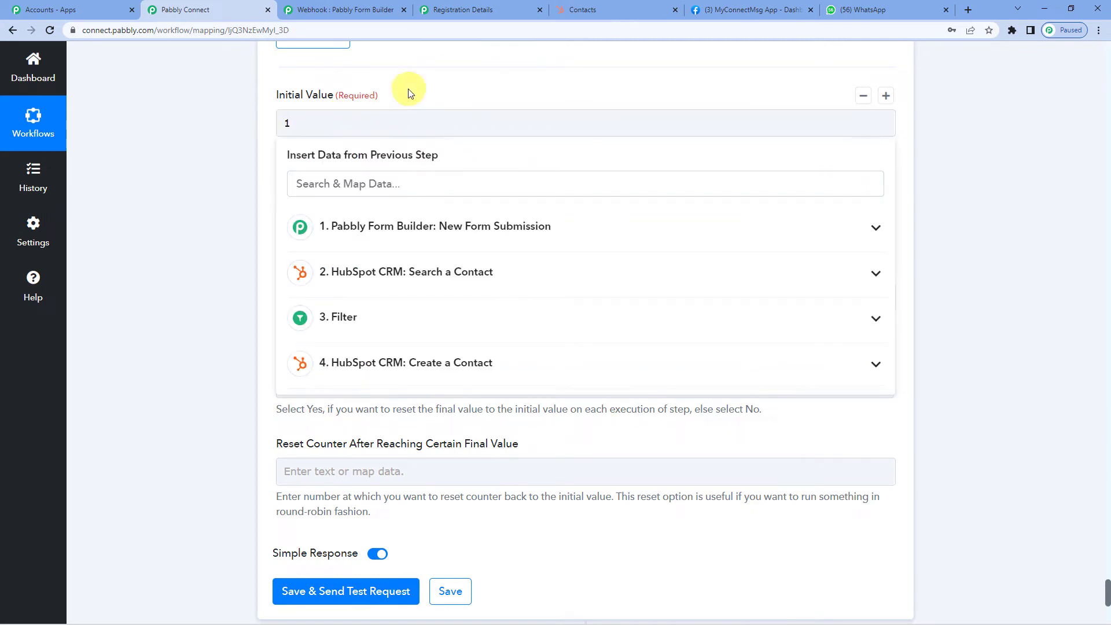
pyautogui.click(404, 92)
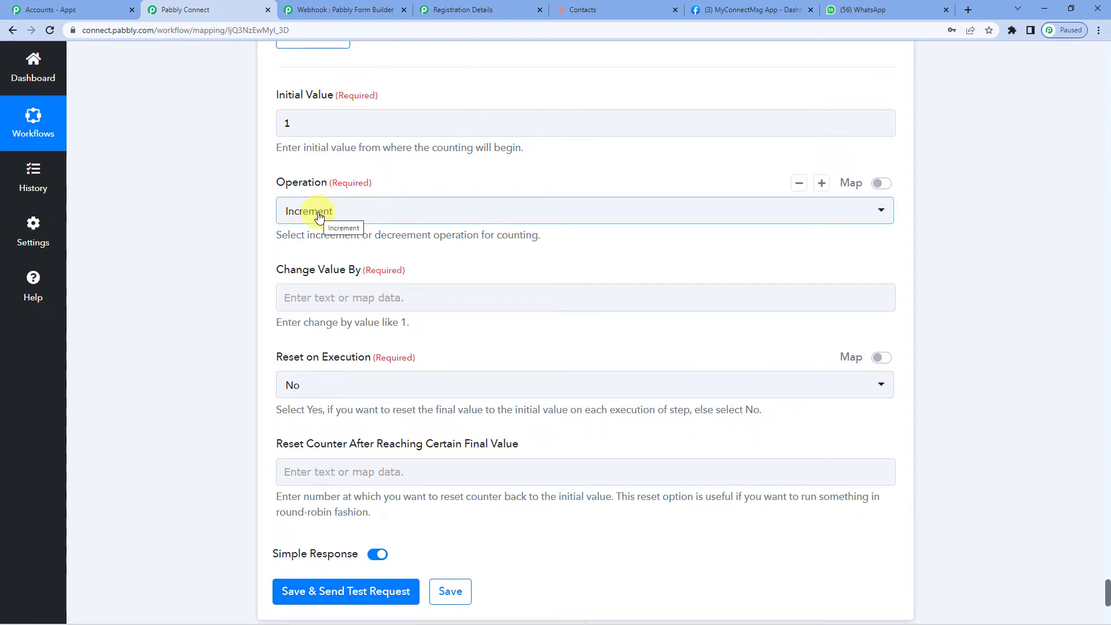
pyautogui.scroll(-1, 335, 200)
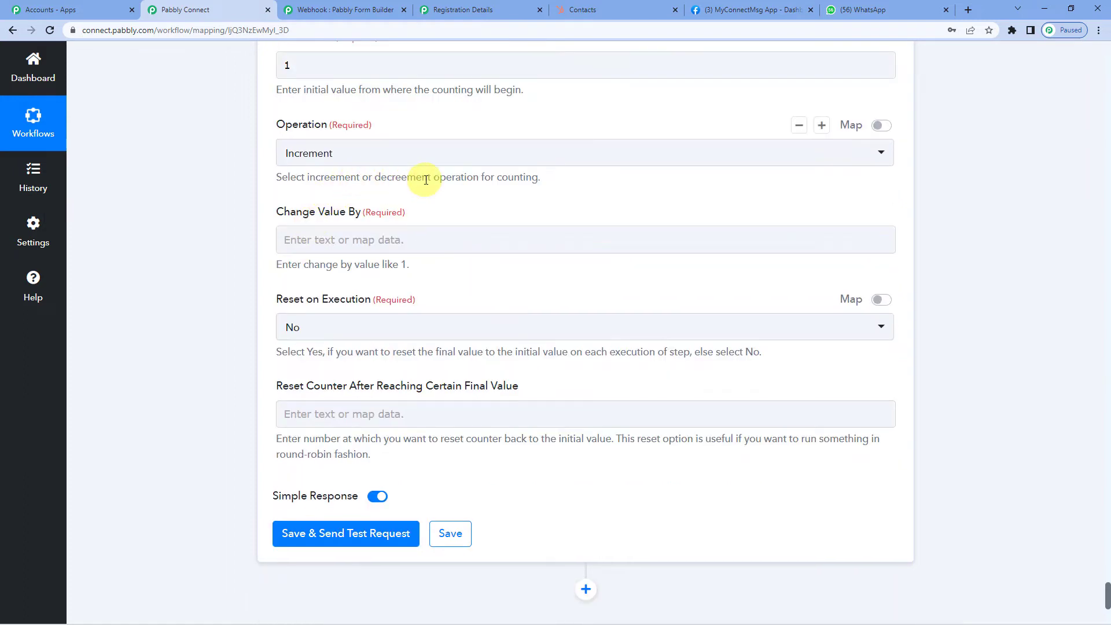
# - Keep the counter on Increment and set Change Value By to 1
pyautogui.click(315, 240)
pyautogui.write('1')
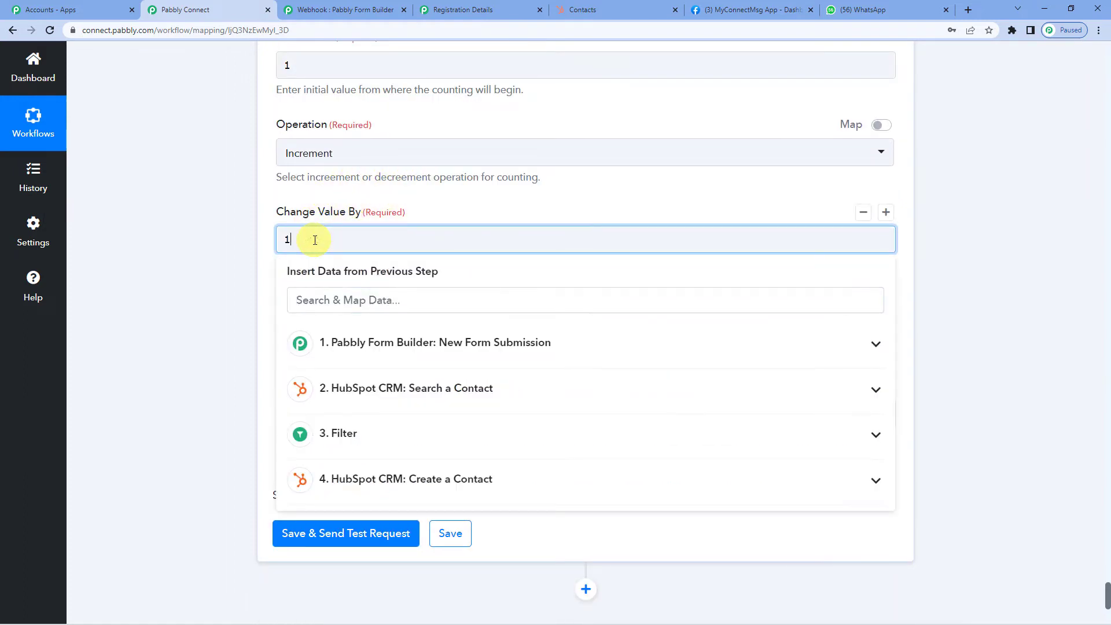
pyautogui.click(311, 194)
pyautogui.scroll(-1, 308, 195)
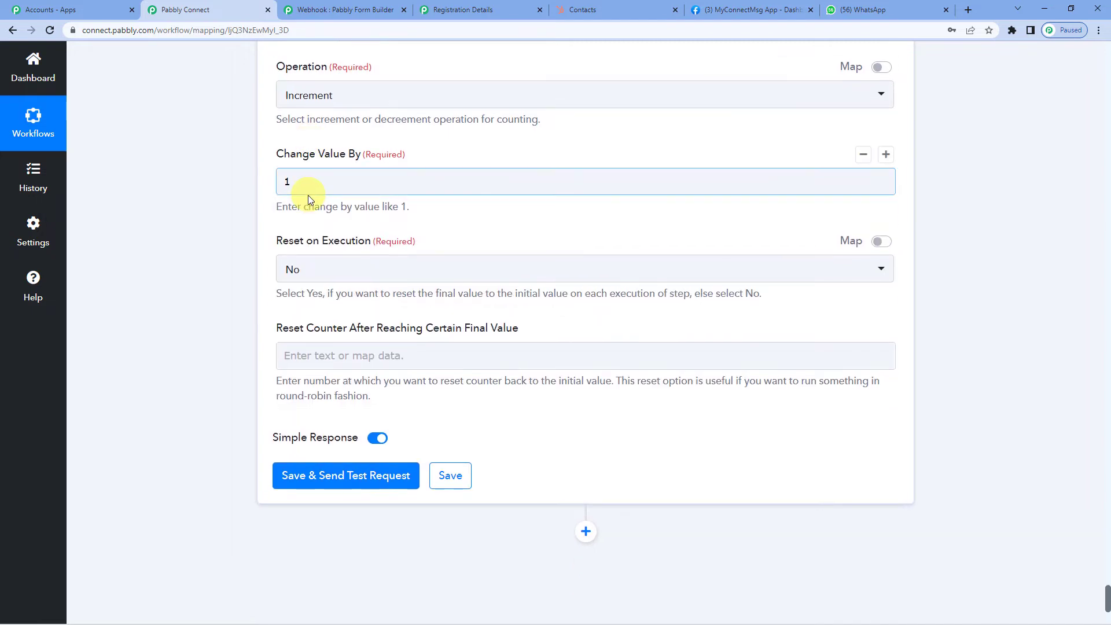
pyautogui.scroll(1, 308, 196)
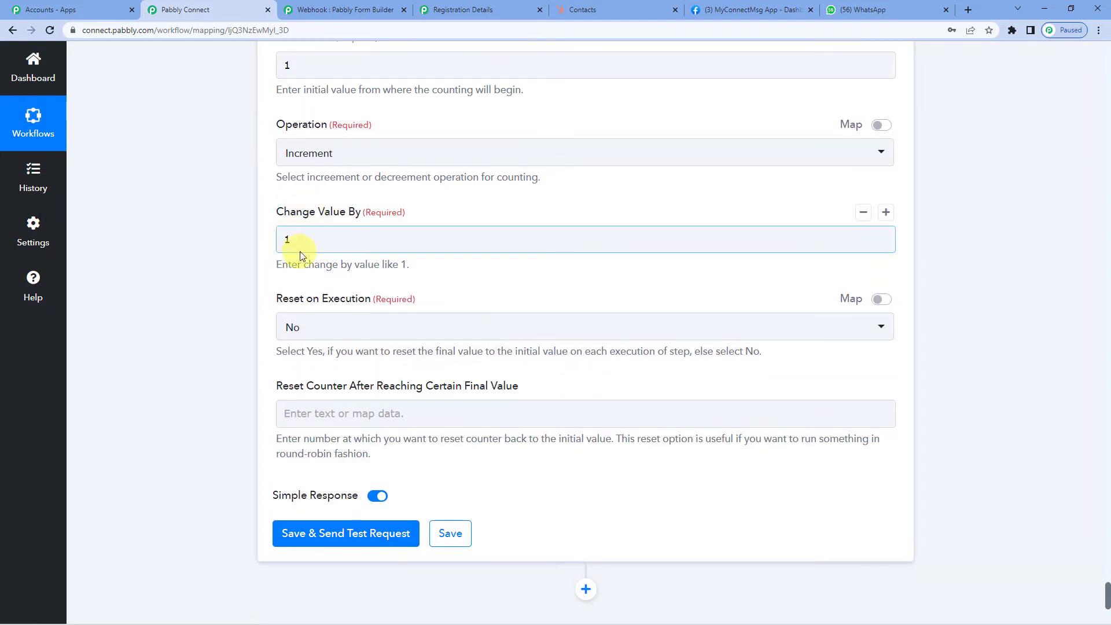
pyautogui.scroll(1, 300, 255)
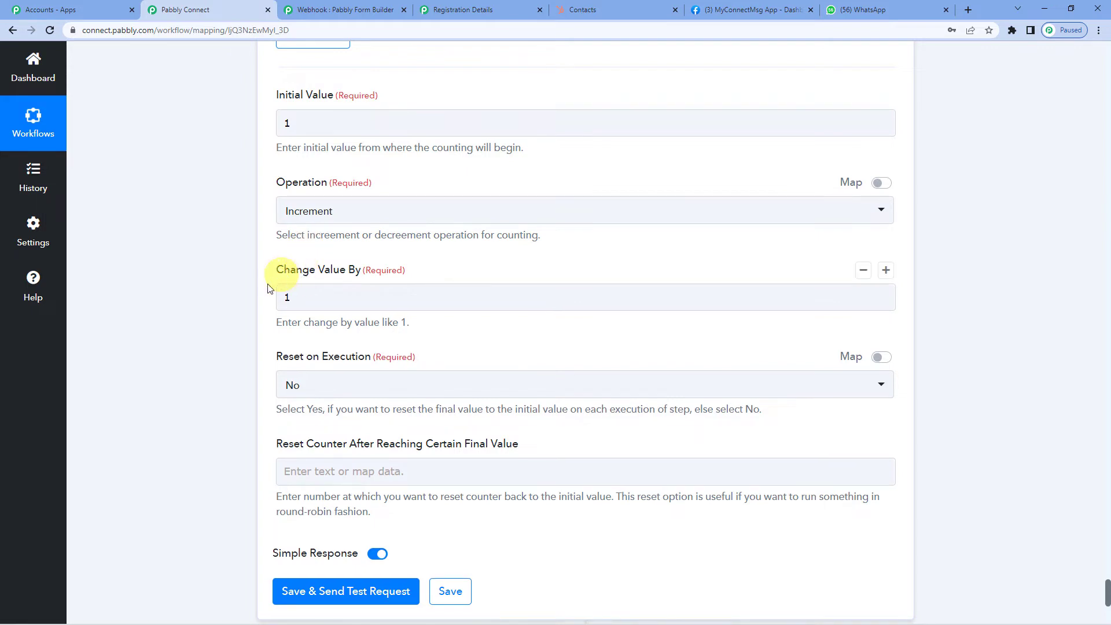
pyautogui.click(314, 300)
pyautogui.click(289, 322)
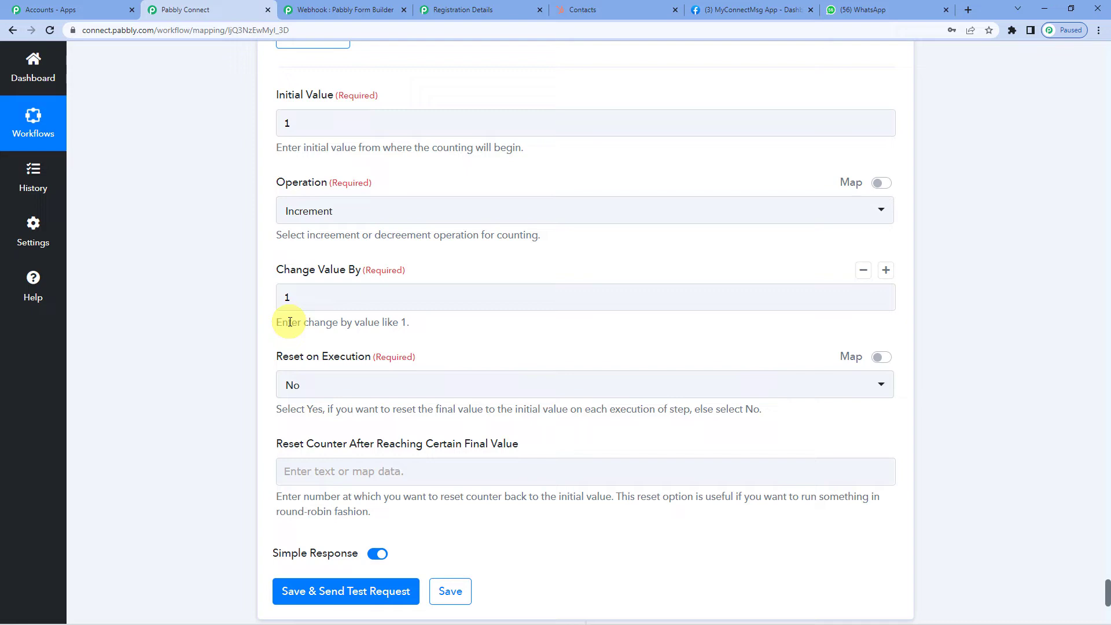
# - Make the counter reset after reaching a final value of 3, with Reset on Execution set to No
pyautogui.scroll(-2, 312, 342)
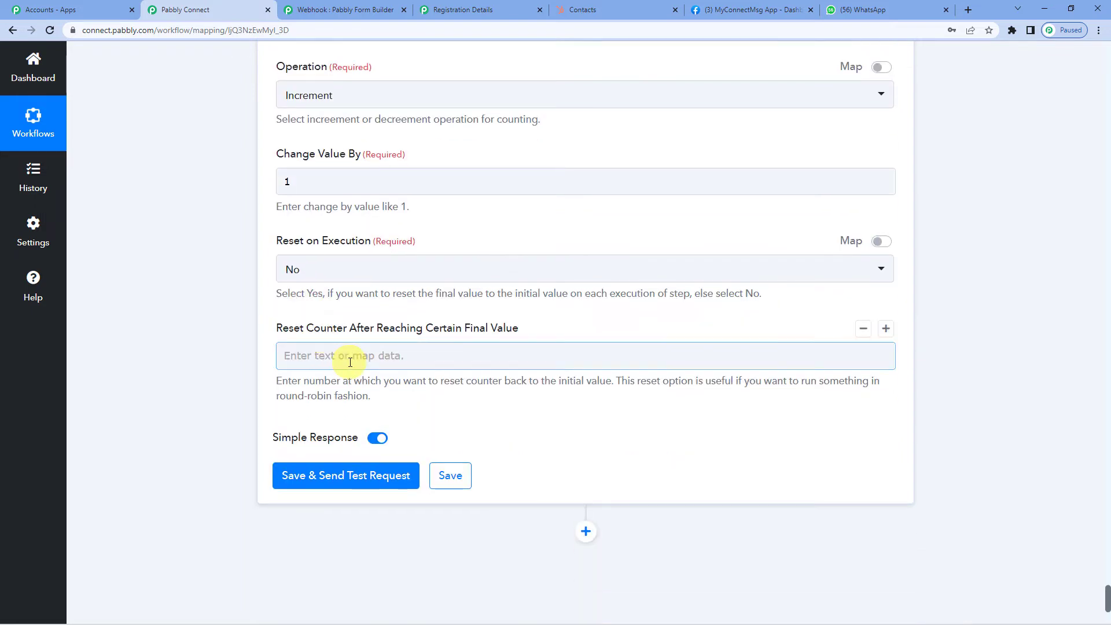
pyautogui.click(352, 354)
pyautogui.click(336, 354)
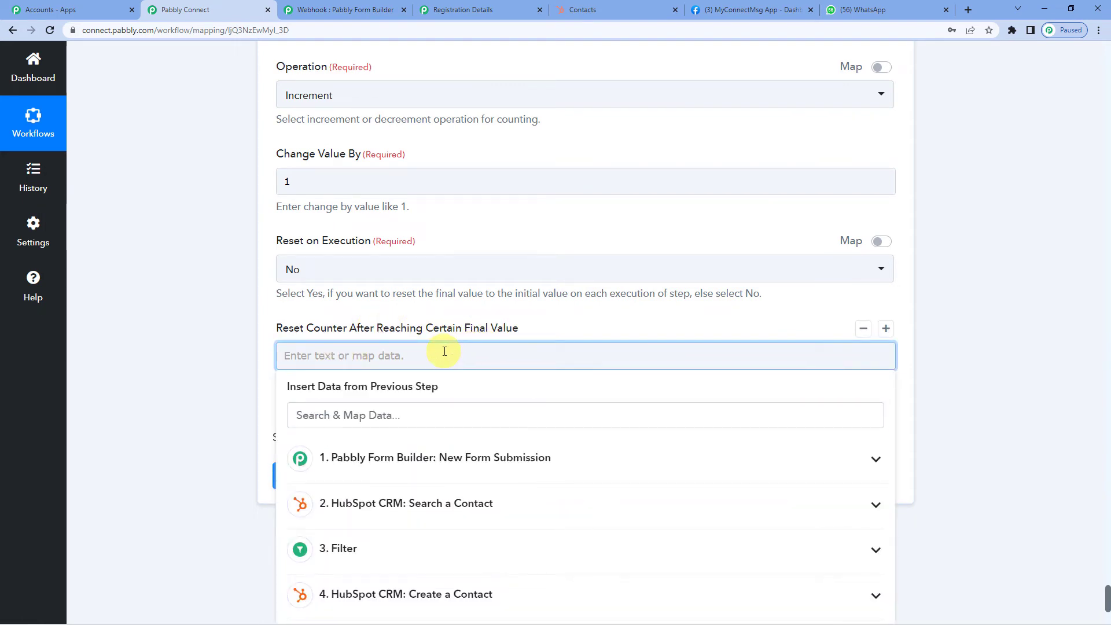
pyautogui.write('3')
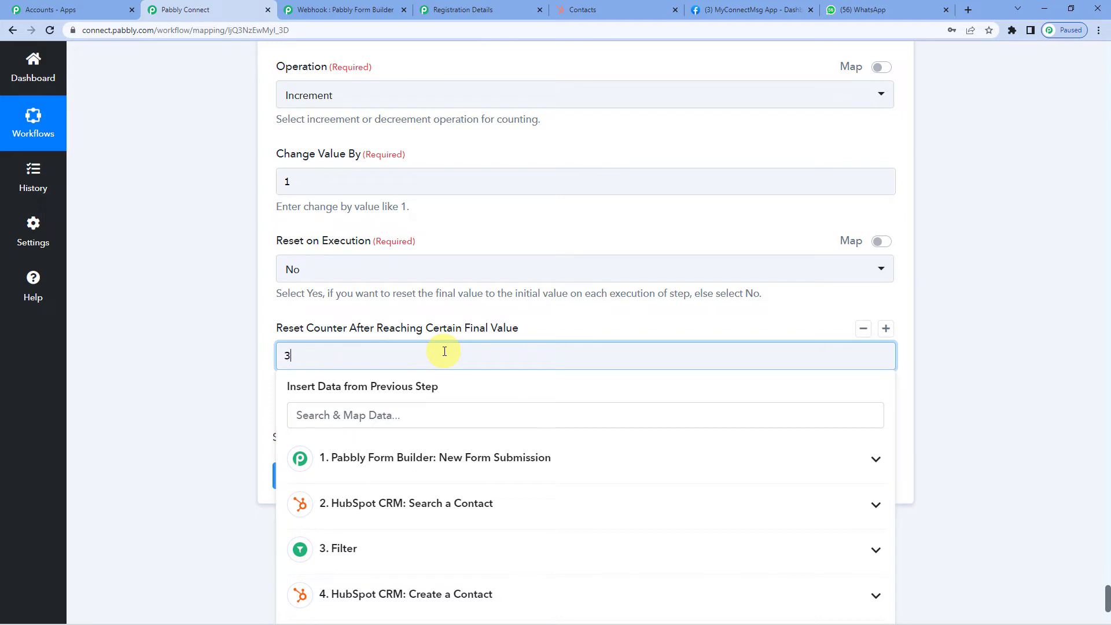
pyautogui.click(528, 322)
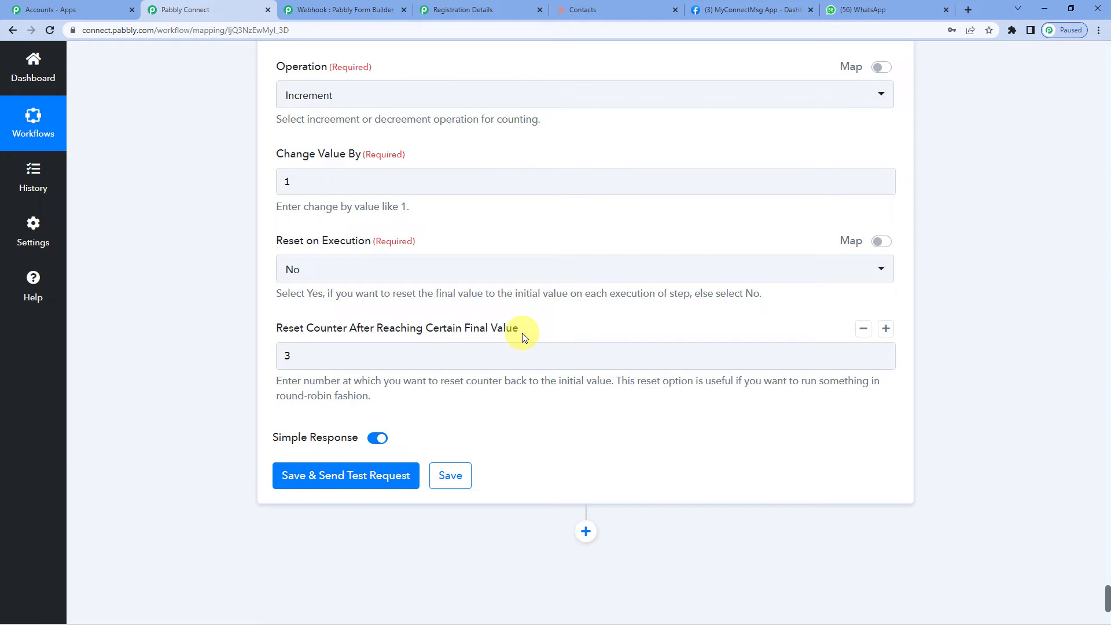
pyautogui.click(286, 181)
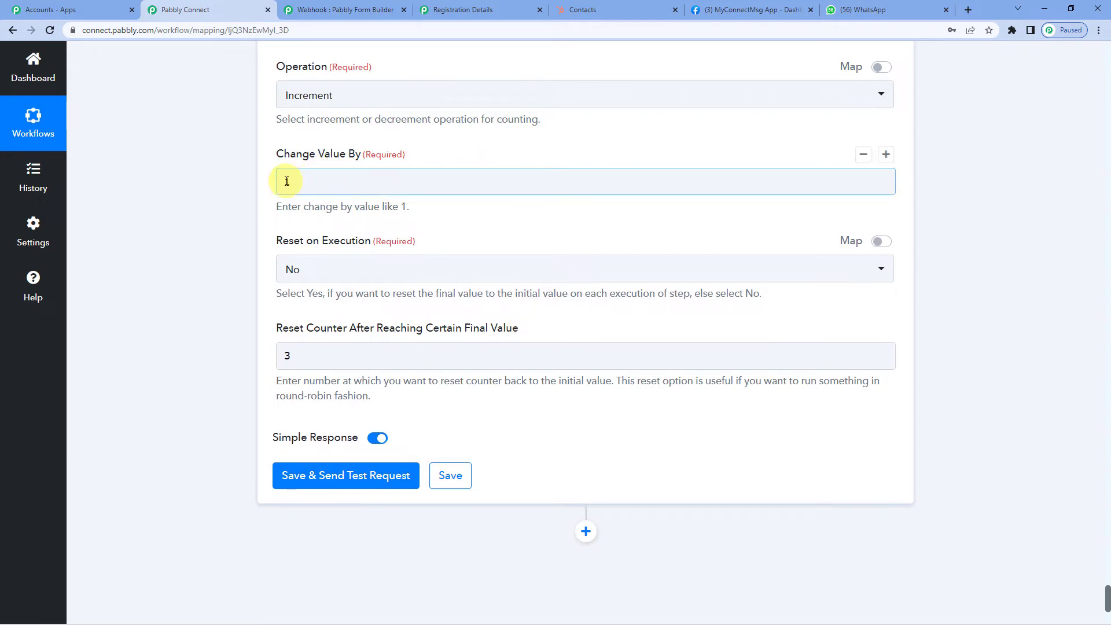
pyautogui.click(320, 208)
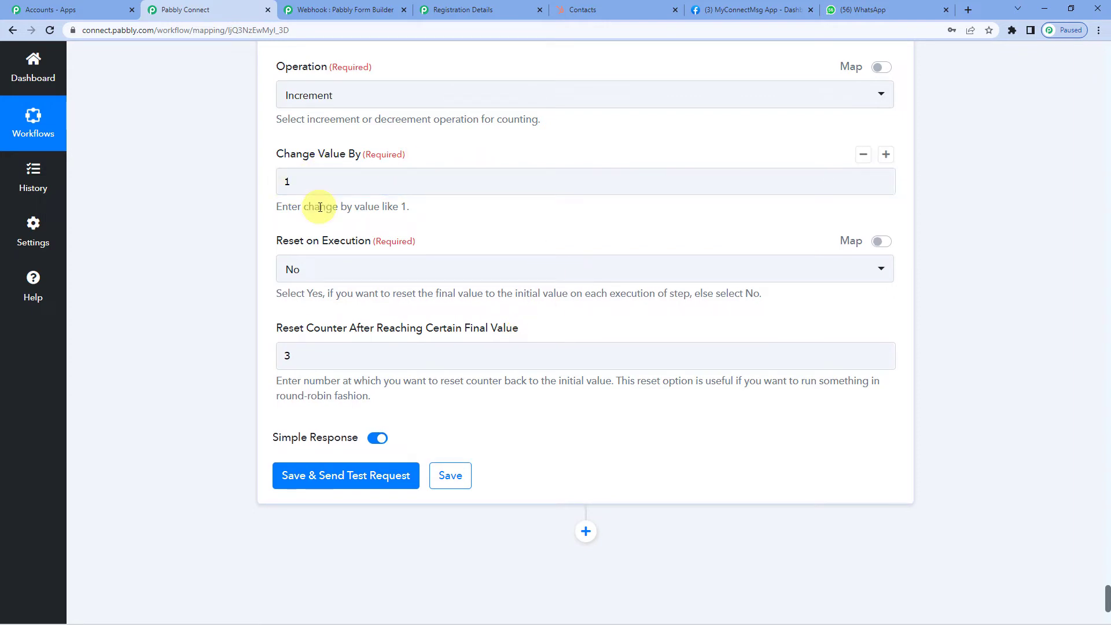
pyautogui.scroll(-2, 360, 295)
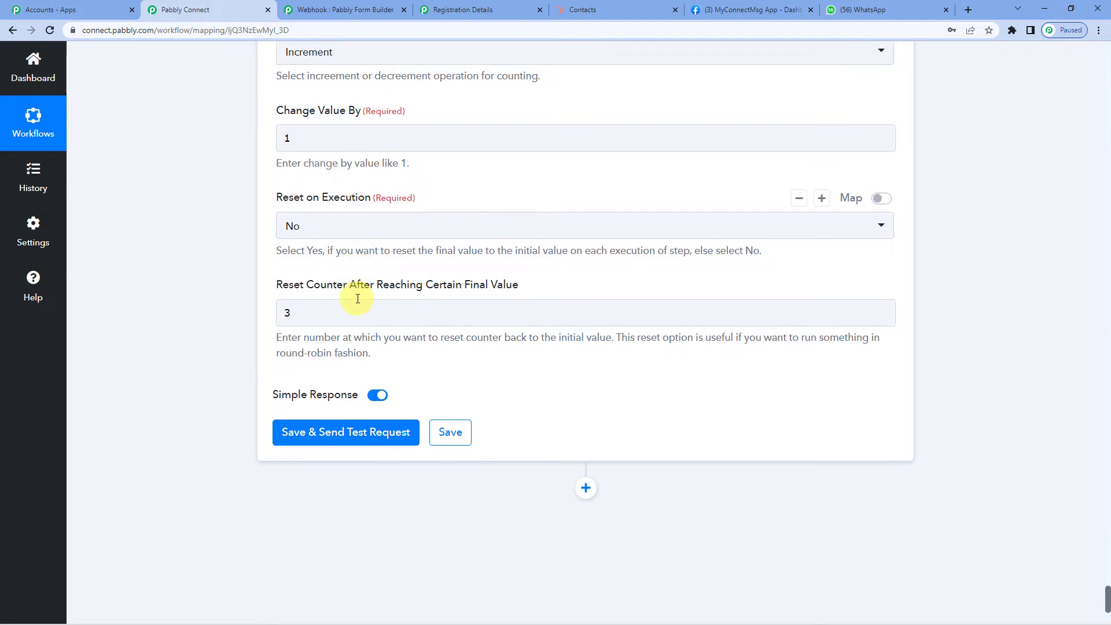
pyautogui.click(339, 373)
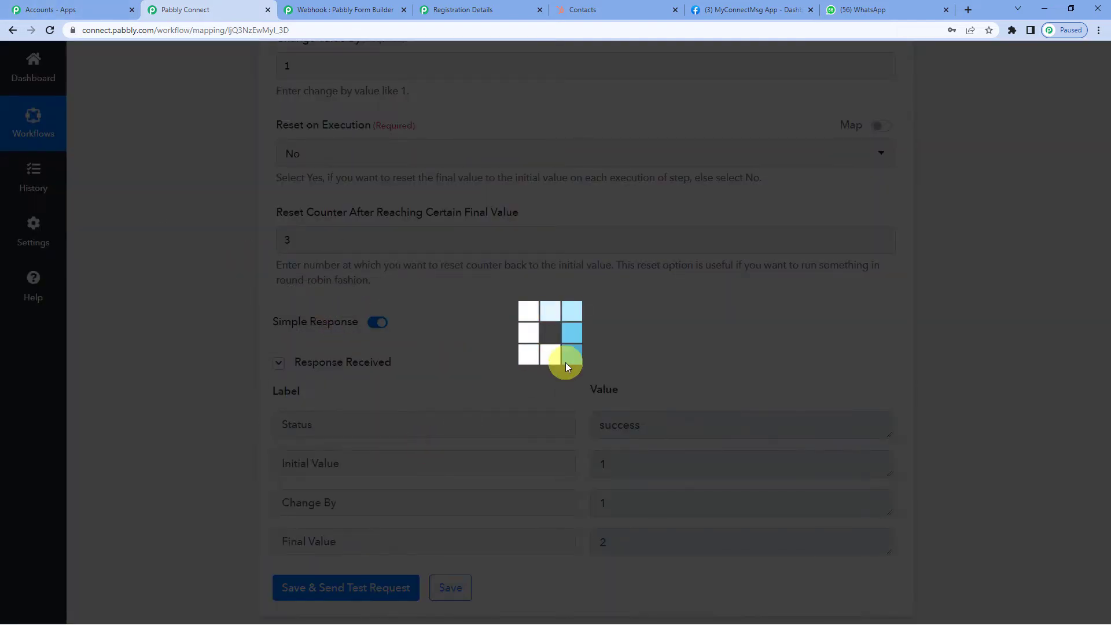
pyautogui.scroll(-2, 566, 362)
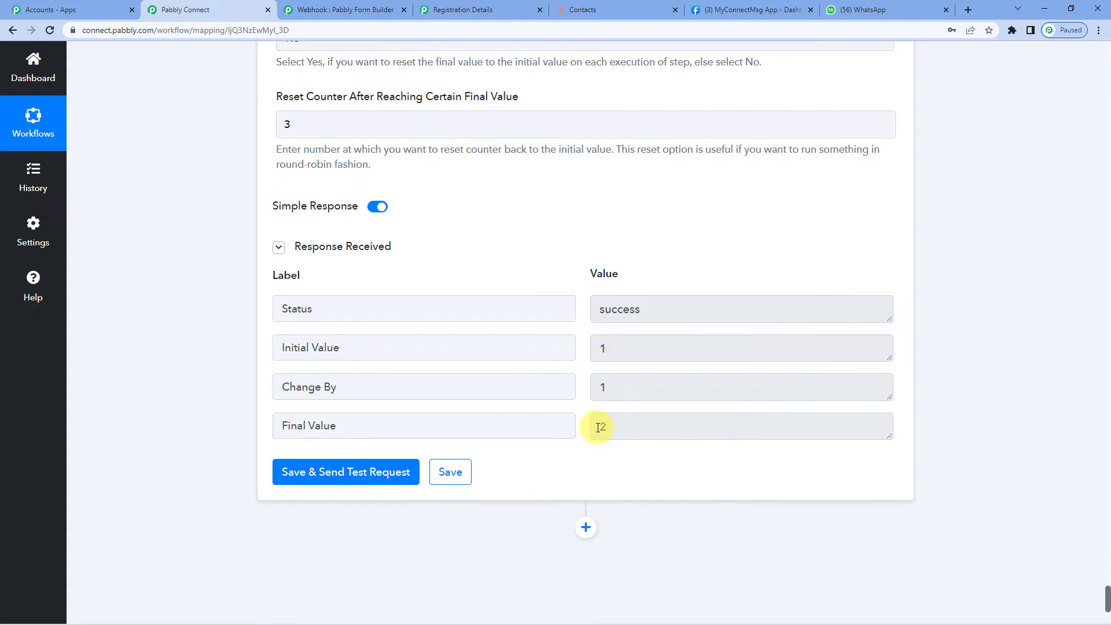
pyautogui.scroll(-1, 598, 427)
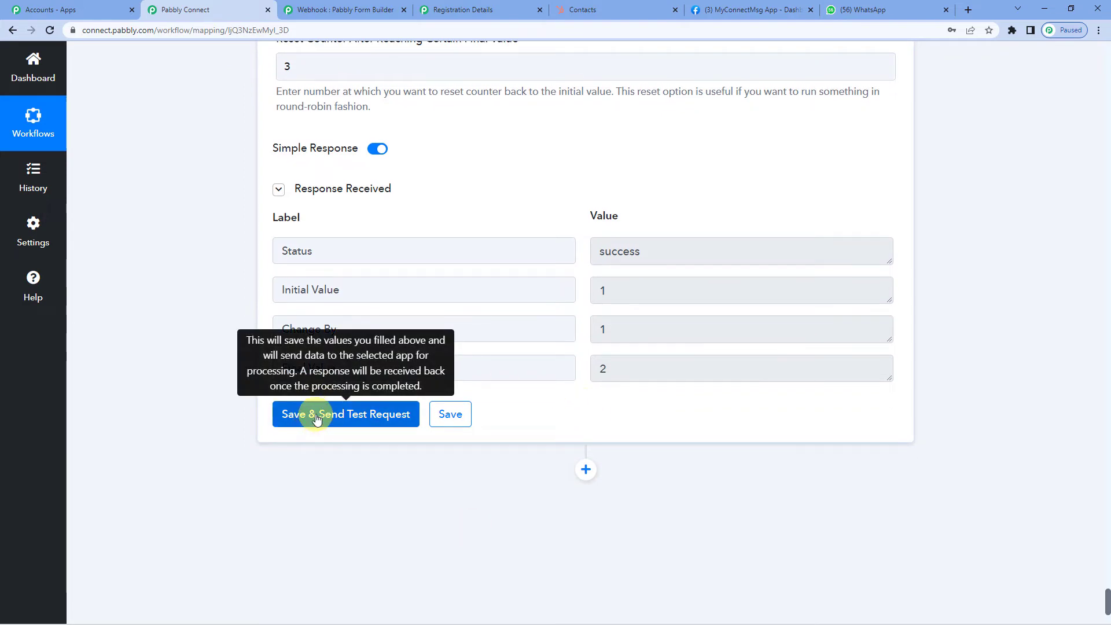
pyautogui.click(317, 418)
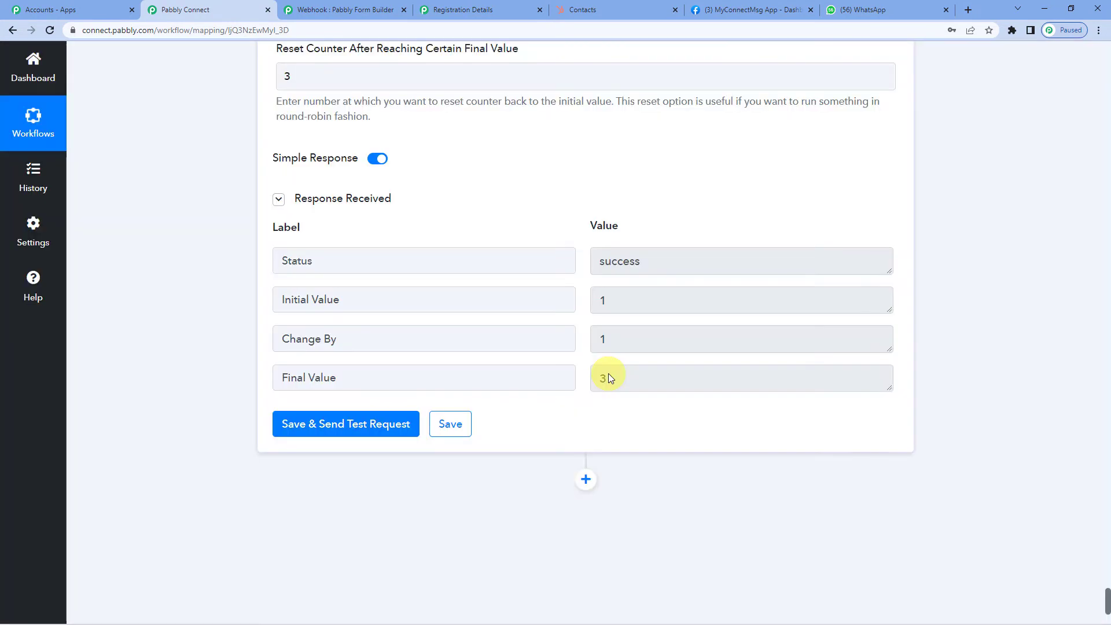
pyautogui.click(397, 422)
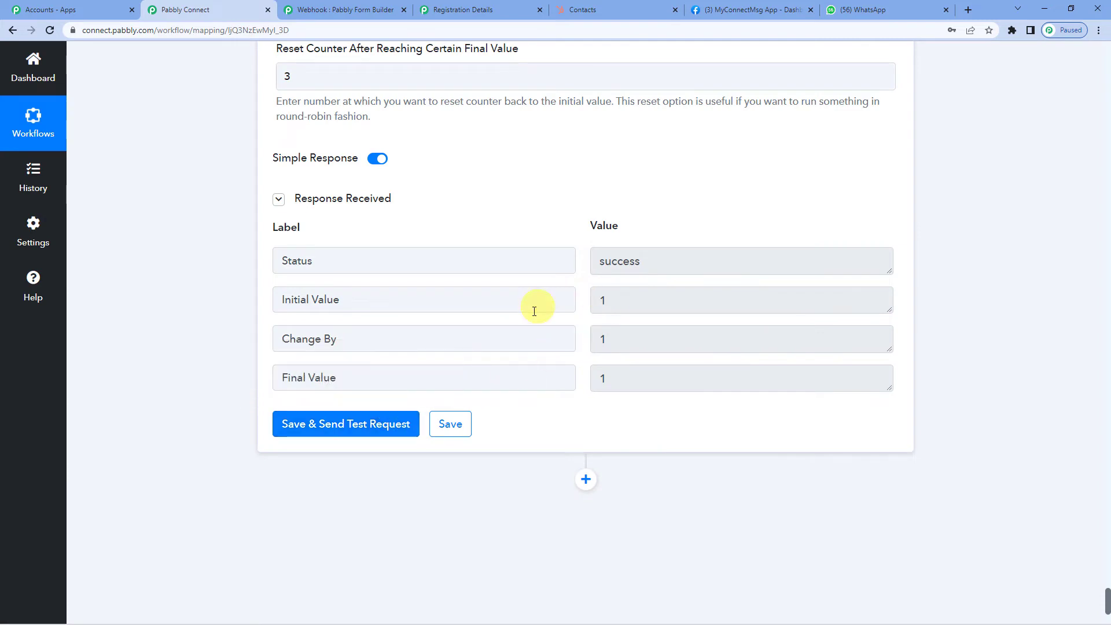
pyautogui.scroll(1, 440, 289)
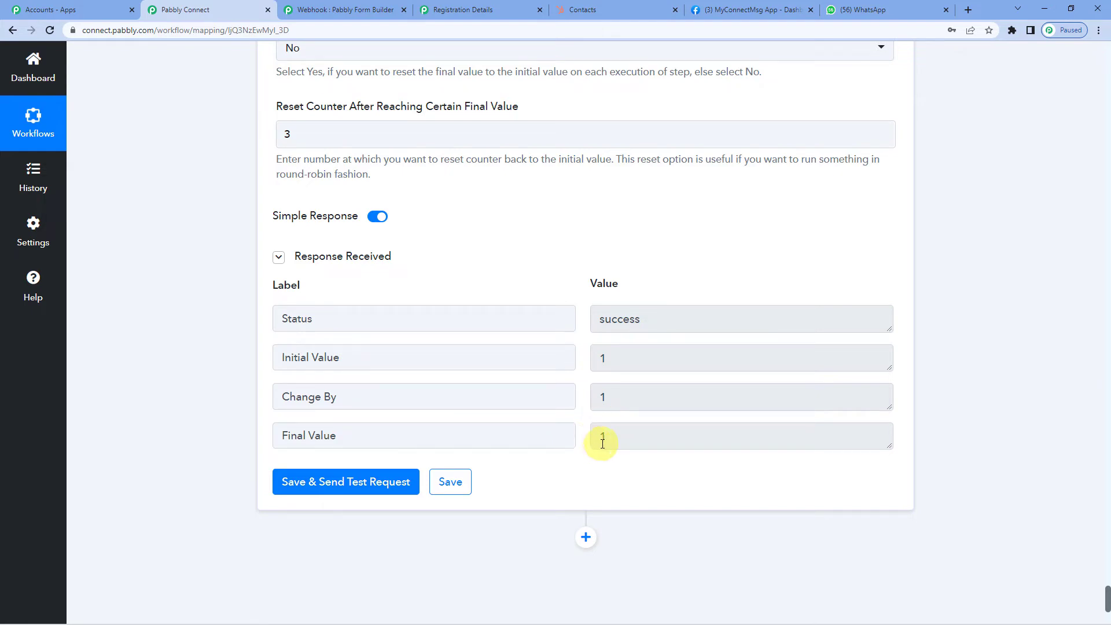
pyautogui.scroll(-1, 602, 443)
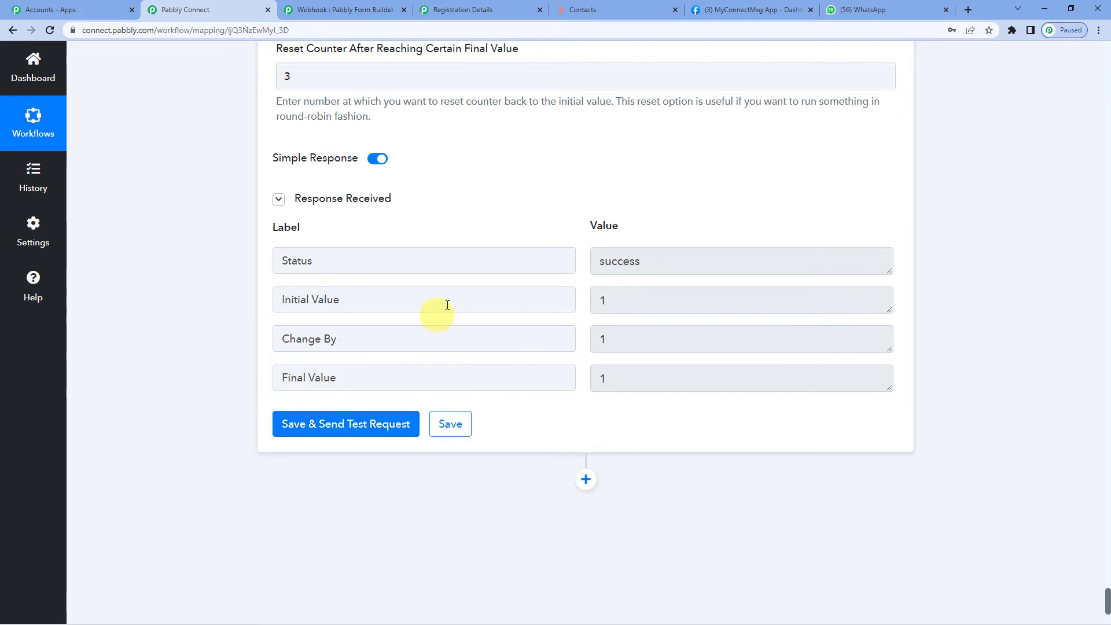
pyautogui.scroll(-2, 491, 265)
pyautogui.scroll(-1, 491, 264)
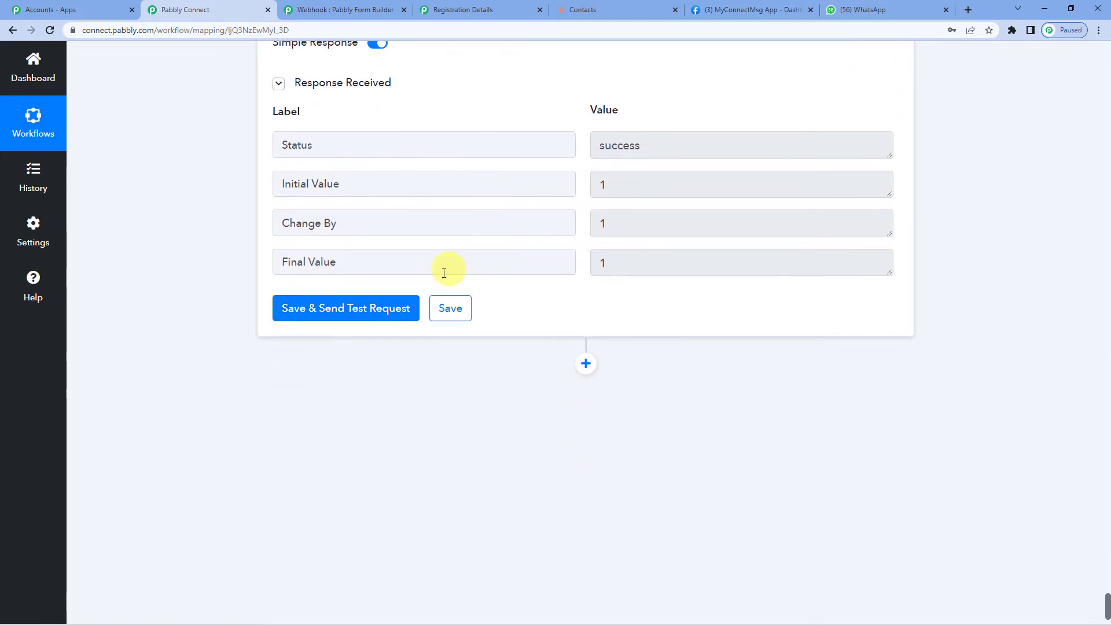
# - Insert a Router by Pabbly step directly after the Counter step
pyautogui.click(586, 366)
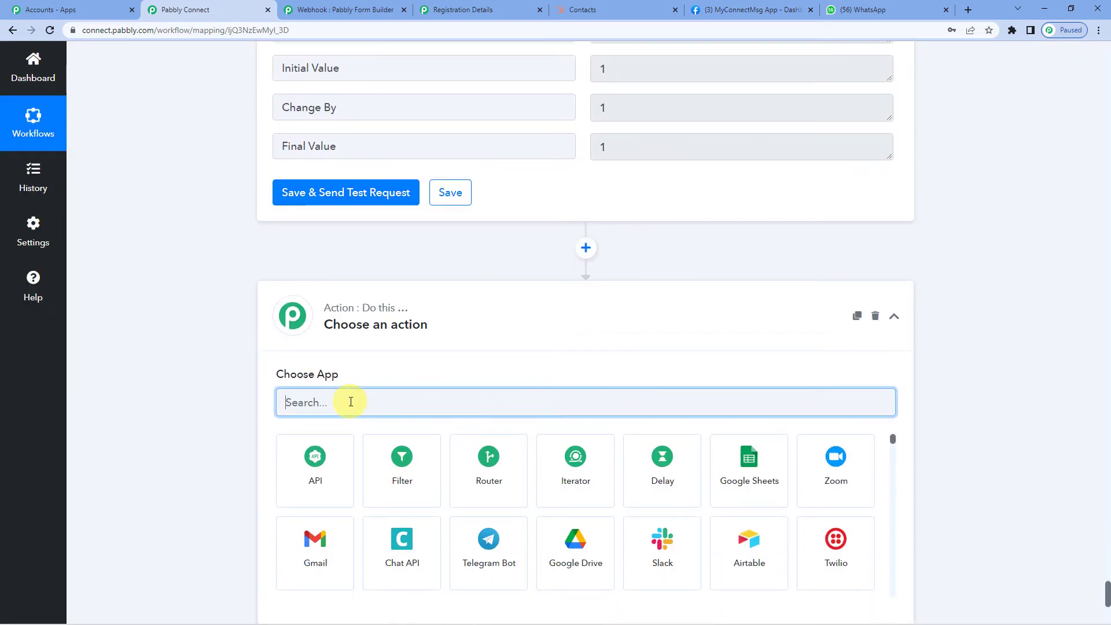
pyautogui.write('route')
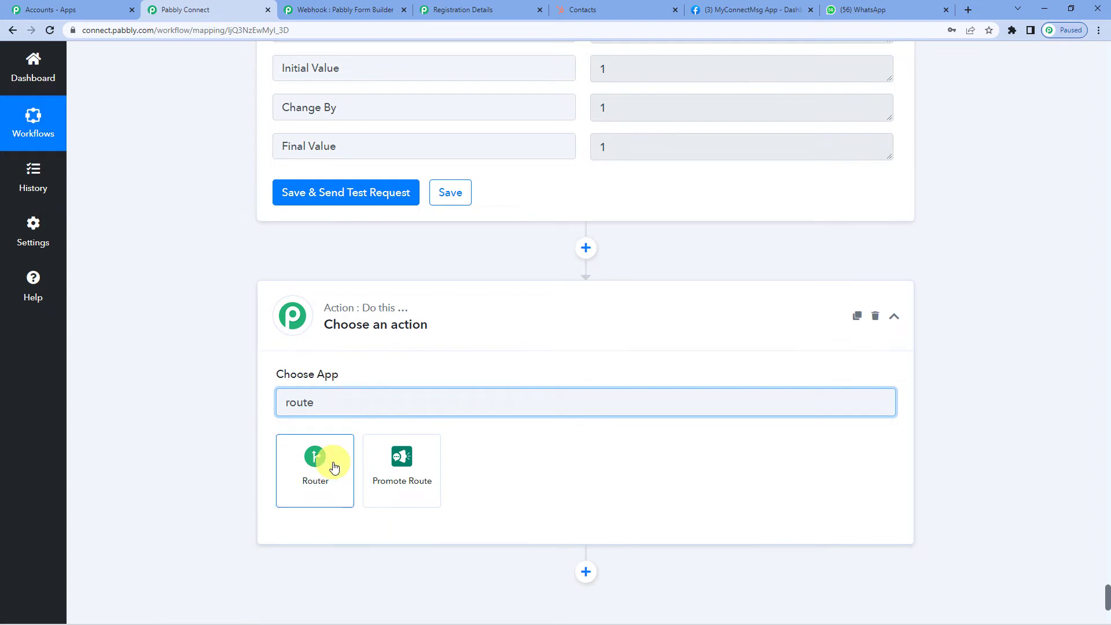
pyautogui.click(334, 467)
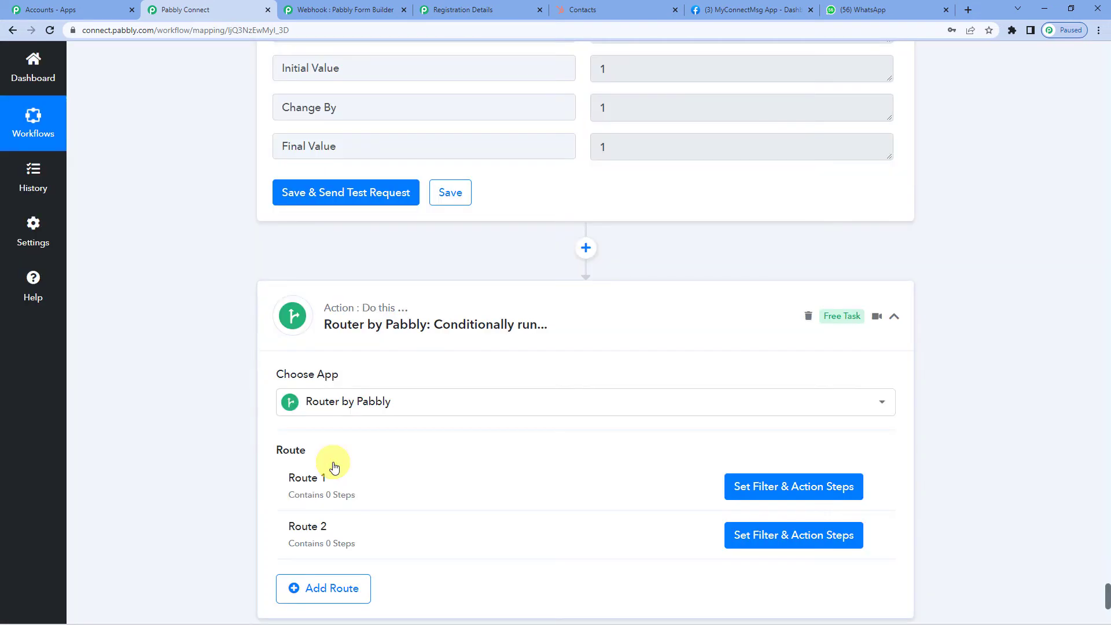
pyautogui.scroll(-2, 492, 385)
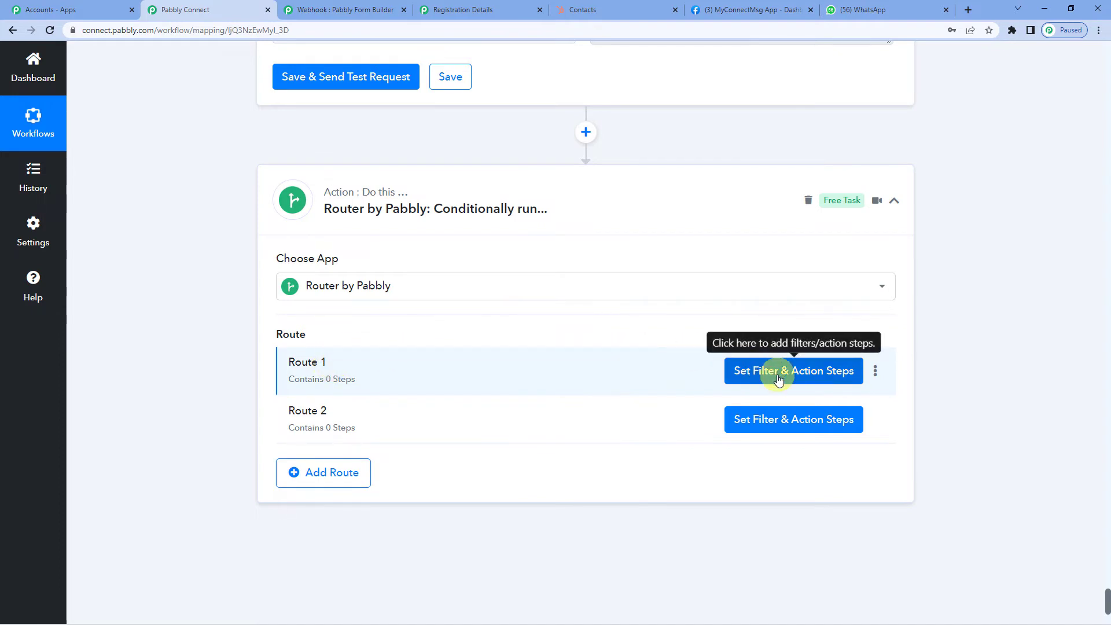
# - Rename the router branches Route 1 and Route 2 to 'Agent 1' and 'Agent 2'
pyautogui.click(875, 371)
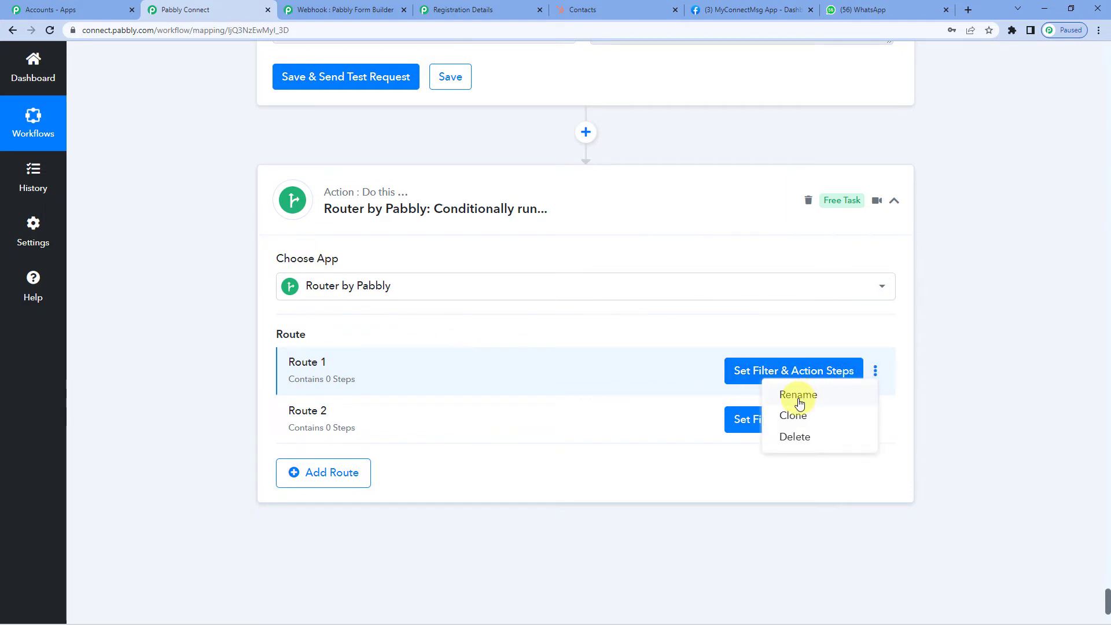
pyautogui.click(798, 392)
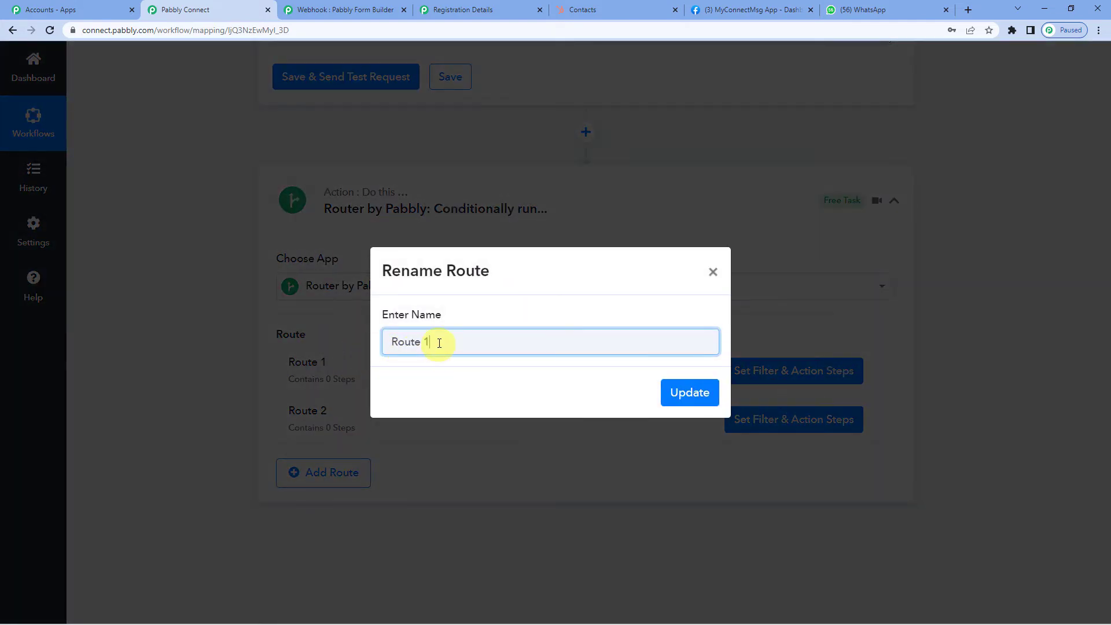
pyautogui.moveTo(439, 343); pyautogui.dragTo(389, 341)
pyautogui.click(688, 395)
pyautogui.scroll(-1, 540, 419)
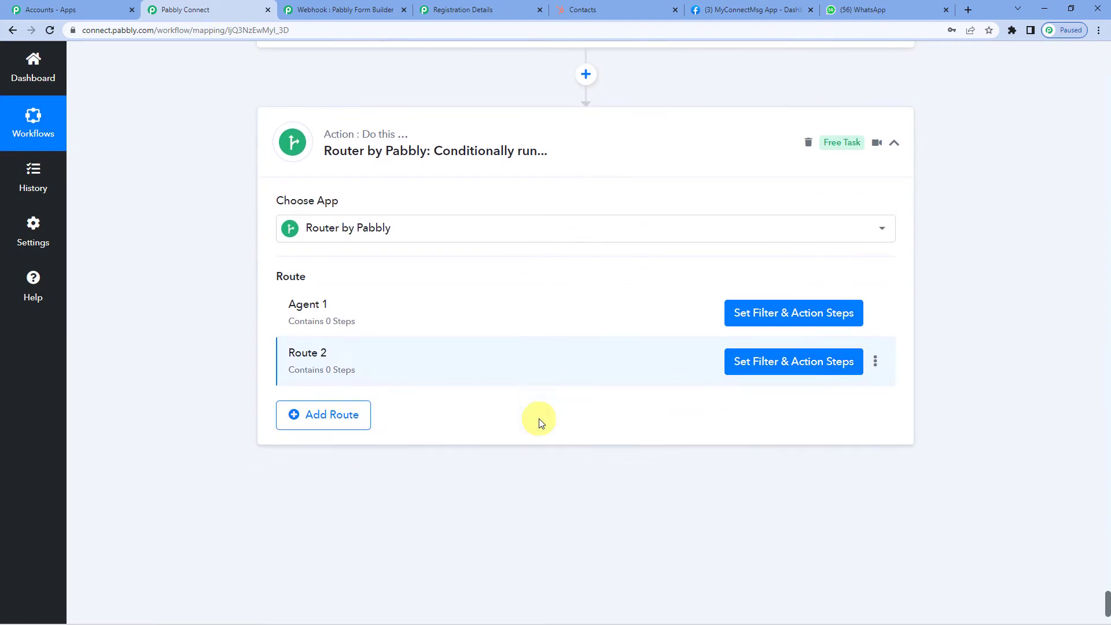
pyautogui.click(874, 361)
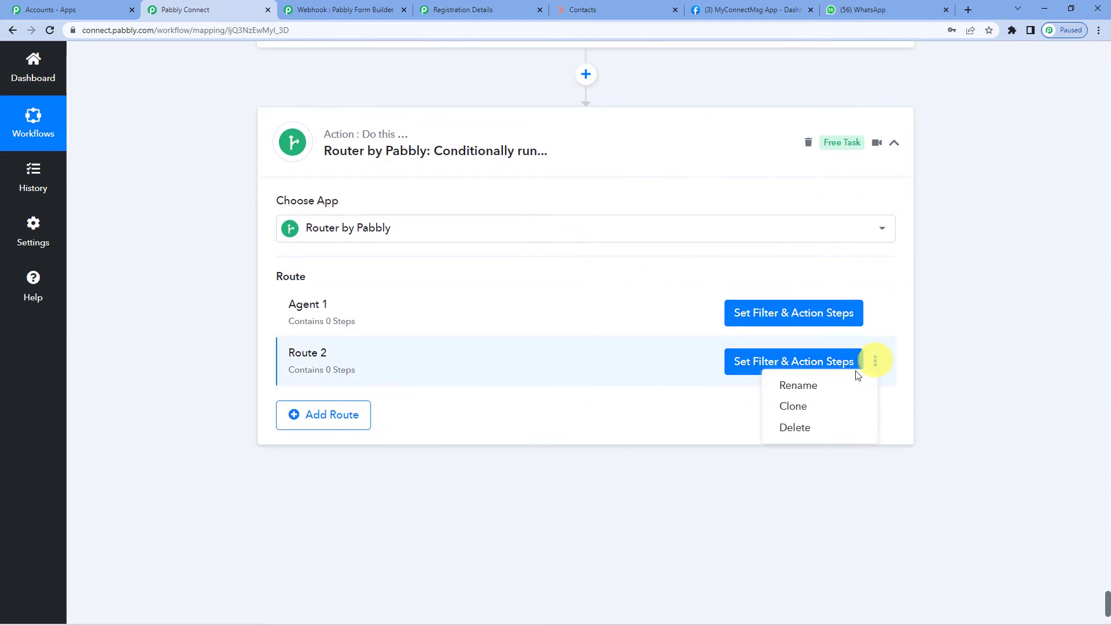
pyautogui.click(822, 385)
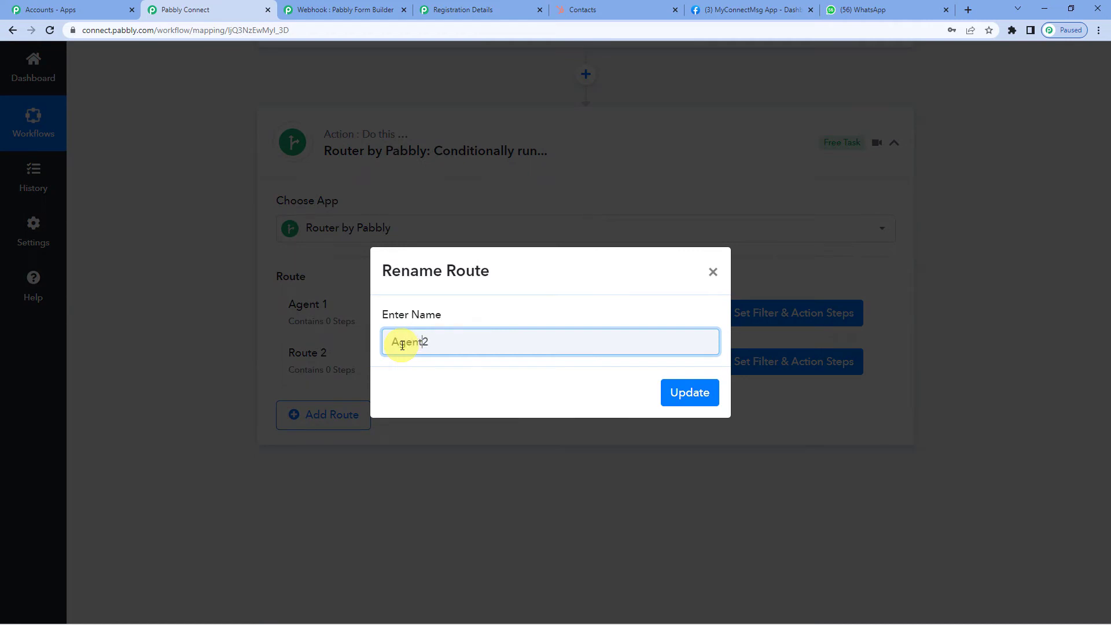
pyautogui.click(678, 393)
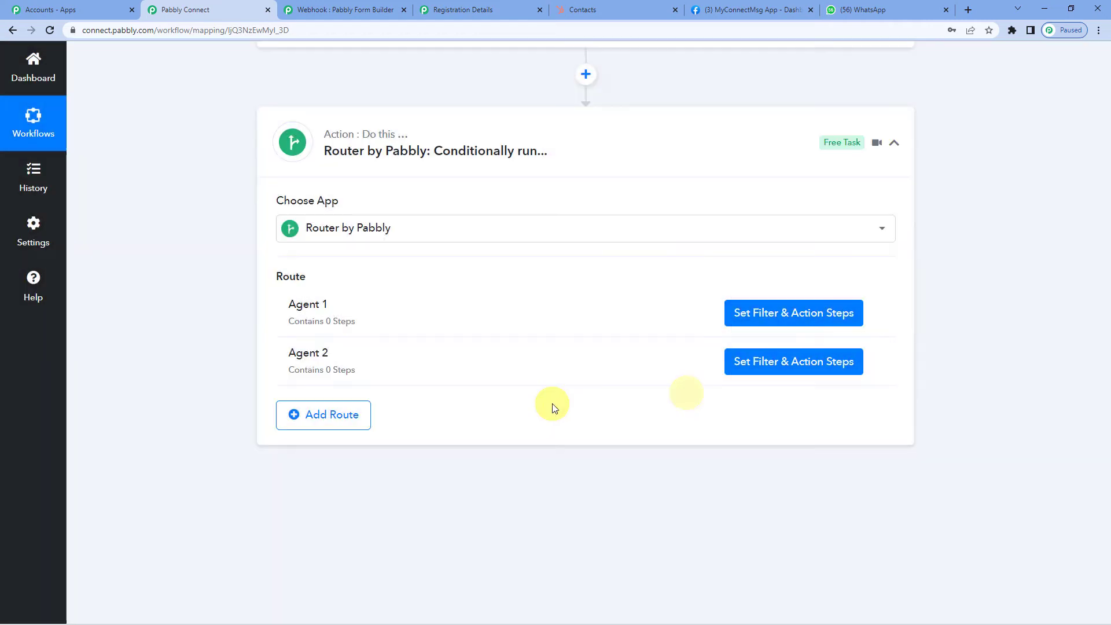
# - Give the Agent 1 route a filter where the counter's Final Value equals 1
pyautogui.click(777, 313)
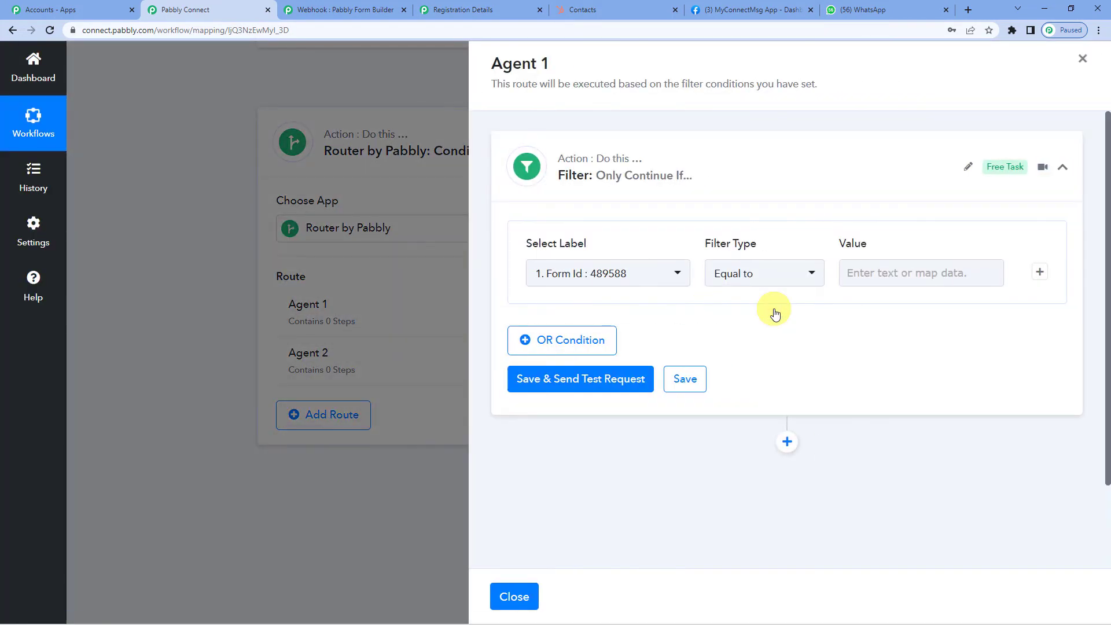
pyautogui.scroll(-2, 695, 232)
pyautogui.click(608, 171)
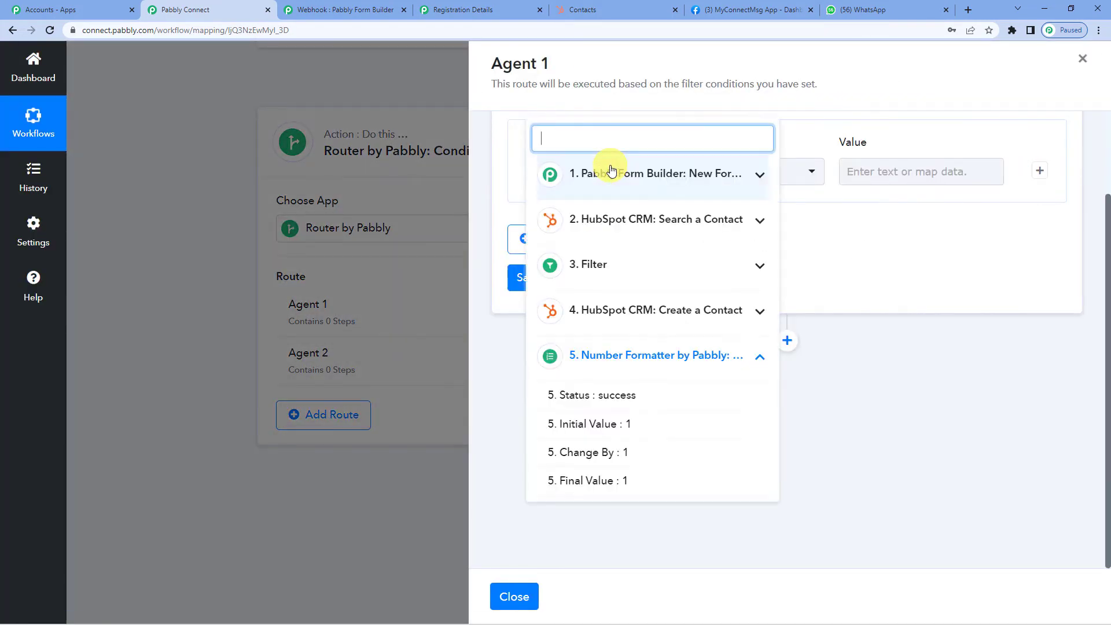
pyautogui.click(665, 356)
pyautogui.click(664, 356)
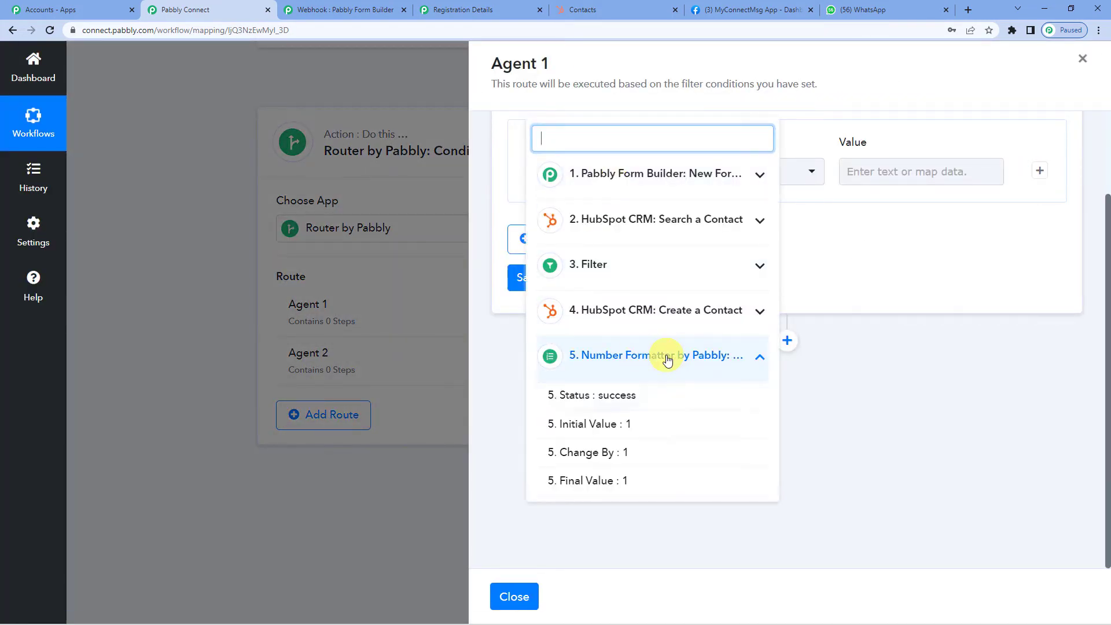
pyautogui.click(611, 483)
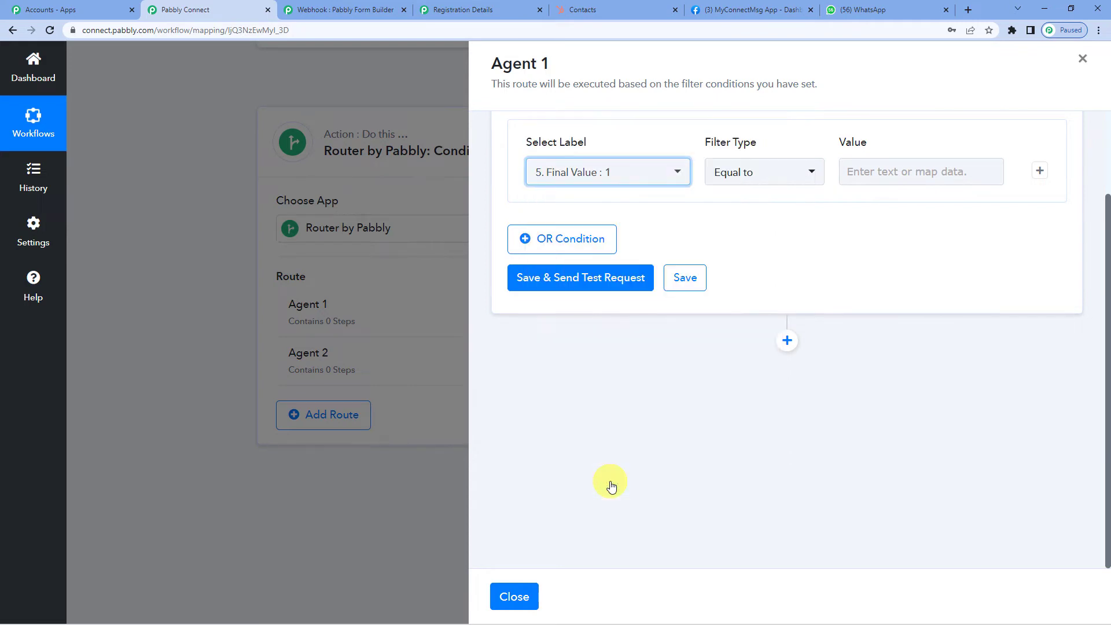
pyautogui.click(863, 170)
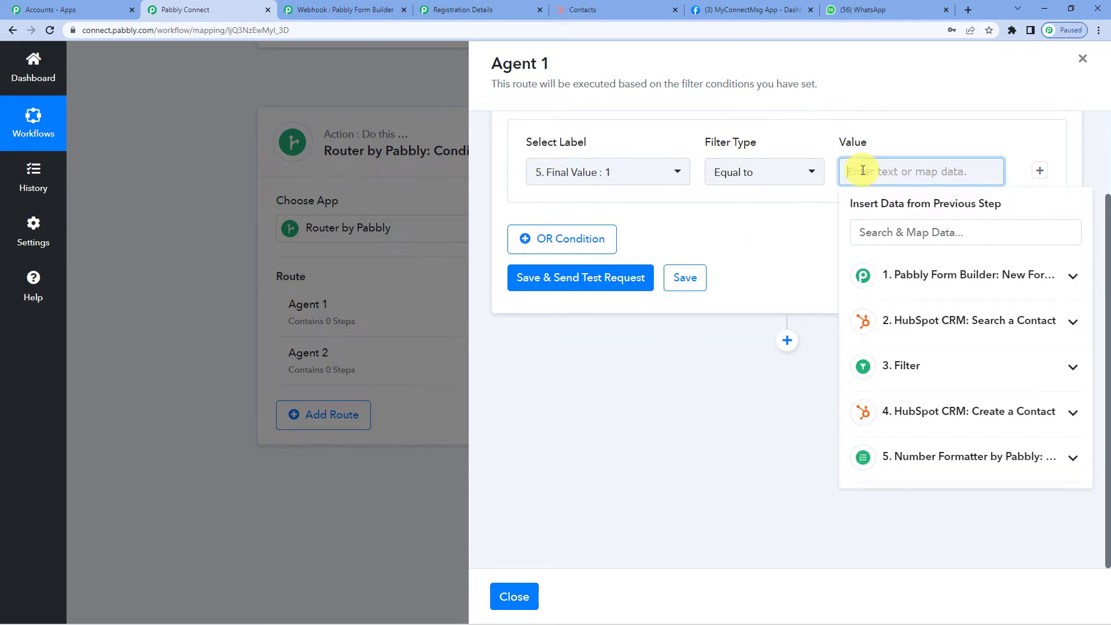
pyautogui.write('1')
pyautogui.click(779, 223)
# - Test and save the Agent 1 filter, then add an action step inside that route
pyautogui.click(589, 282)
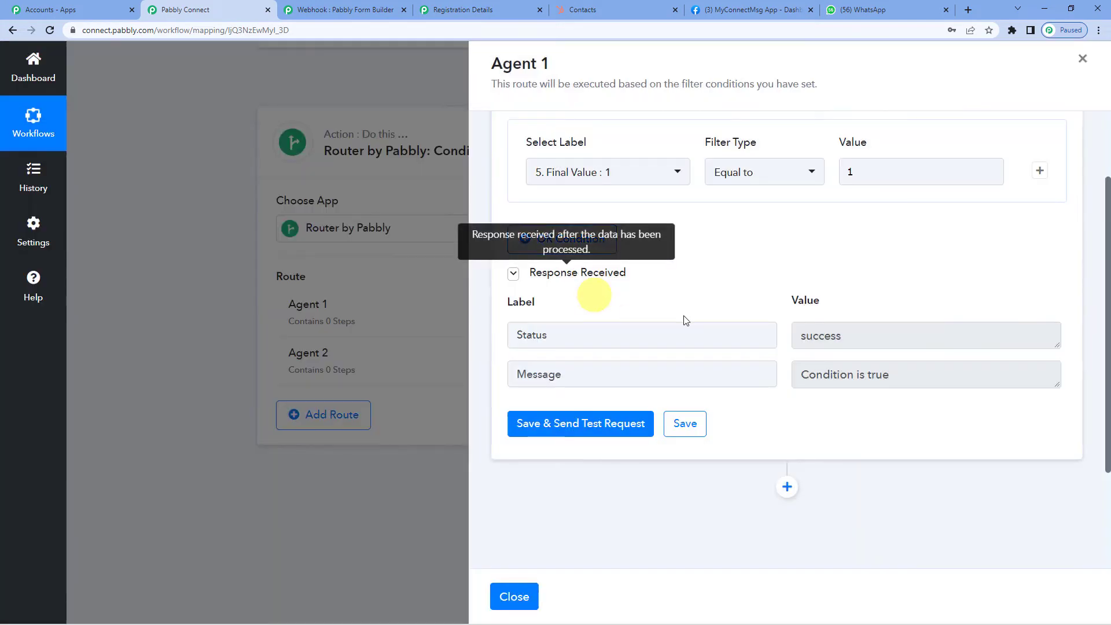
pyautogui.click(695, 434)
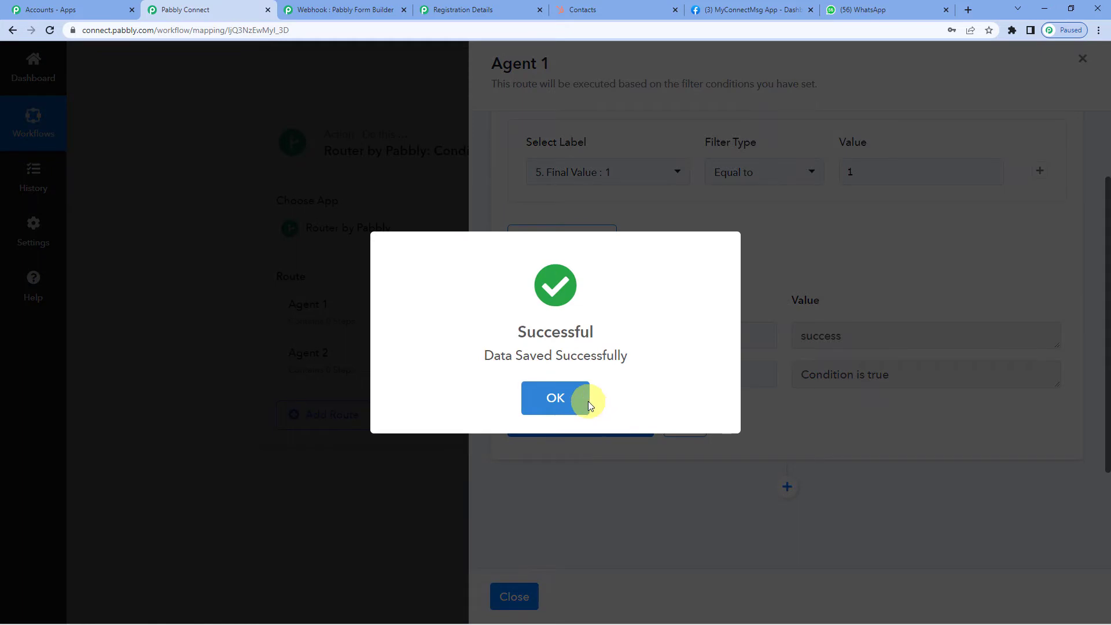
pyautogui.click(589, 401)
pyautogui.scroll(-3, 616, 370)
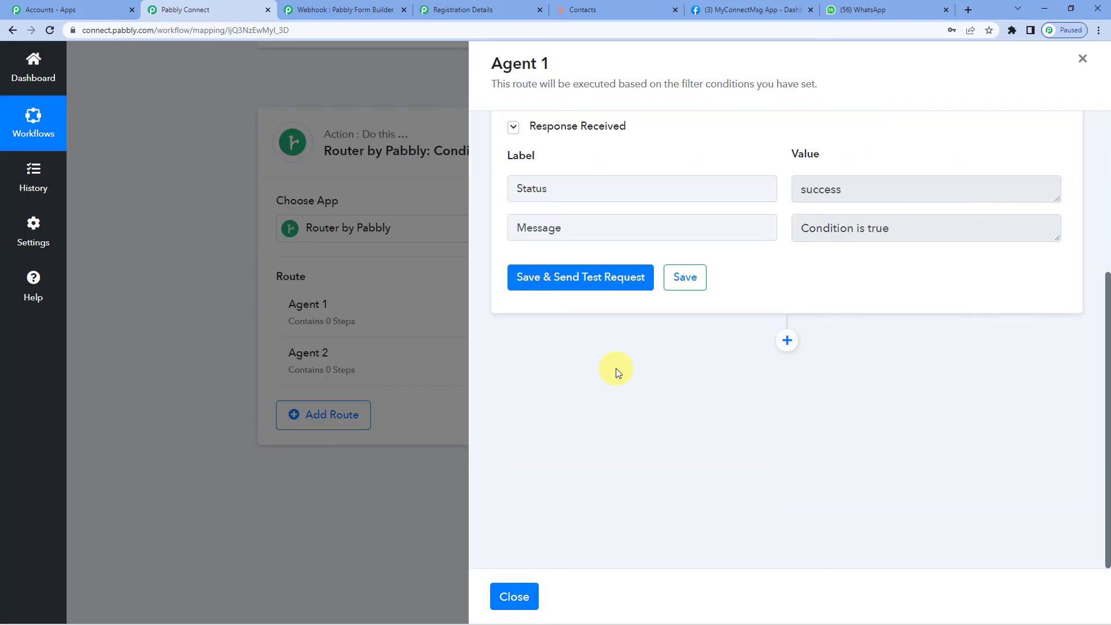
pyautogui.scroll(3, 787, 324)
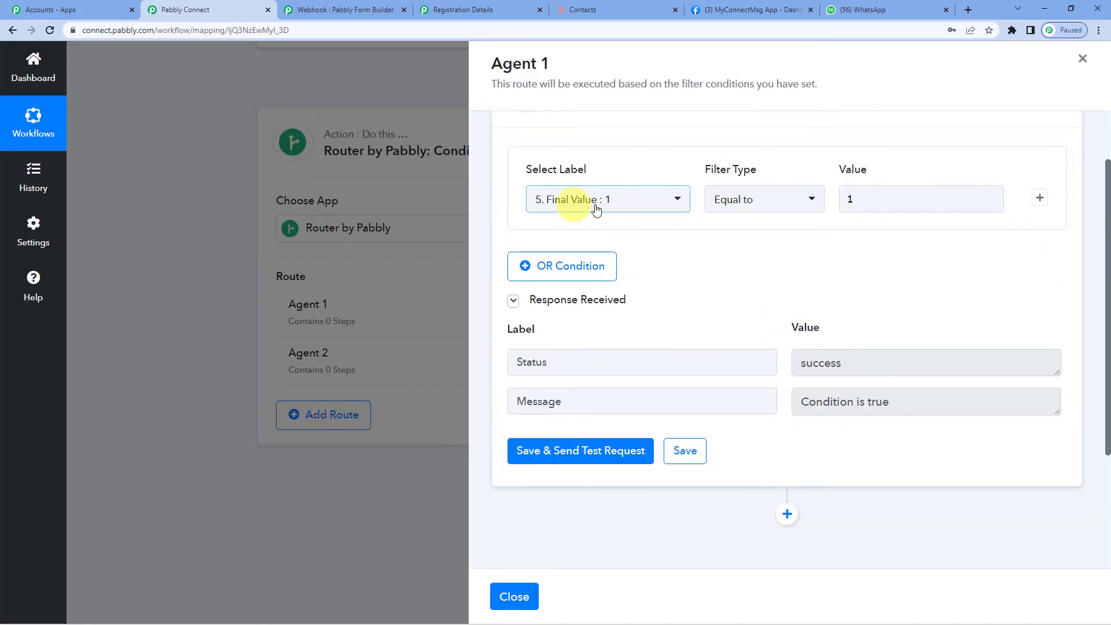
pyautogui.click(853, 201)
pyautogui.scroll(-3, 851, 200)
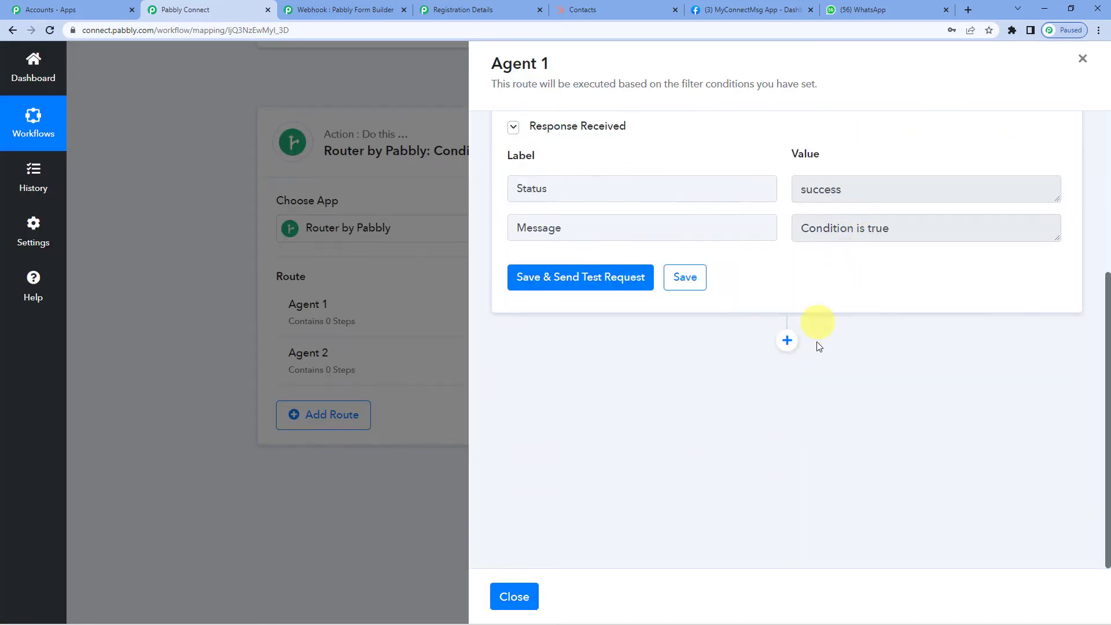
pyautogui.click(786, 340)
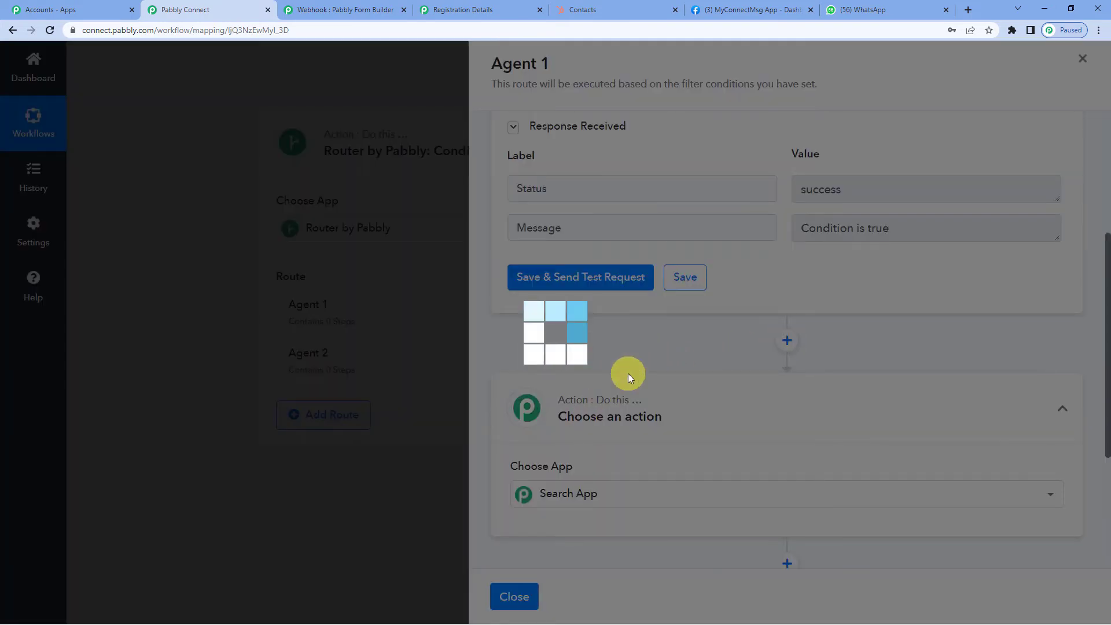
# - Make Agent 1's step a WhatsApp Cloud API Send Template Message action and begin connecting the account
pyautogui.write('whats')
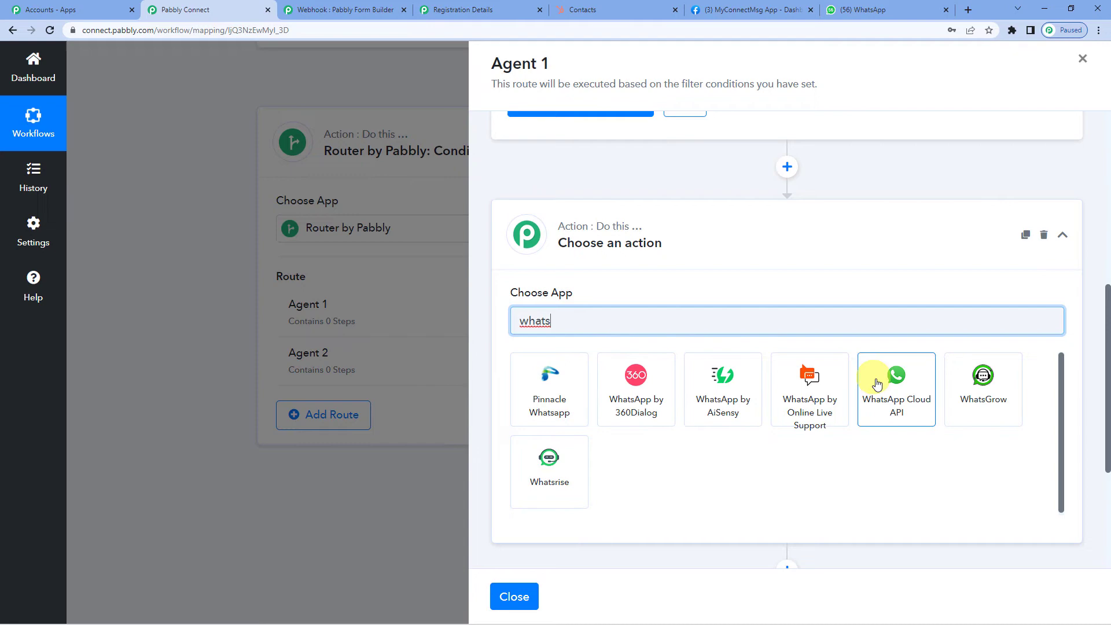
pyautogui.click(882, 379)
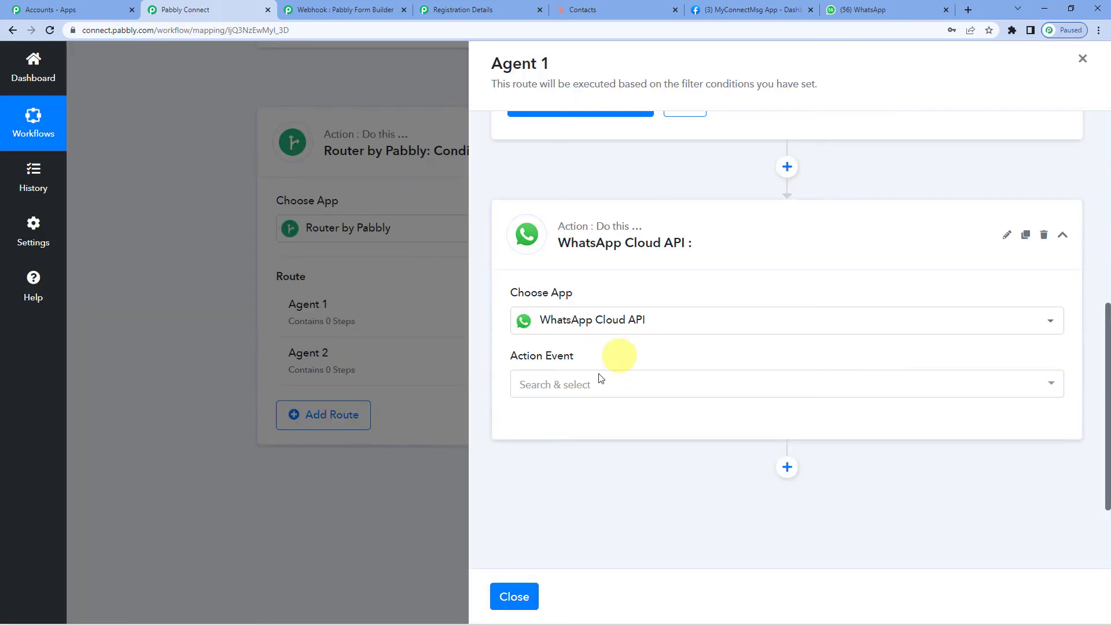
pyautogui.click(585, 385)
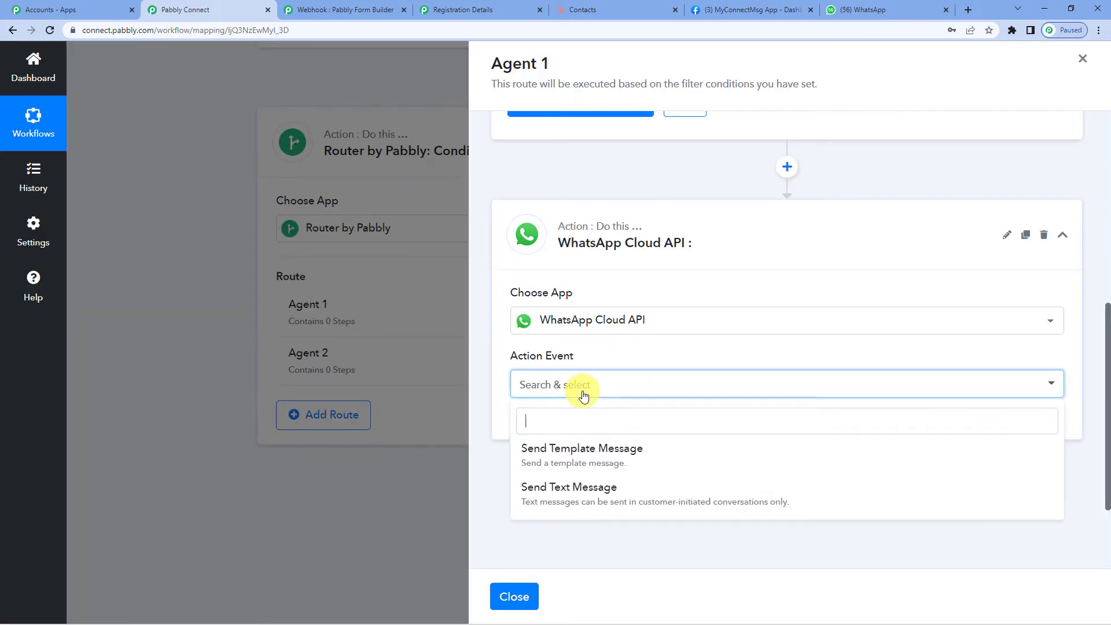
pyautogui.click(581, 454)
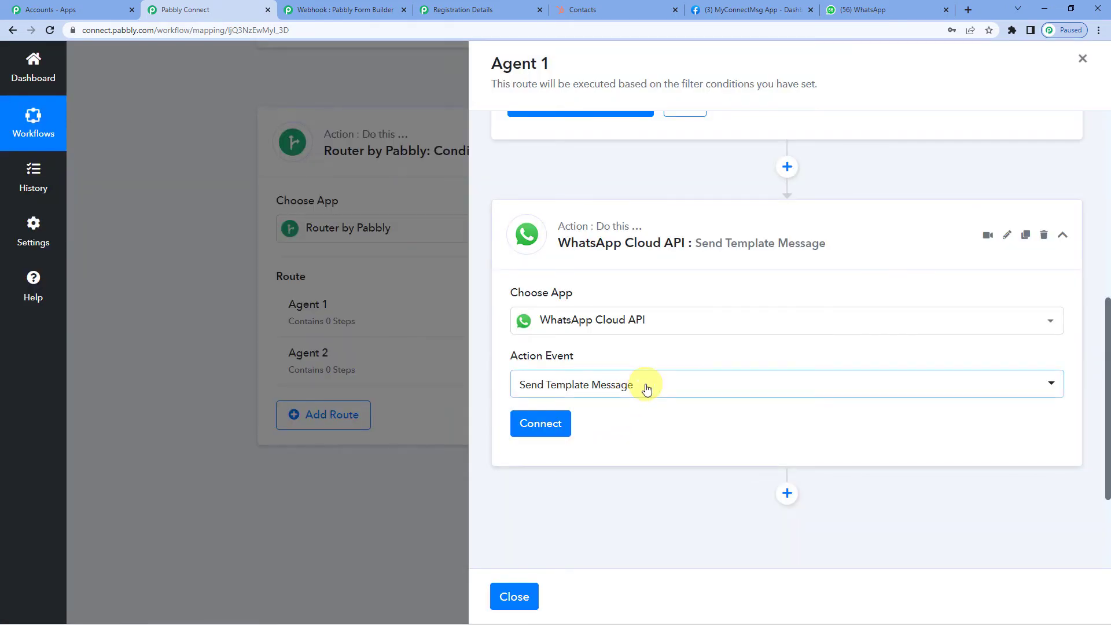
pyautogui.scroll(4, 662, 197)
pyautogui.scroll(3, 623, 233)
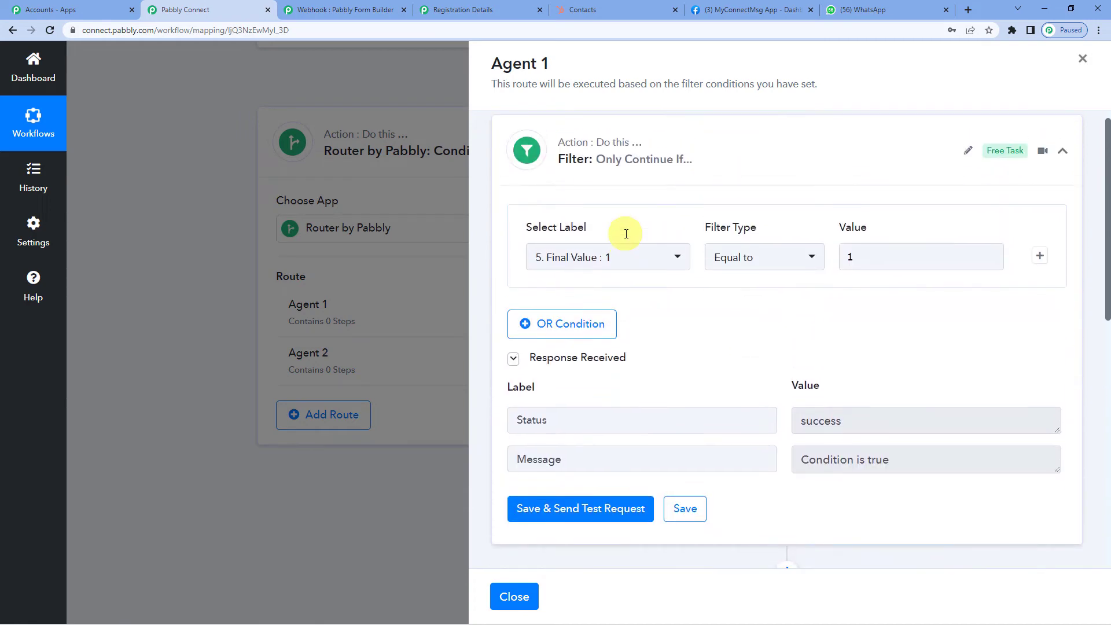
pyautogui.scroll(-4, 808, 326)
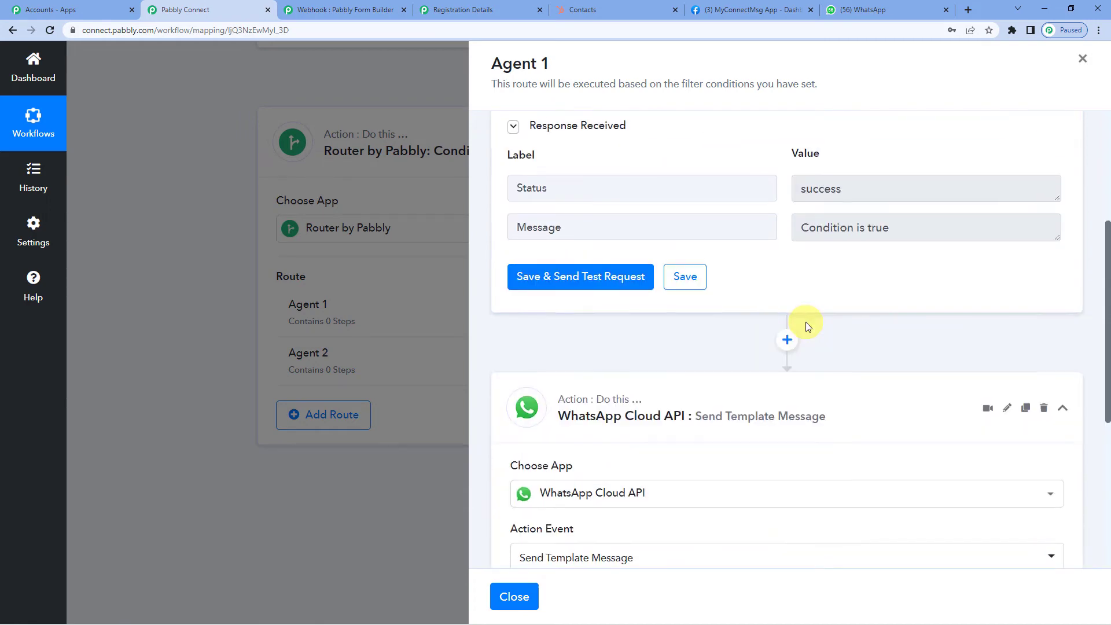
pyautogui.scroll(-3, 764, 326)
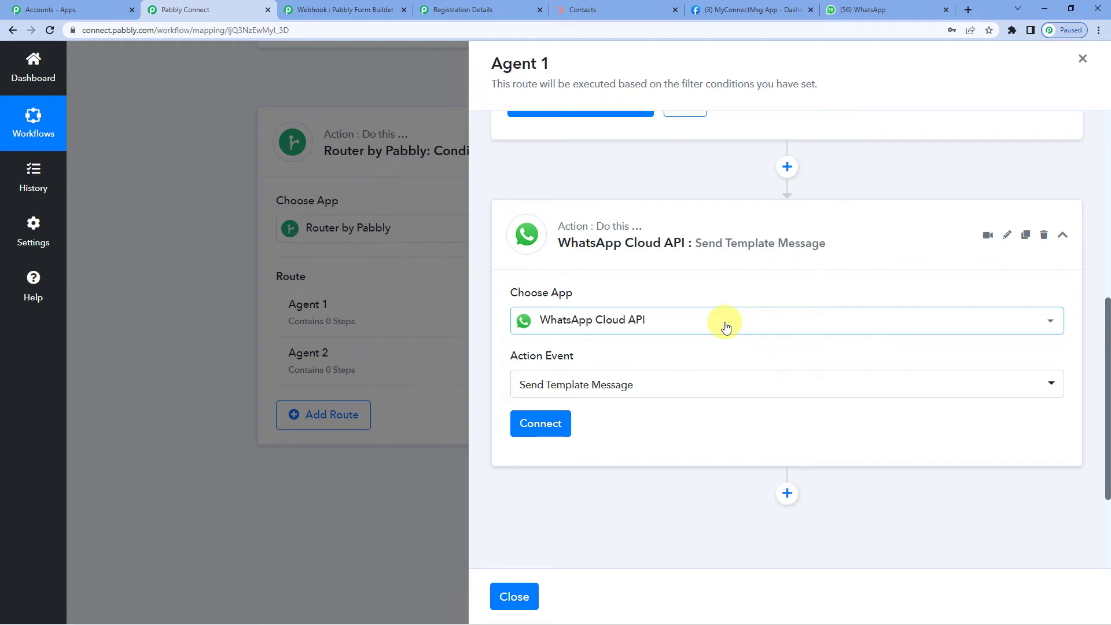
pyautogui.click(552, 418)
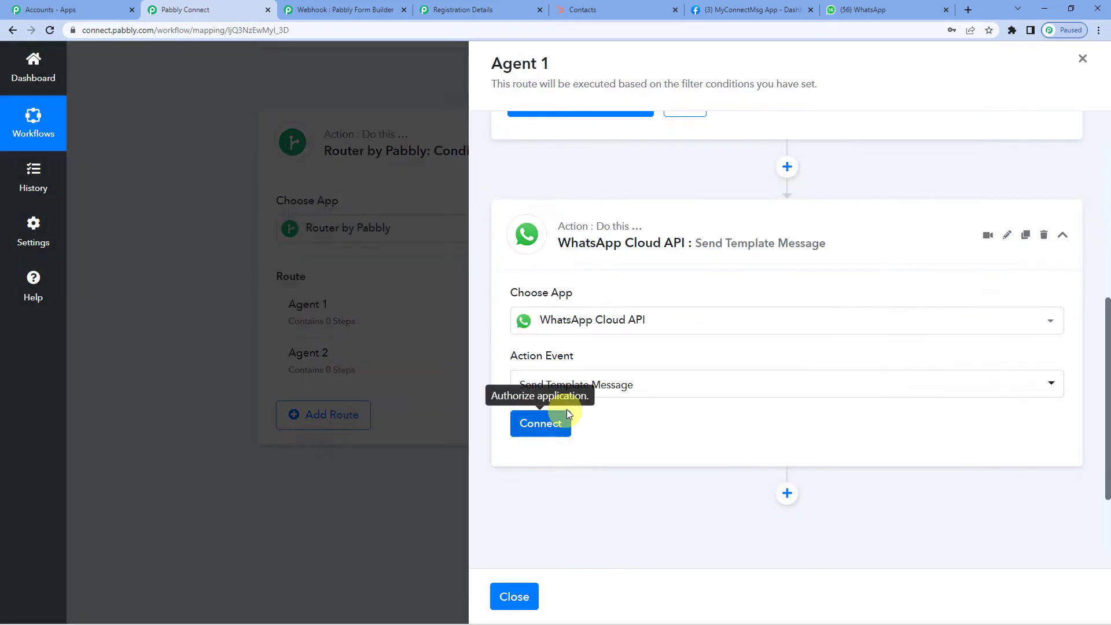
# - Choose Add New Connection for WhatsApp Cloud API, then bring up the MyConnectMsg App dashboard
pyautogui.click(515, 193)
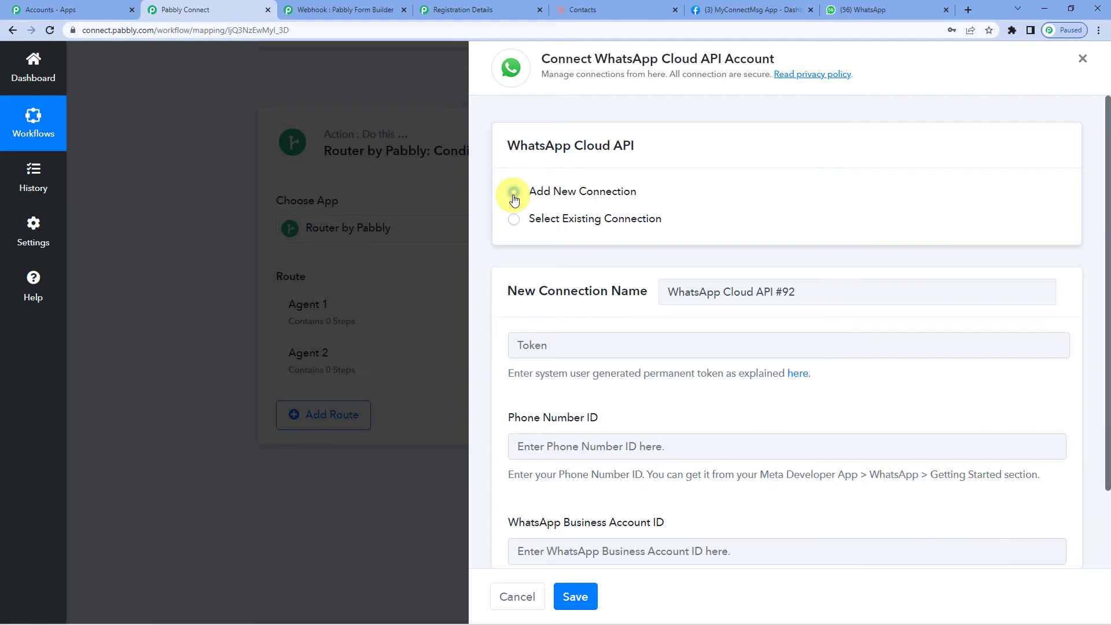
pyautogui.scroll(-2, 627, 370)
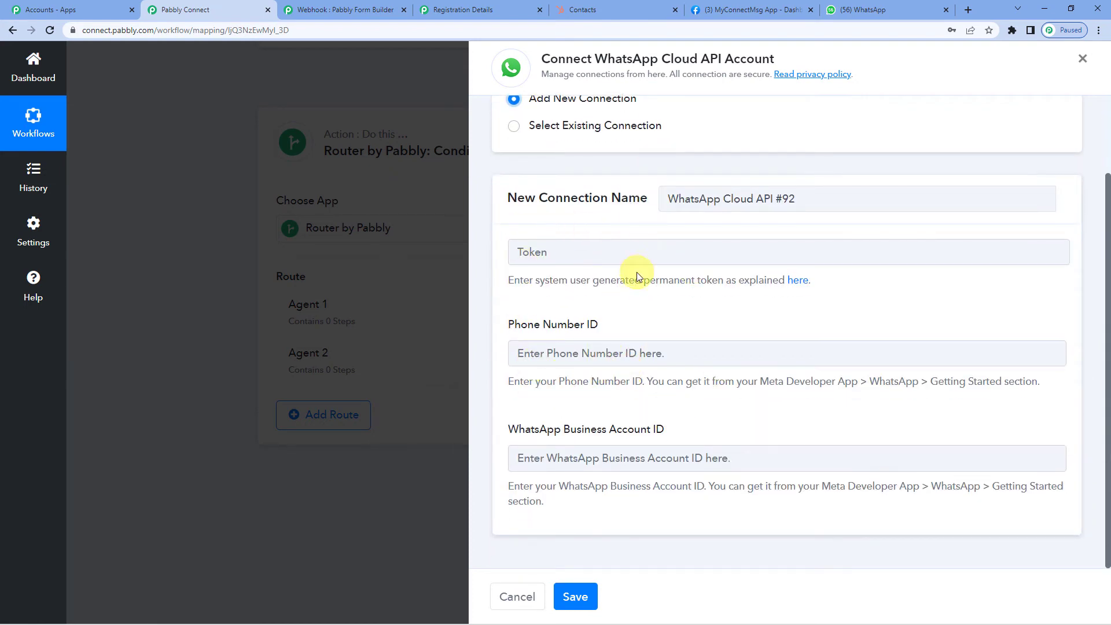
pyautogui.click(735, 8)
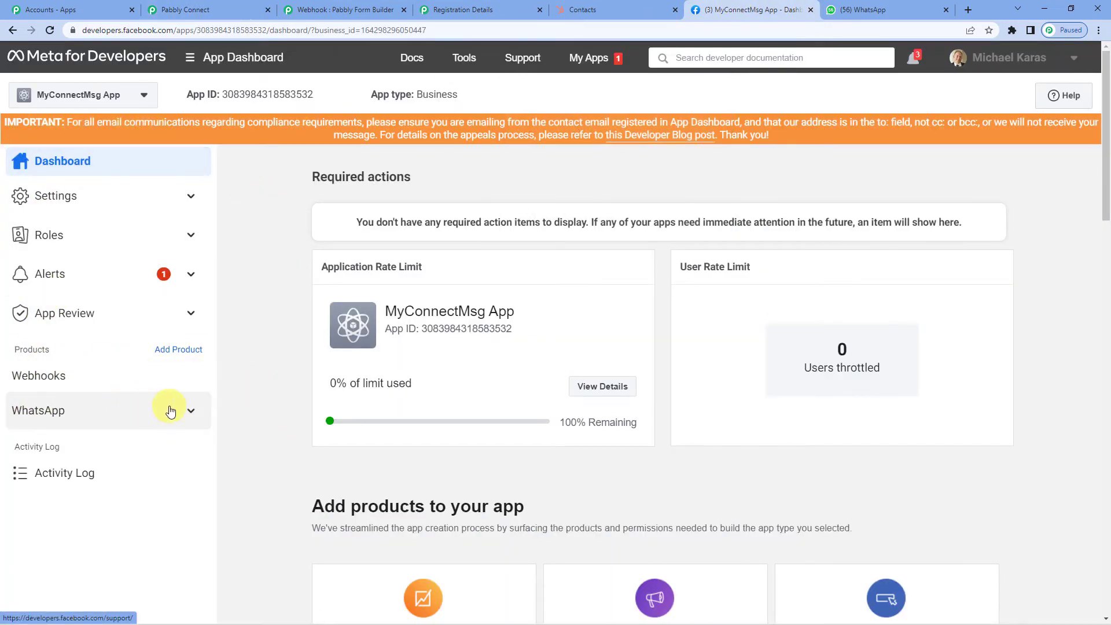
# - Copy the temporary access token from WhatsApp Getting Started into Pabbly's Token field
pyautogui.click(191, 414)
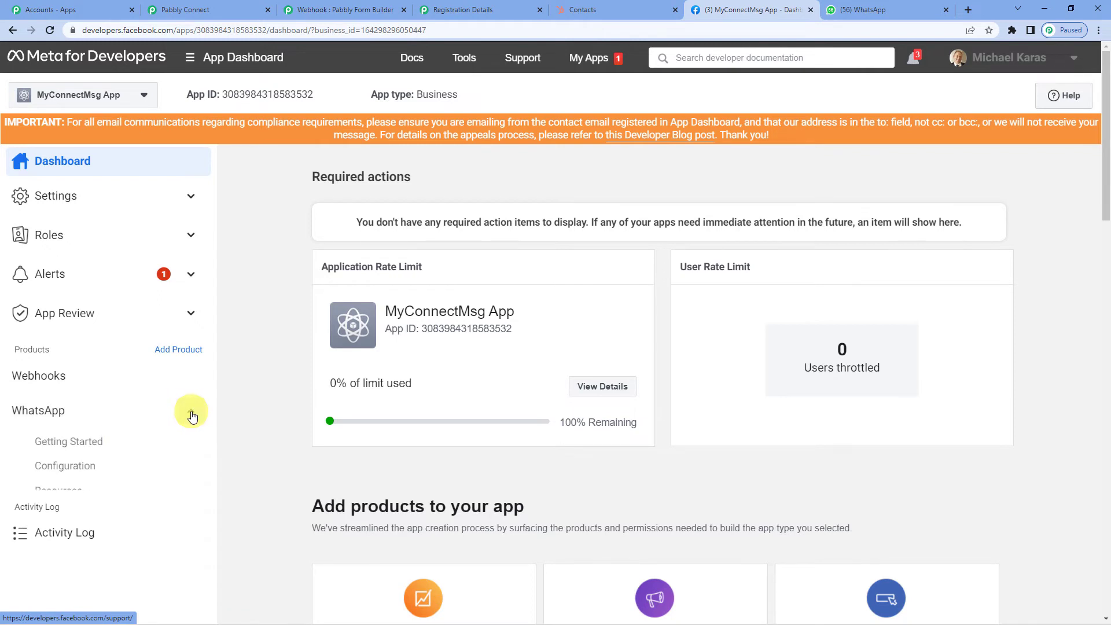
pyautogui.click(74, 443)
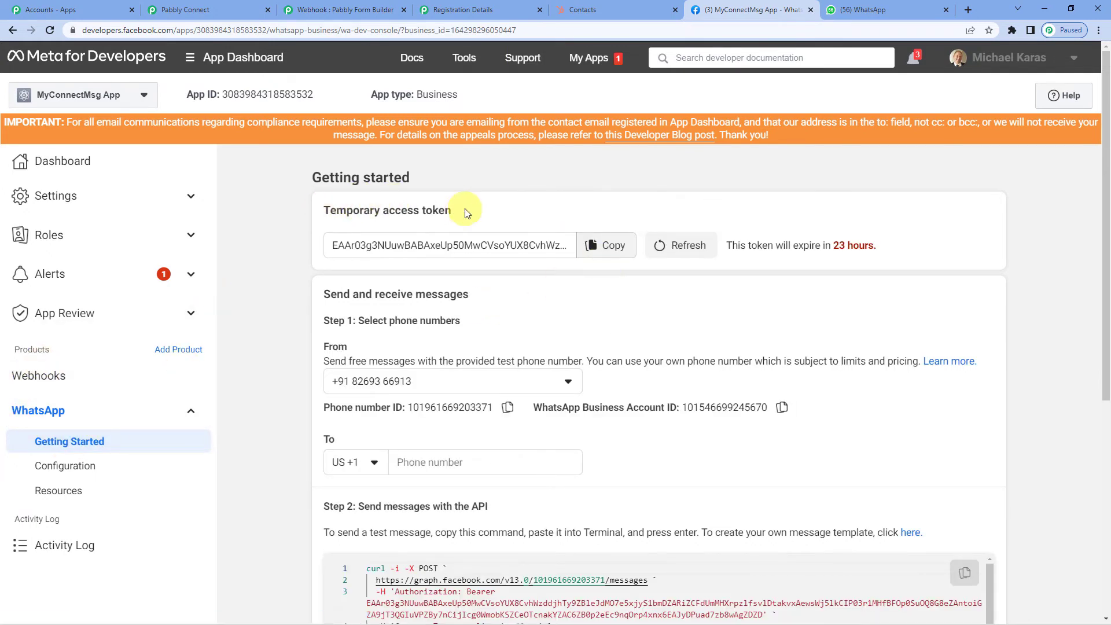
pyautogui.click(609, 251)
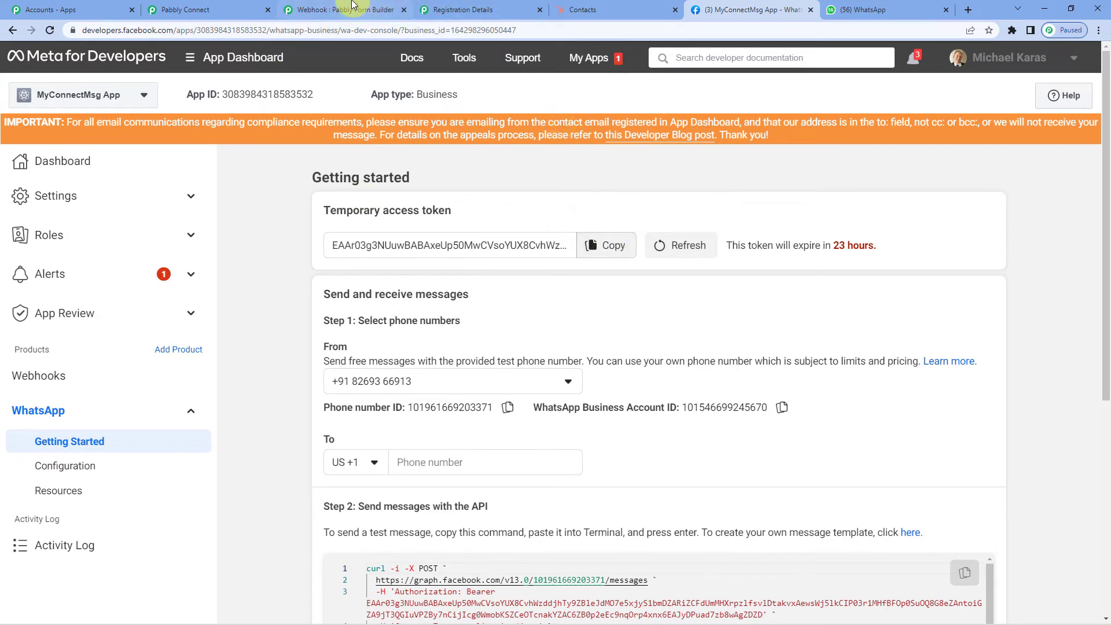
pyautogui.click(241, 5)
pyautogui.click(588, 258)
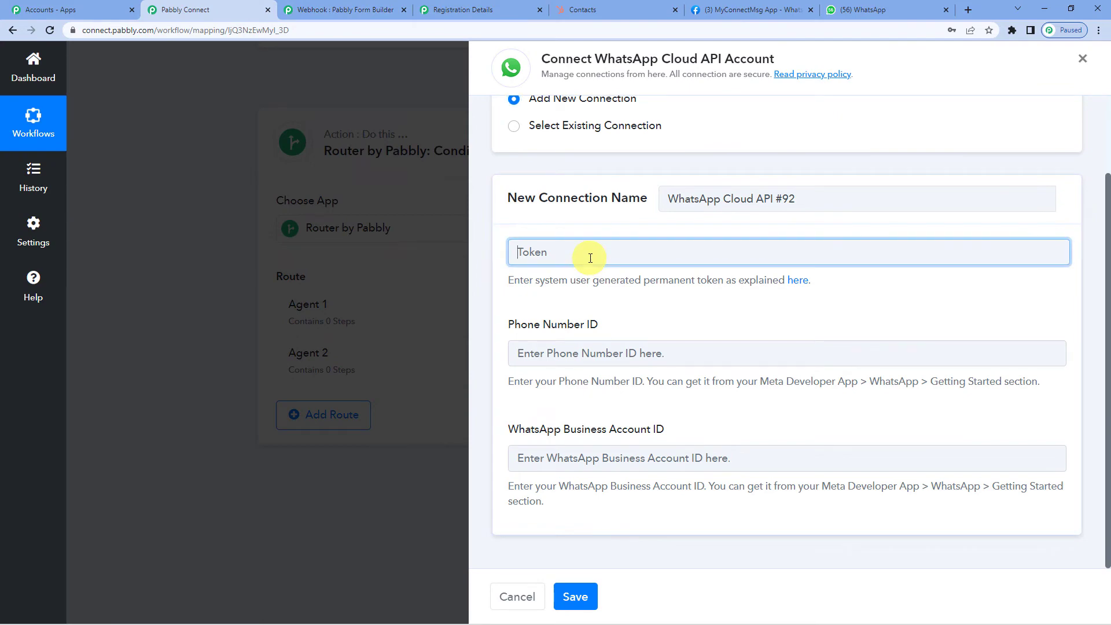
pyautogui.hotkey('ctrl', 'v')
# - Copy the phone number ID from the WhatsApp Getting Started page
pyautogui.click(727, 9)
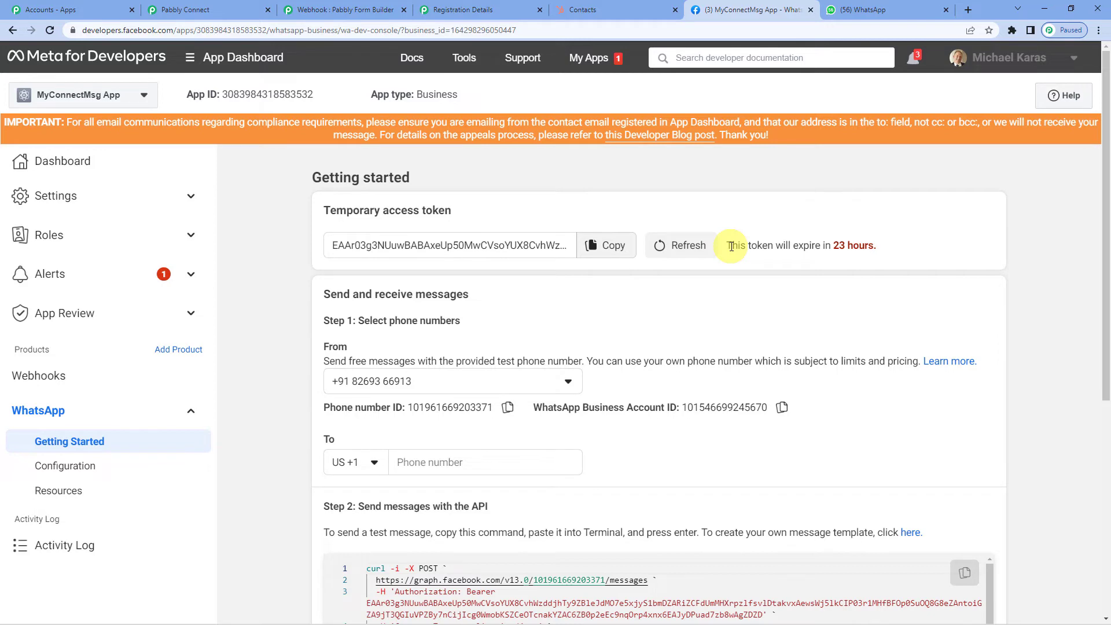
pyautogui.scroll(-3, 528, 228)
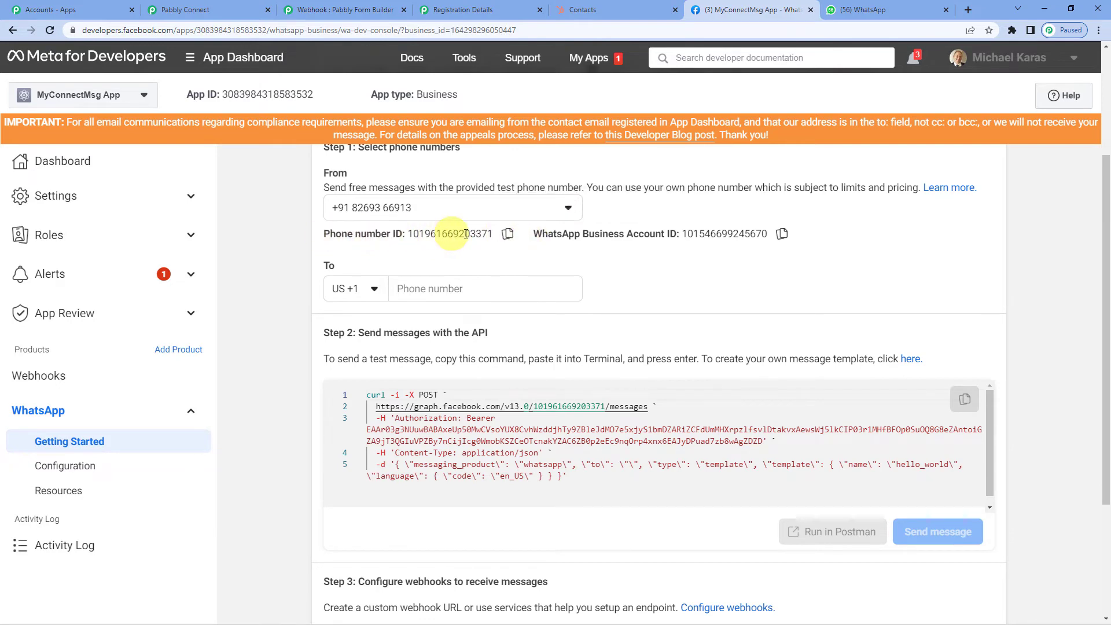
pyautogui.click(509, 234)
# - Paste the copied phone number ID into the Phone Number ID field
pyautogui.click(228, 9)
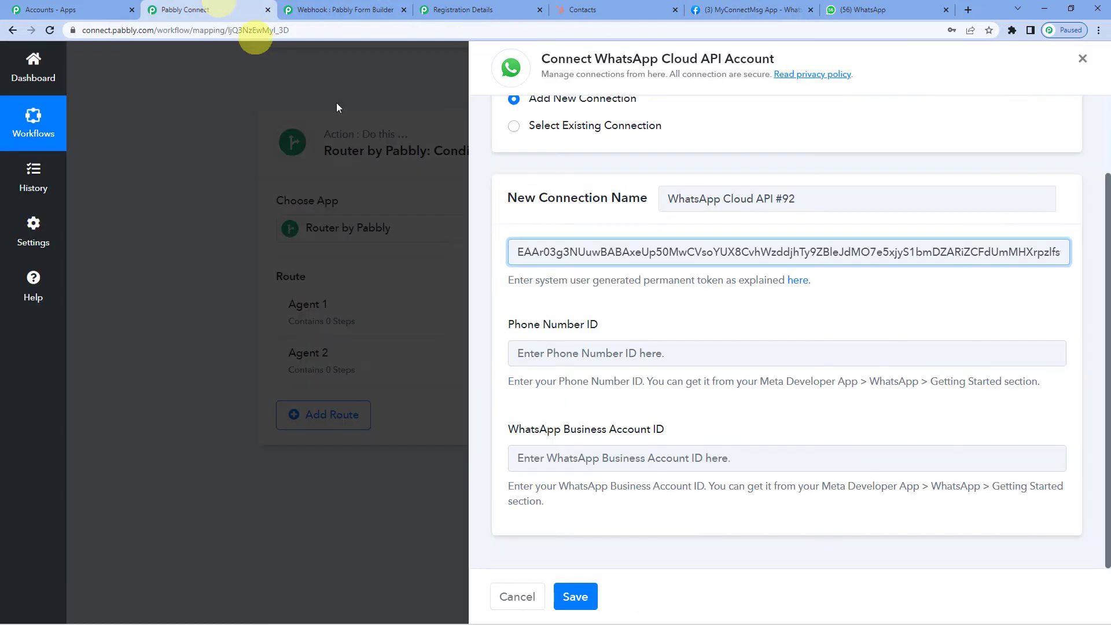
pyautogui.click(604, 360)
pyautogui.hotkey('ctrl', 'v')
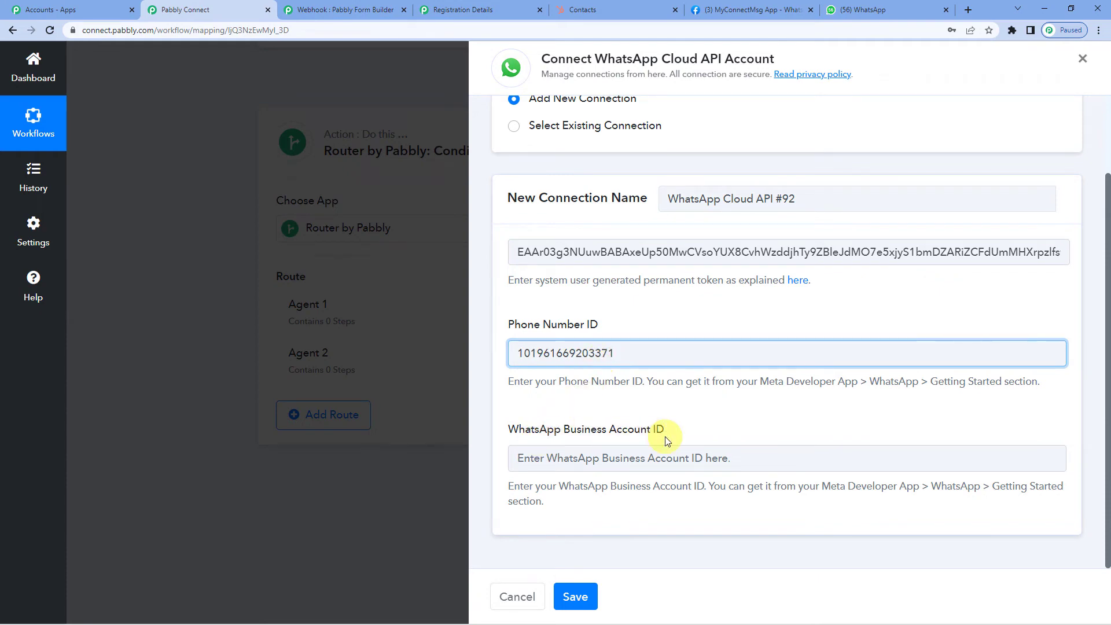
# - Copy the WhatsApp Business Account ID into its field and save the connection
pyautogui.click(703, 5)
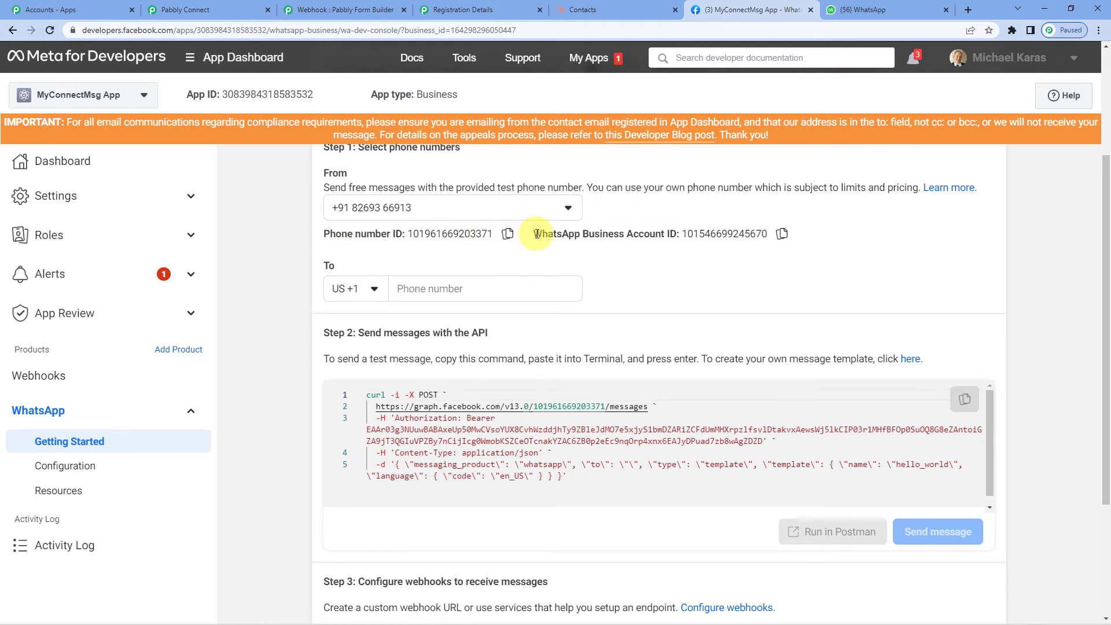
pyautogui.click(780, 234)
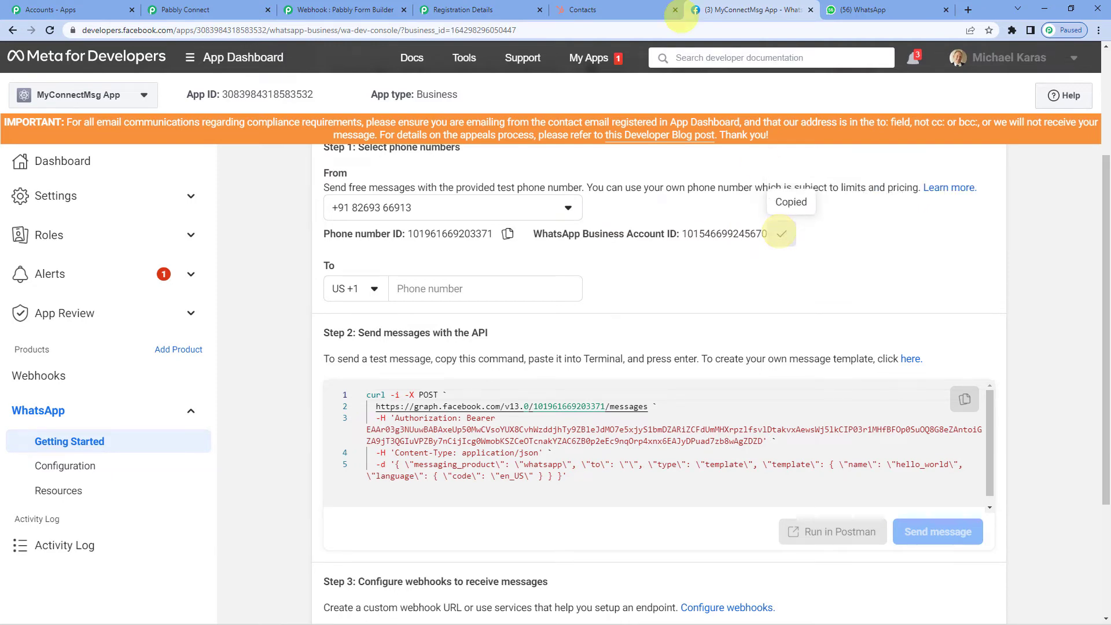
pyautogui.click(234, 10)
pyautogui.click(563, 459)
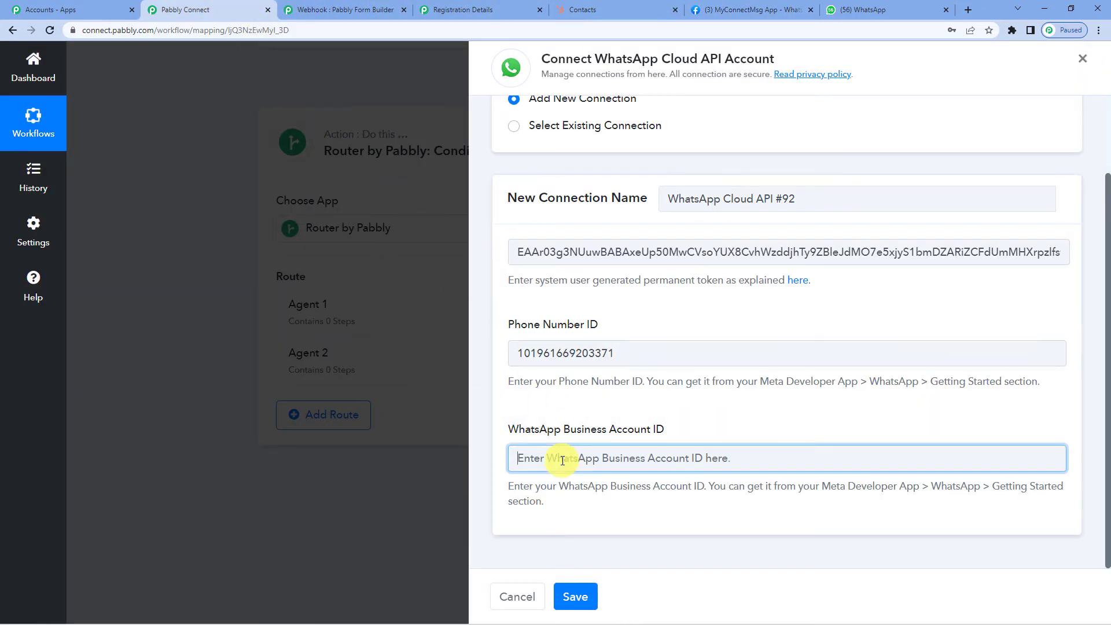
pyautogui.hotkey('ctrl', 'v')
pyautogui.click(576, 596)
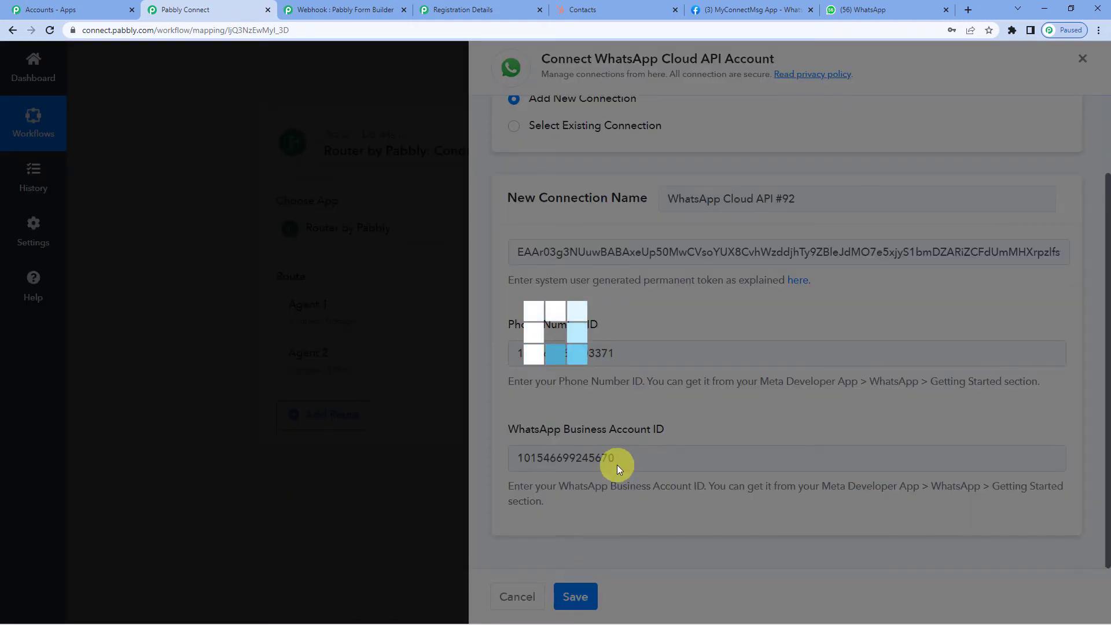
pyautogui.scroll(-2, 618, 465)
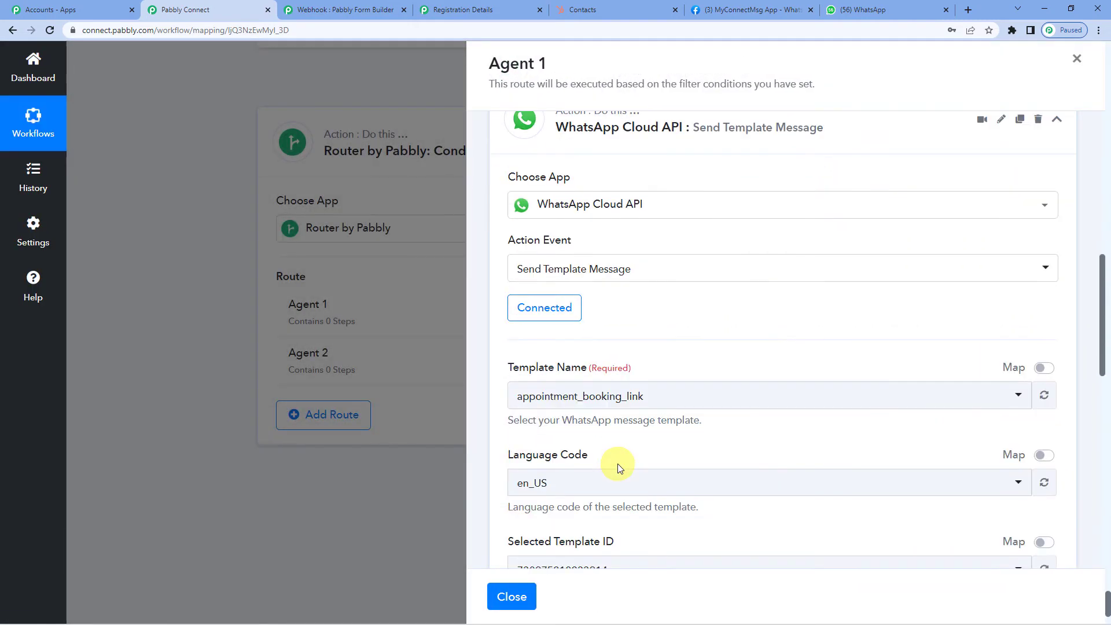
# - Select lead_assign as the WhatsApp step's template and review it in WhatsApp Manager
pyautogui.scroll(-2, 631, 376)
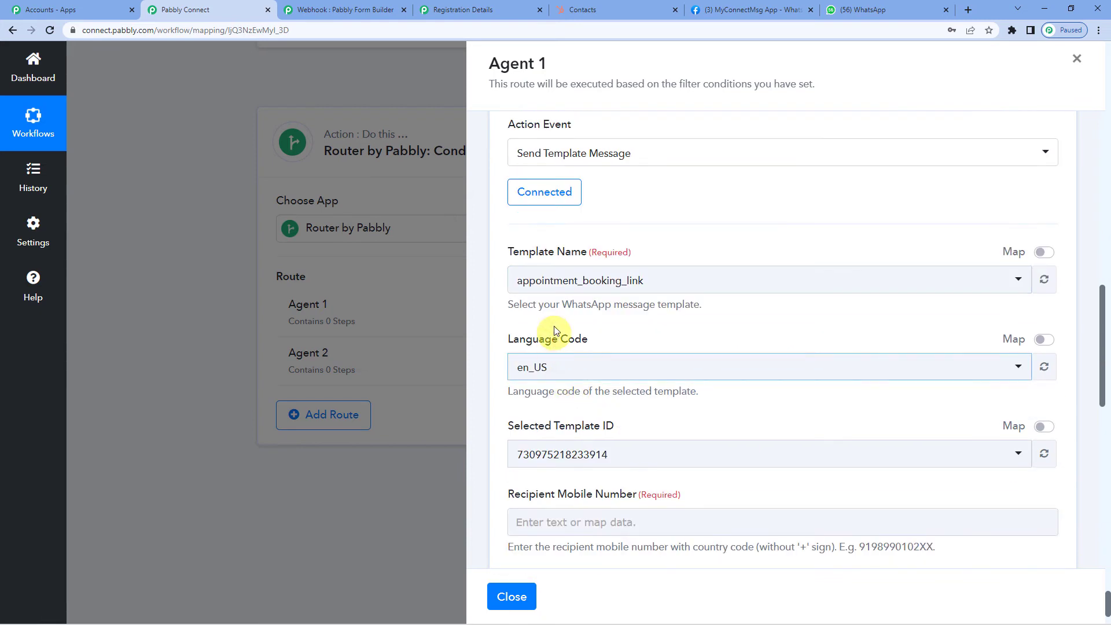
pyautogui.scroll(2, 616, 294)
pyautogui.scroll(-2, 616, 294)
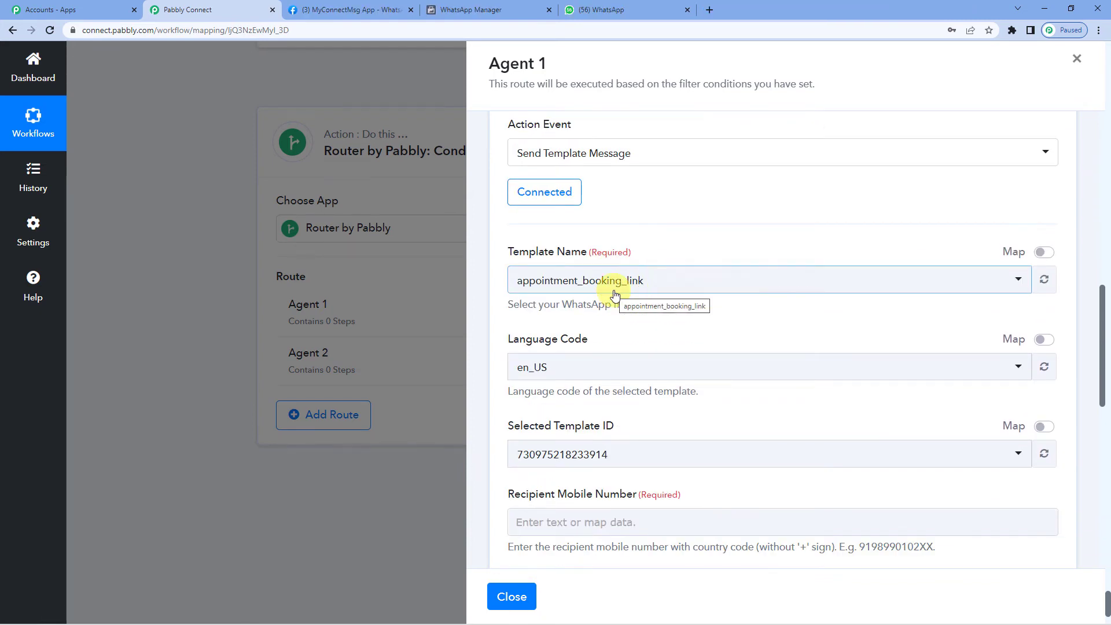
pyautogui.click(603, 279)
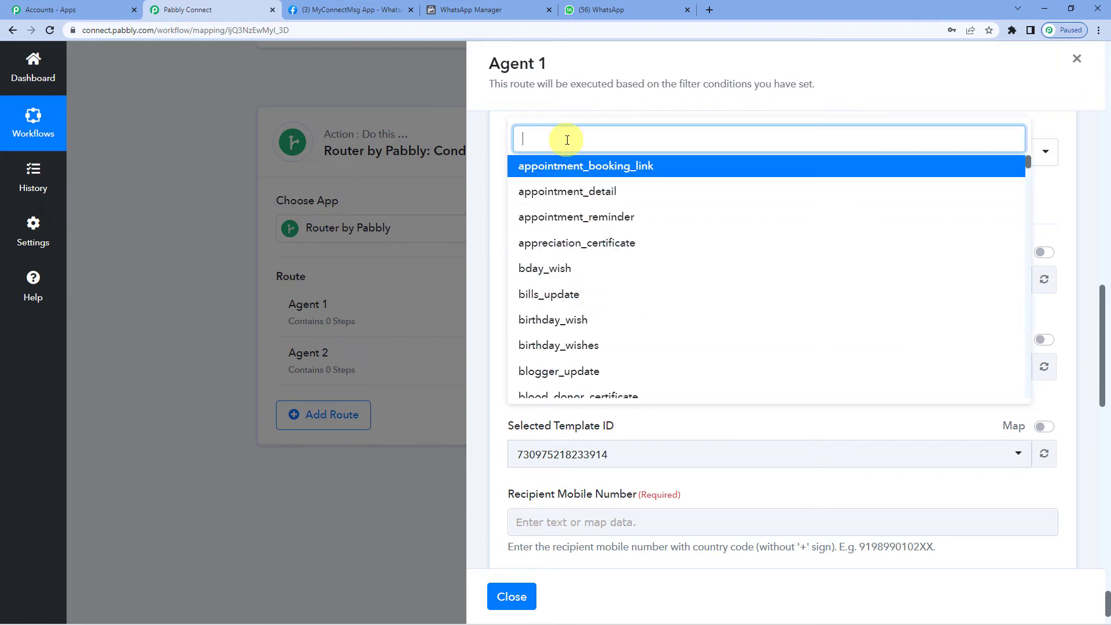
pyautogui.write('lead')
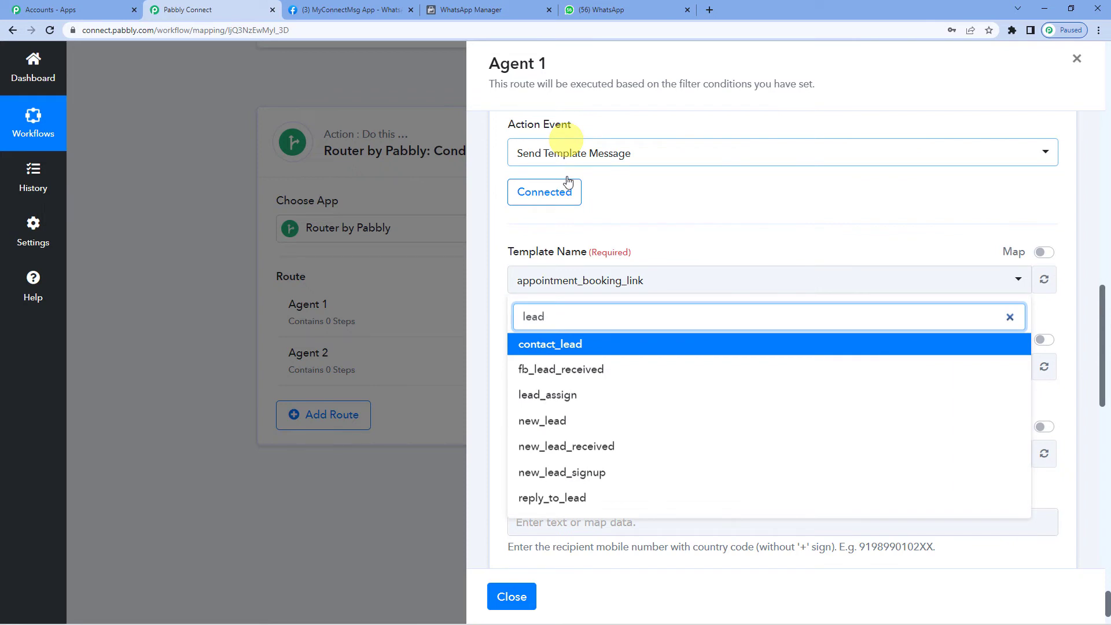
pyautogui.click(561, 396)
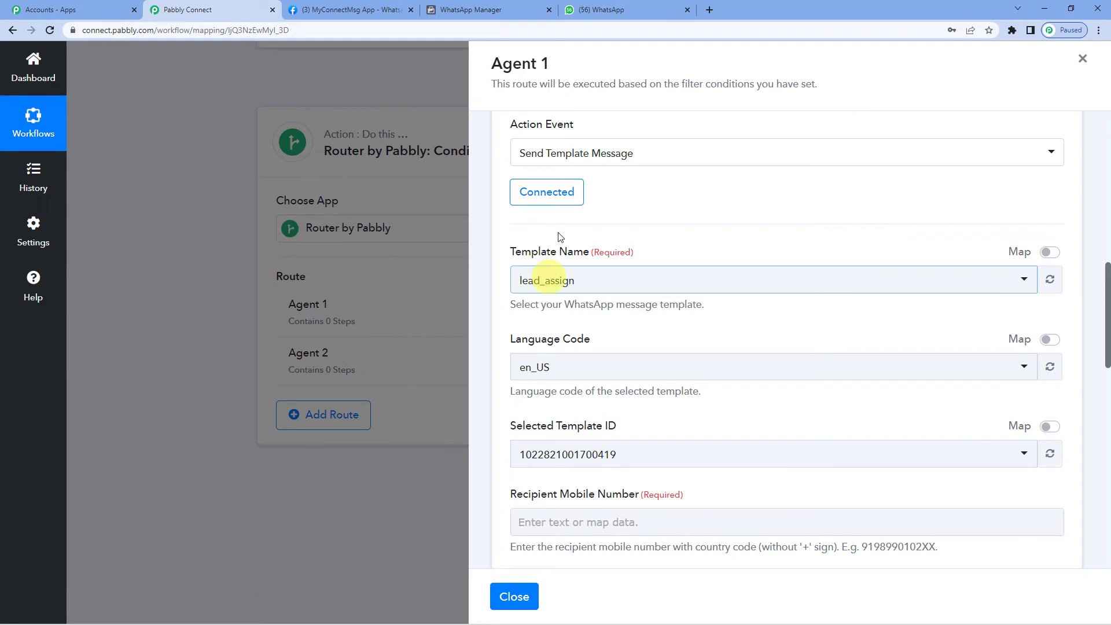
pyautogui.click(485, 7)
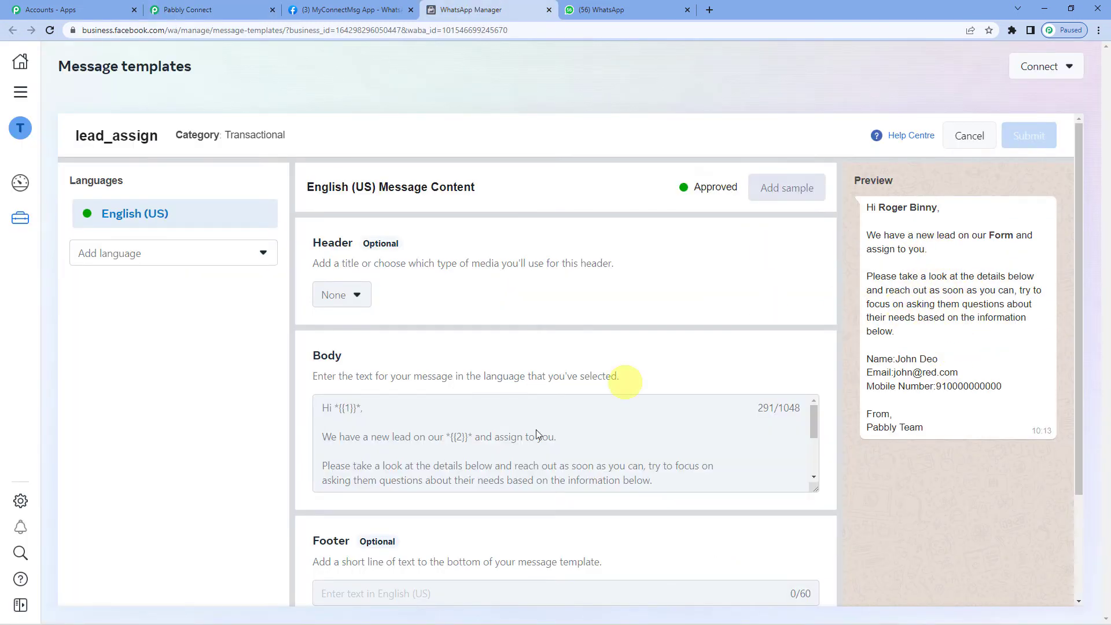
# - Check the lead_assign body's Name, Email and Mobile Number placeholders, then go back to Pabbly Connect
pyautogui.scroll(-3, 384, 427)
pyautogui.scroll(3, 341, 414)
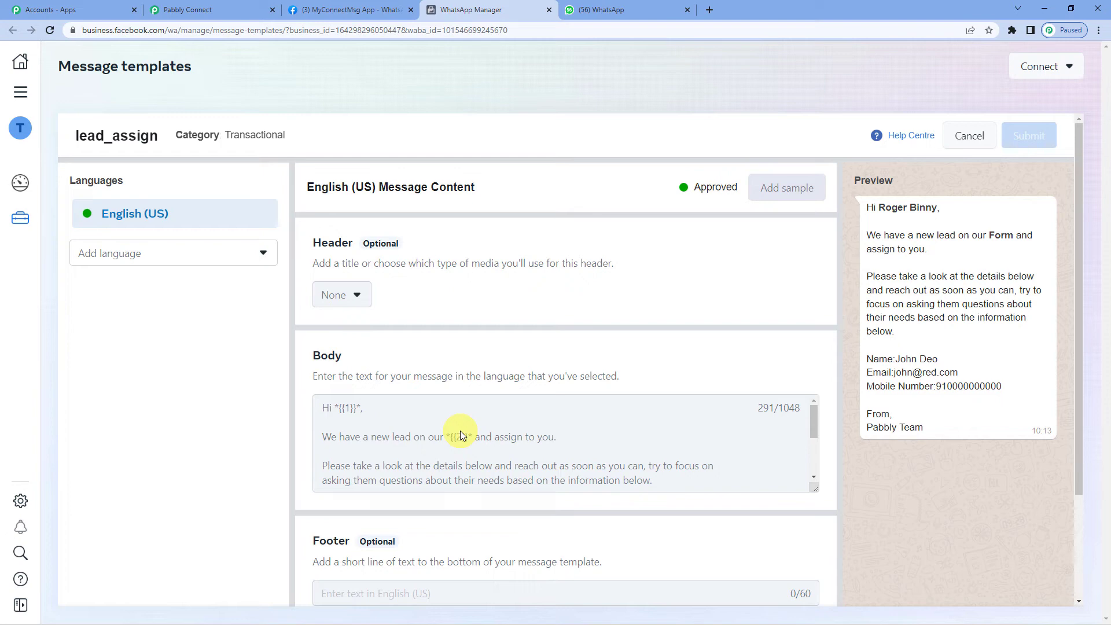
pyautogui.scroll(-3, 454, 436)
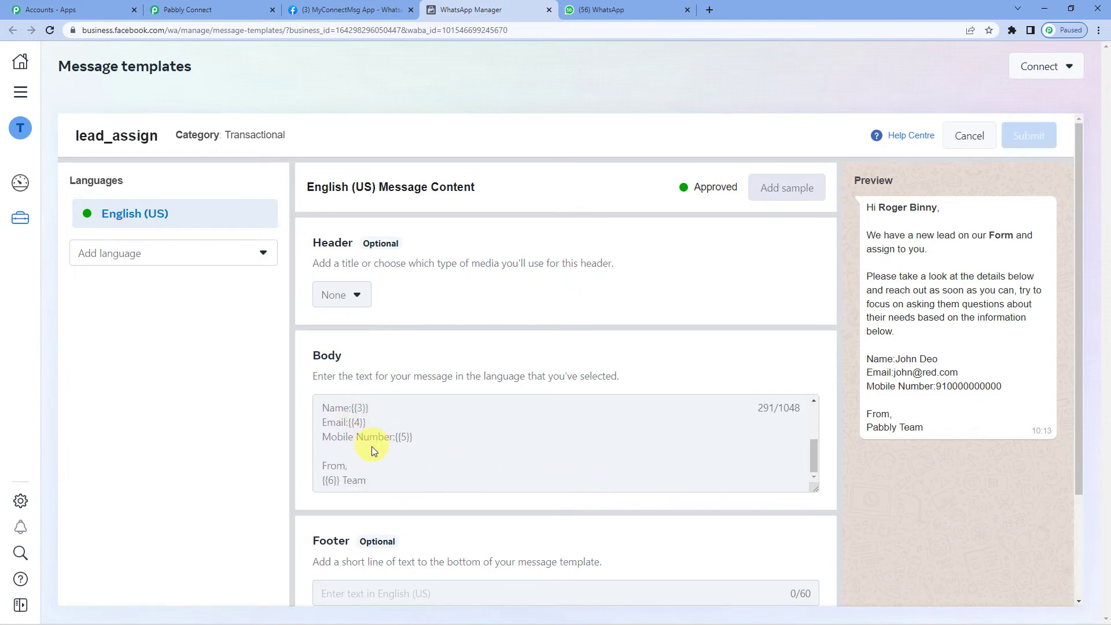
pyautogui.click(237, 8)
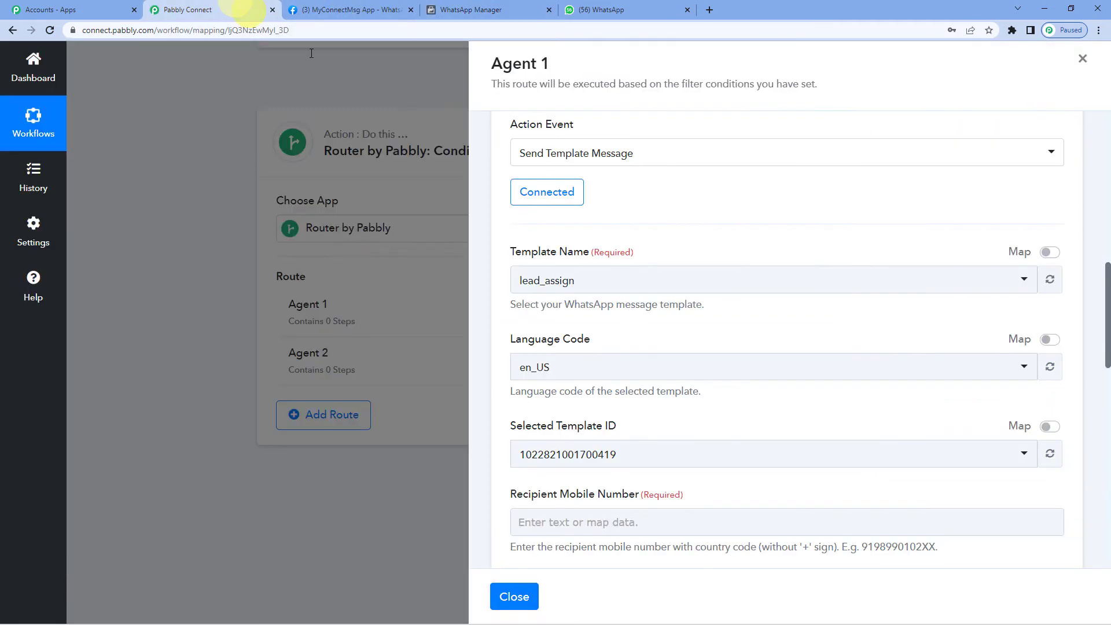
# - Enter the agent's mobile number, with the 91 country code, as Agent 1's recipient number
pyautogui.scroll(-2, 586, 287)
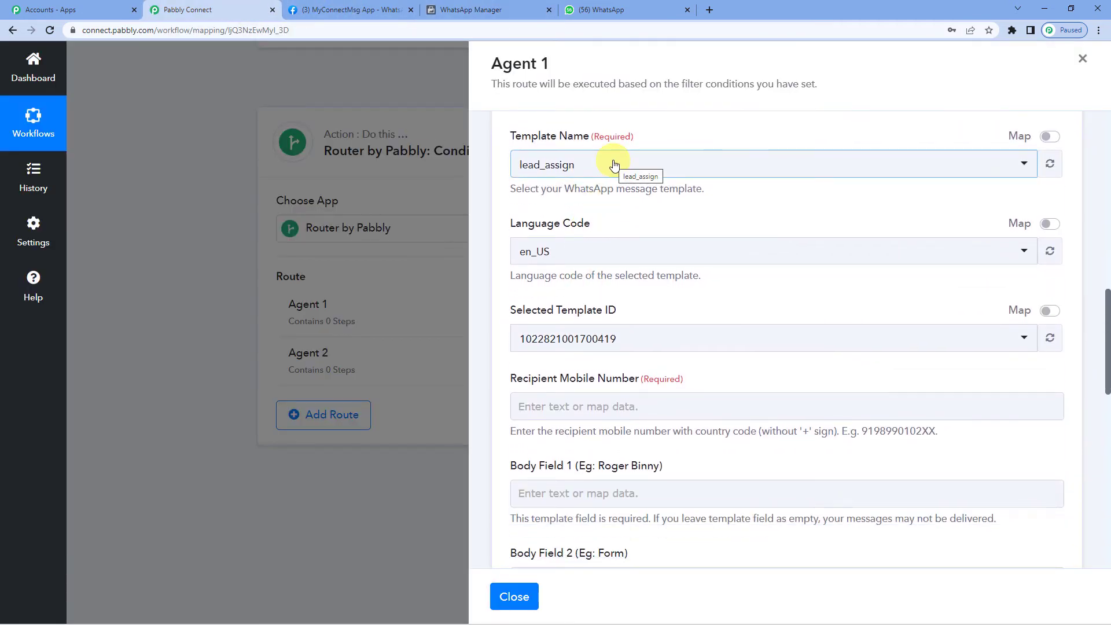
pyautogui.scroll(-2, 611, 163)
pyautogui.click(575, 291)
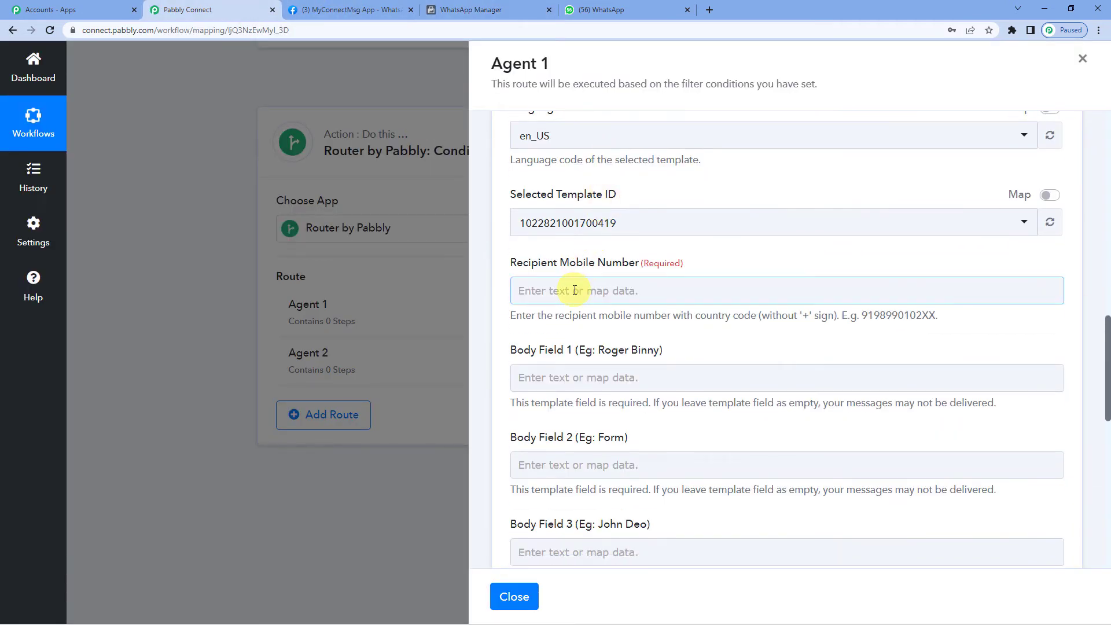
pyautogui.click(575, 291)
pyautogui.click(501, 277)
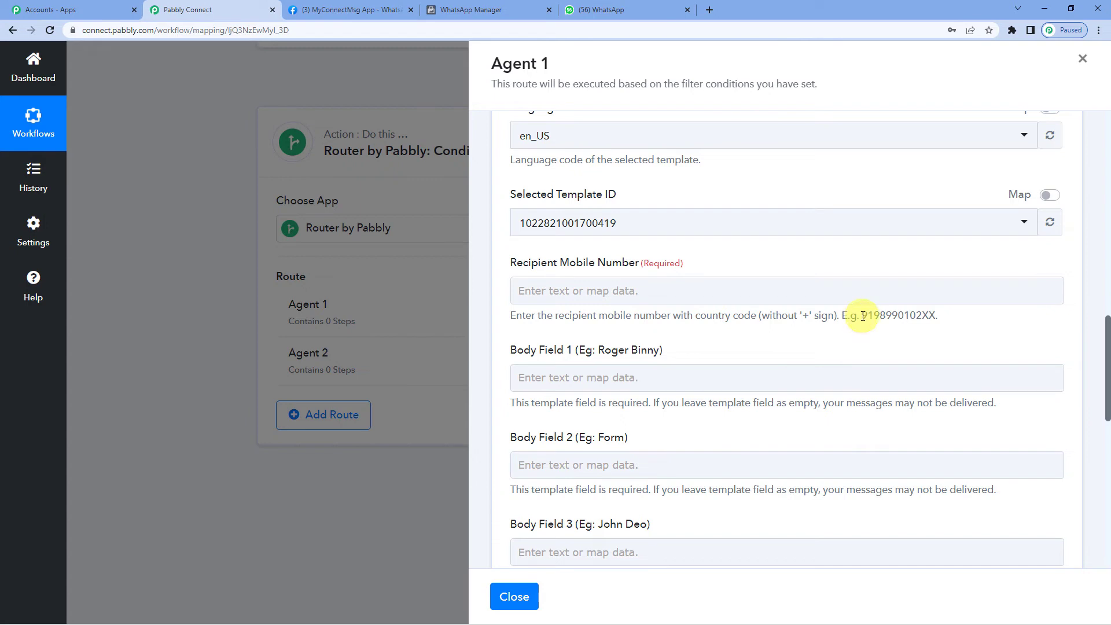
pyautogui.moveTo(862, 315); pyautogui.dragTo(874, 316)
pyautogui.click(754, 292)
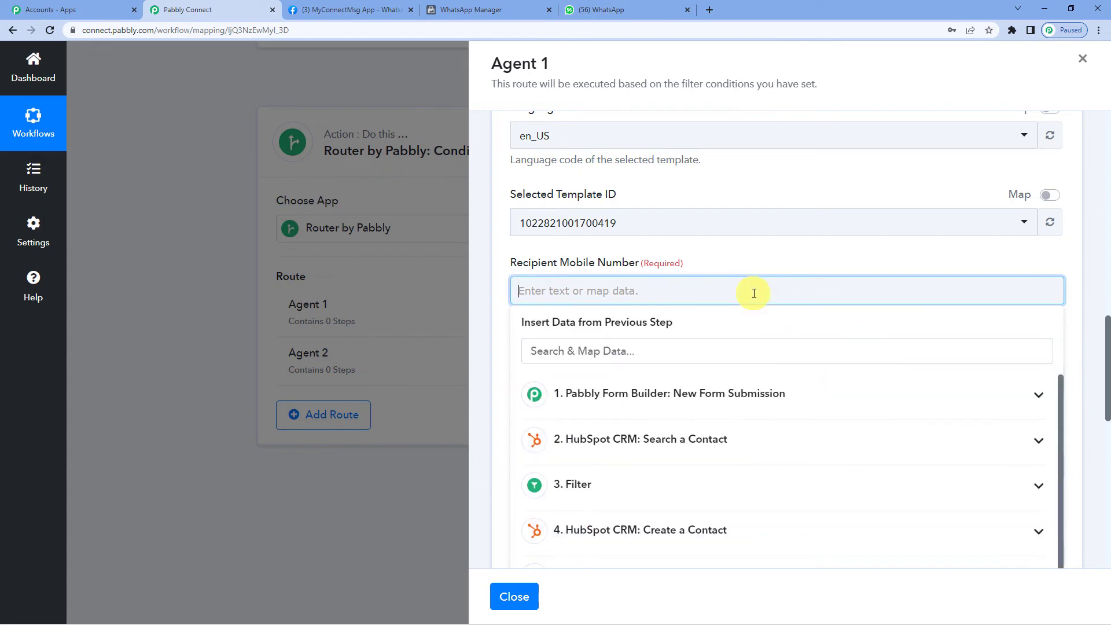
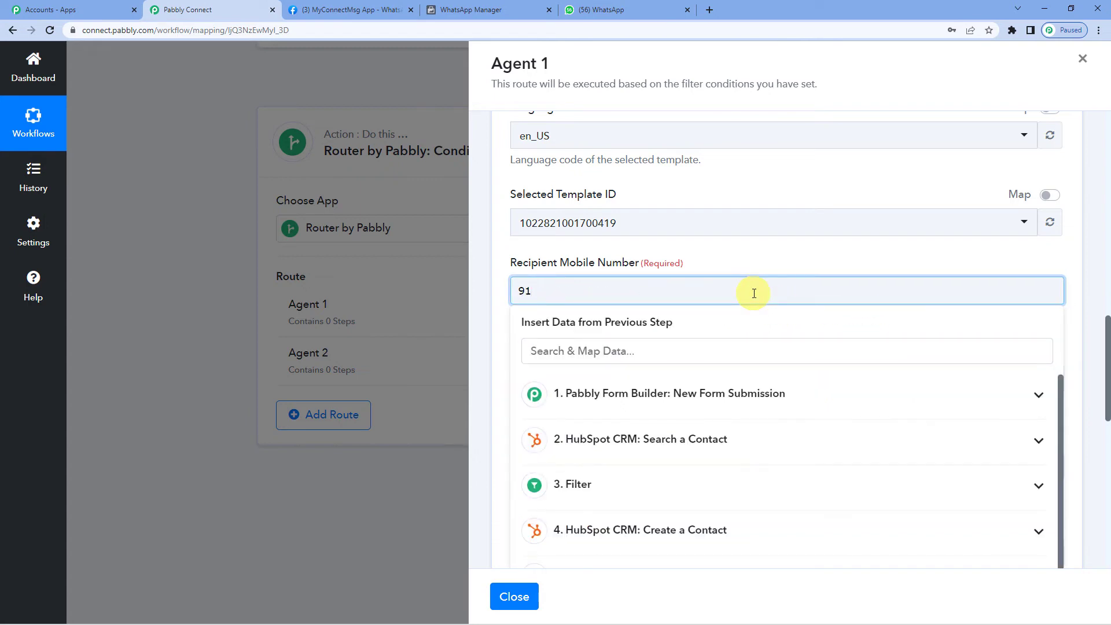
pyautogui.click(727, 264)
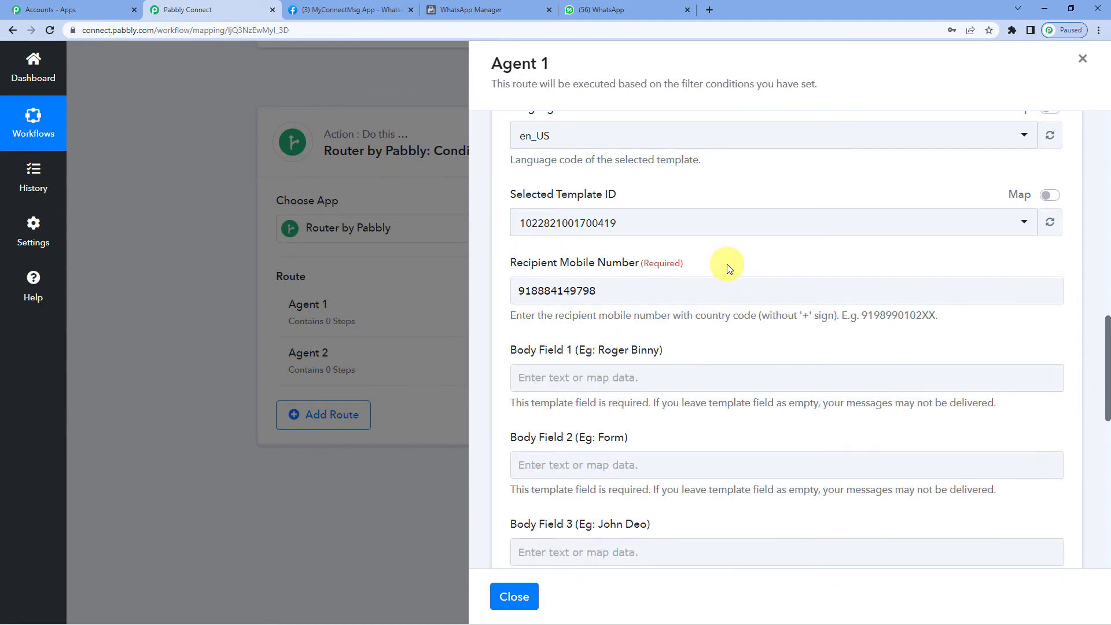
pyautogui.click(604, 296)
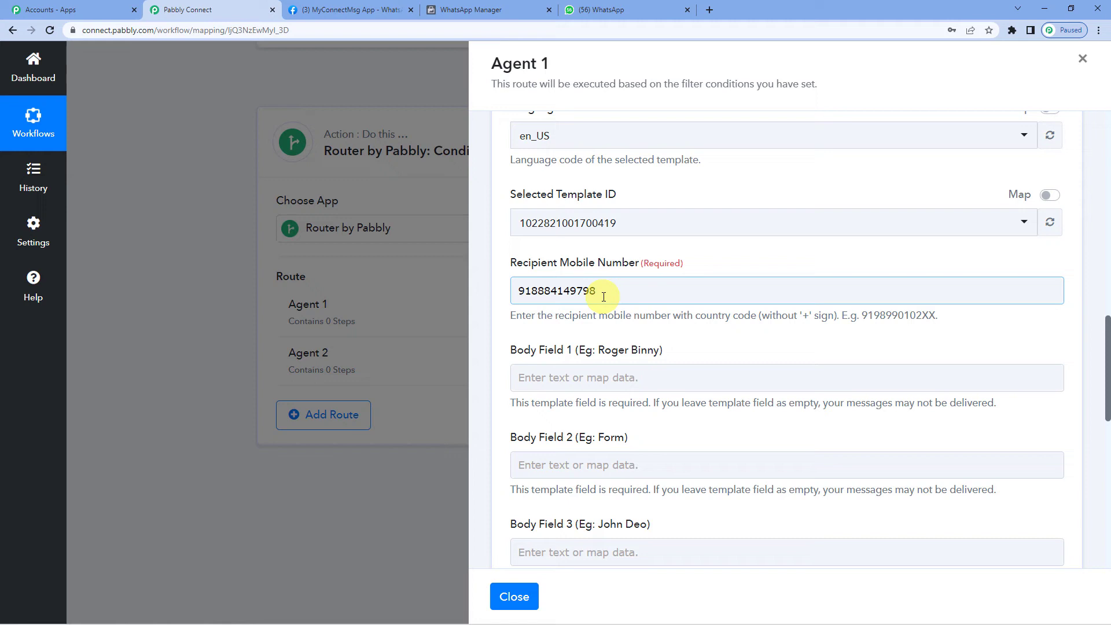
pyautogui.scroll(-3, 596, 304)
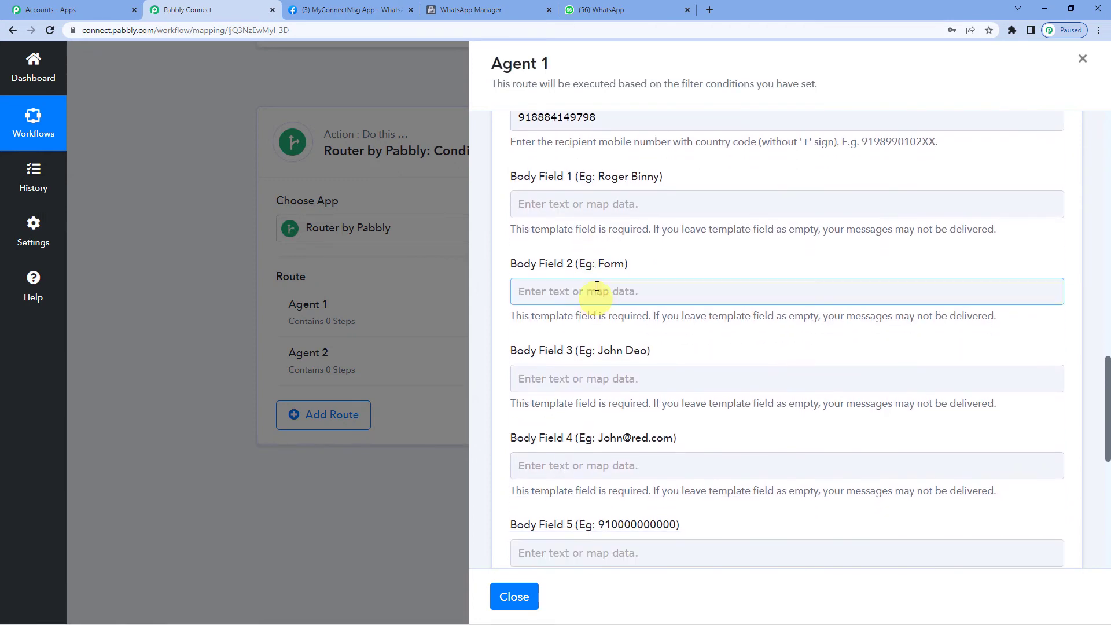
pyautogui.click(591, 210)
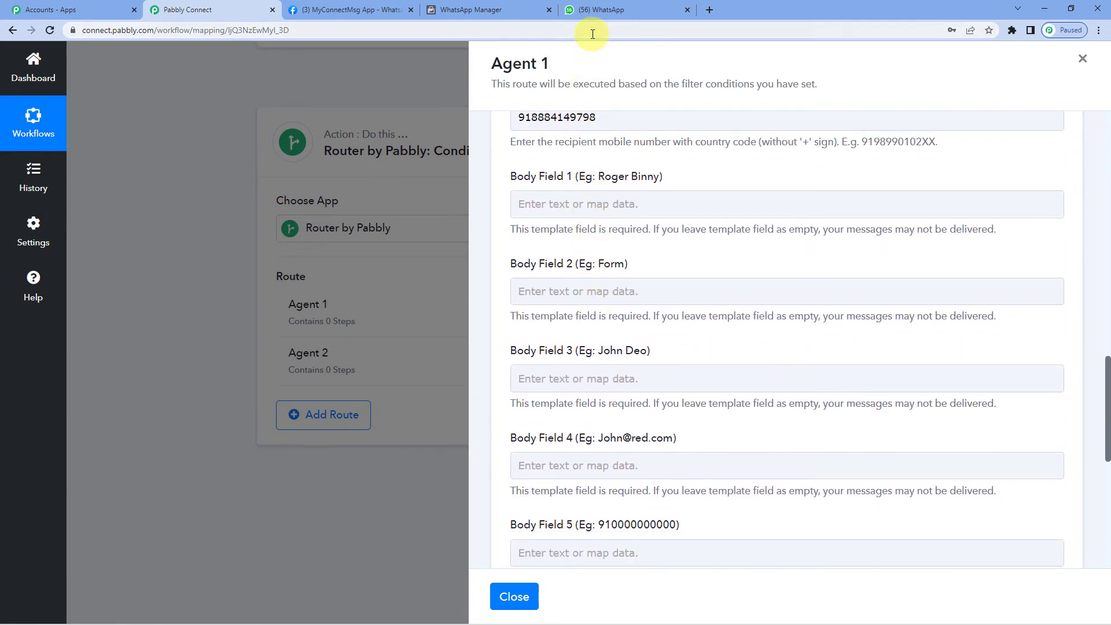
# - Check the lead_assign template body, then enter 'Agent 1' in Body Field 1
pyautogui.click(485, 10)
pyautogui.scroll(-3, 423, 365)
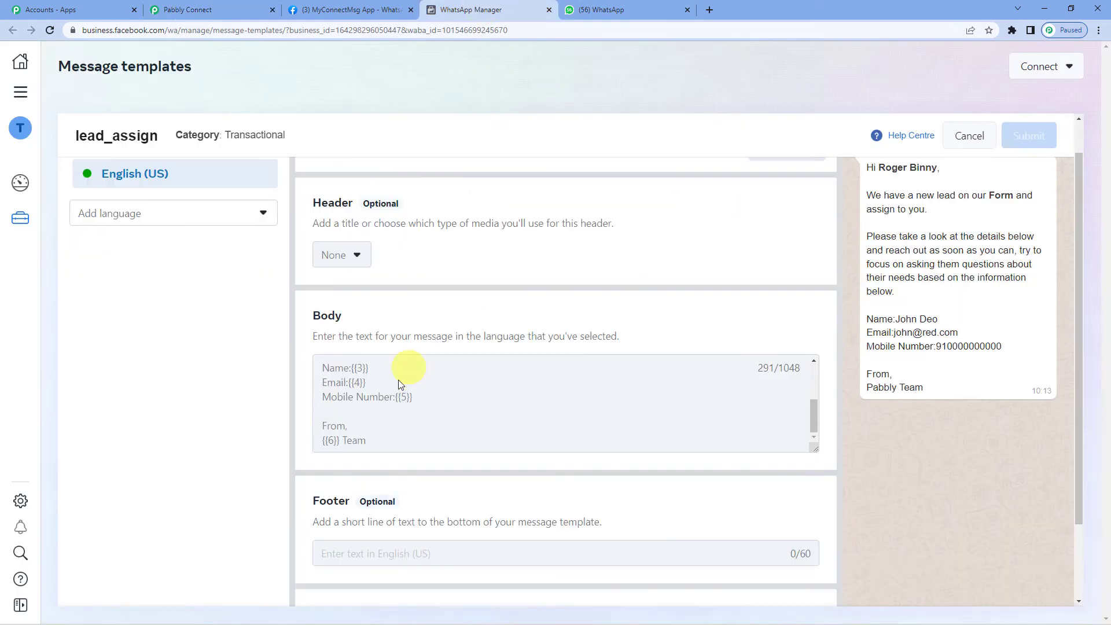
pyautogui.scroll(1, 338, 311)
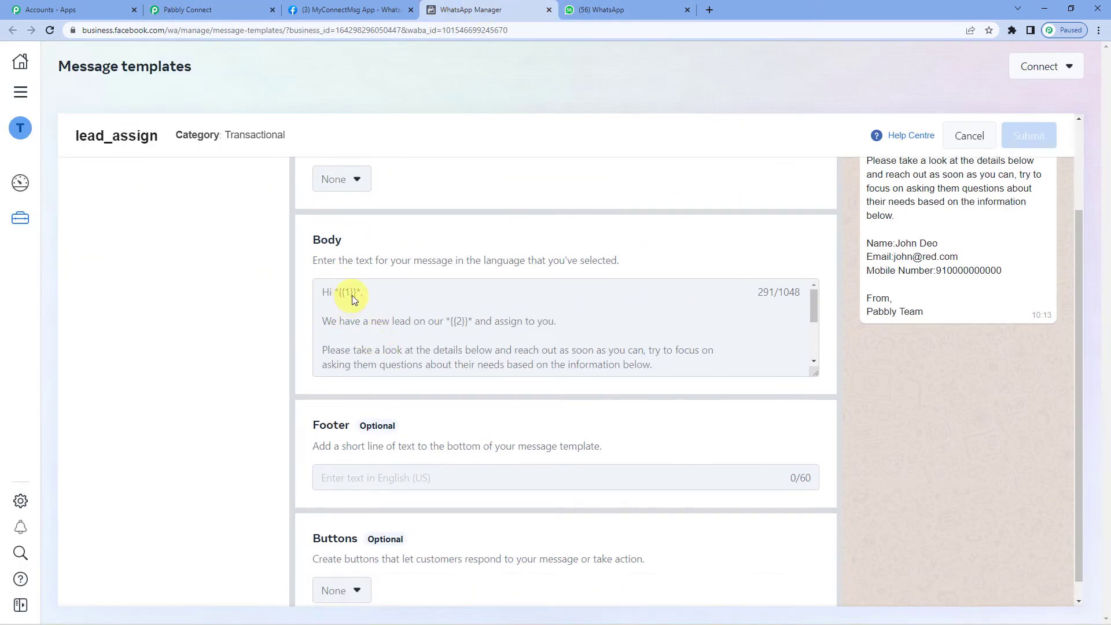
pyautogui.click(234, 9)
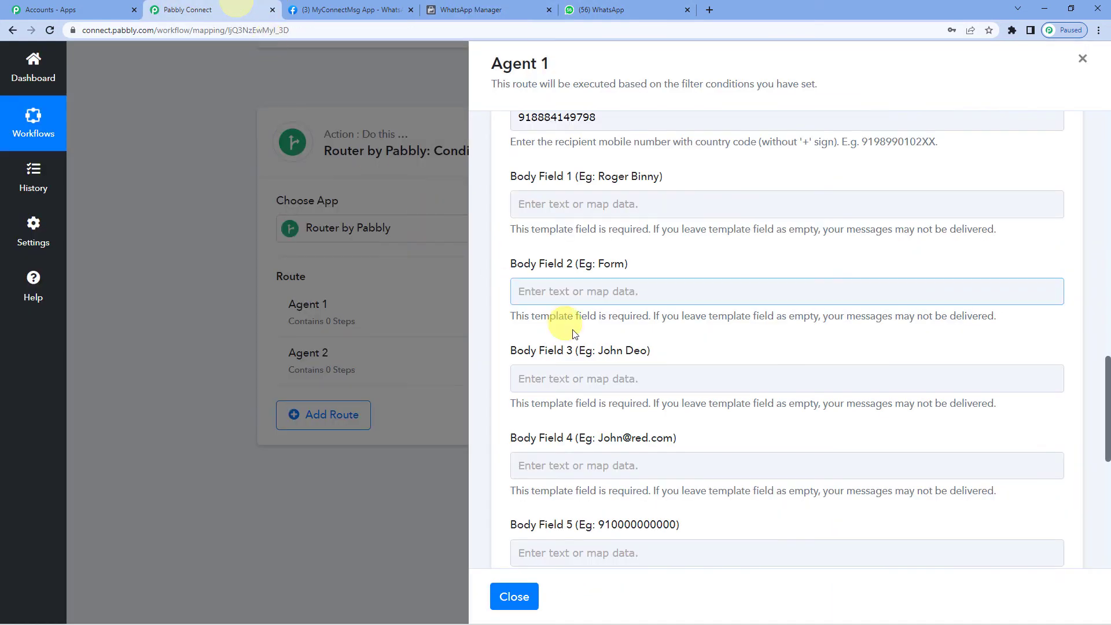
pyautogui.click(575, 205)
pyautogui.write('Agen')
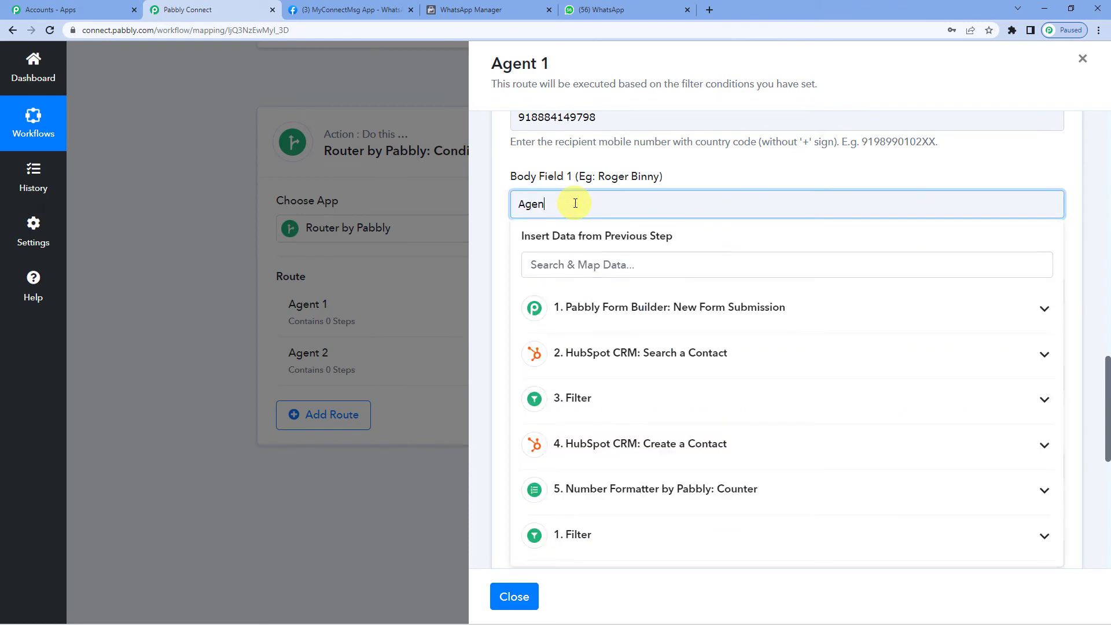
pyautogui.write('t 1')
pyautogui.click(497, 220)
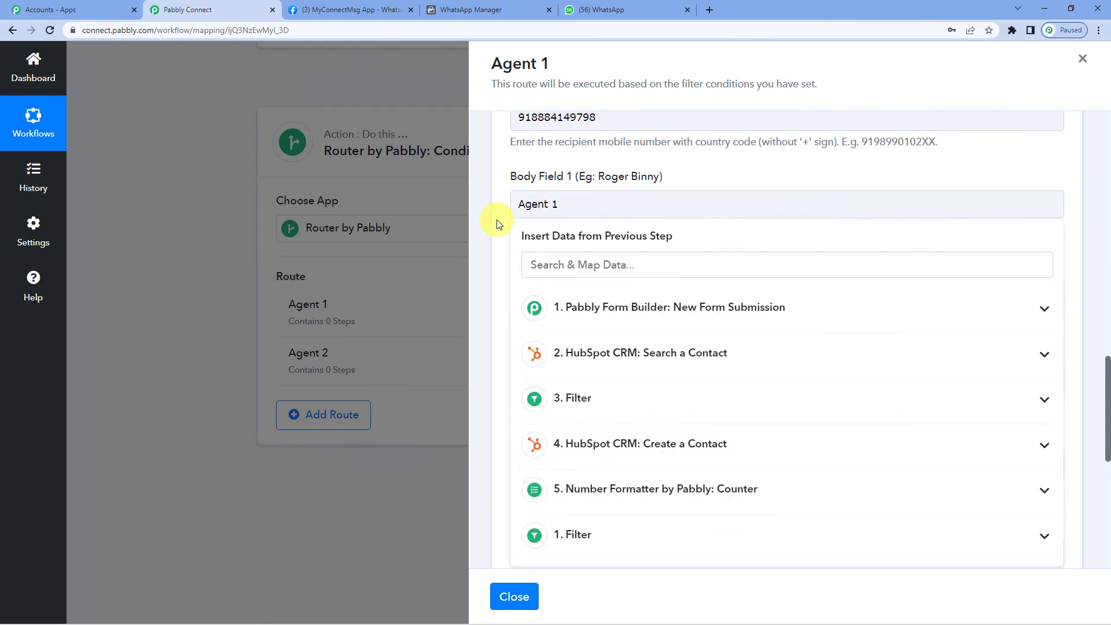
# - Compare against the template variables and enter 'Customer Form' in Body Field 2
pyautogui.scroll(-1, 497, 220)
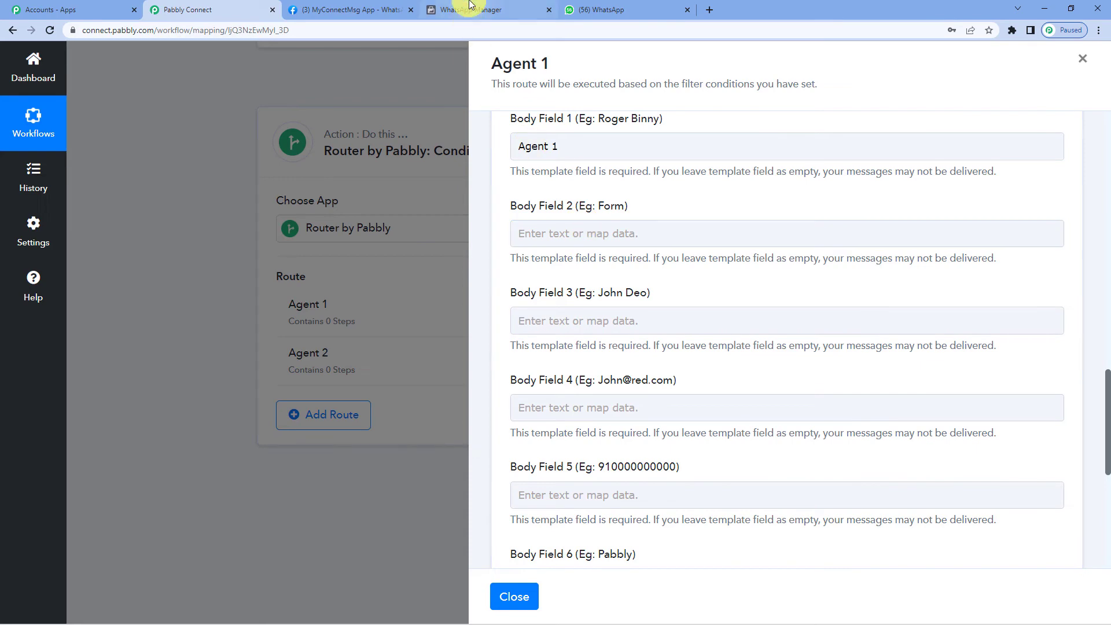
pyautogui.click(469, 9)
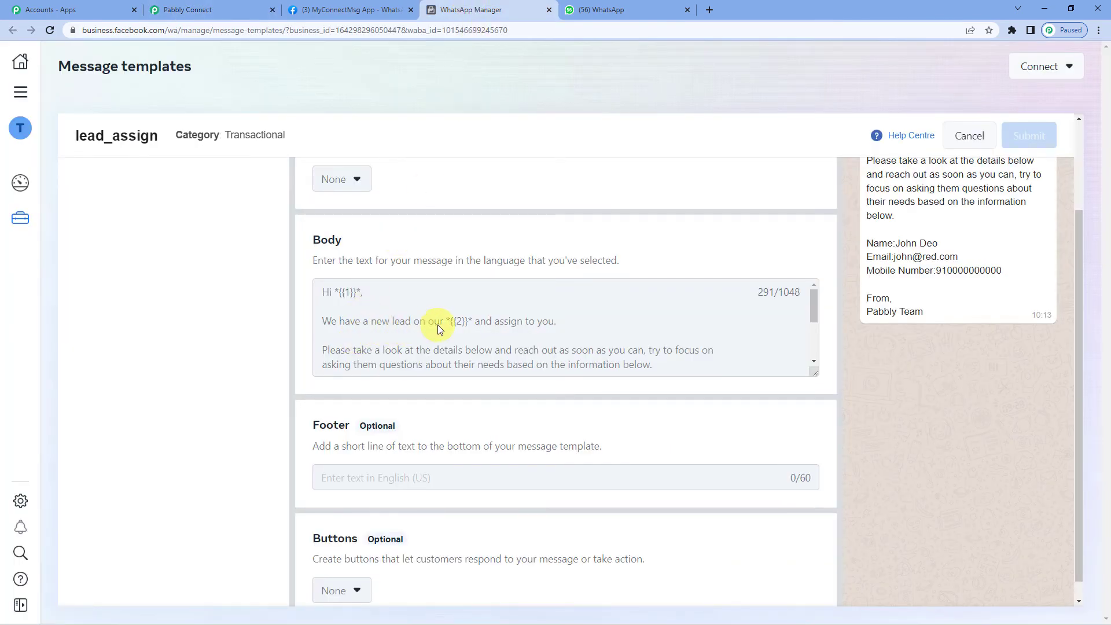
pyautogui.click(226, 9)
pyautogui.click(578, 235)
pyautogui.write('C')
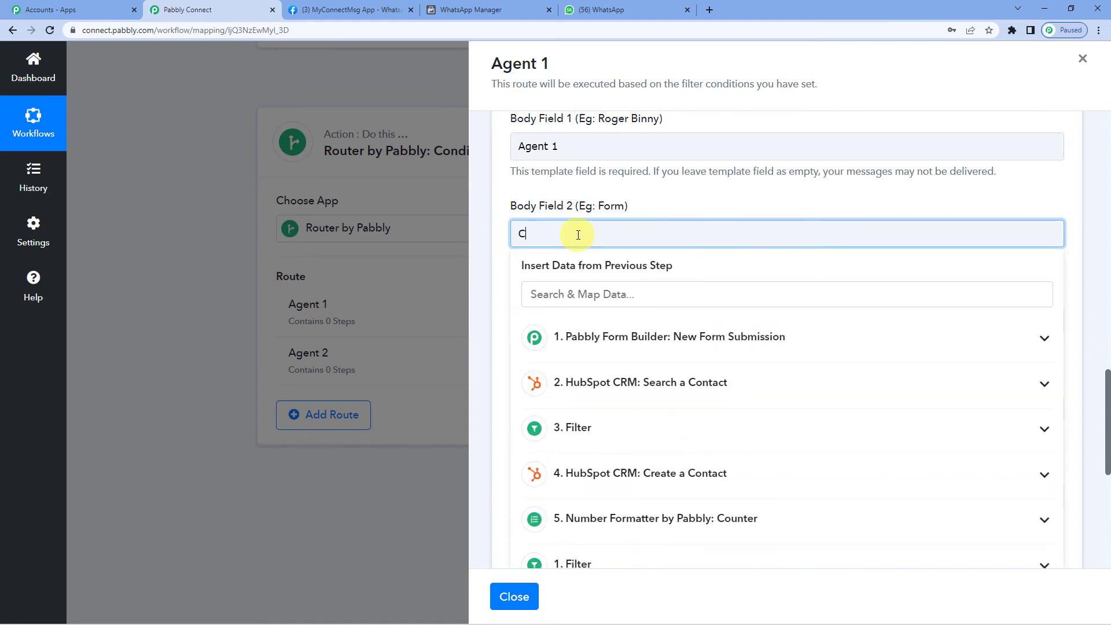
pyautogui.write('ustomer Form')
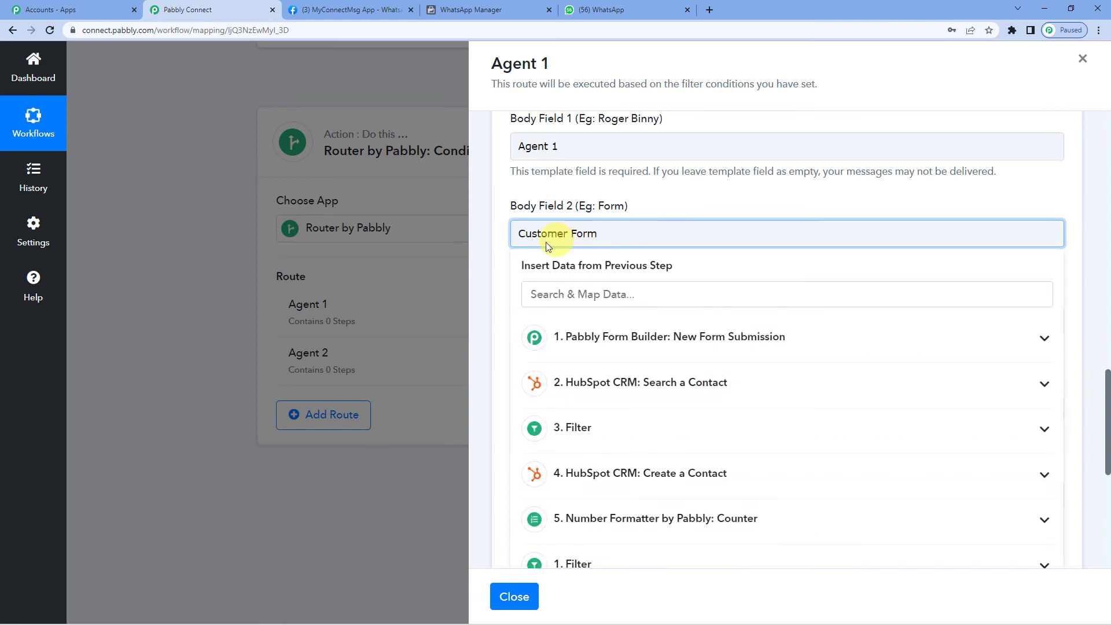
pyautogui.click(502, 243)
# - Review the lead_assign template's remaining variables before filling Body Field 3
pyautogui.scroll(-1, 502, 246)
pyautogui.scroll(-1, 502, 246)
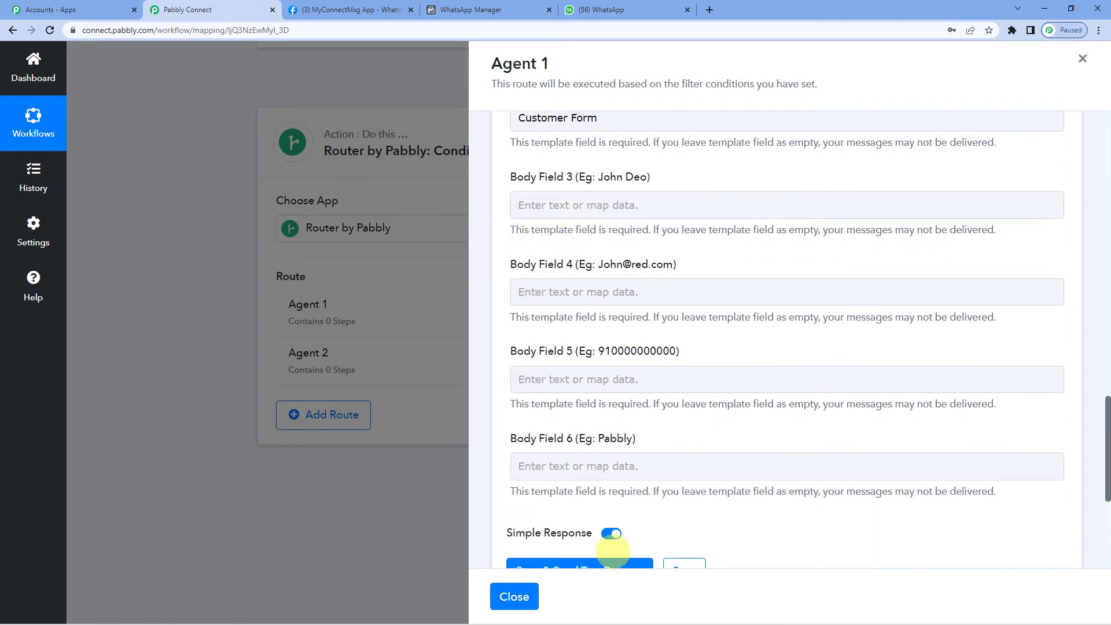
pyautogui.click(458, 8)
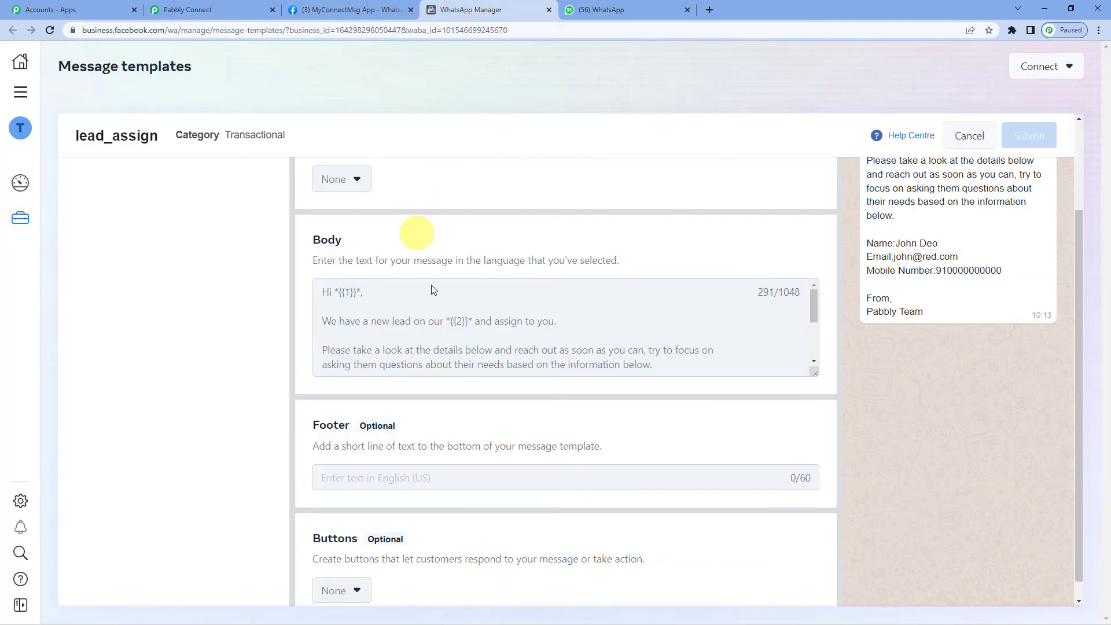
pyautogui.scroll(-3, 436, 314)
pyautogui.scroll(2, 437, 322)
pyautogui.scroll(-2, 437, 330)
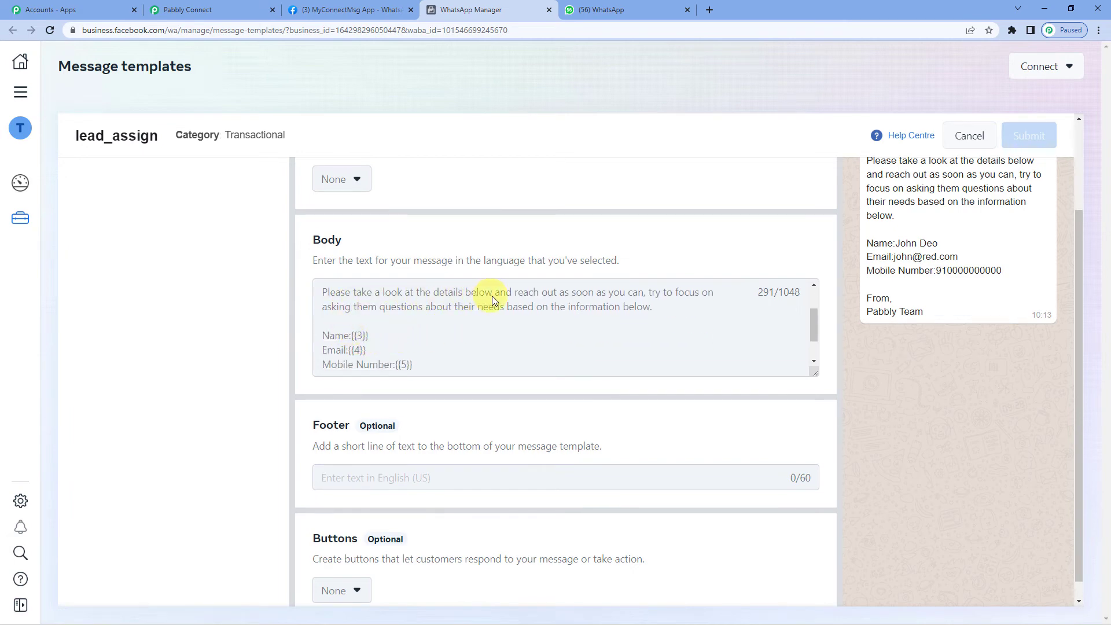
pyautogui.scroll(-2, 359, 307)
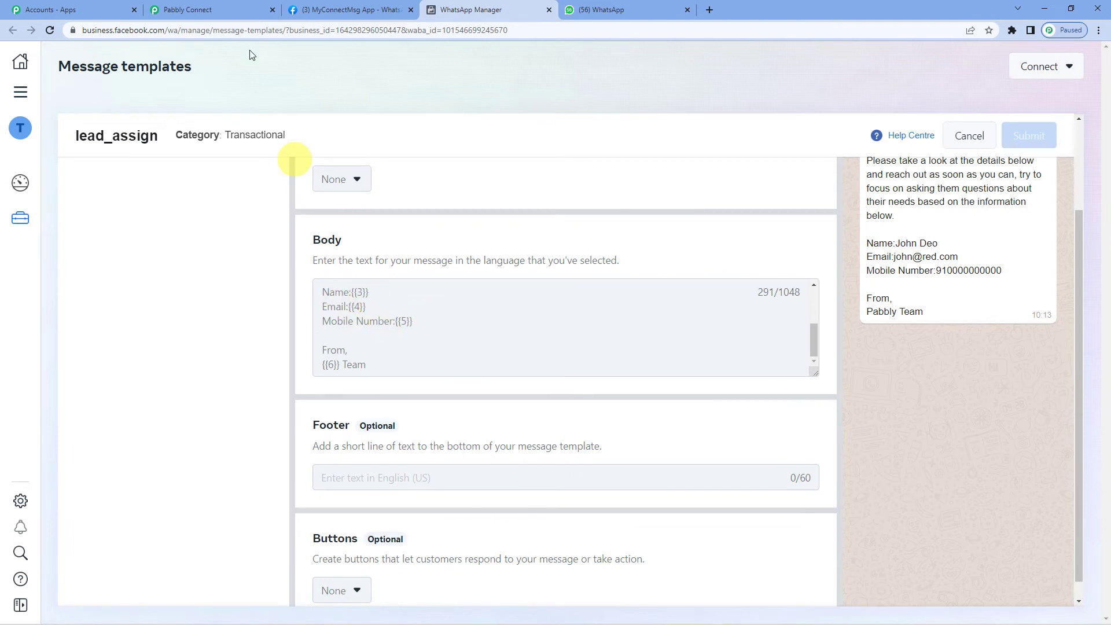
pyautogui.click(243, 8)
pyautogui.click(602, 204)
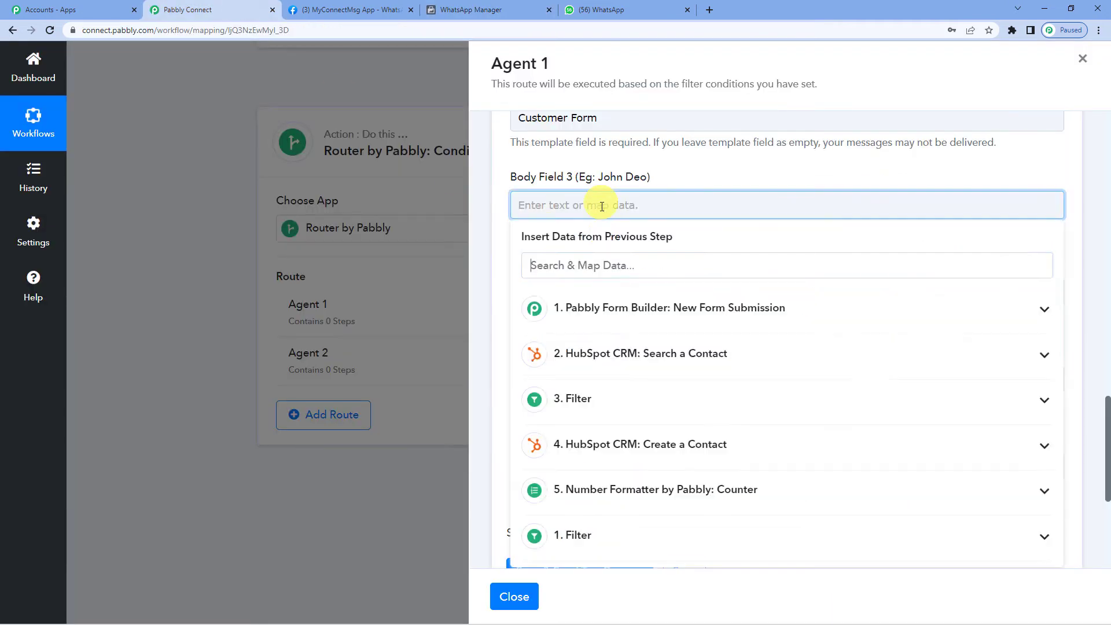
# - Map the lead's First Name and Last Name into Body Field 3 and Email into Body Field 4
pyautogui.click(630, 311)
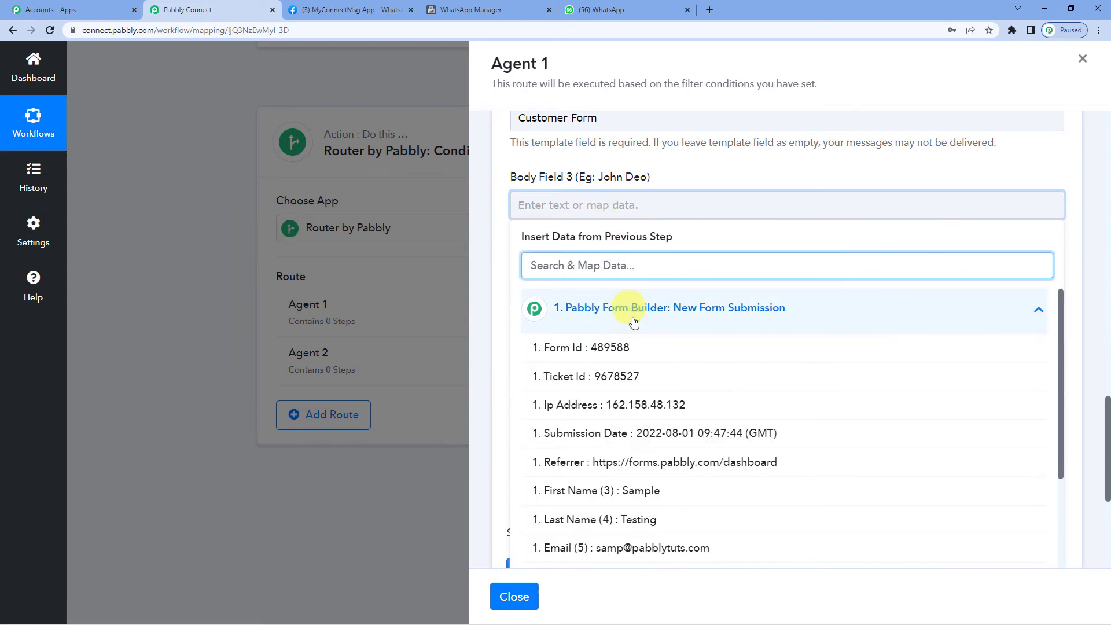
pyautogui.scroll(-1, 633, 347)
pyautogui.click(650, 431)
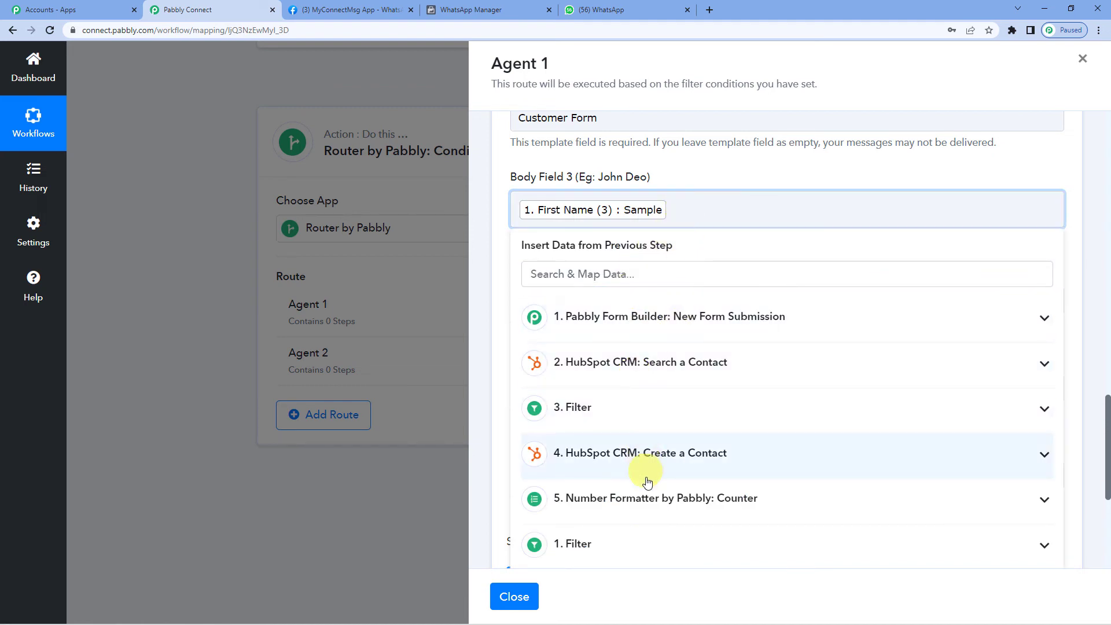
pyautogui.scroll(-1, 640, 365)
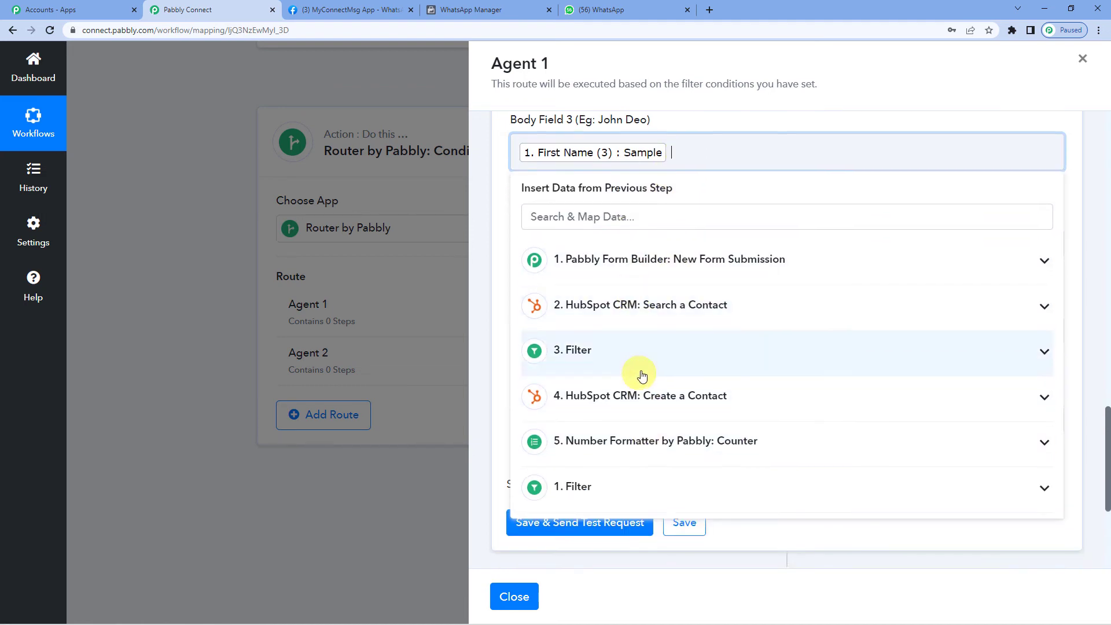
pyautogui.click(650, 259)
pyautogui.scroll(-1, 654, 289)
pyautogui.click(653, 410)
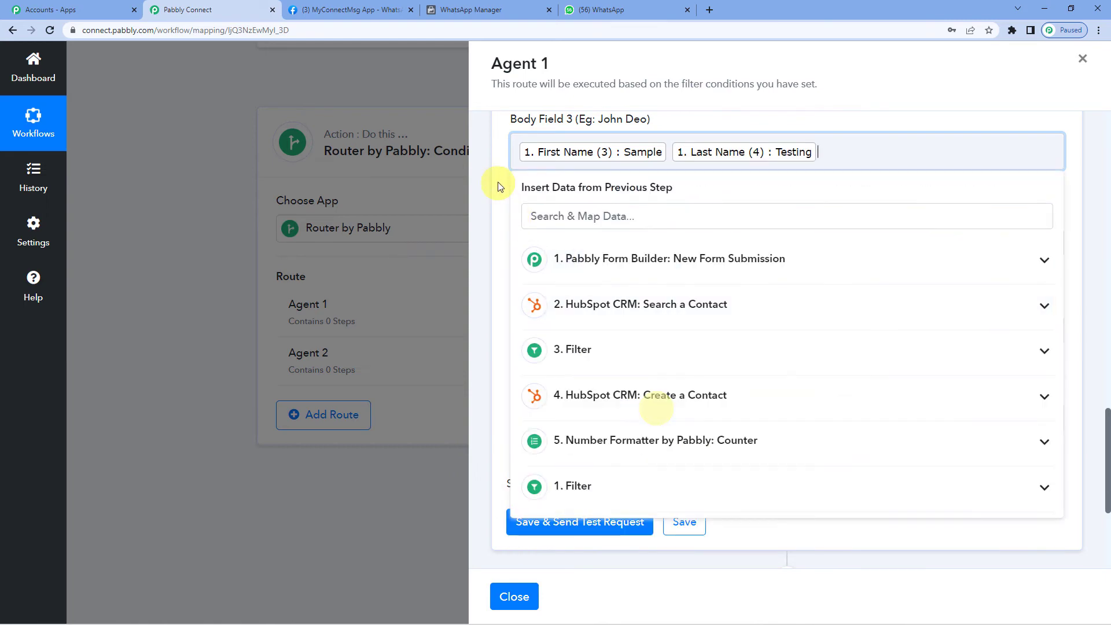
pyautogui.scroll(-2, 496, 181)
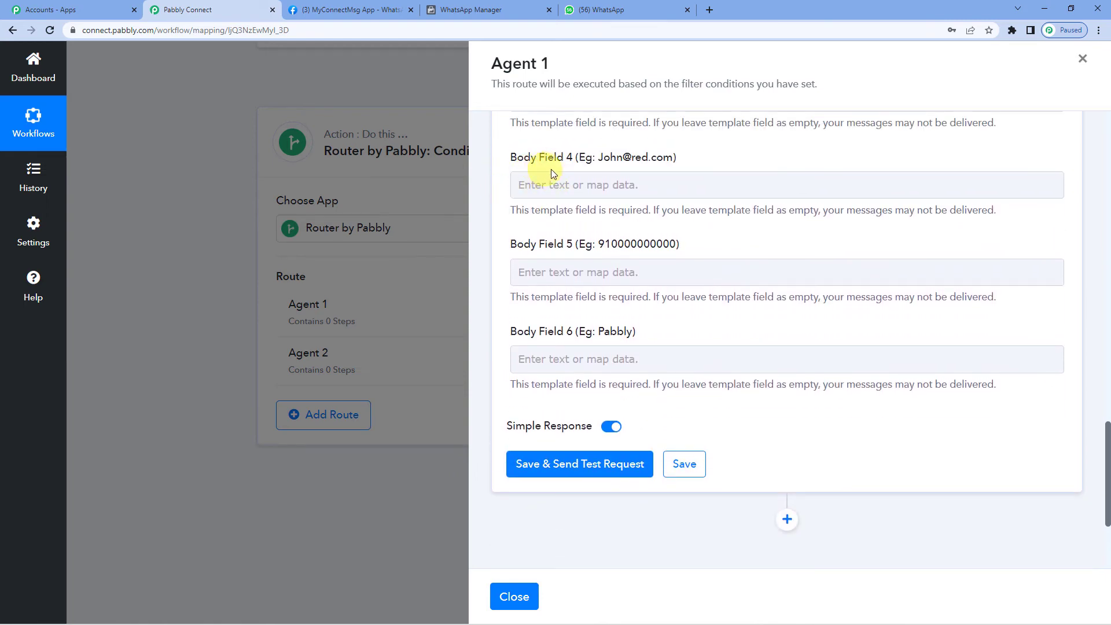
pyautogui.click(593, 189)
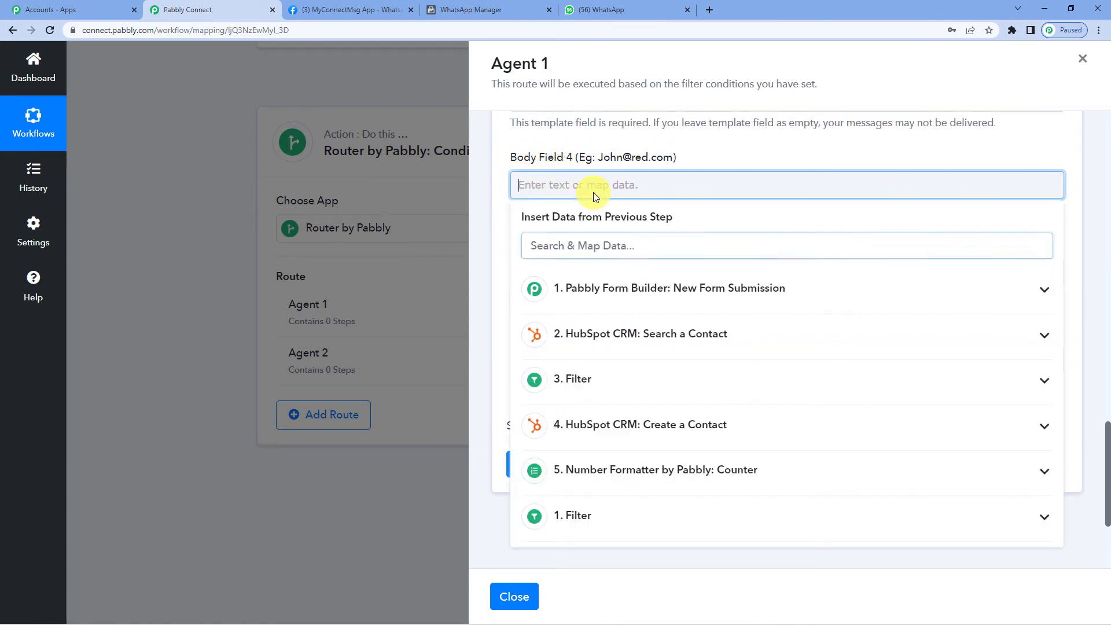
pyautogui.click(616, 287)
pyautogui.scroll(-1, 652, 442)
pyautogui.click(652, 473)
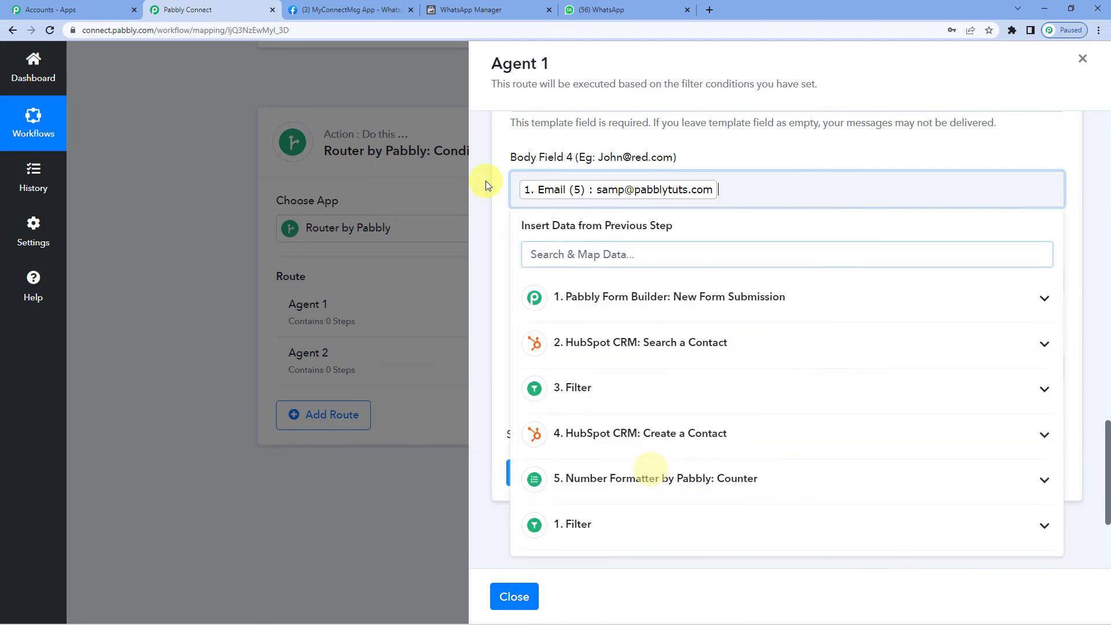
# - Map the lead's Number into Body Field 5
pyautogui.click(581, 281)
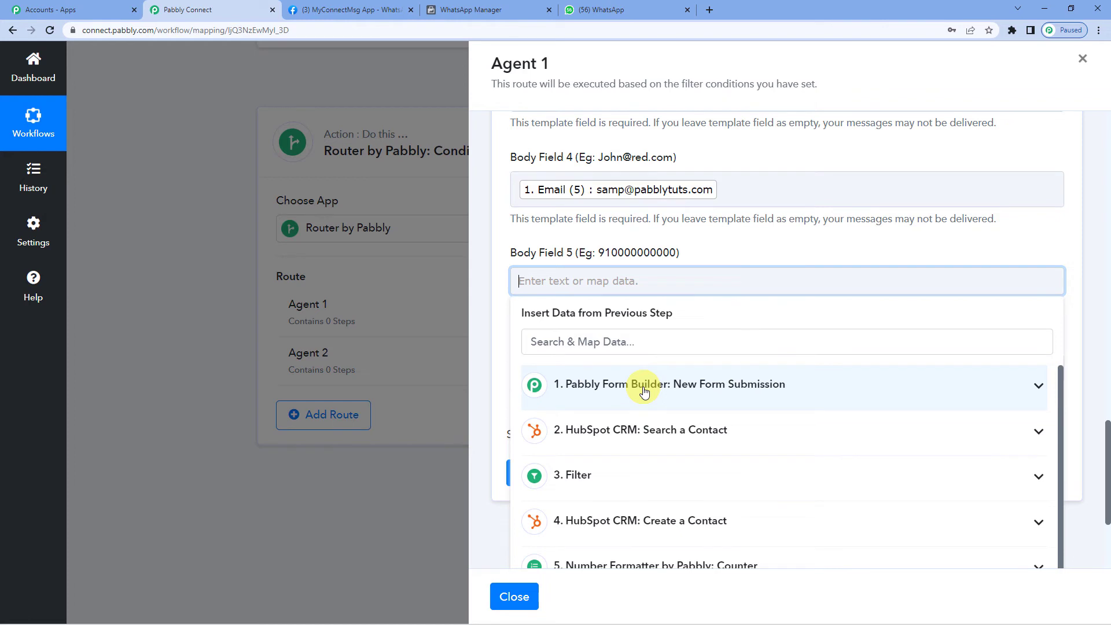
pyautogui.scroll(-1, 683, 406)
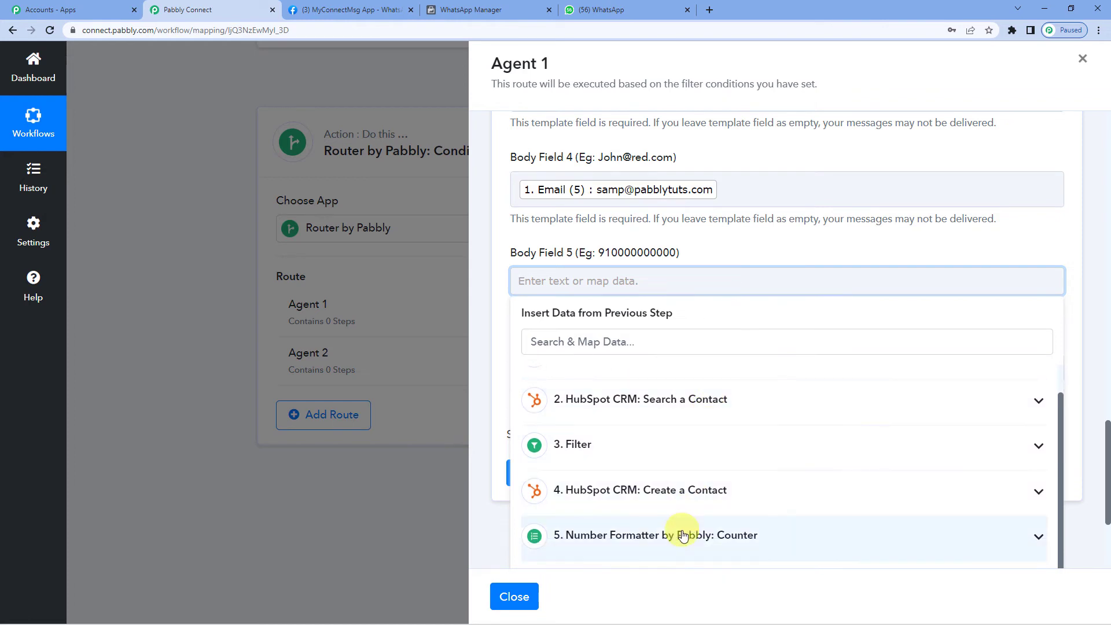
pyautogui.scroll(1, 625, 428)
pyautogui.click(641, 387)
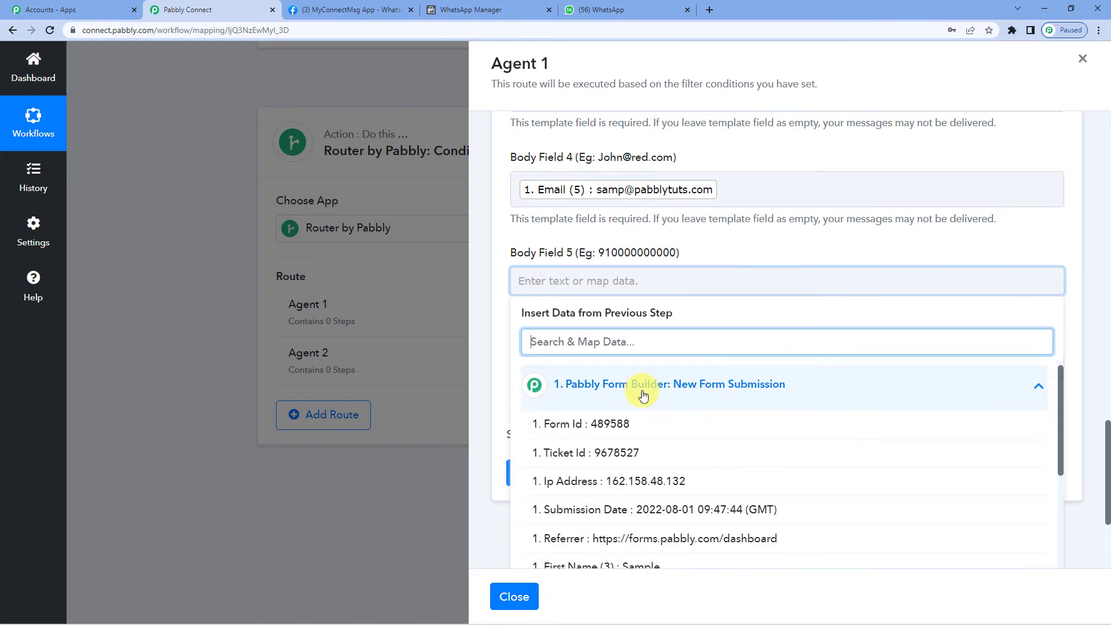
pyautogui.scroll(-2, 643, 399)
pyautogui.scroll(-2, 642, 408)
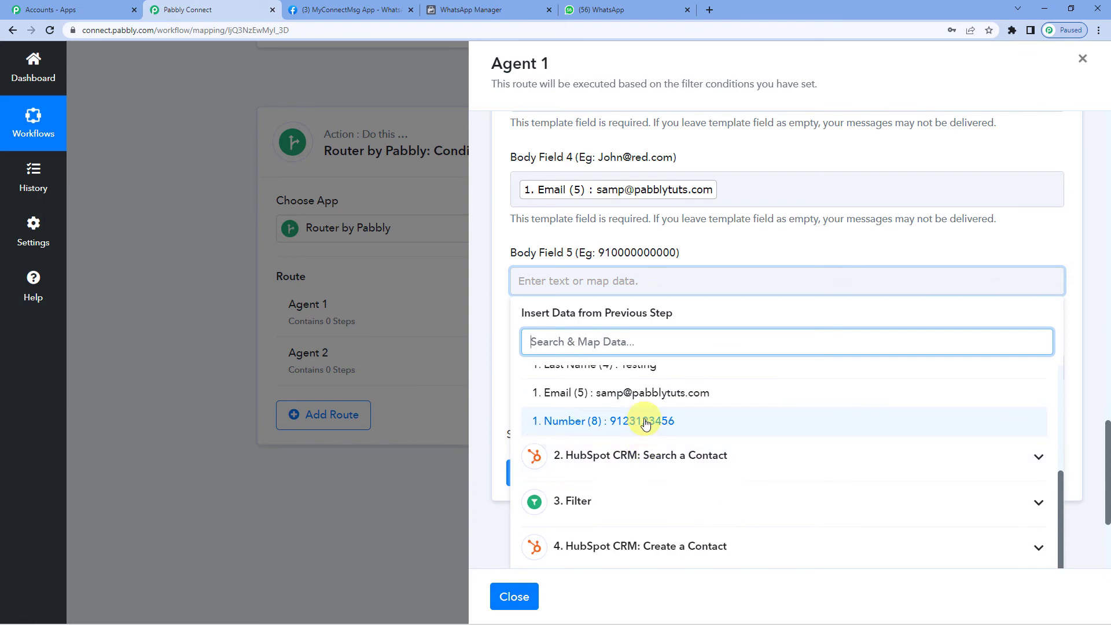
pyautogui.click(640, 422)
pyautogui.click(497, 294)
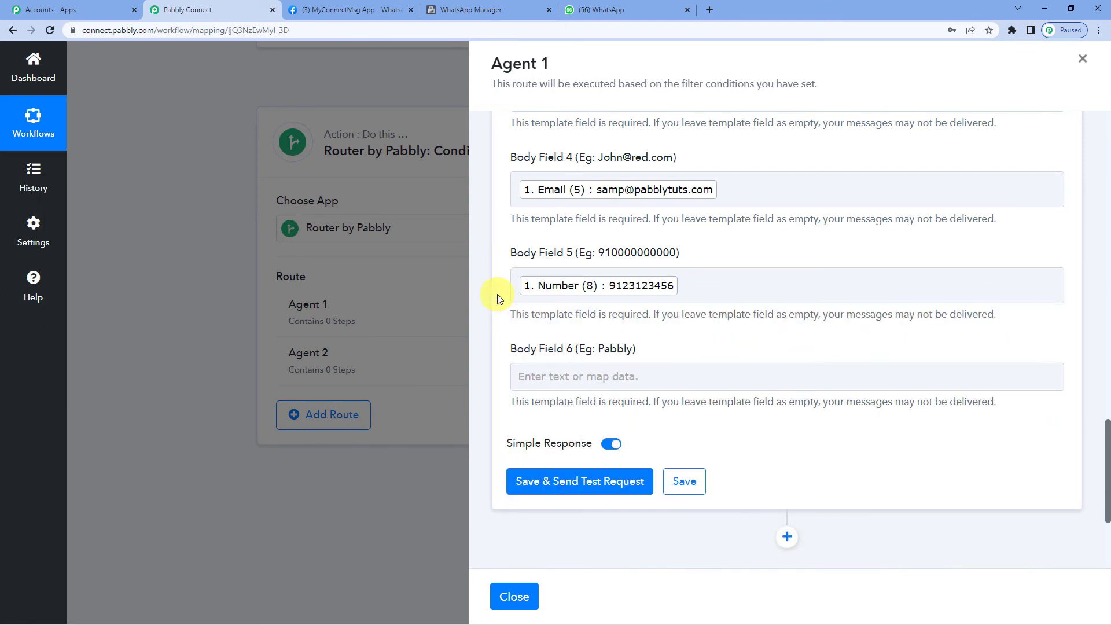
pyautogui.scroll(-1, 521, 302)
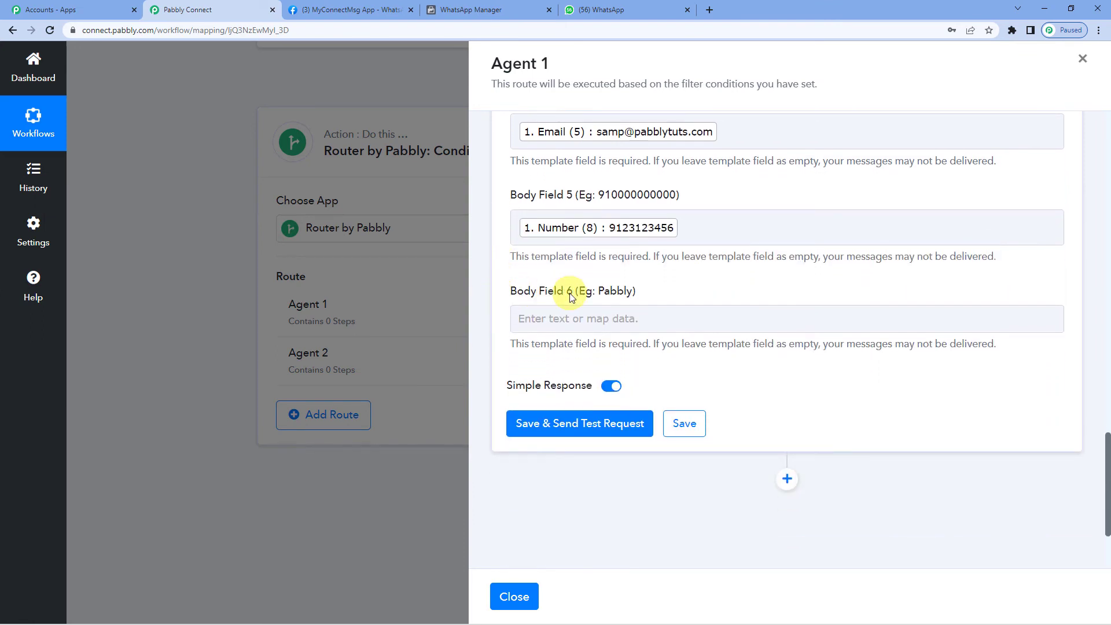
# - Enter Pabbly in Body Field 6, then save and send a test template message
pyautogui.click(494, 10)
pyautogui.scroll(-1, 362, 339)
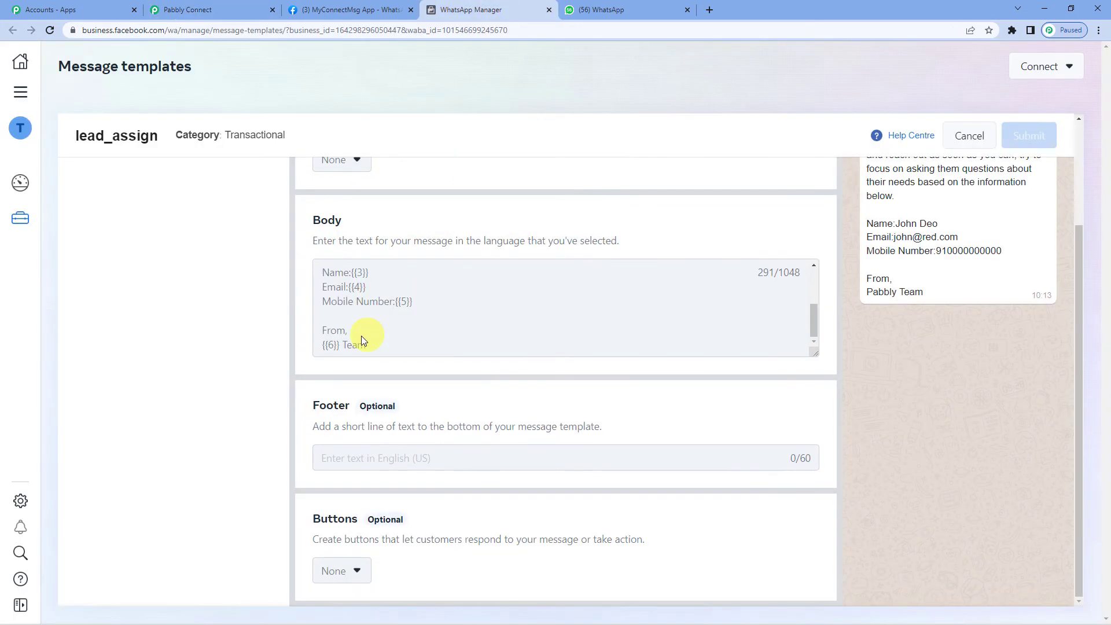
pyautogui.click(223, 9)
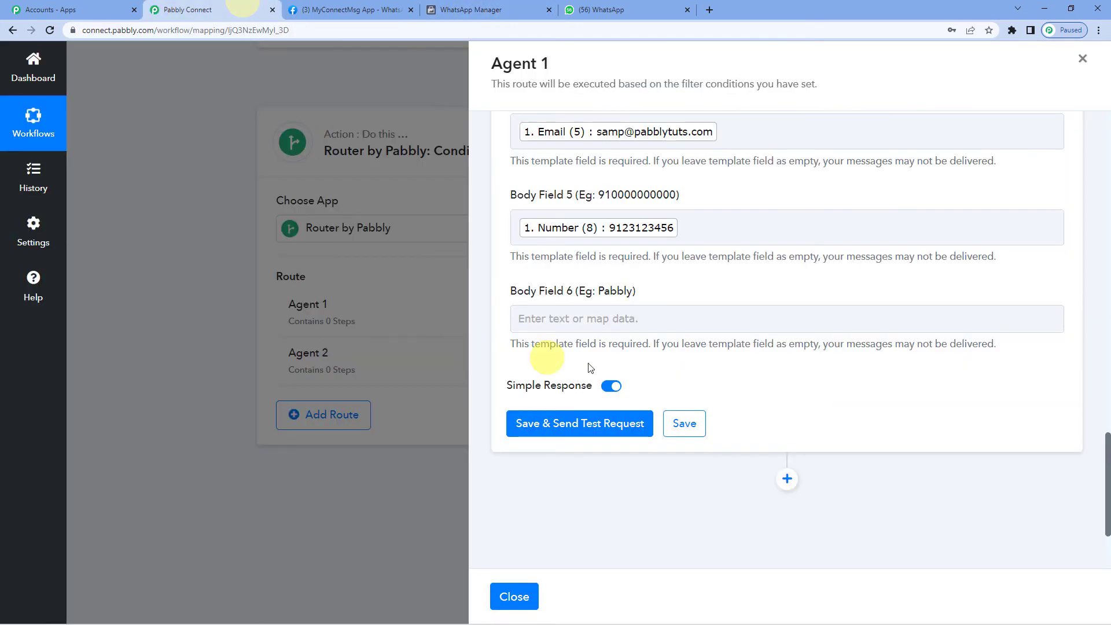
pyautogui.click(591, 319)
pyautogui.write('P')
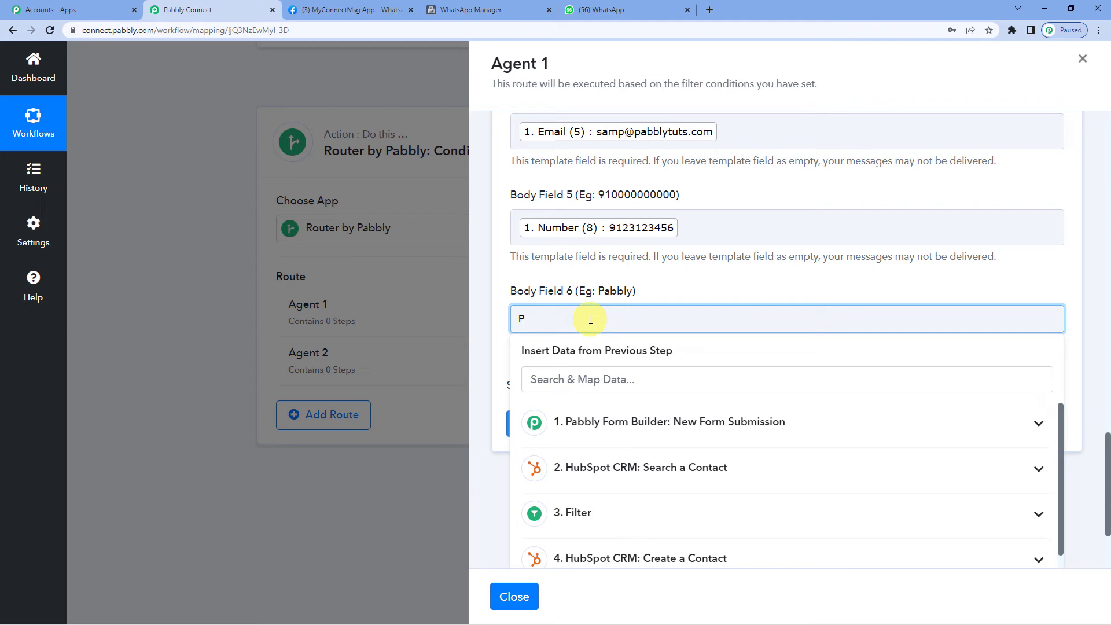
pyautogui.write('abbly')
pyautogui.click(656, 295)
pyautogui.scroll(-1, 656, 297)
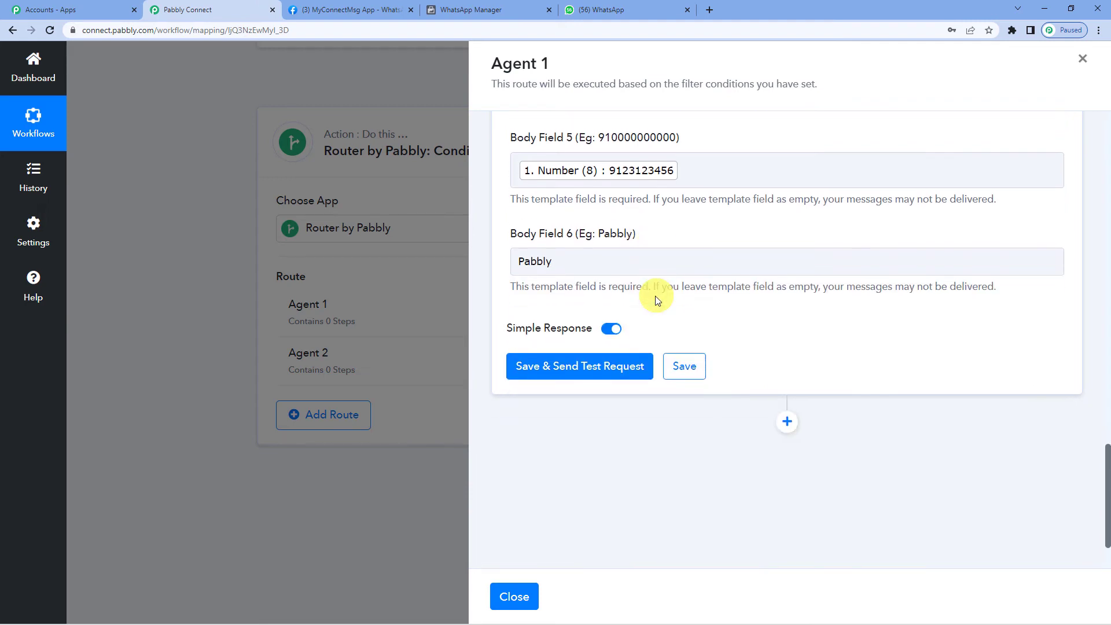
pyautogui.click(584, 367)
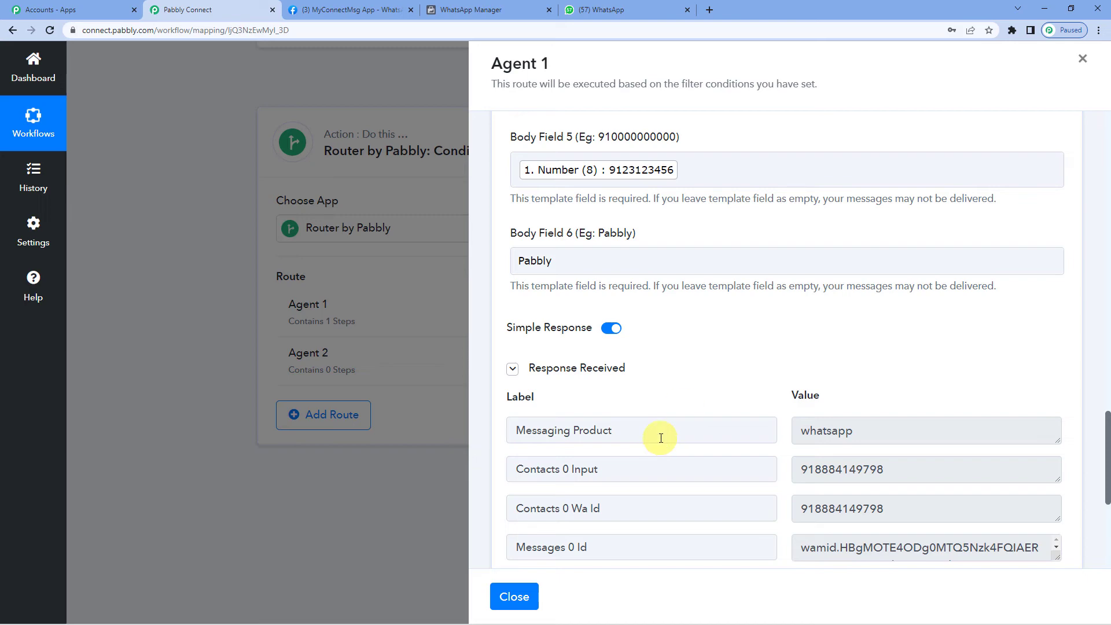
# - Confirm the Pabbly chat in WhatsApp Web received the Agent 1 message showing Customer Form
pyautogui.click(624, 6)
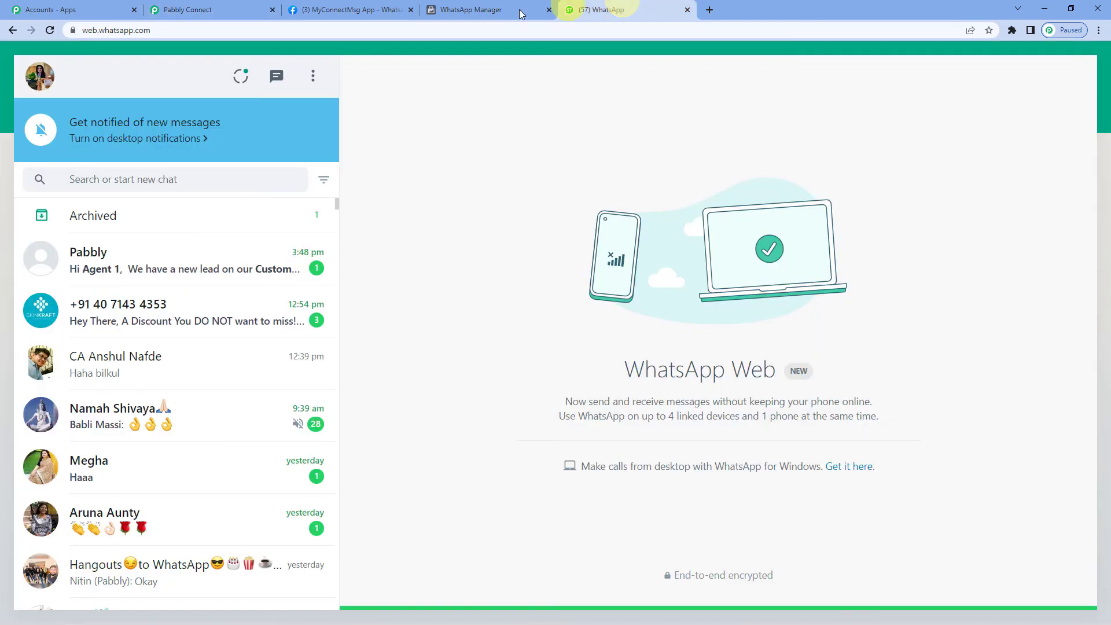
pyautogui.click(127, 271)
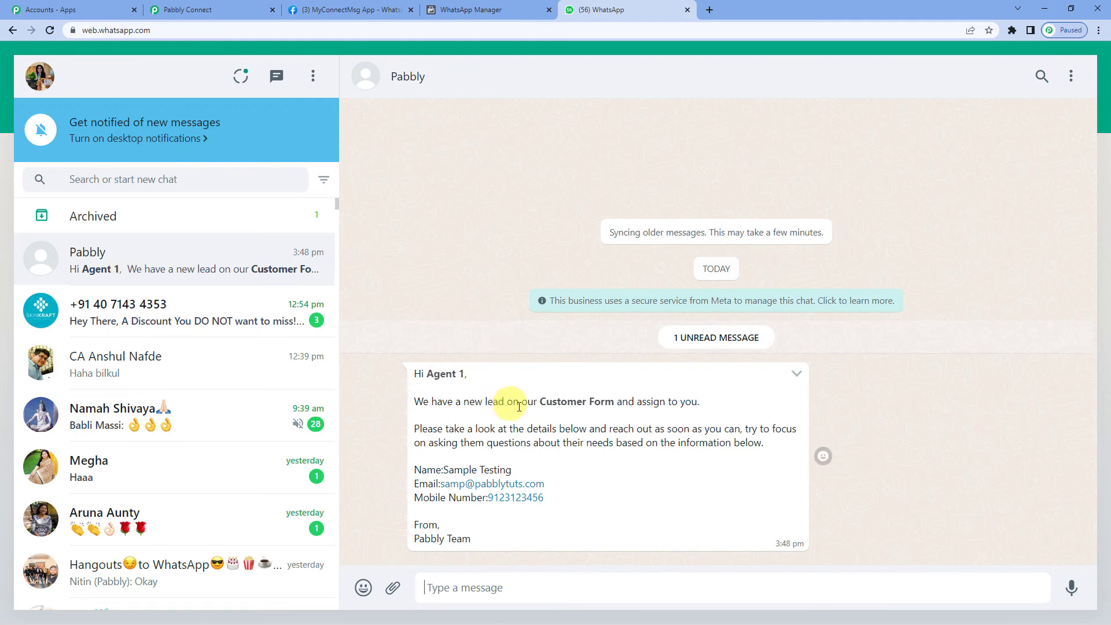
pyautogui.moveTo(540, 402); pyautogui.dragTo(615, 402)
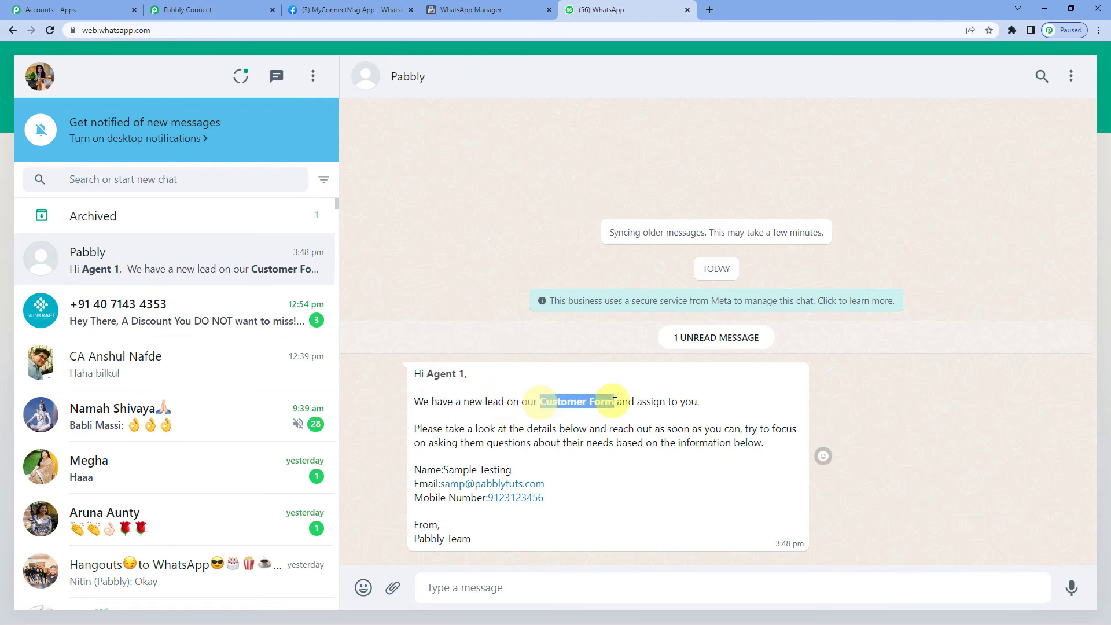
pyautogui.moveTo(433, 374); pyautogui.dragTo(469, 375)
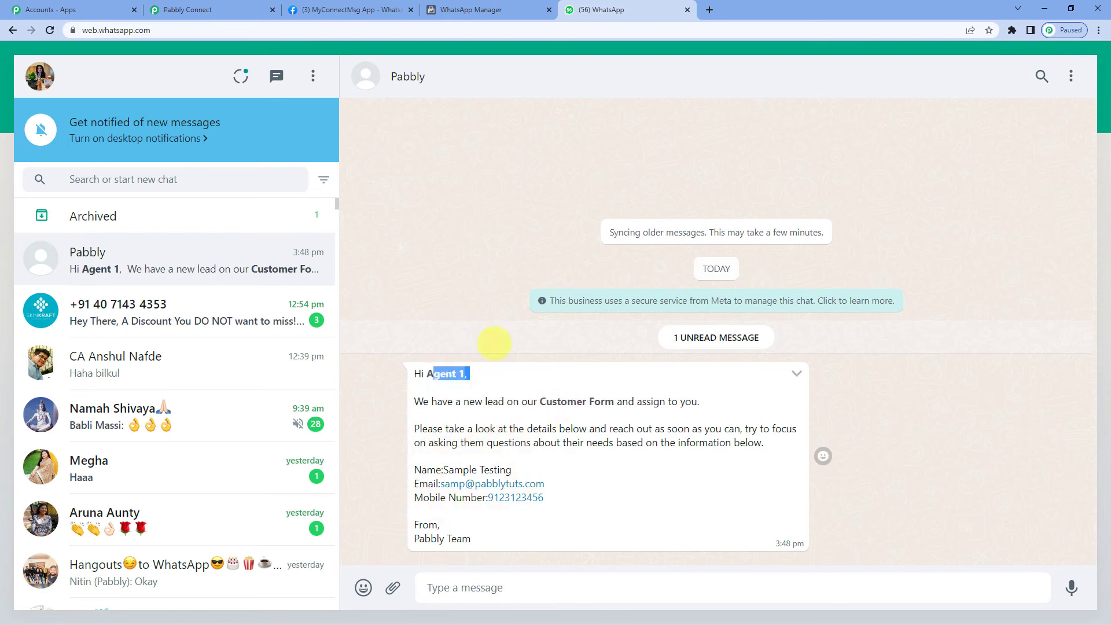
pyautogui.click(243, 8)
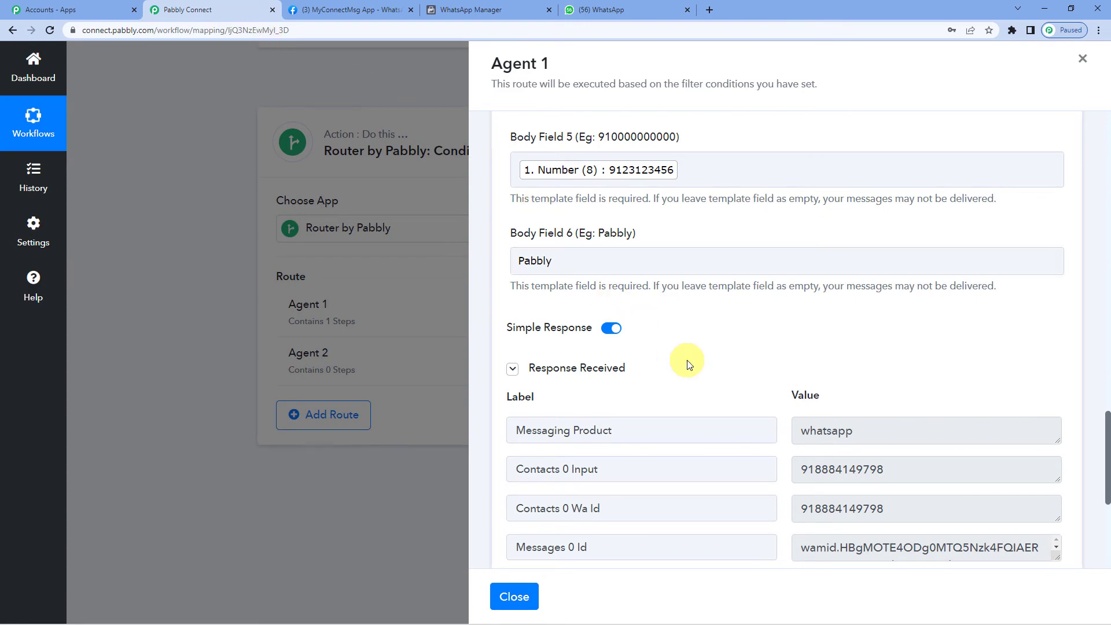
# - Verify the filter Value of 1, save Agent 1's WhatsApp step and close the route panel
pyautogui.scroll(-1, 689, 365)
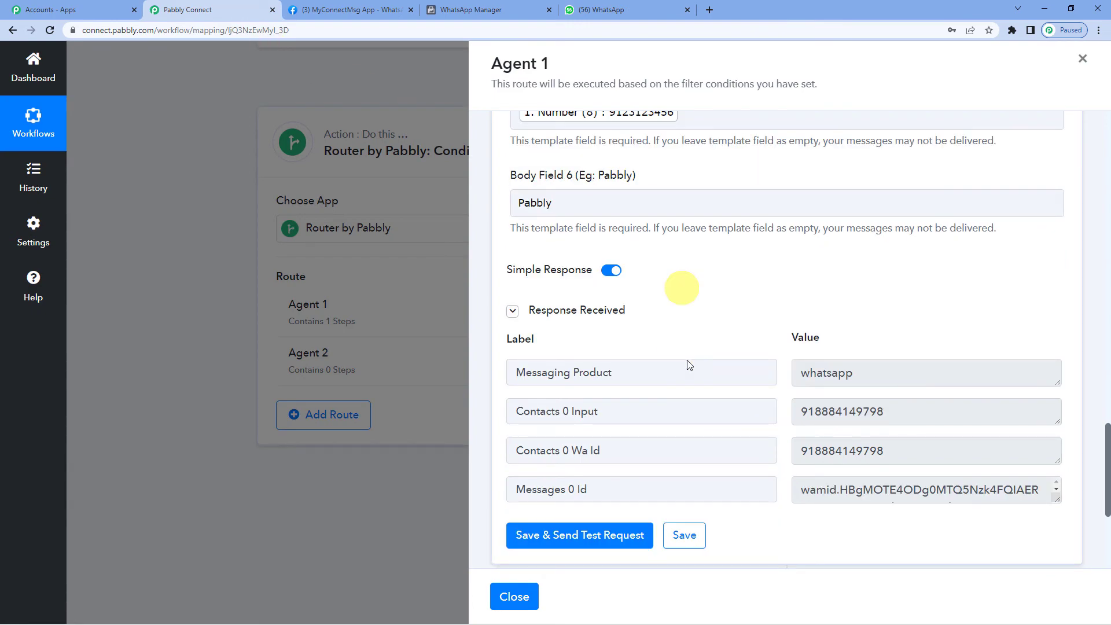
pyautogui.scroll(15, 689, 365)
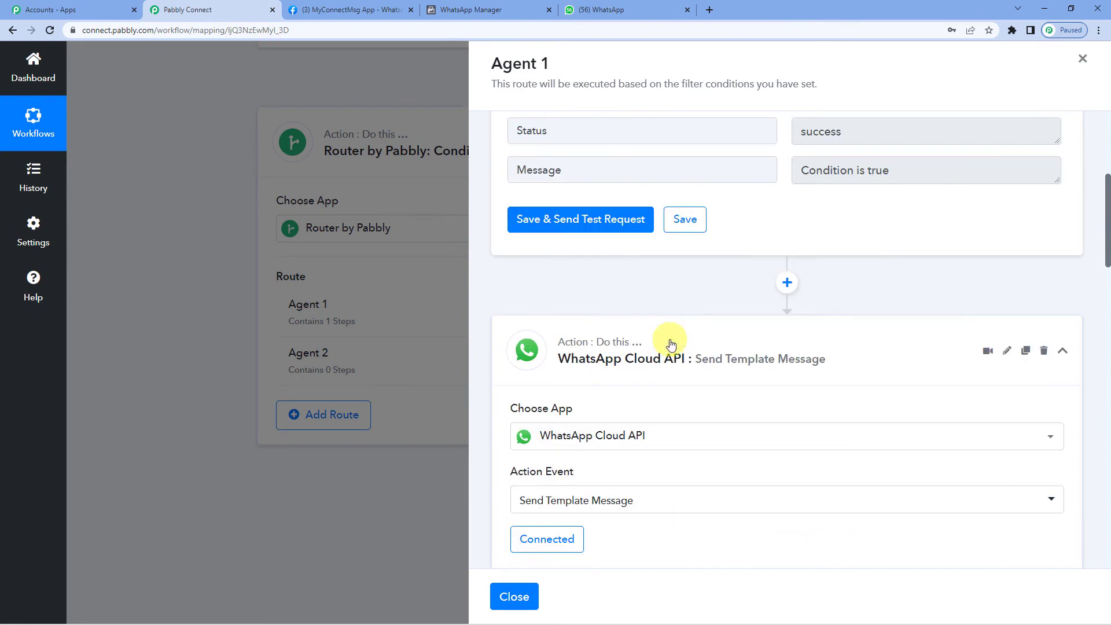
pyautogui.scroll(4, 676, 292)
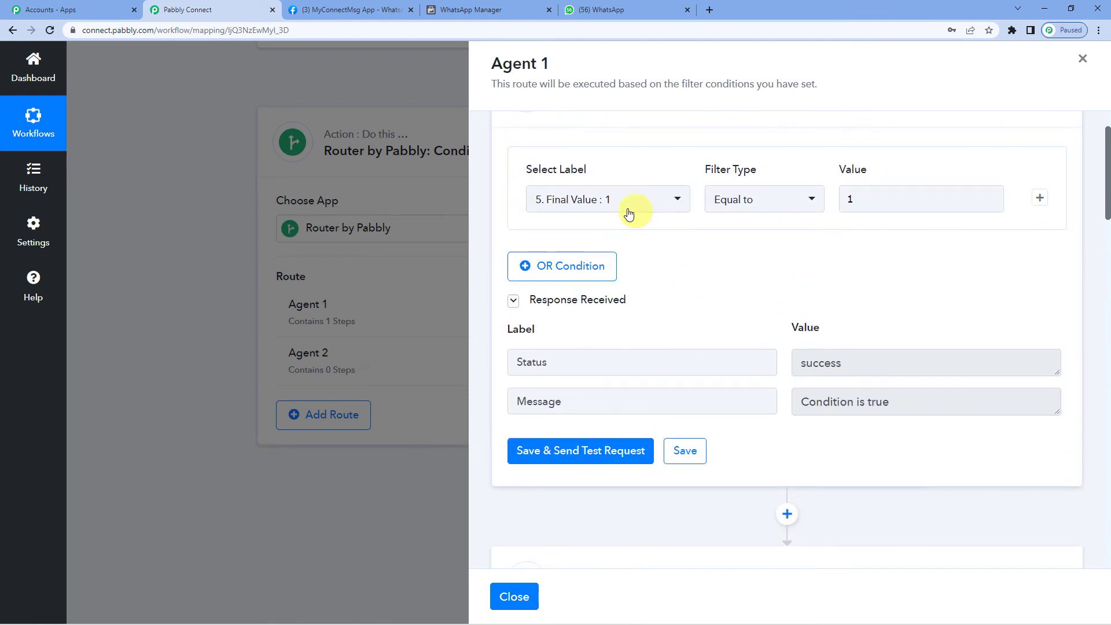
pyautogui.click(869, 200)
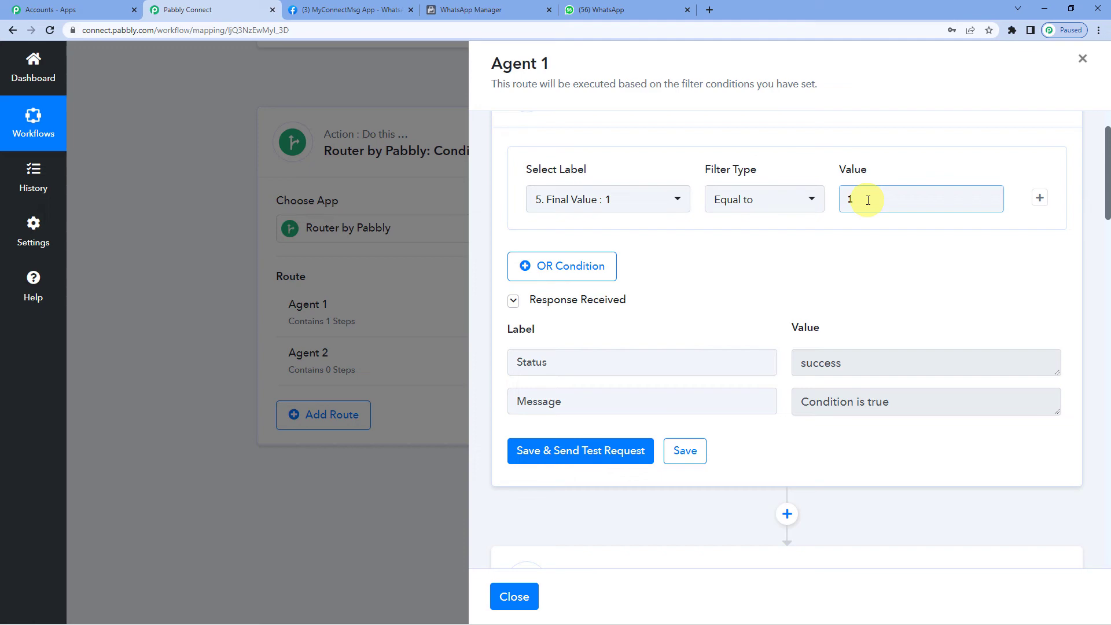
pyautogui.scroll(-20, 664, 384)
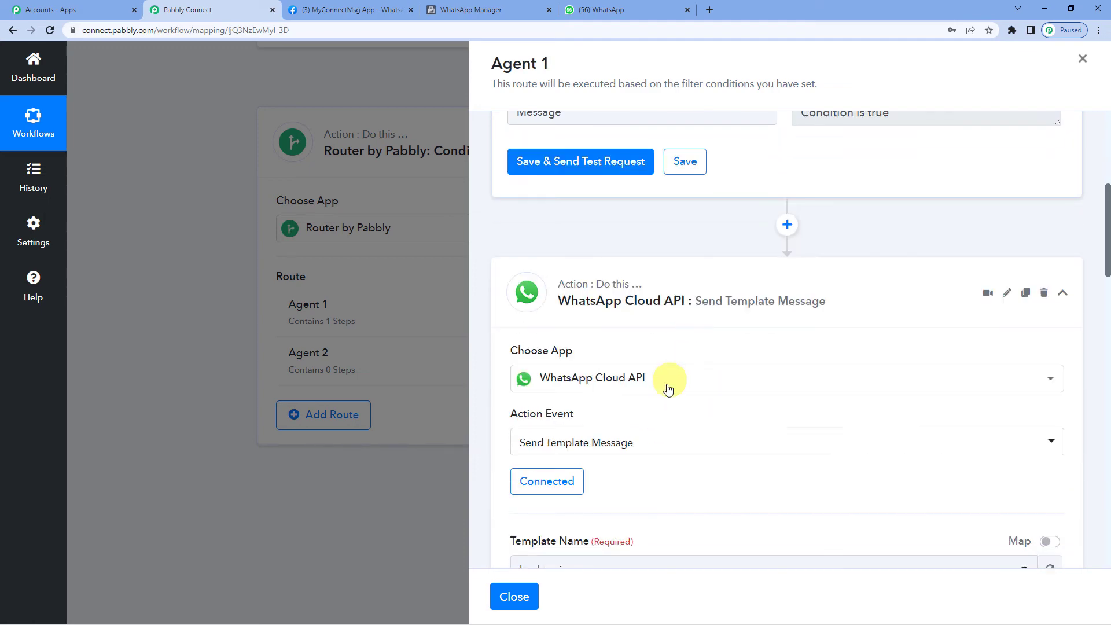
pyautogui.scroll(-5, 572, 481)
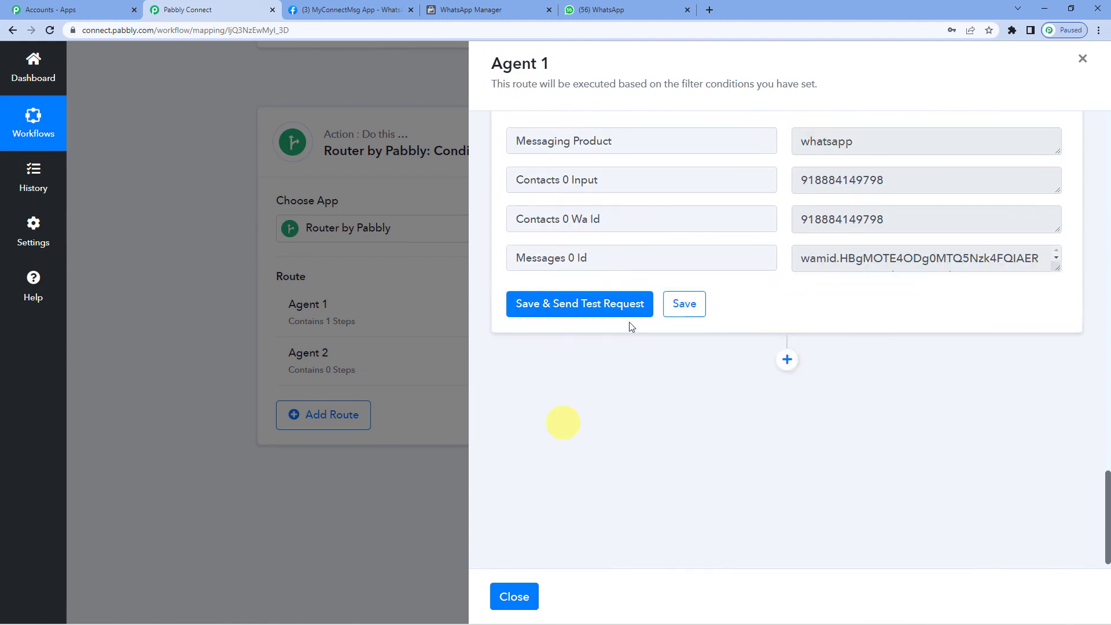
pyautogui.click(684, 315)
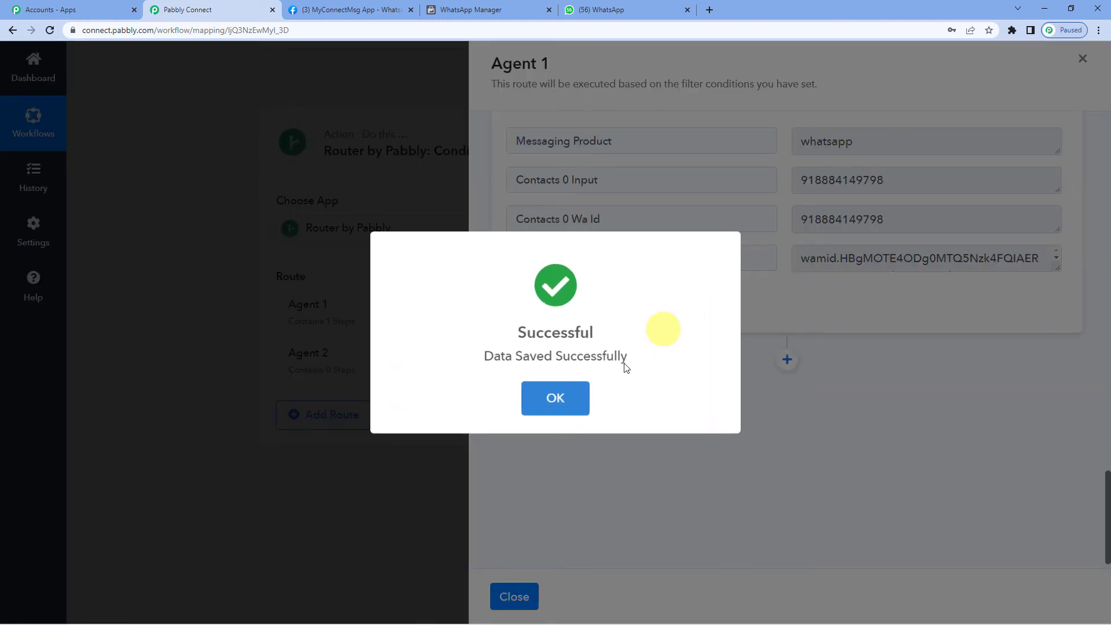
pyautogui.click(560, 402)
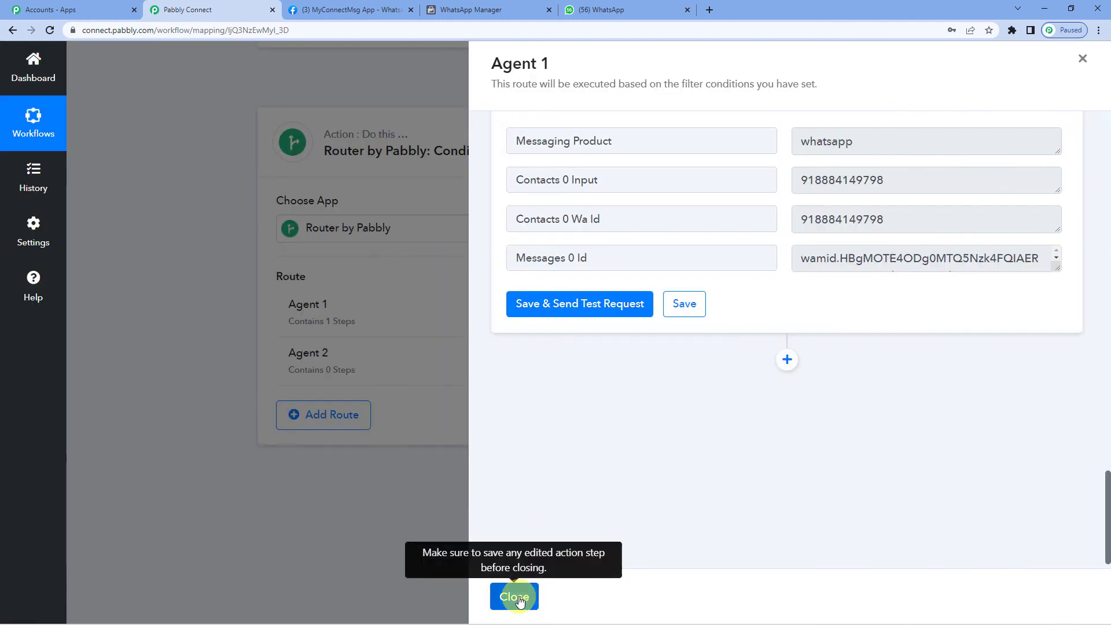
pyautogui.click(512, 595)
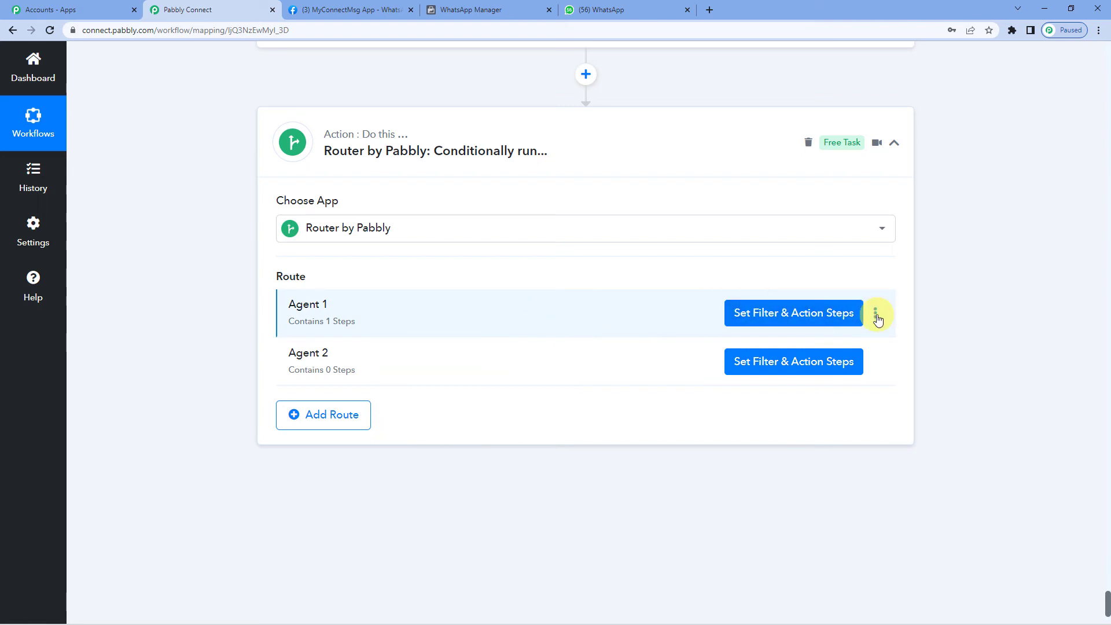
# - Clone the Agent 1 route
pyautogui.click(877, 316)
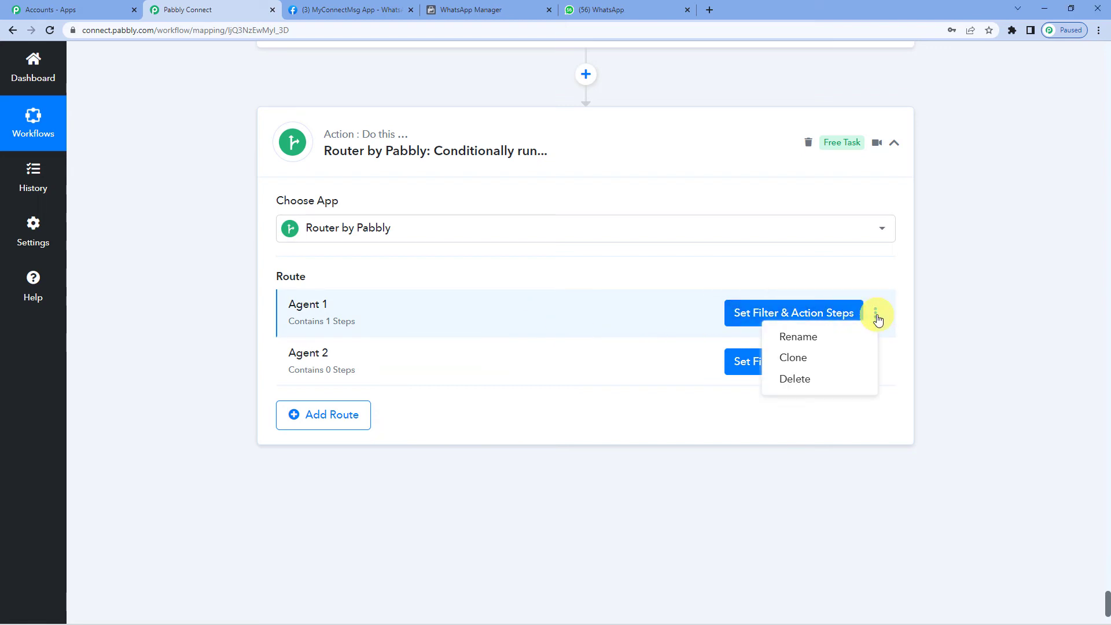
pyautogui.click(811, 358)
pyautogui.click(515, 395)
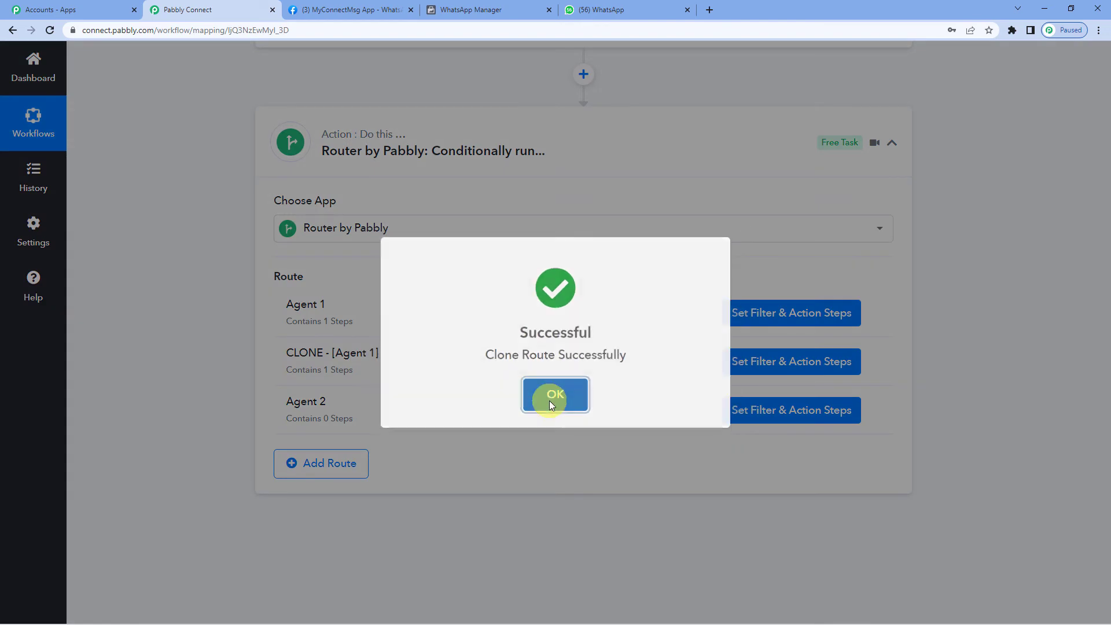
pyautogui.click(550, 400)
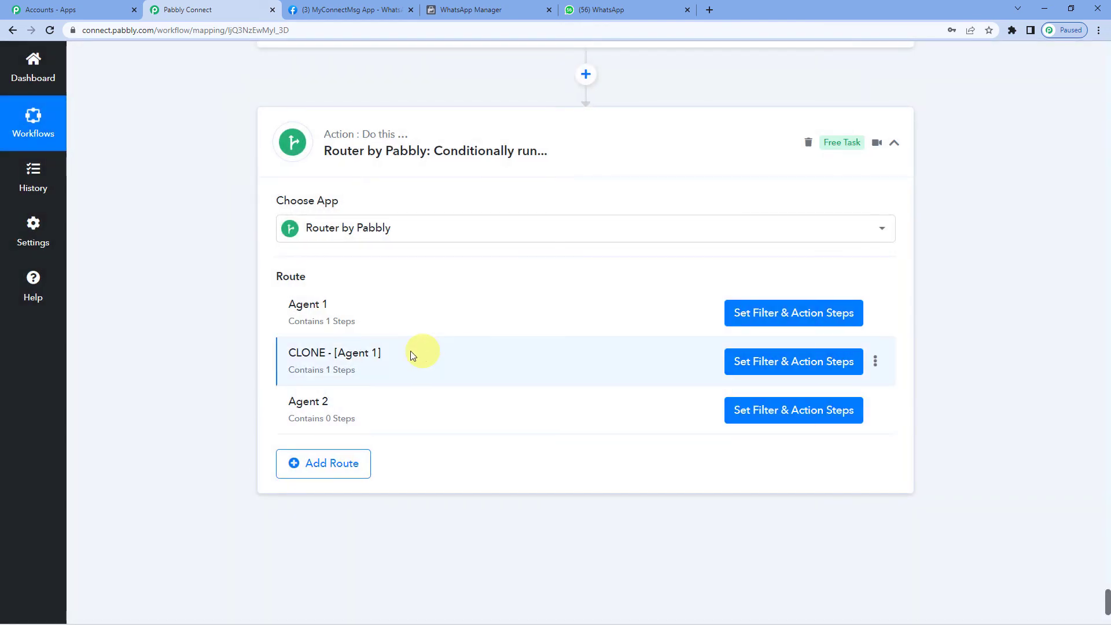
# - Rename the cloned route to CLONE - [Agent 2] and open its steps
pyautogui.click(878, 364)
pyautogui.click(816, 385)
pyautogui.click(493, 342)
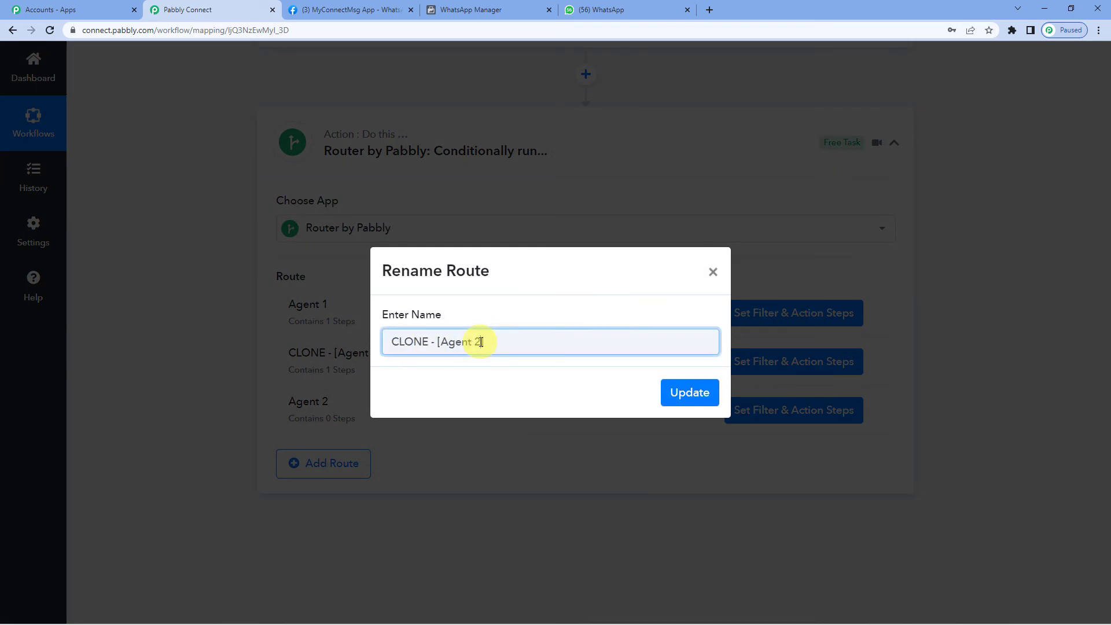
pyautogui.click(699, 391)
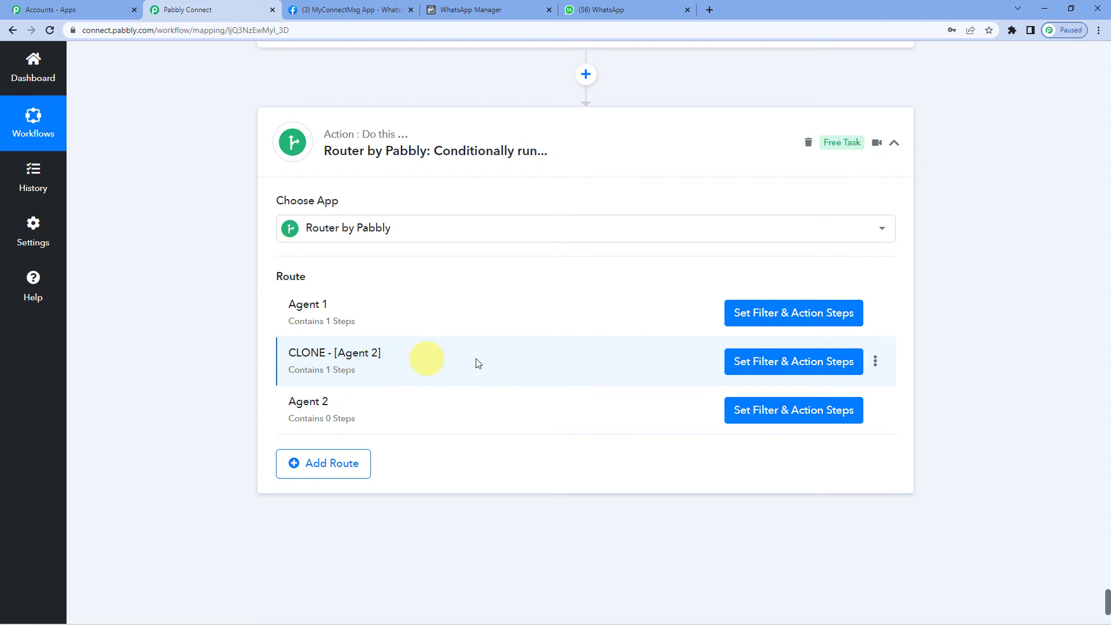
pyautogui.click(837, 363)
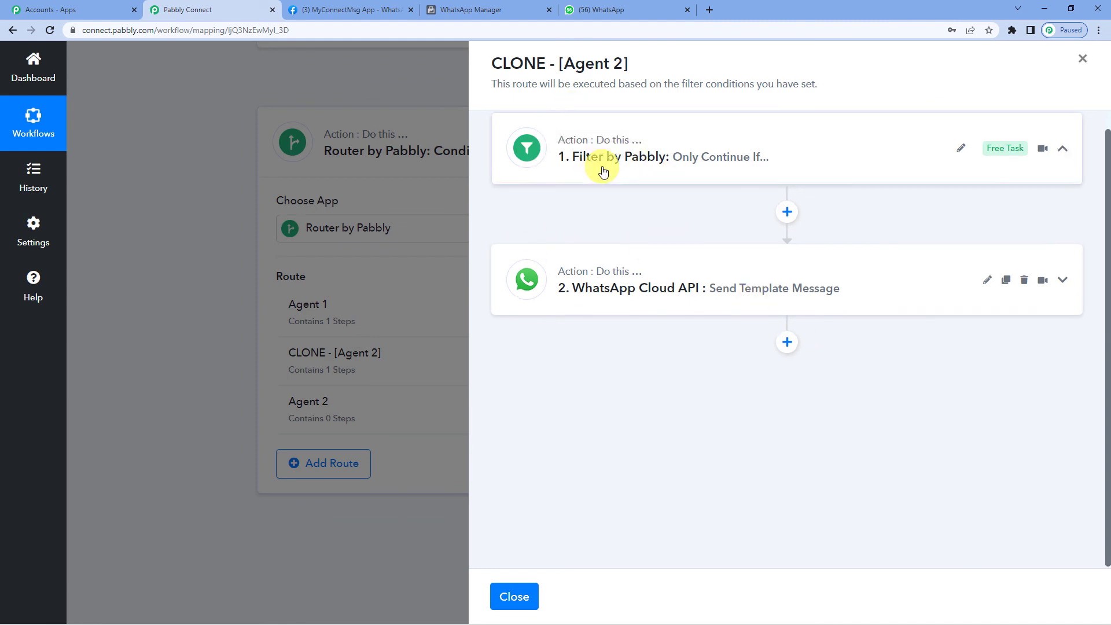
# - Change the cloned filter's Value from 1 to 2 and test it, returning 'Condition is false'
pyautogui.click(603, 168)
pyautogui.click(603, 168)
pyautogui.click(643, 316)
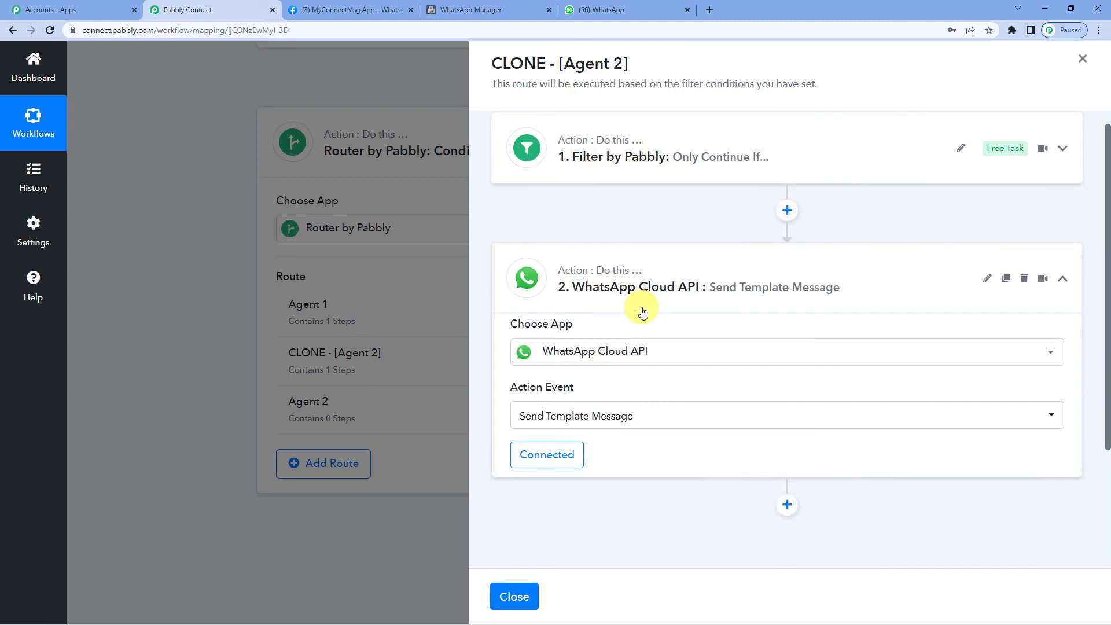
pyautogui.scroll(-8, 675, 392)
pyautogui.scroll(-5, 679, 426)
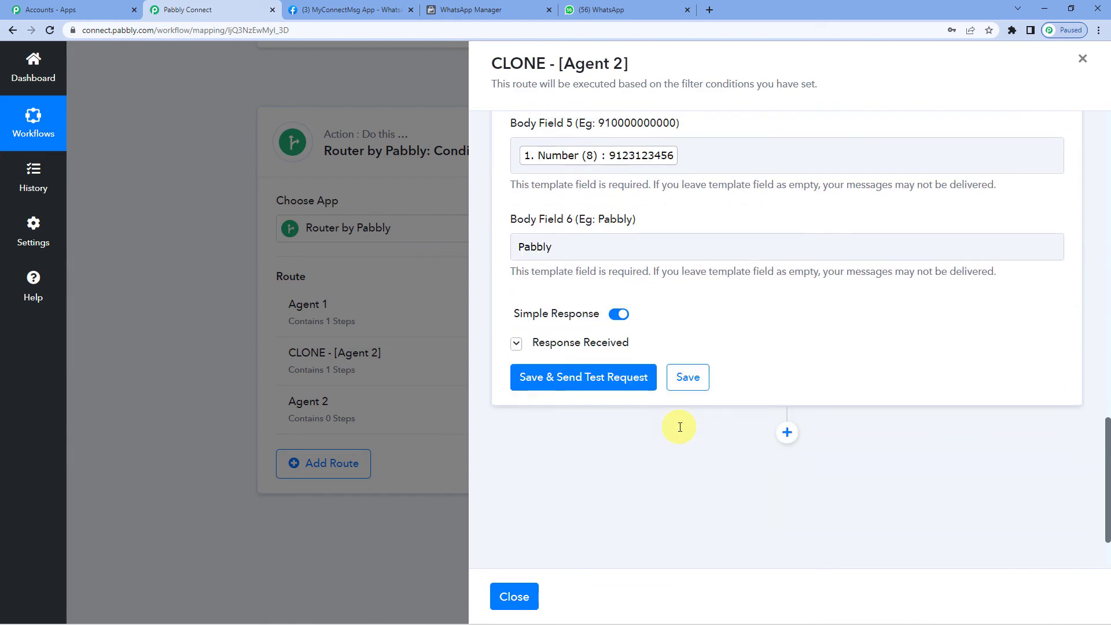
pyautogui.scroll(15, 676, 425)
pyautogui.click(661, 297)
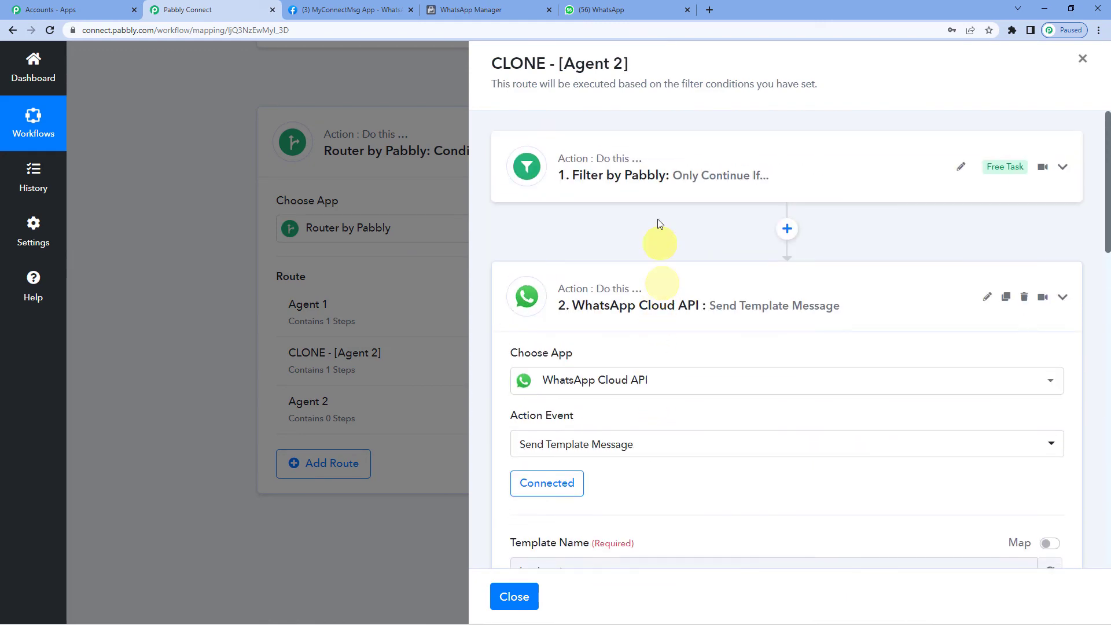
pyautogui.click(654, 186)
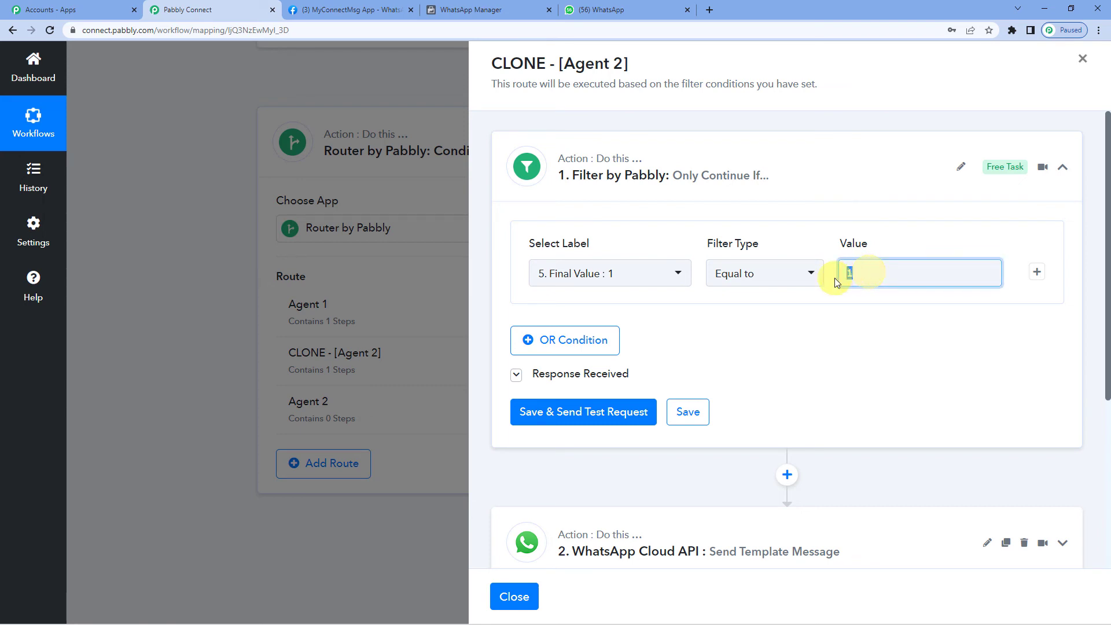
pyautogui.doubleClick(849, 273)
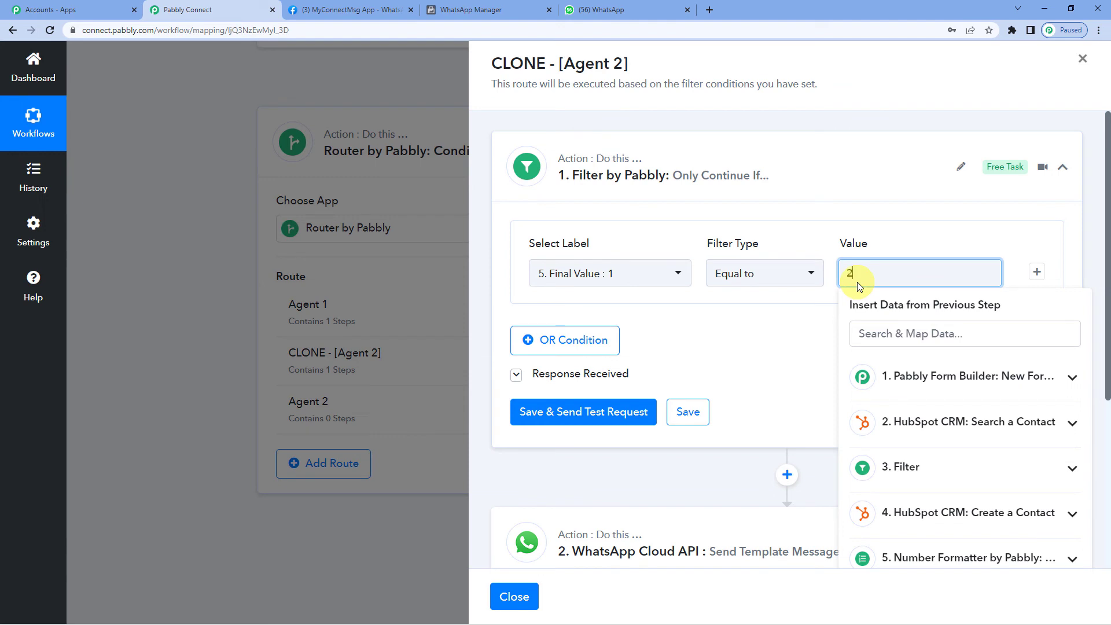
pyautogui.click(748, 322)
pyautogui.click(613, 416)
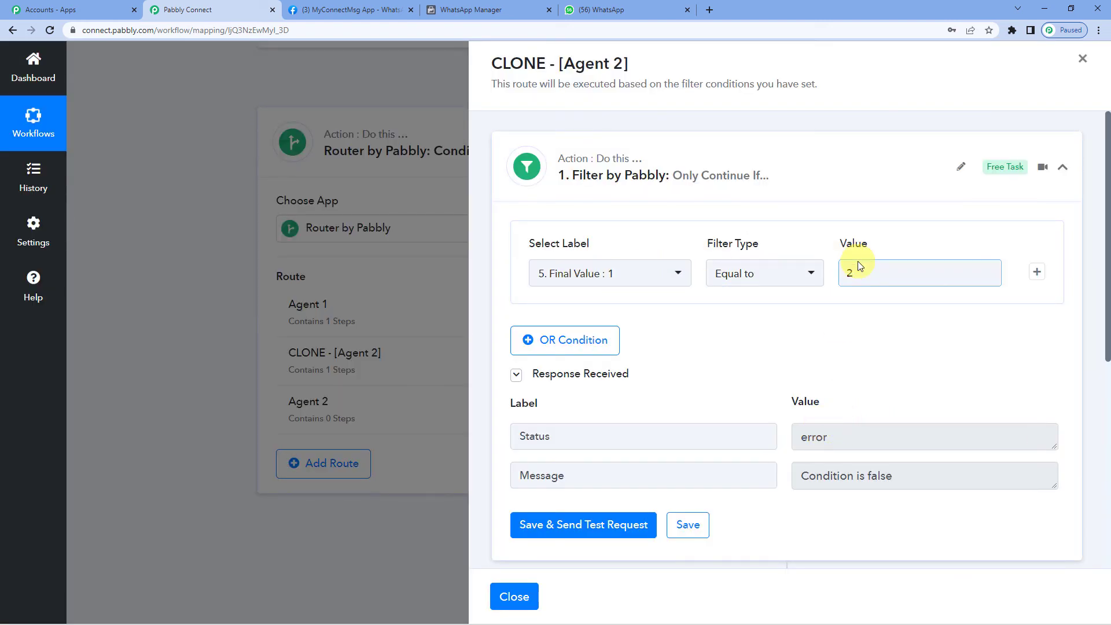
pyautogui.scroll(-5, 851, 268)
# - Expand the cloned WhatsApp template step and review its recipient mobile number and fields
pyautogui.click(660, 371)
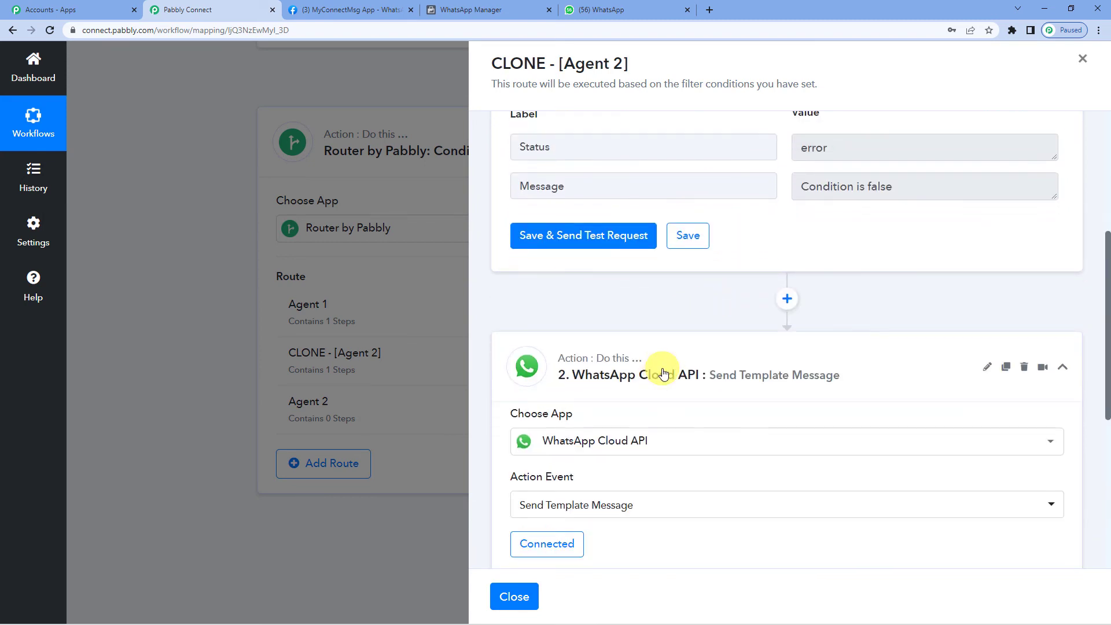
pyautogui.scroll(-3, 664, 373)
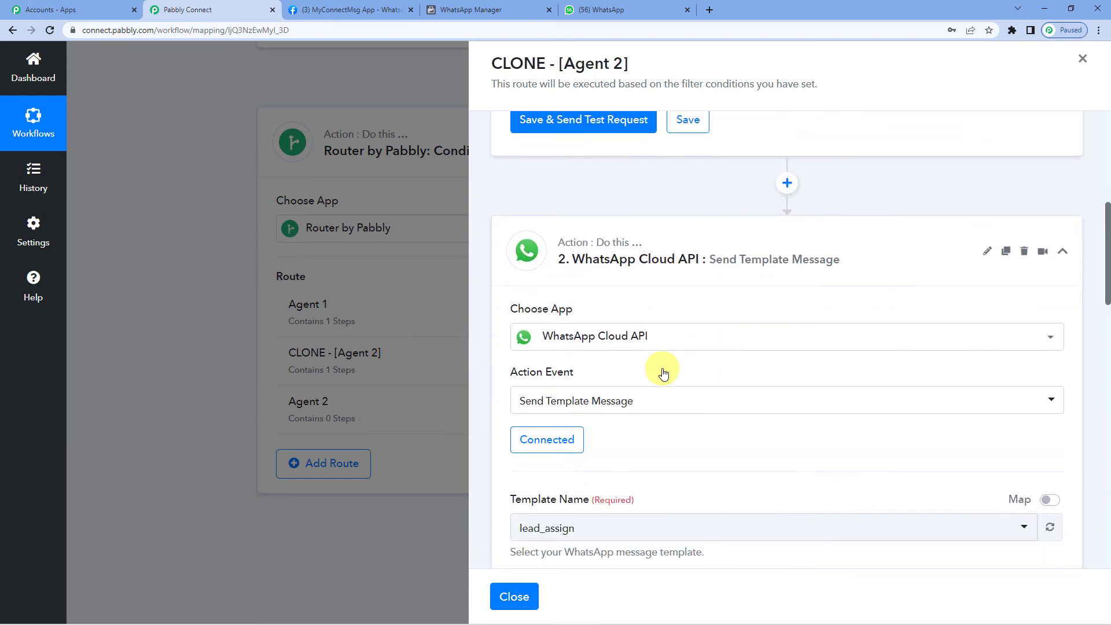
pyautogui.scroll(-1, 573, 370)
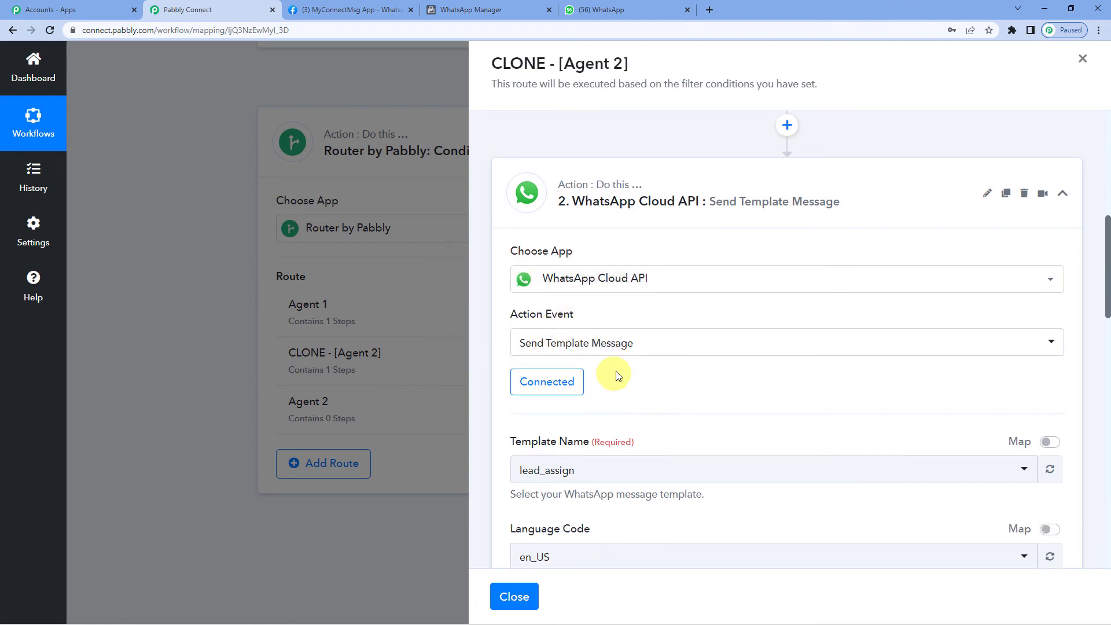
pyautogui.scroll(-4, 619, 371)
pyautogui.scroll(-3, 620, 371)
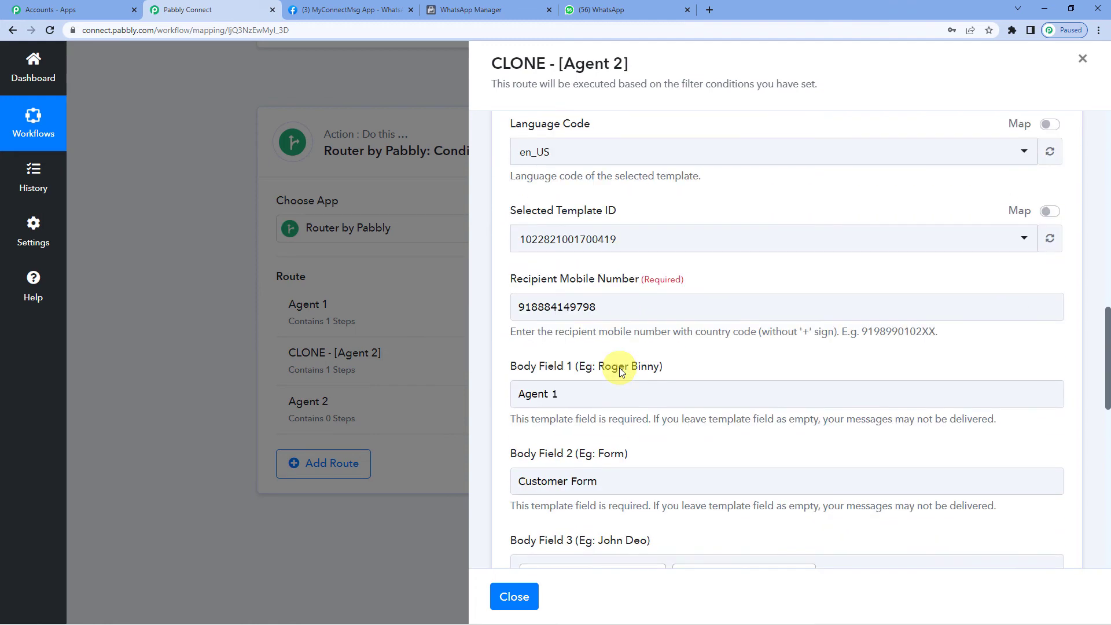
pyautogui.scroll(-4, 619, 368)
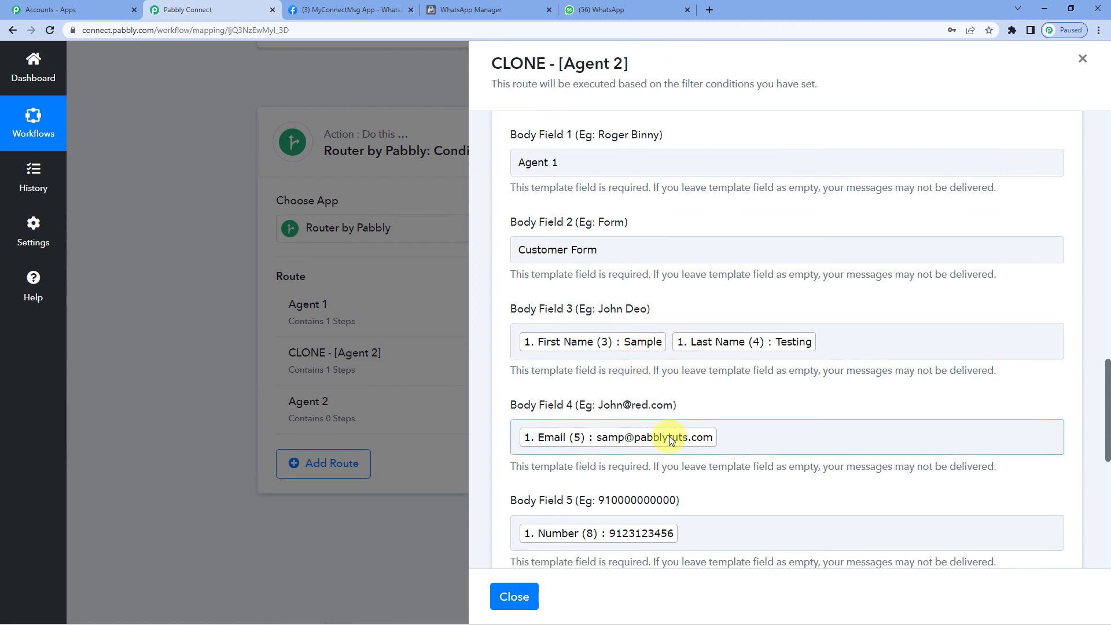
pyautogui.scroll(7, 621, 379)
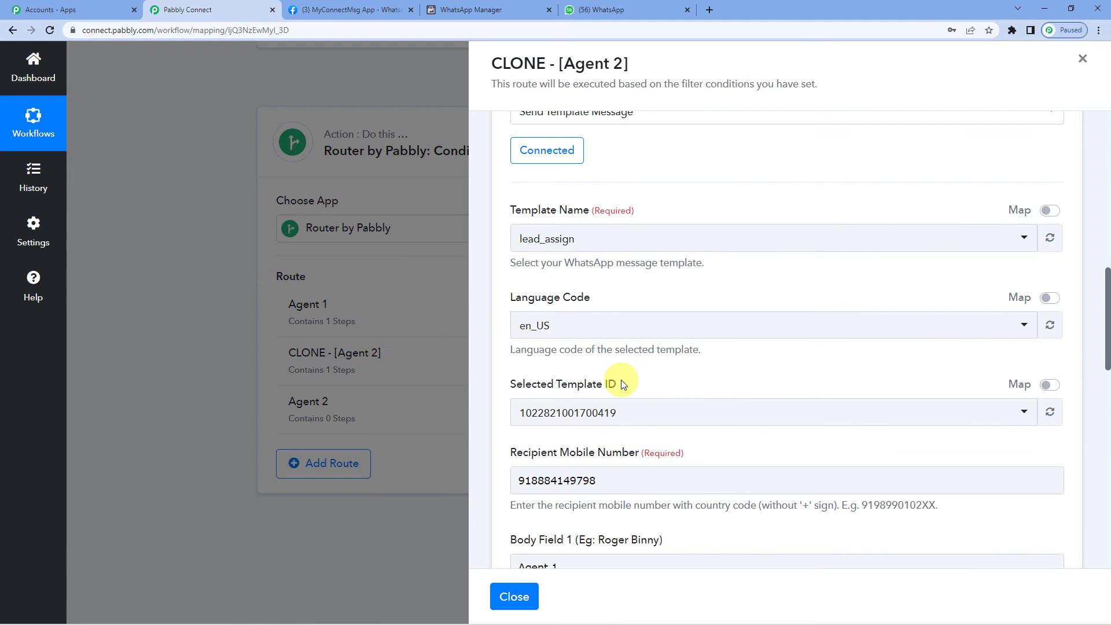
pyautogui.scroll(3, 621, 380)
pyautogui.scroll(-4, 635, 404)
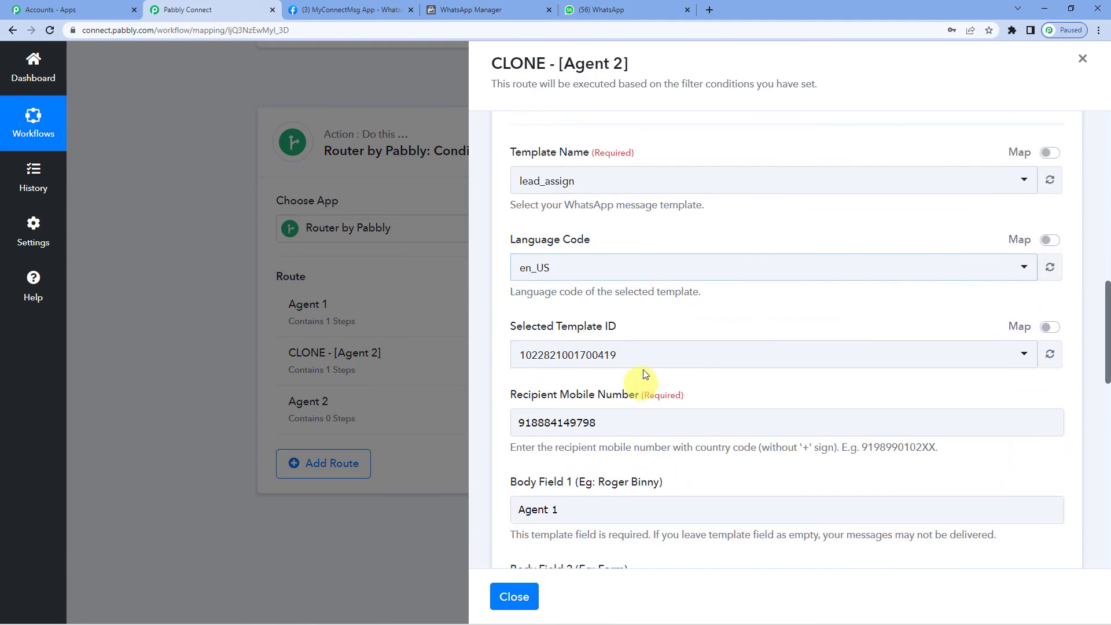
pyautogui.scroll(-2, 645, 365)
pyautogui.click(648, 310)
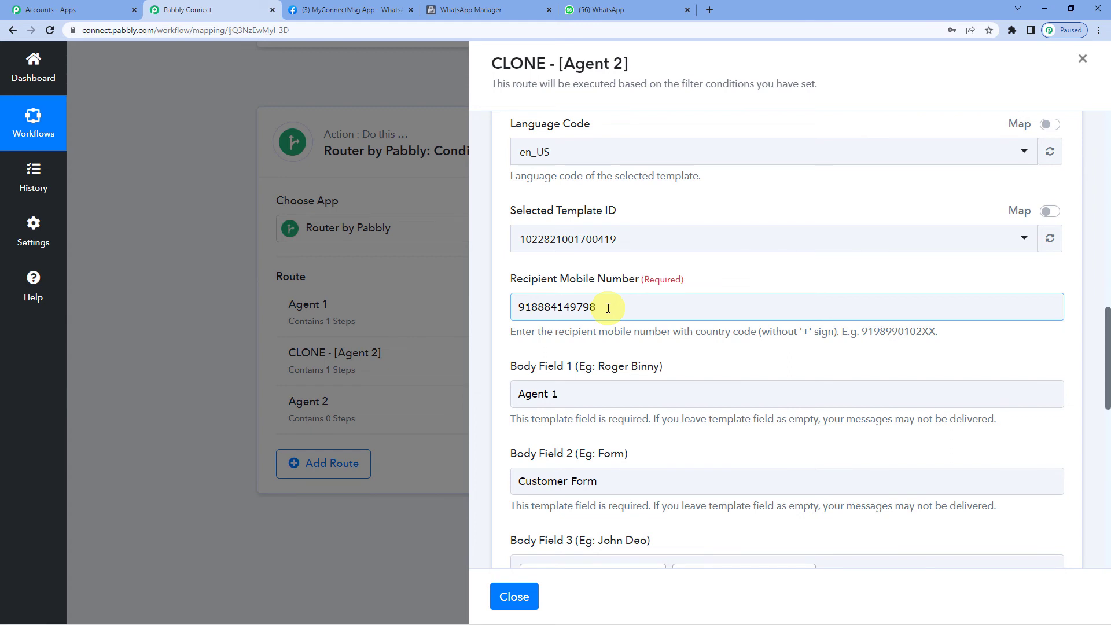
pyautogui.scroll(-1, 608, 308)
# - Change Body Field 1 to Agent 2 and send a successful test message
pyautogui.click(581, 336)
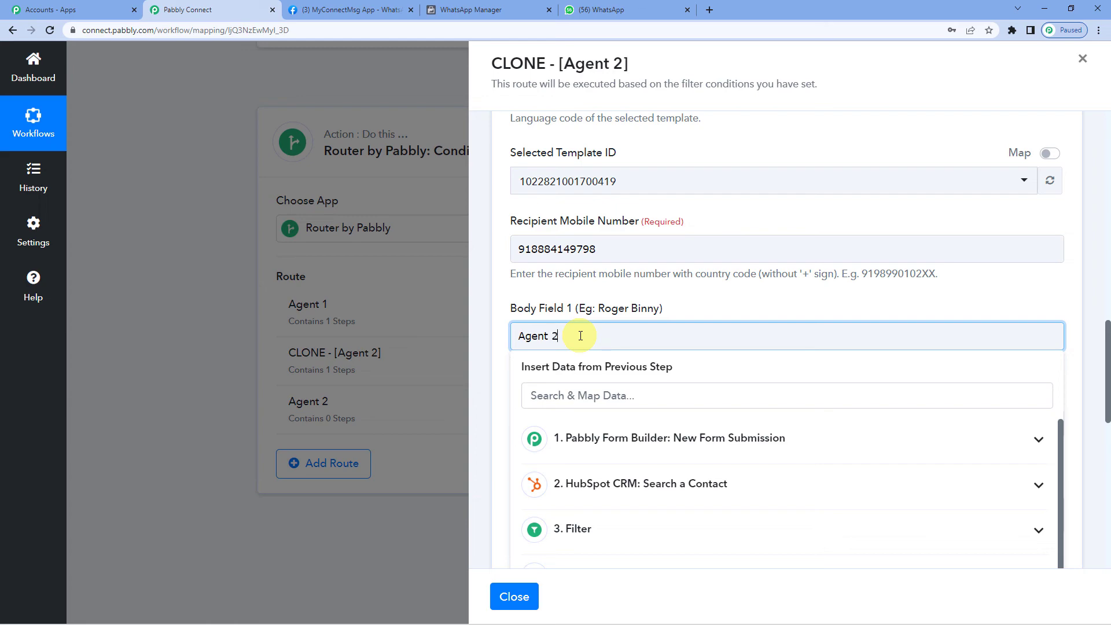
pyautogui.click(602, 318)
pyautogui.scroll(-6, 601, 443)
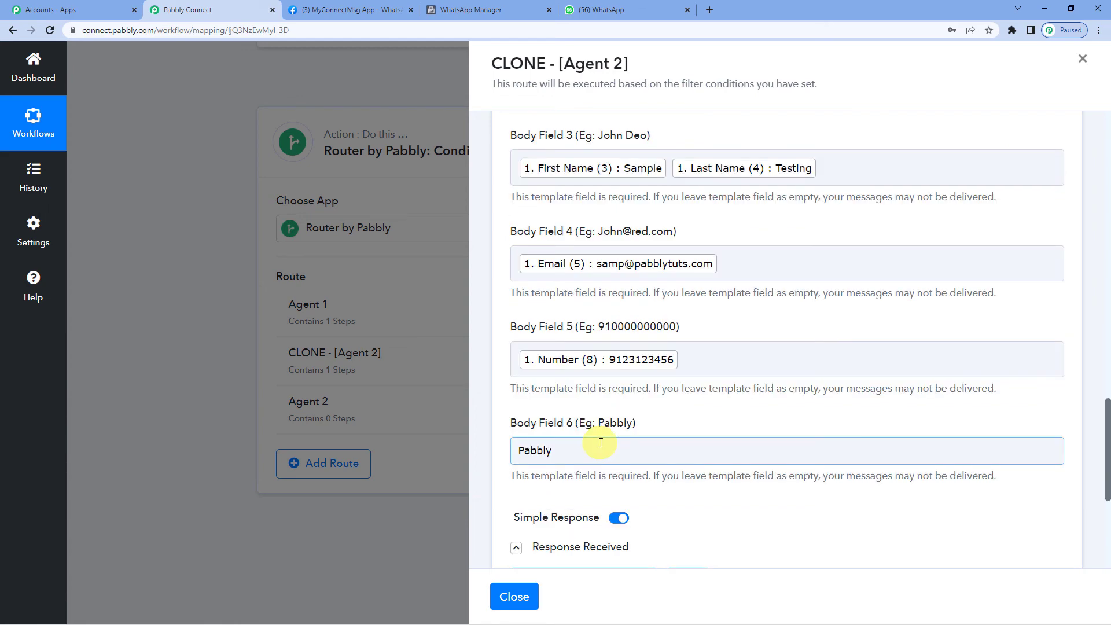
pyautogui.scroll(4, 637, 382)
pyautogui.scroll(-4, 605, 393)
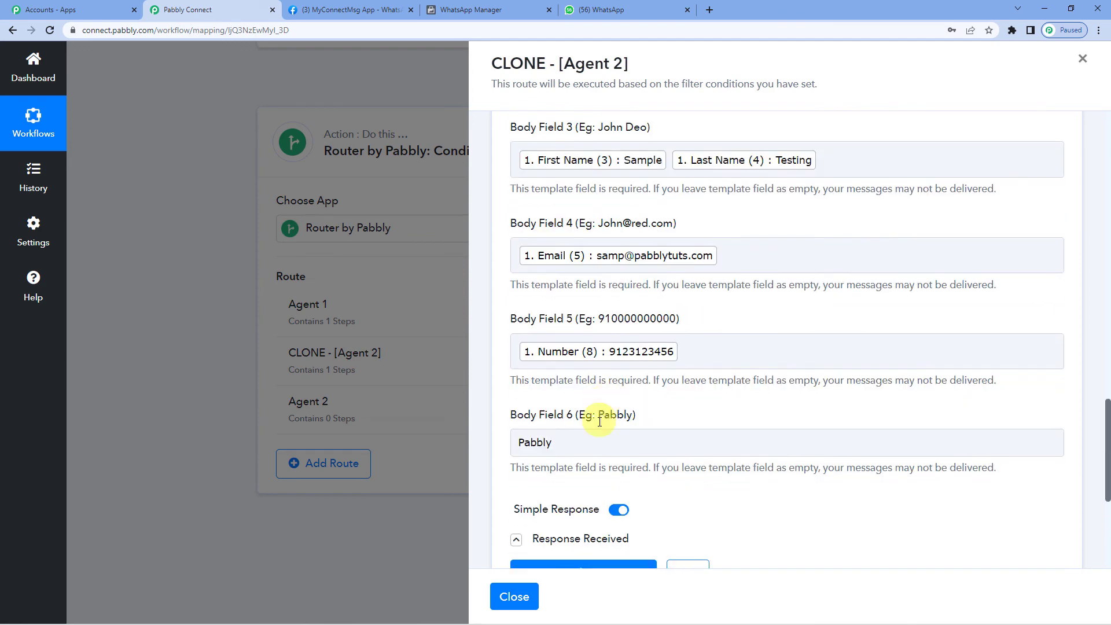
pyautogui.scroll(-4, 600, 421)
pyautogui.scroll(2, 585, 405)
pyautogui.click(591, 472)
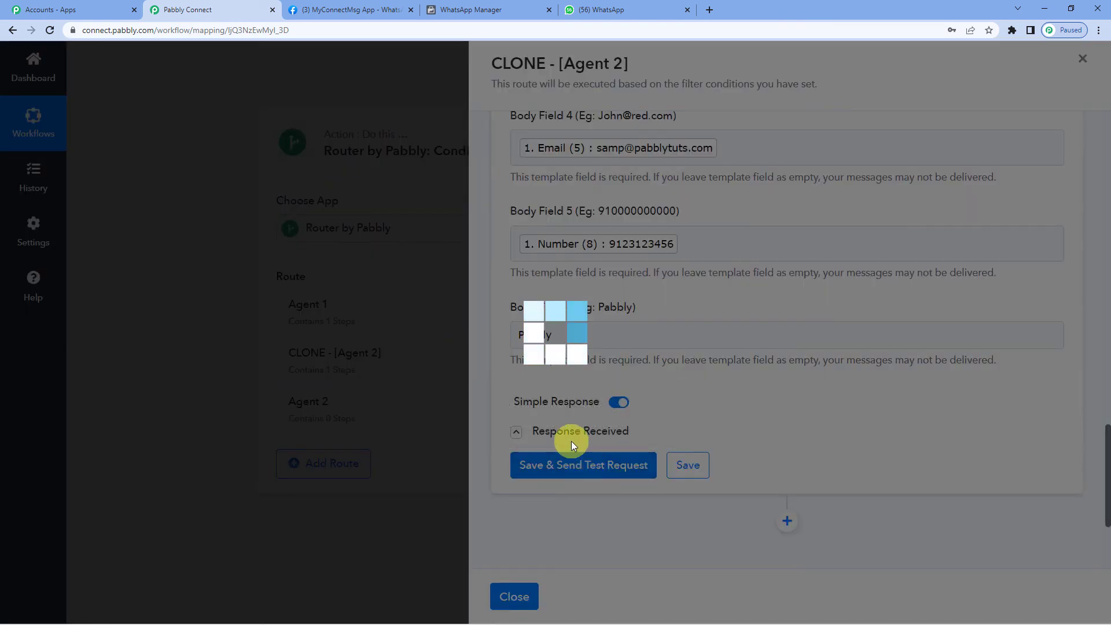
pyautogui.scroll(-2, 681, 458)
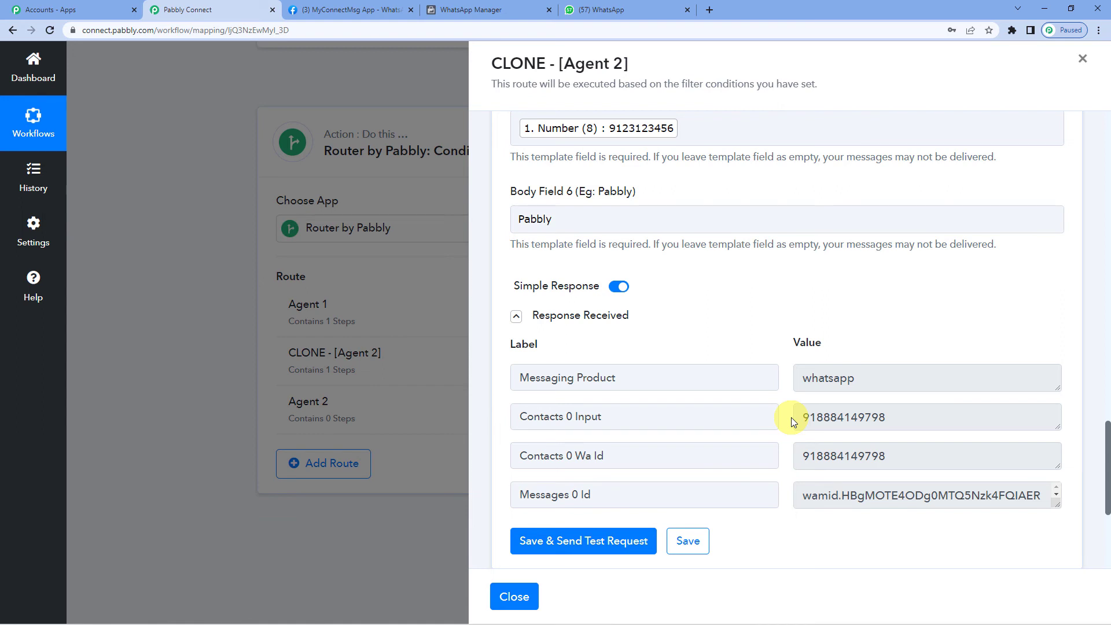
# - Open the Pabbly chat in WhatsApp Web and read the Agent 2 lead message's Customer Form line
pyautogui.click(605, 9)
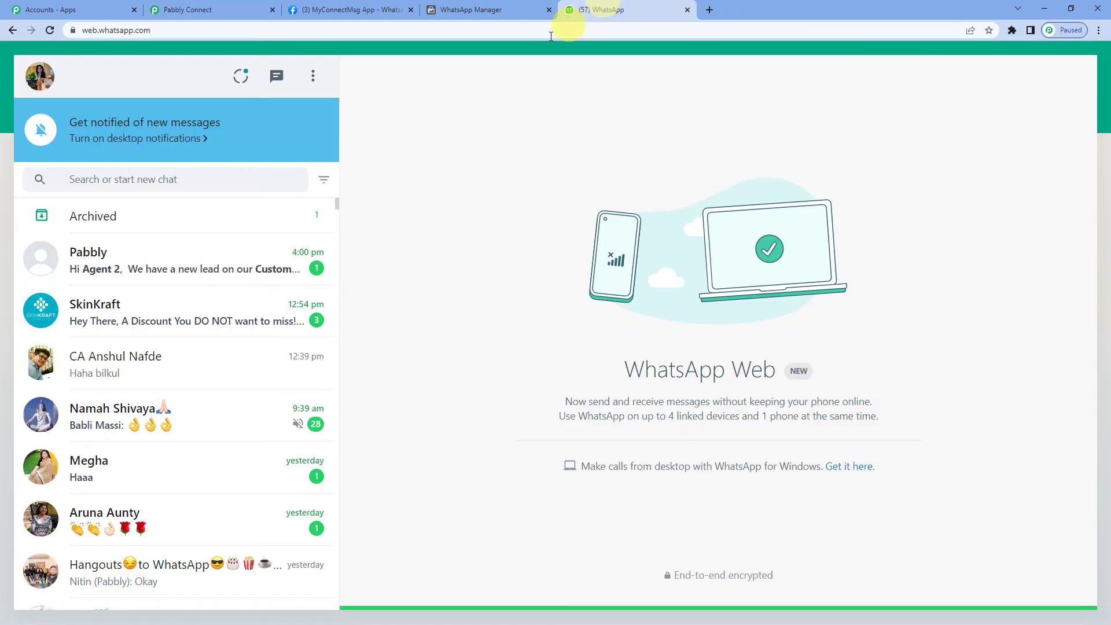
pyautogui.click(232, 254)
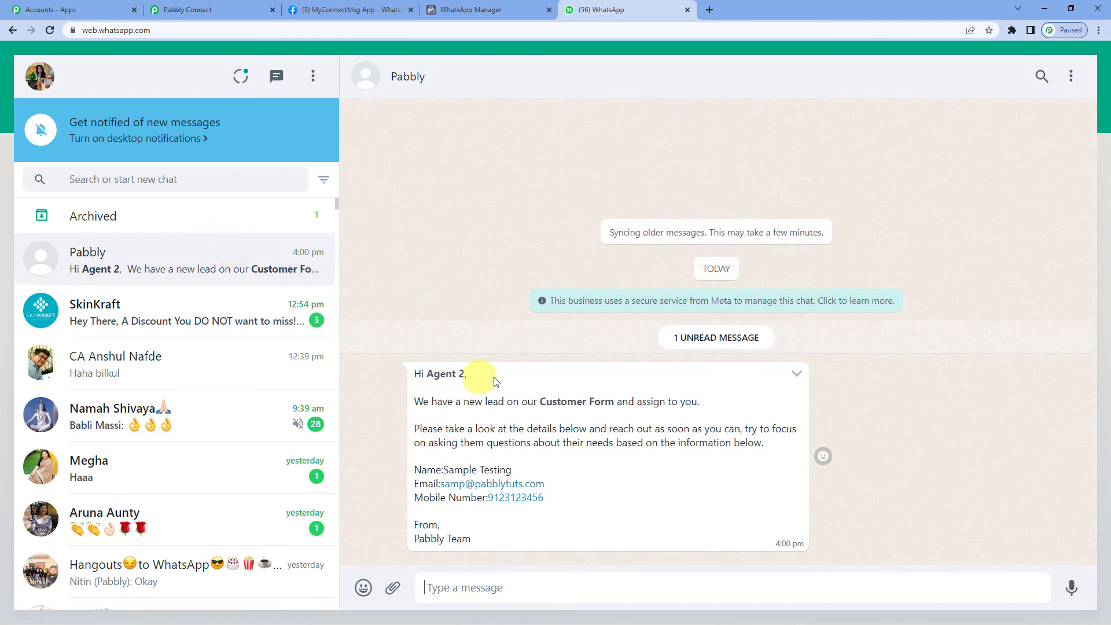
pyautogui.moveTo(492, 401); pyautogui.dragTo(655, 401)
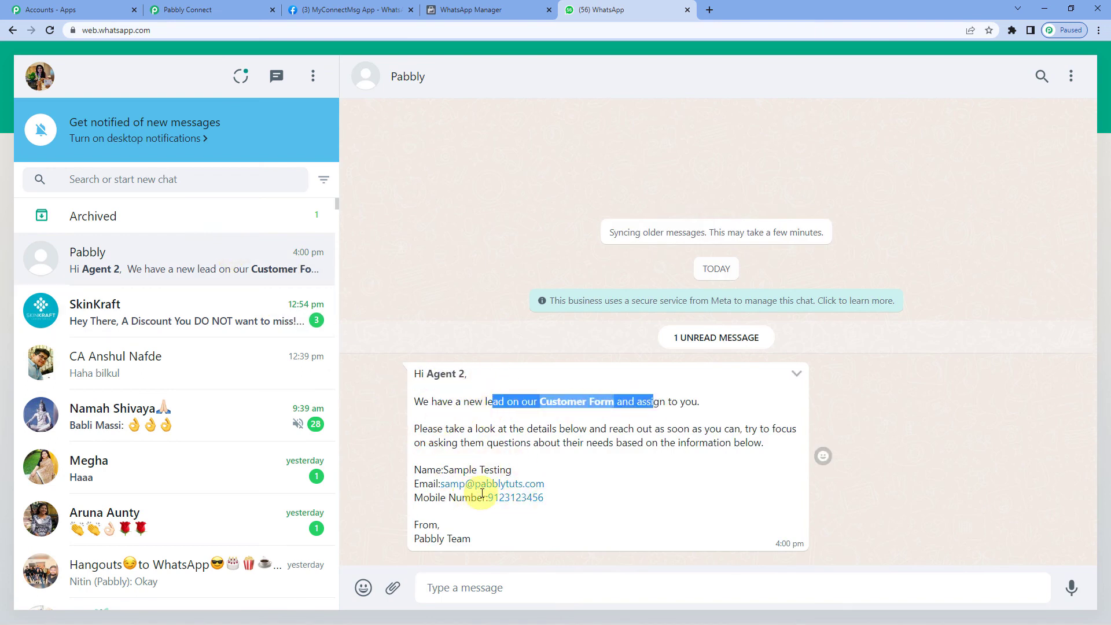
# - Back in Pabbly Connect, save the cloned Agent 2 route's settings and close its panel
pyautogui.click(251, 8)
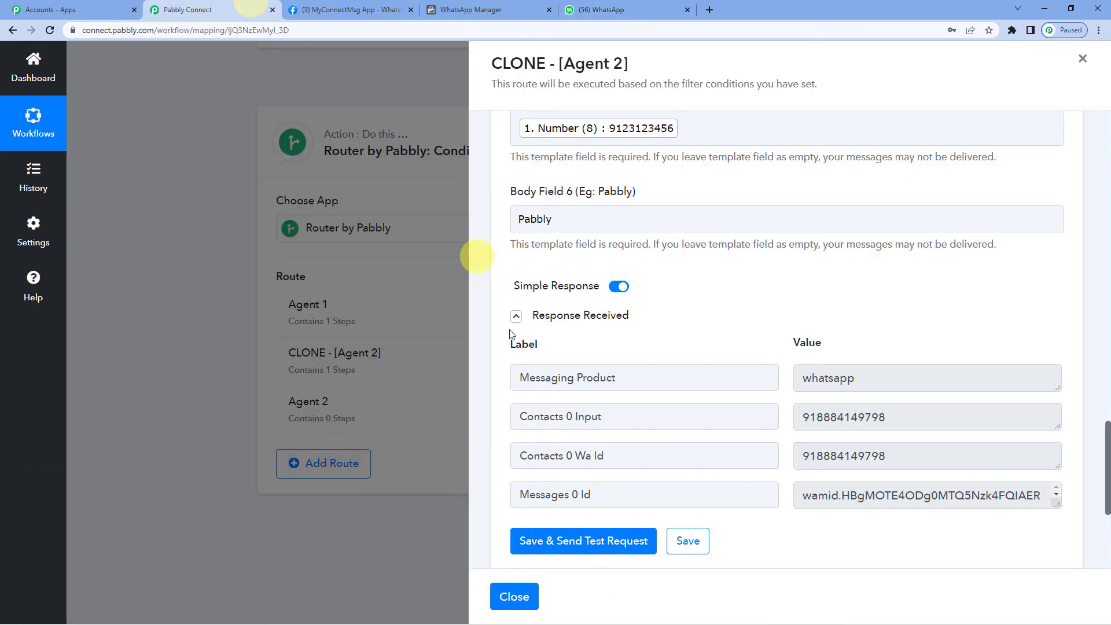
pyautogui.scroll(-1, 578, 417)
pyautogui.click(691, 484)
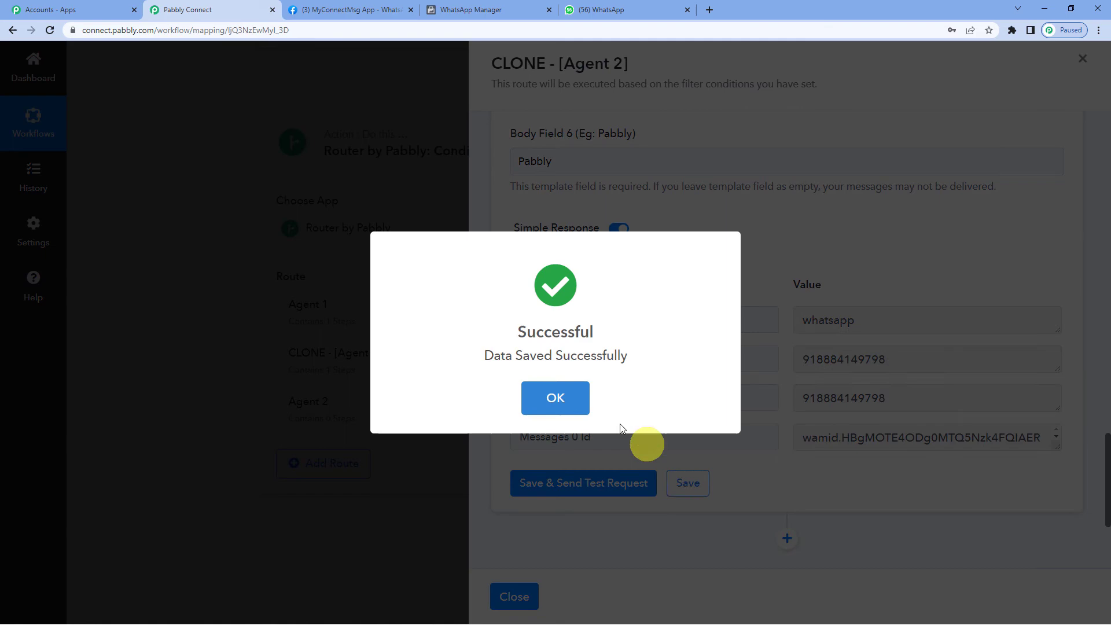
pyautogui.click(553, 384)
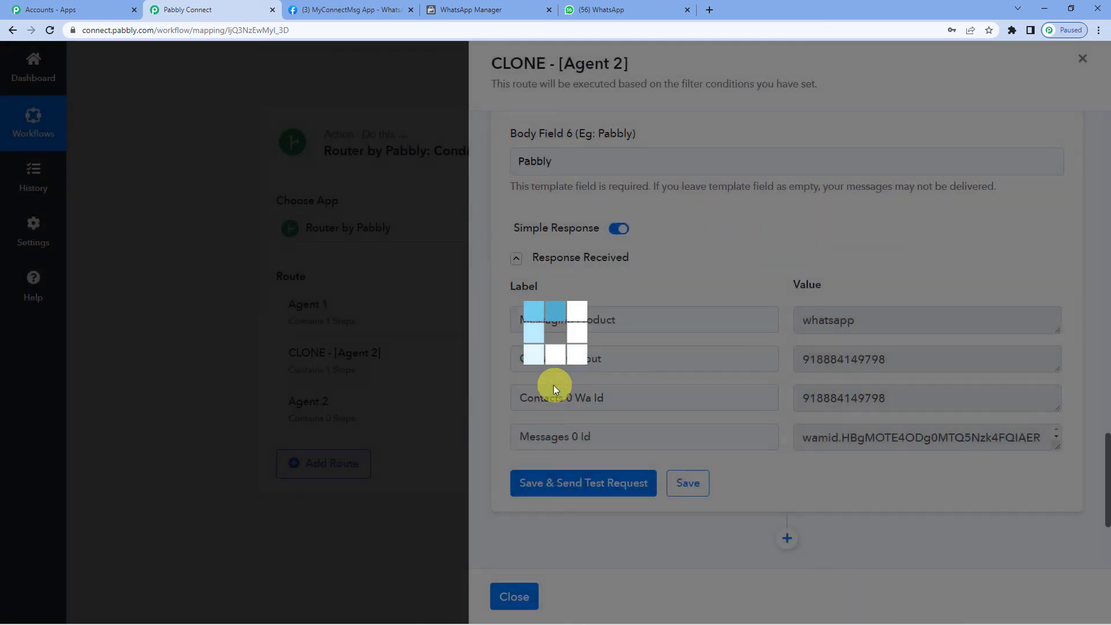
pyautogui.click(517, 598)
# - Delete the empty Agent 2 route, leaving Agent 1 and CLONE - [Agent 2]
pyautogui.scroll(-1, 538, 328)
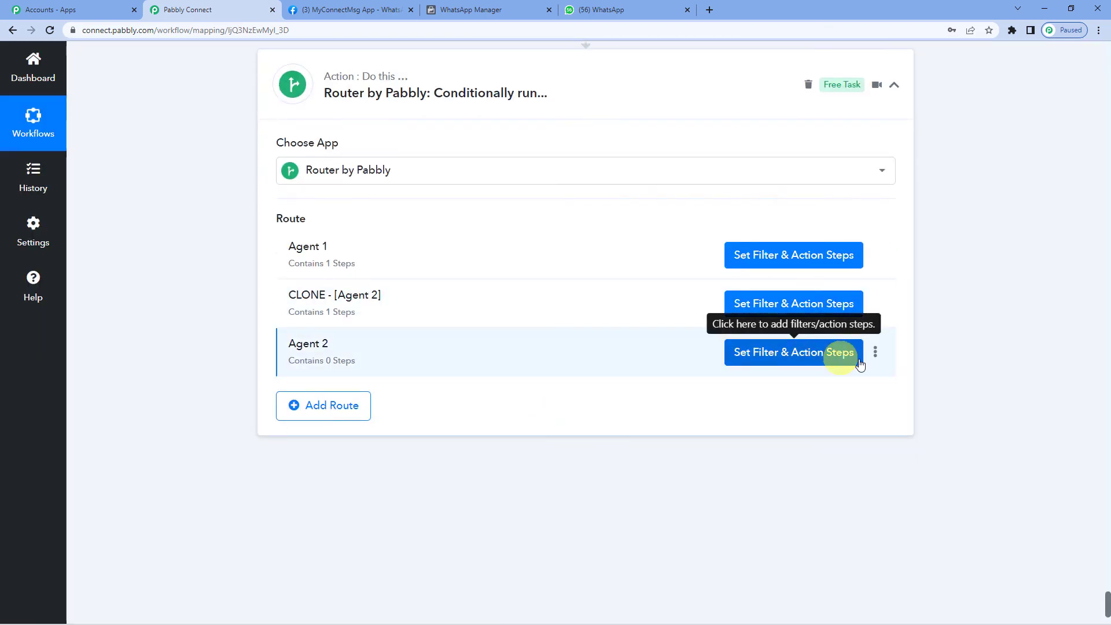
pyautogui.click(876, 352)
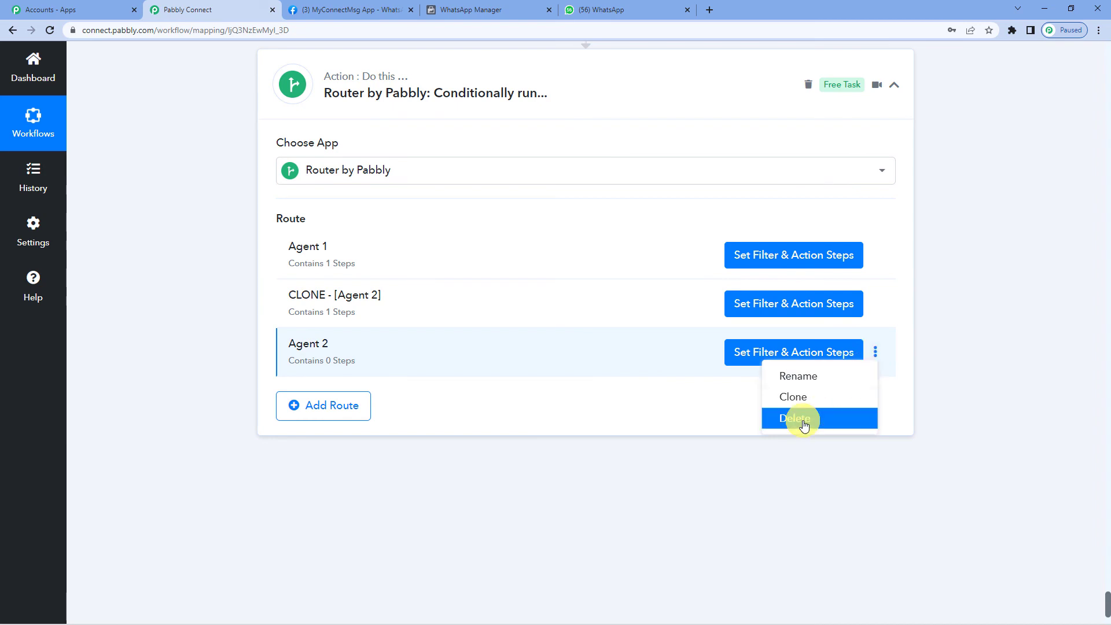
pyautogui.click(804, 422)
pyautogui.click(533, 403)
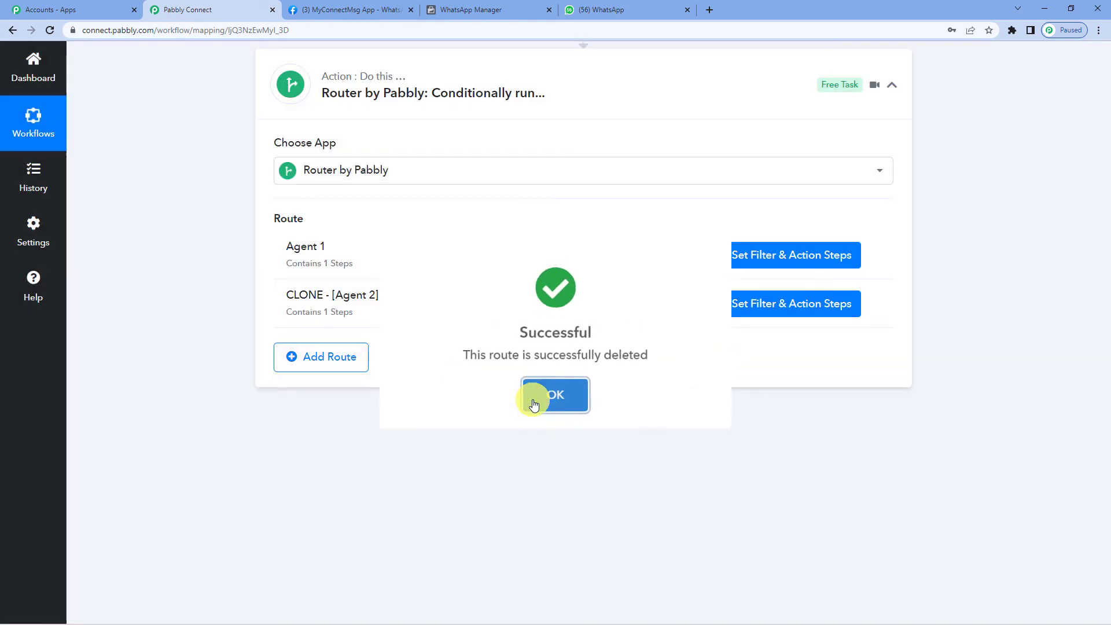
pyautogui.click(529, 398)
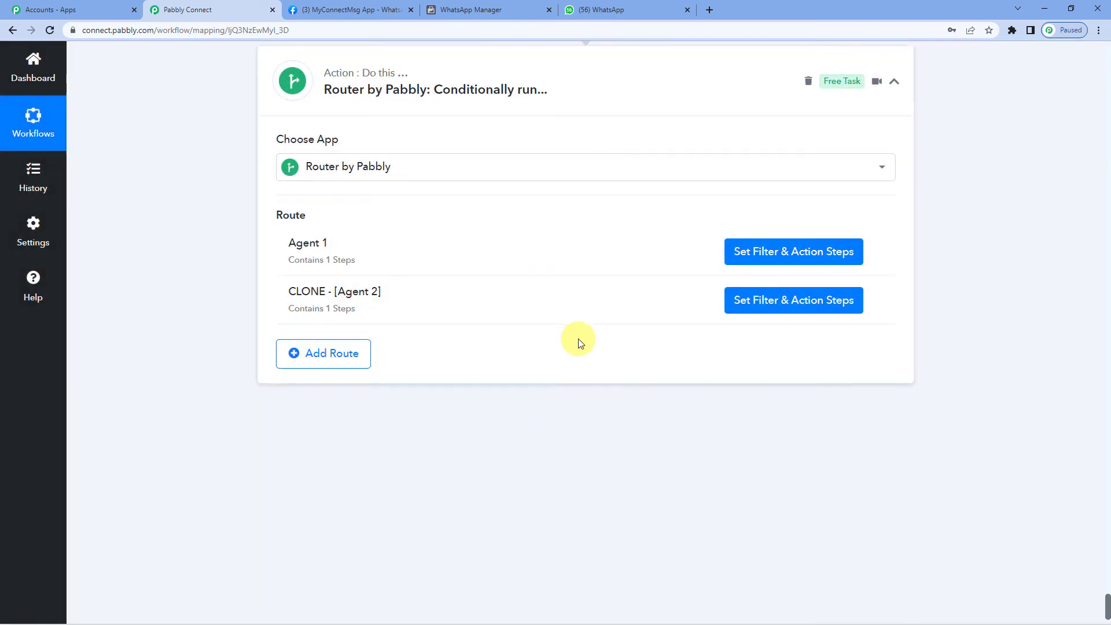
pyautogui.scroll(-2, 578, 339)
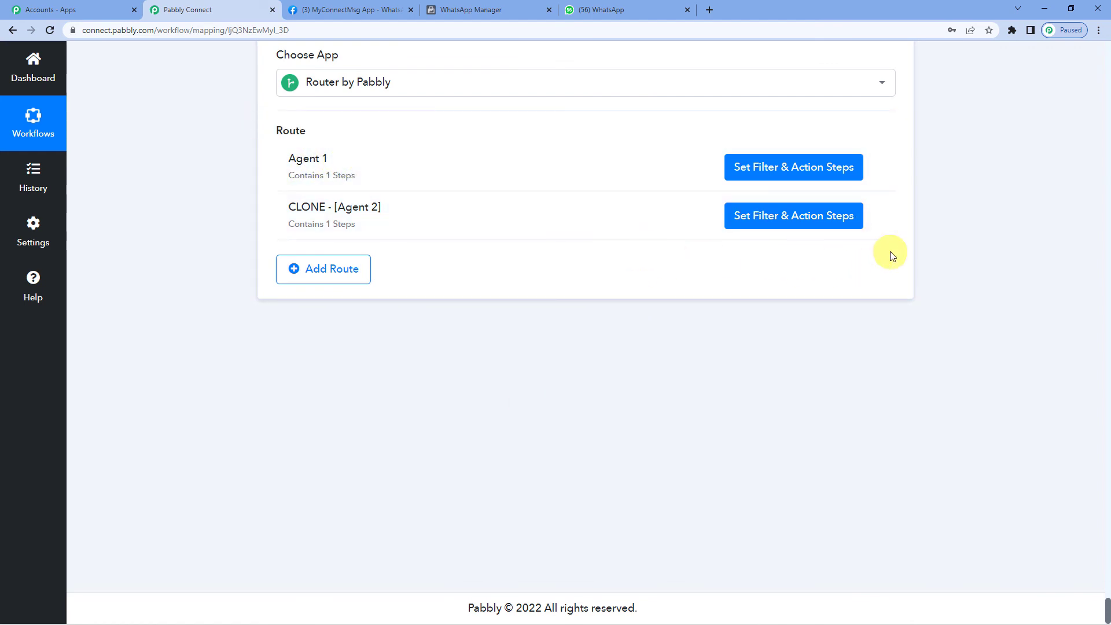
# - Clone the CLONE - [Agent 2] route to create a third route
pyautogui.click(876, 216)
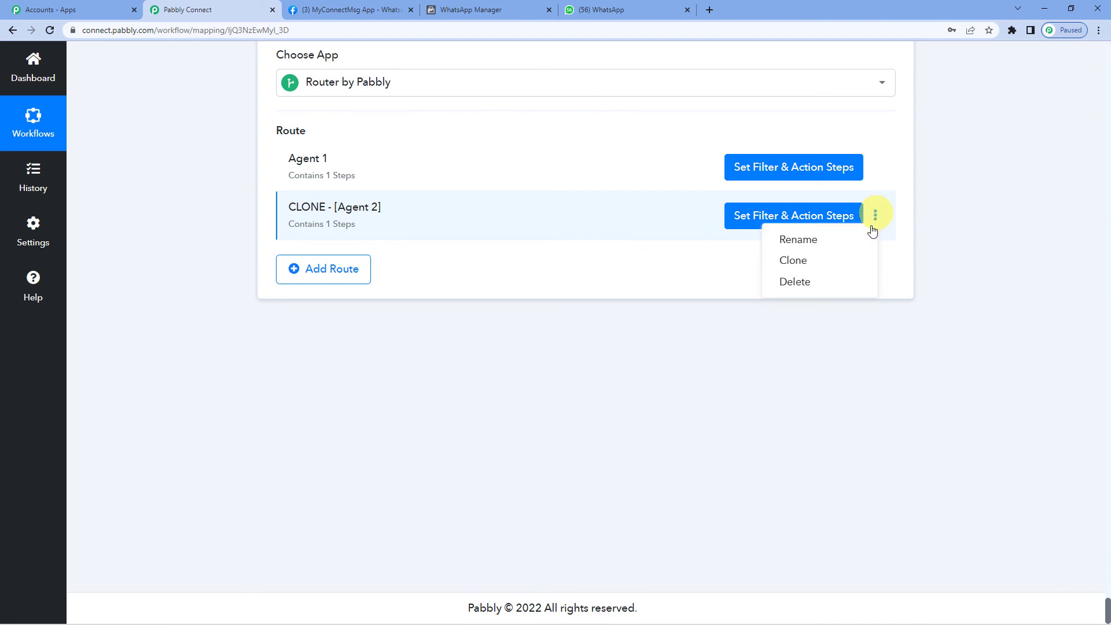
pyautogui.click(816, 264)
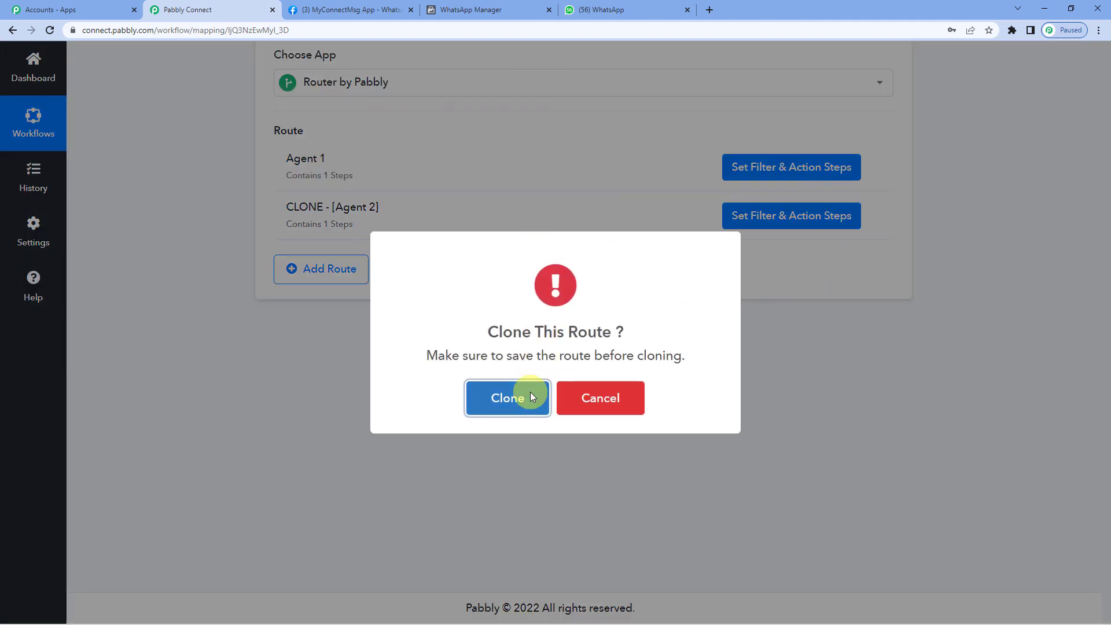
pyautogui.click(531, 394)
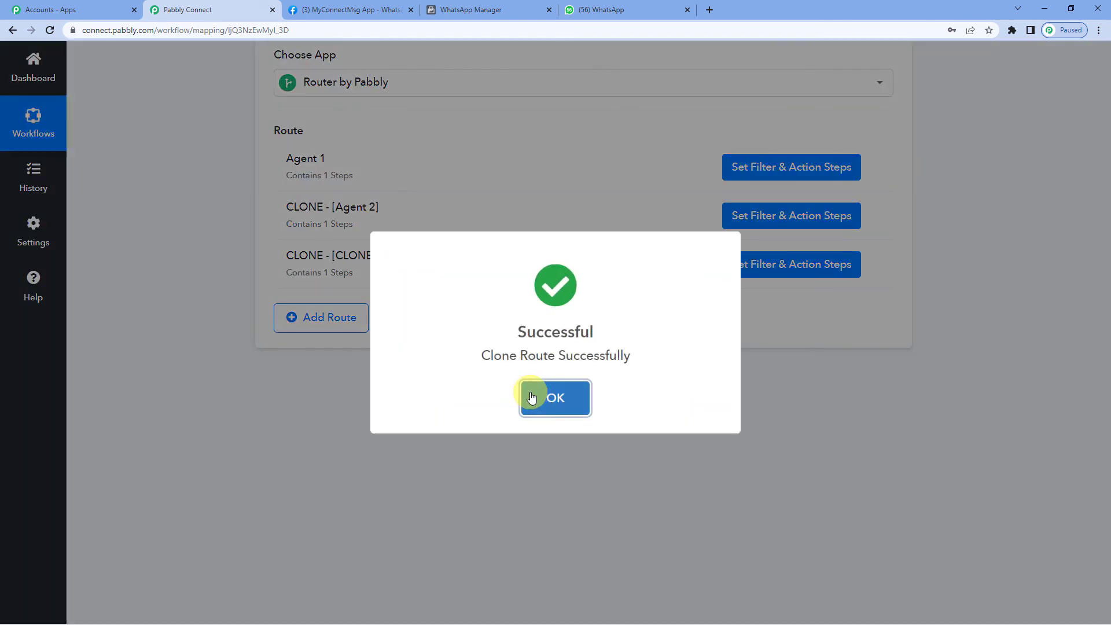
pyautogui.click(532, 396)
# - Rename the third route so it reads CLONE - [CLONE - [Agent 3]]
pyautogui.moveTo(427, 256)
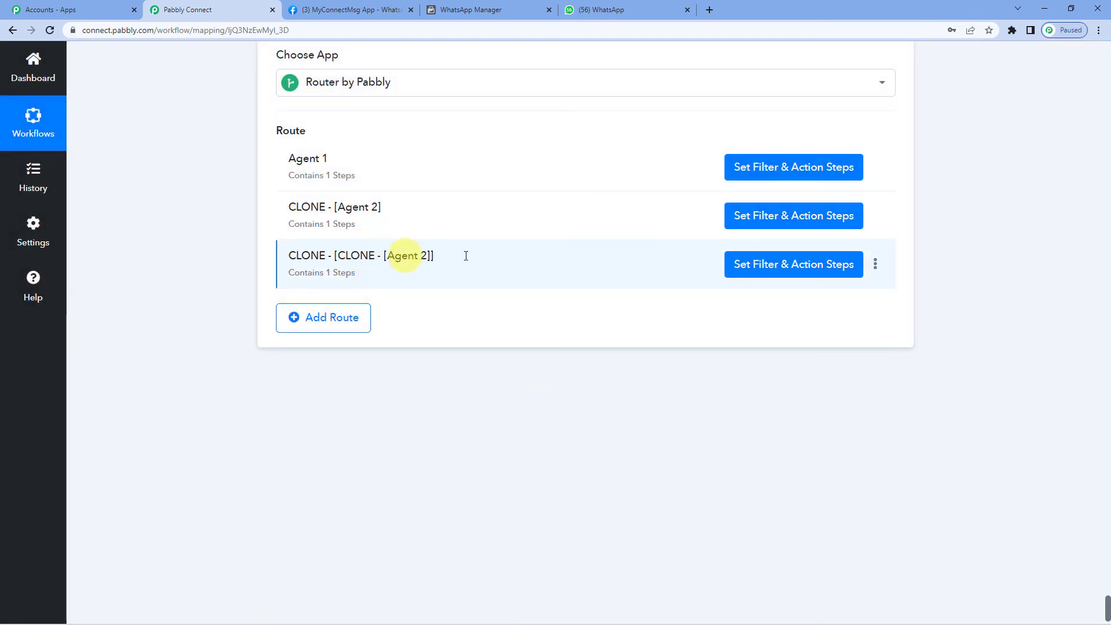
pyautogui.click(877, 265)
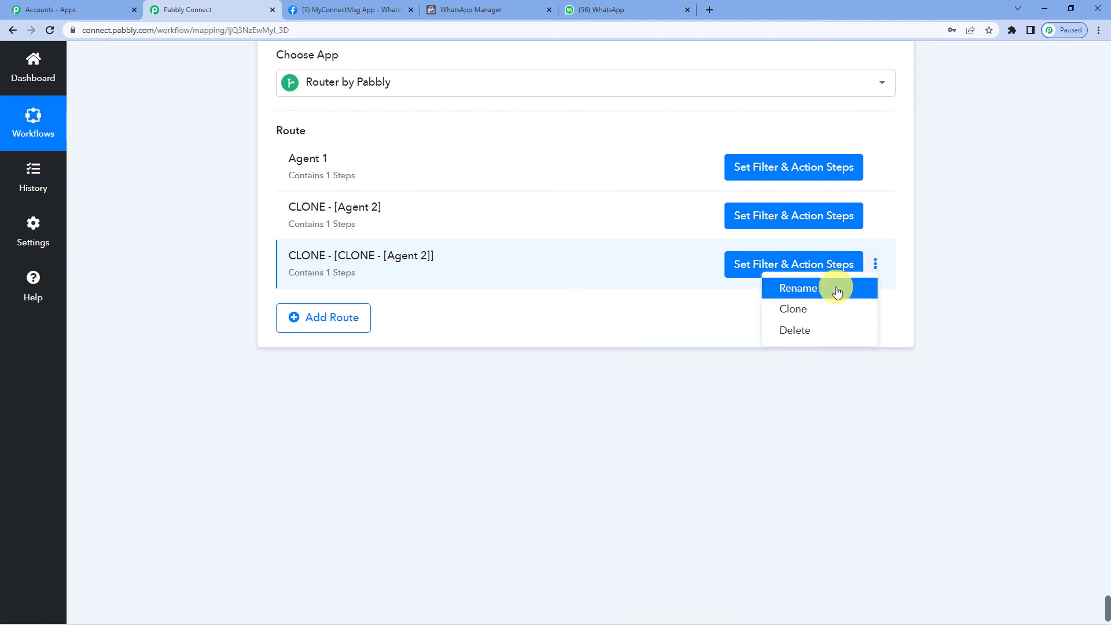
pyautogui.click(837, 288)
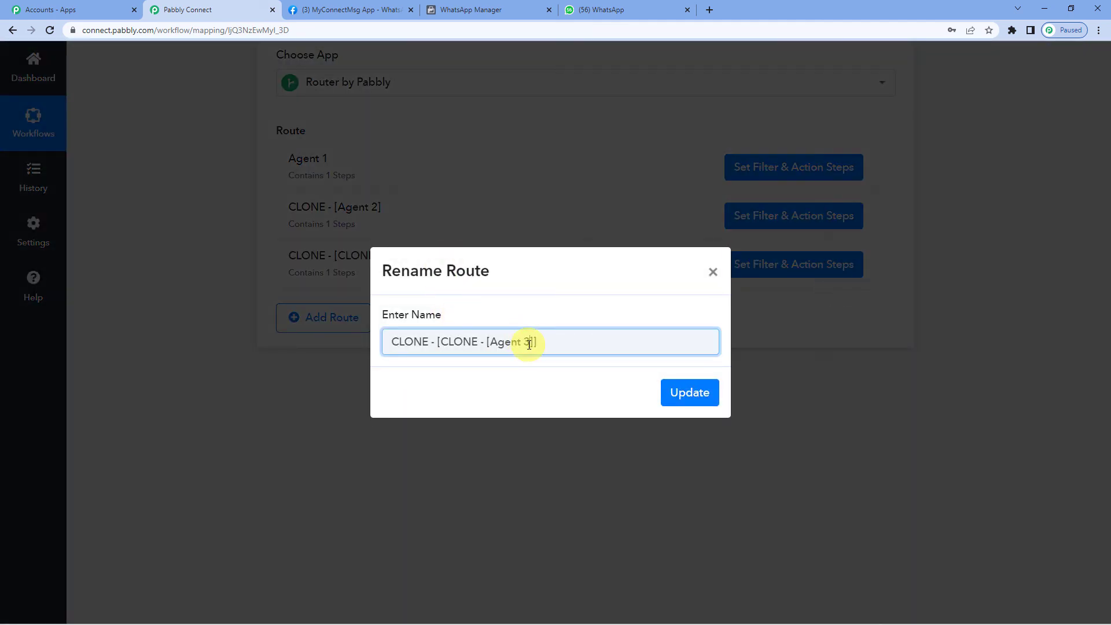
pyautogui.click(696, 392)
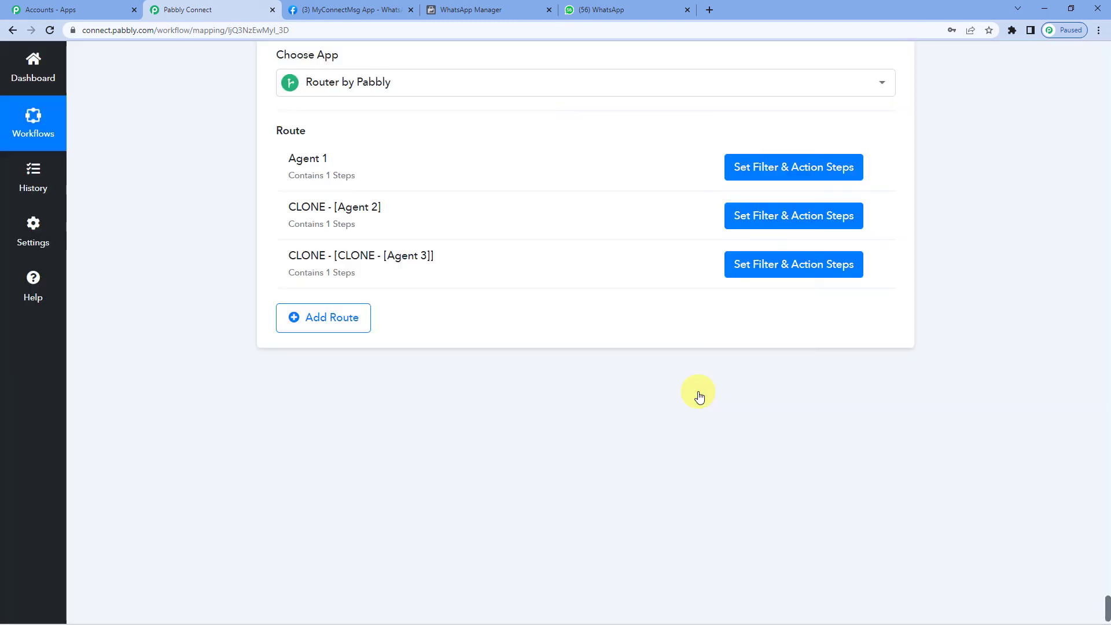
# - Open the third route's filter and action steps and expand its Filter by Pabbly condition (Final Value equal to 2)
pyautogui.click(763, 265)
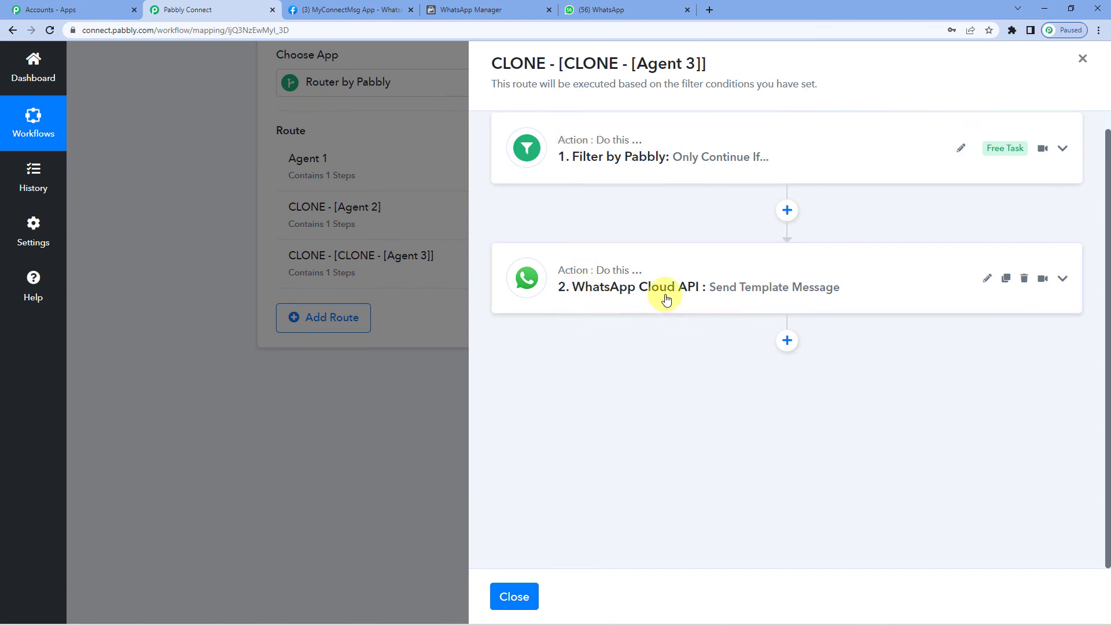
pyautogui.click(654, 166)
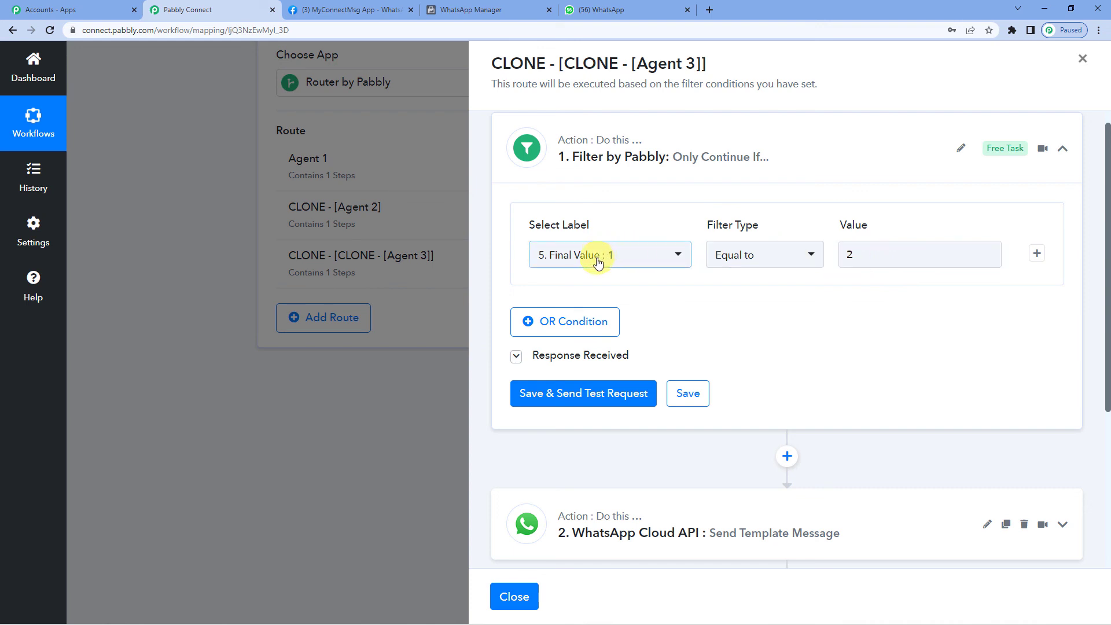
# - Change the filter's comparison value from 2 to 3, then save and send a test request
pyautogui.click(842, 259)
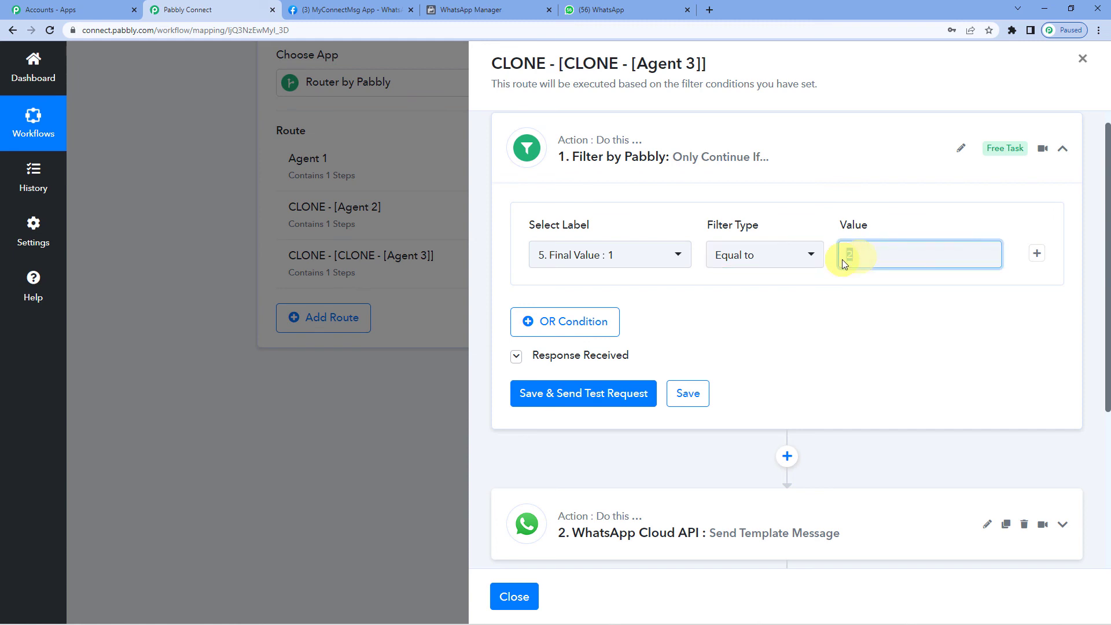
pyautogui.press('BackSpace')
pyautogui.write('3')
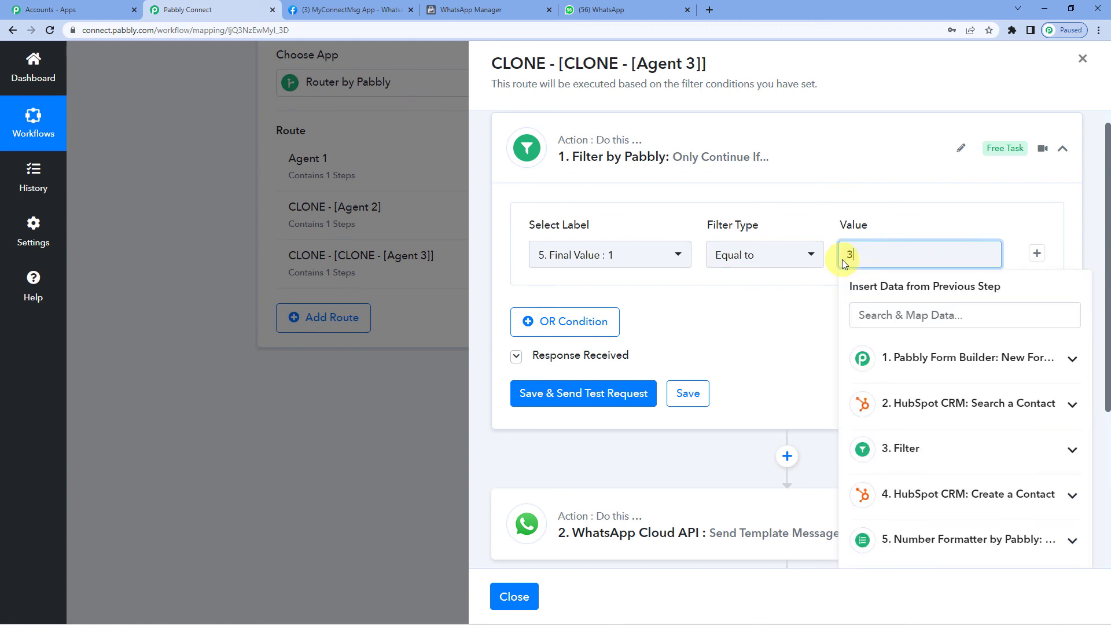
pyautogui.click(643, 329)
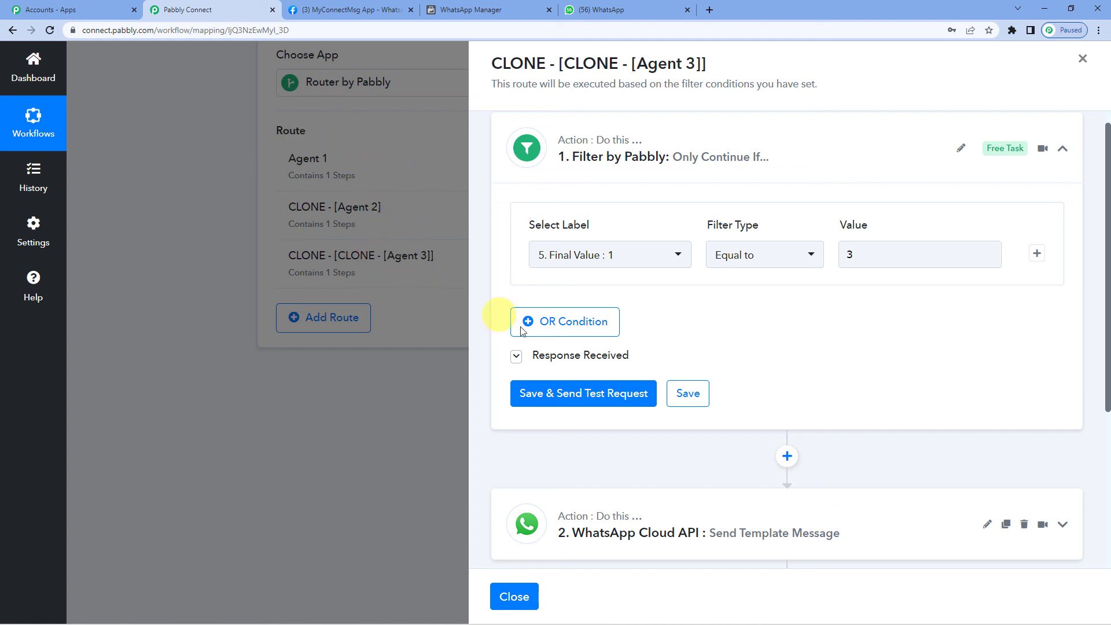
pyautogui.click(604, 401)
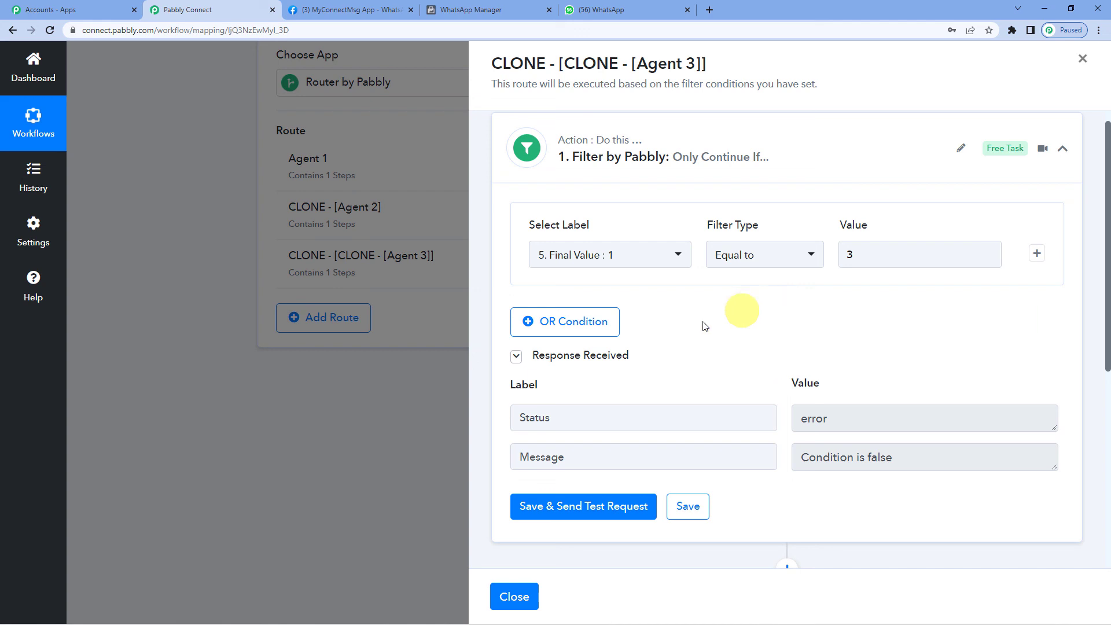
# - Expand the WhatsApp template message step and check the Recipient Mobile Number, leaving it unchanged
pyautogui.scroll(-2, 694, 367)
pyautogui.scroll(-3, 738, 374)
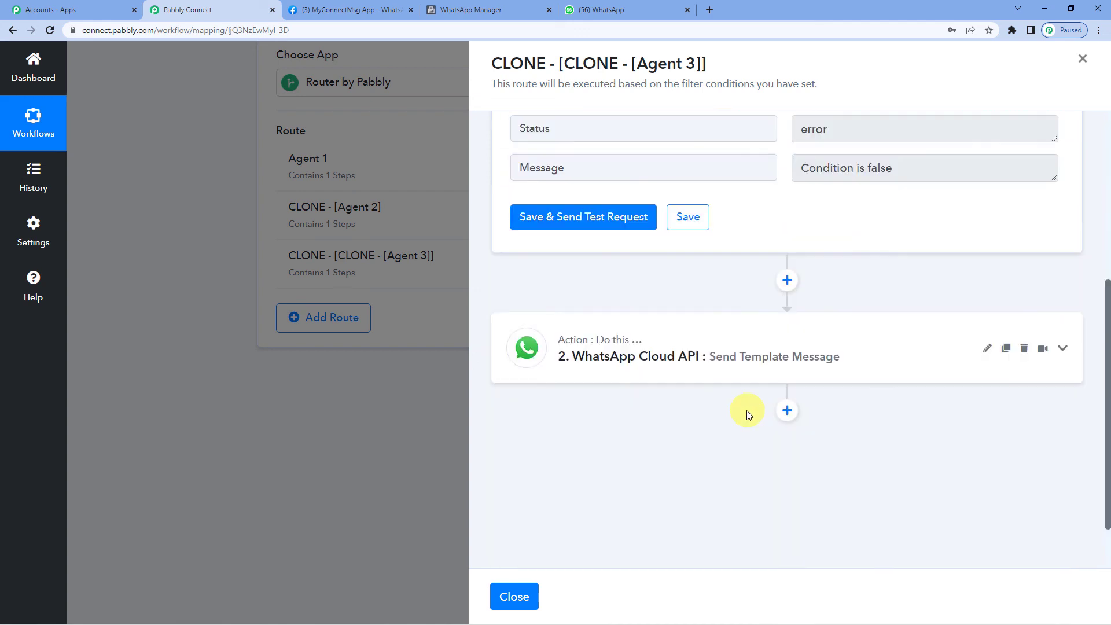
pyautogui.click(690, 356)
pyautogui.scroll(-1, 683, 359)
pyautogui.scroll(-3, 680, 359)
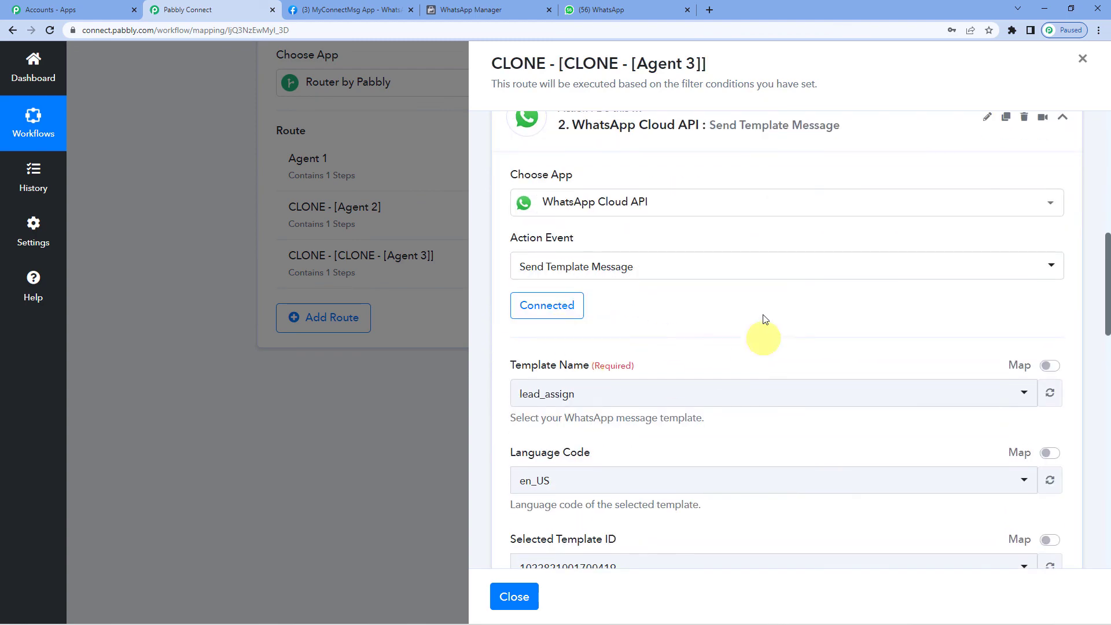
pyautogui.scroll(-3, 568, 376)
pyautogui.scroll(-3, 608, 380)
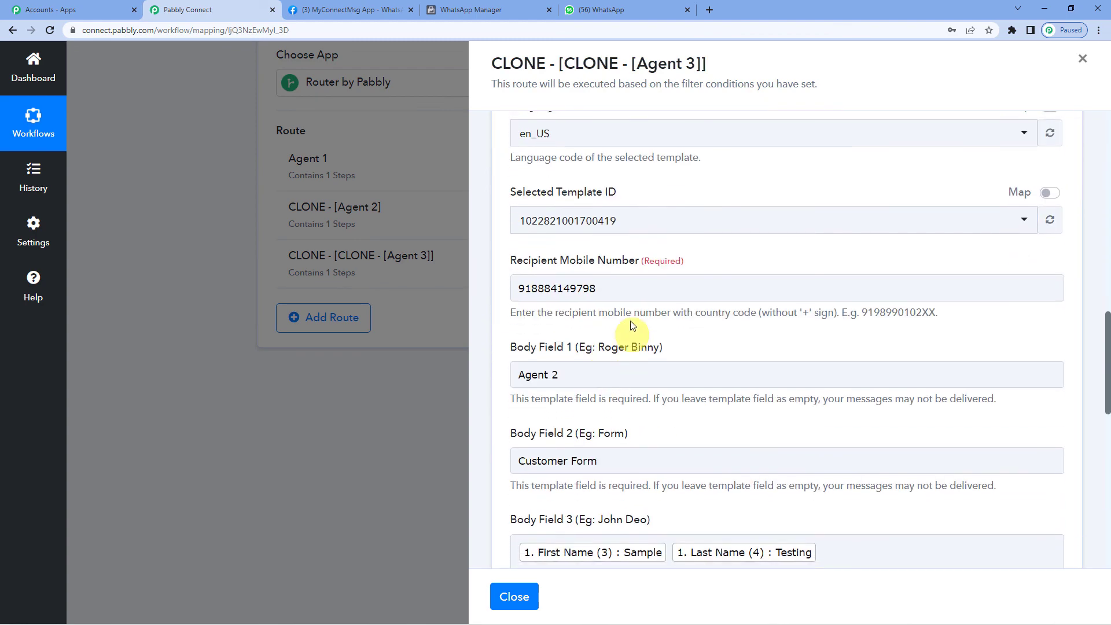
pyautogui.moveTo(628, 289); pyautogui.dragTo(521, 292)
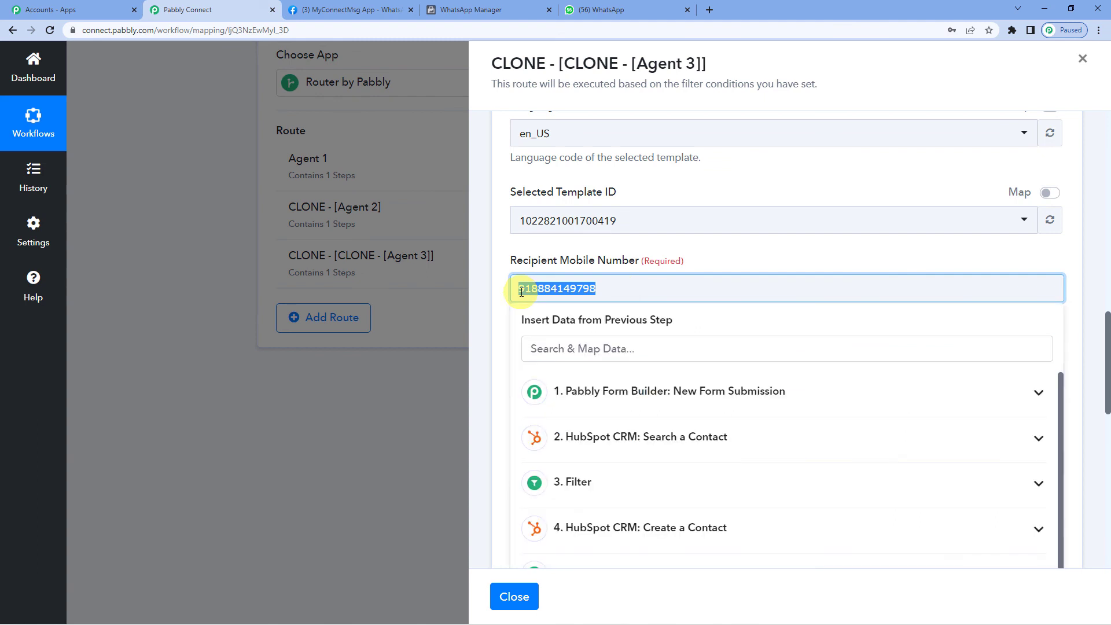
pyautogui.click(522, 292)
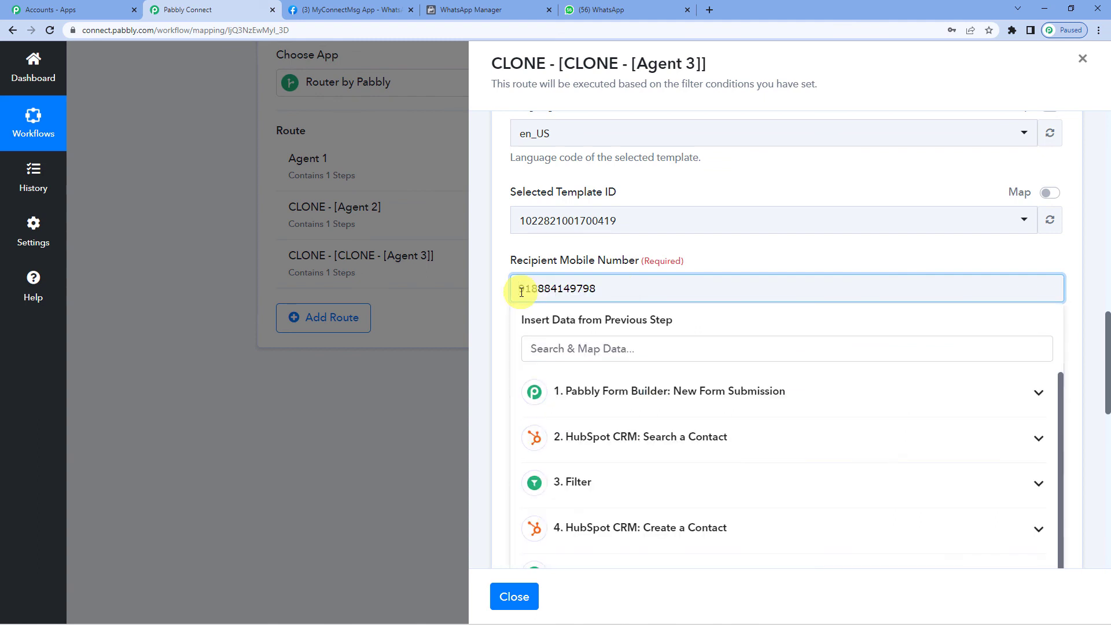
pyautogui.moveTo(522, 292); pyautogui.dragTo(608, 293)
pyautogui.click(697, 259)
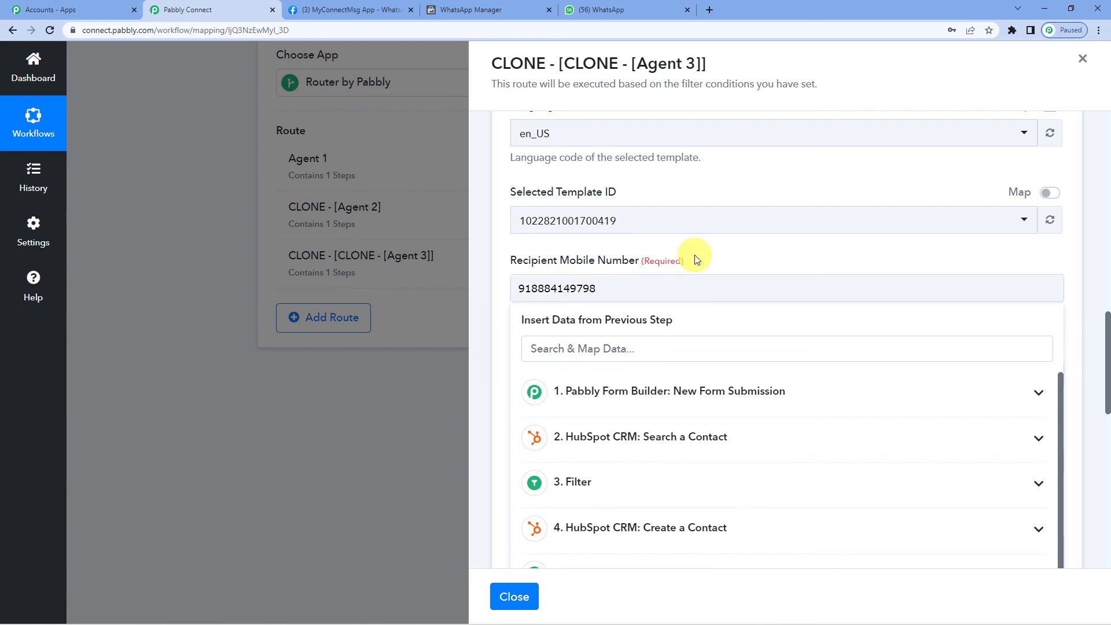
# - Change Body Field 1 from 'Agent 2' to 'Agent 3'
pyautogui.scroll(-2, 637, 258)
pyautogui.click(576, 258)
pyautogui.press('BackSpace')
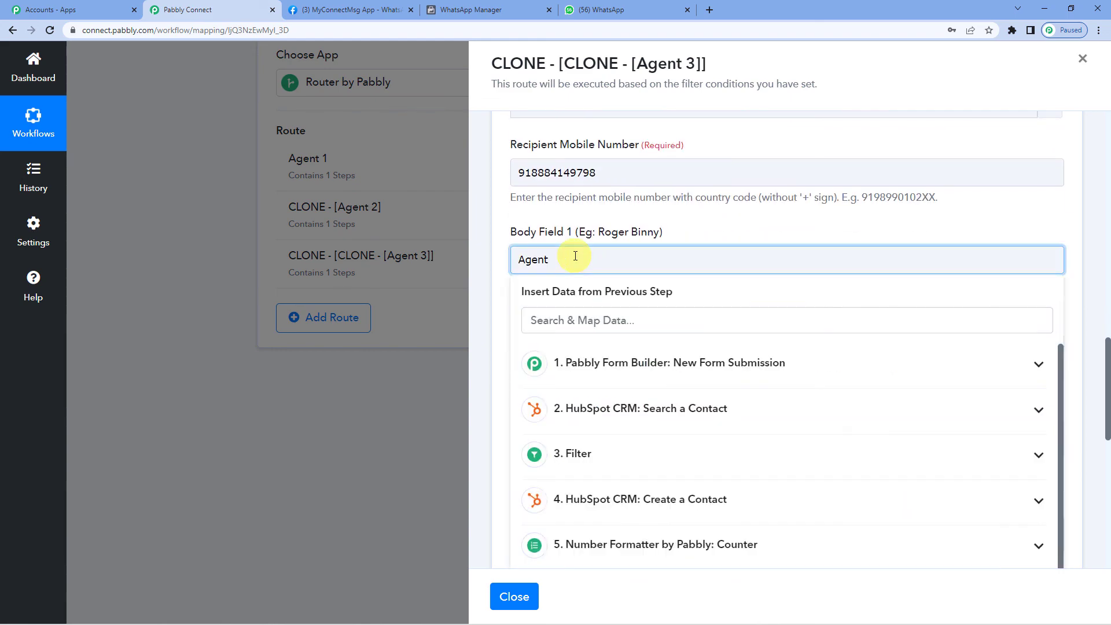
pyautogui.write('3')
pyautogui.click(690, 227)
pyautogui.scroll(-7, 573, 290)
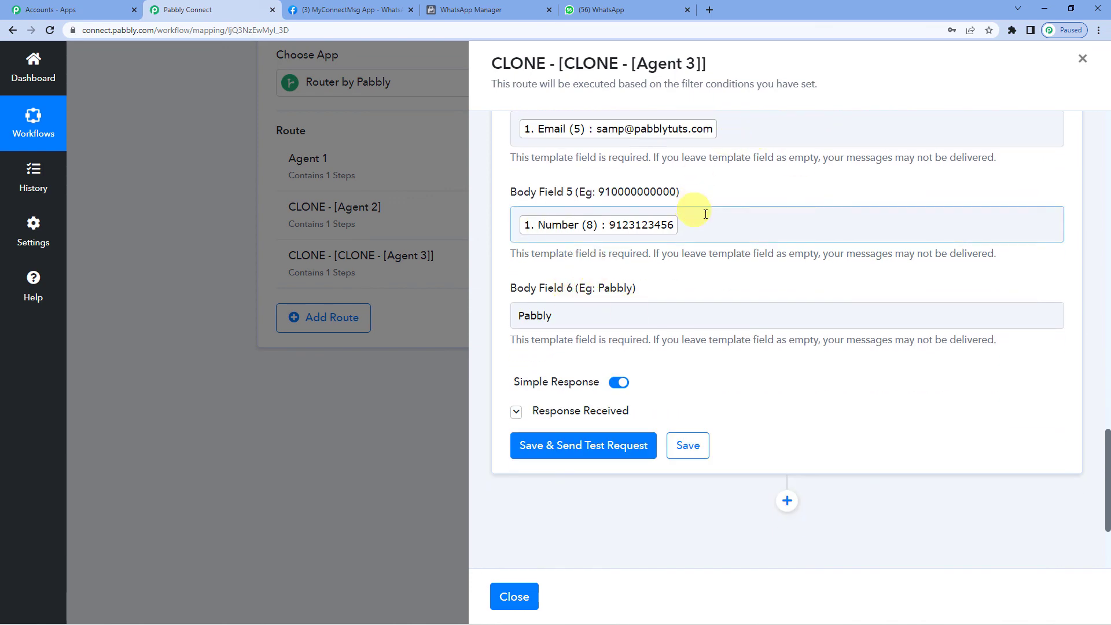
pyautogui.scroll(2, 636, 220)
pyautogui.scroll(-2, 576, 284)
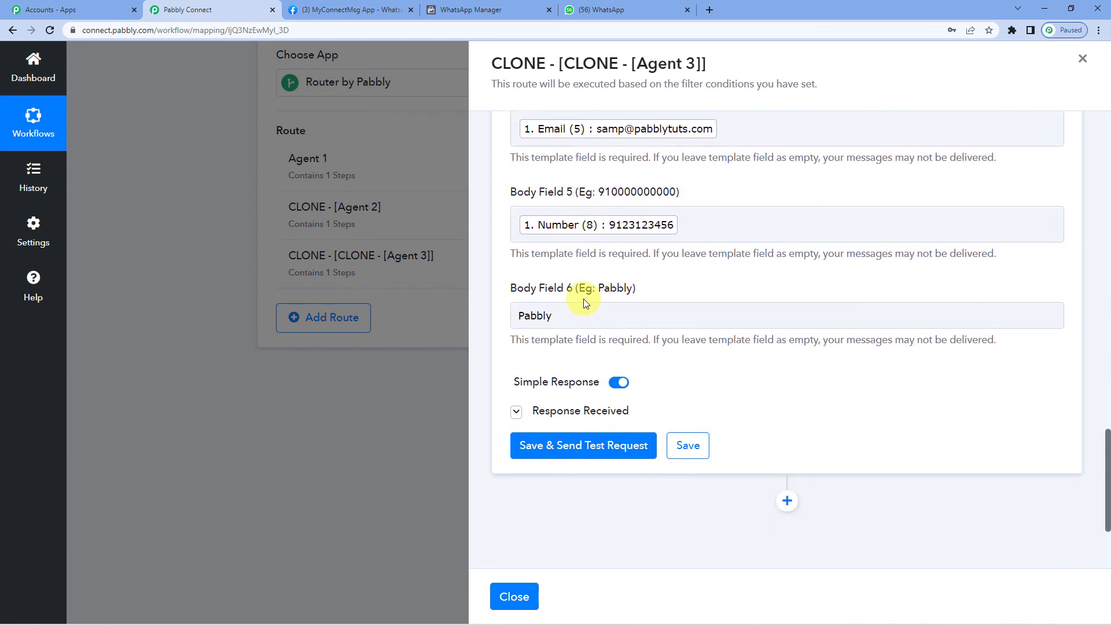
# - Save and send a test WhatsApp template message, then review the response's contact and message IDs
pyautogui.click(577, 456)
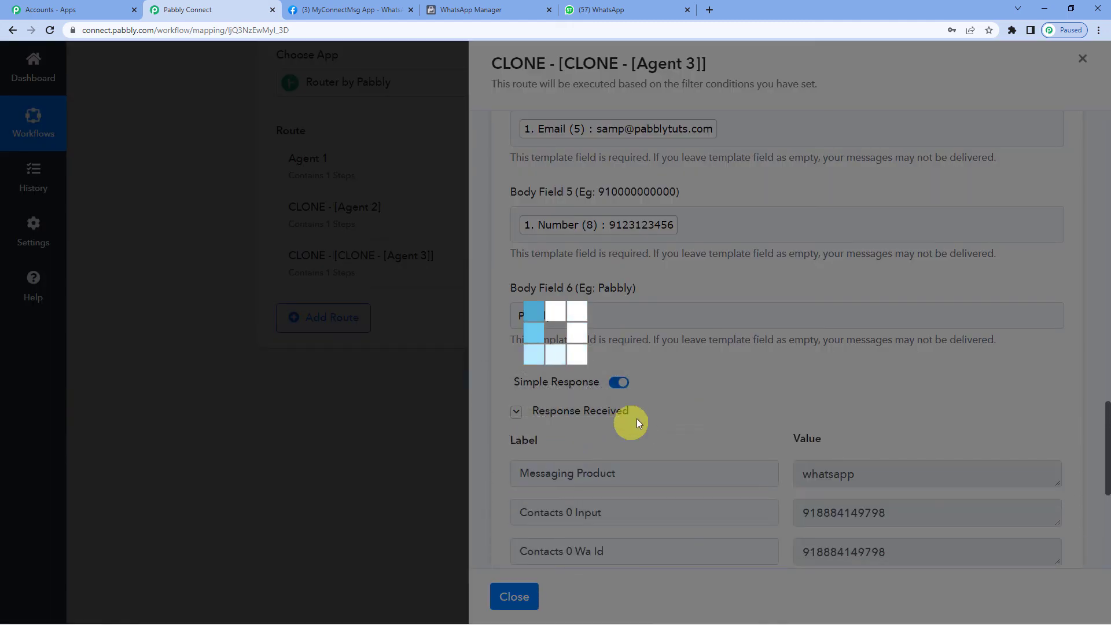
pyautogui.scroll(-2, 644, 414)
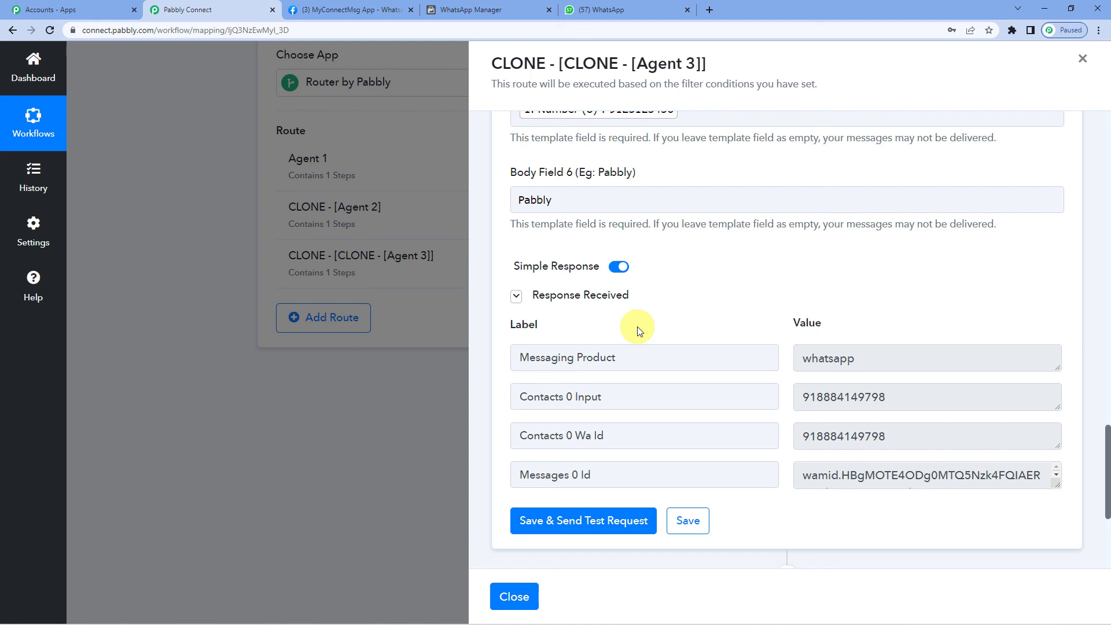
# - Check WhatsApp Web's Pabbly chat for the new-lead message addressed to Agent 3, then return to Pabbly Connect
pyautogui.click(594, 5)
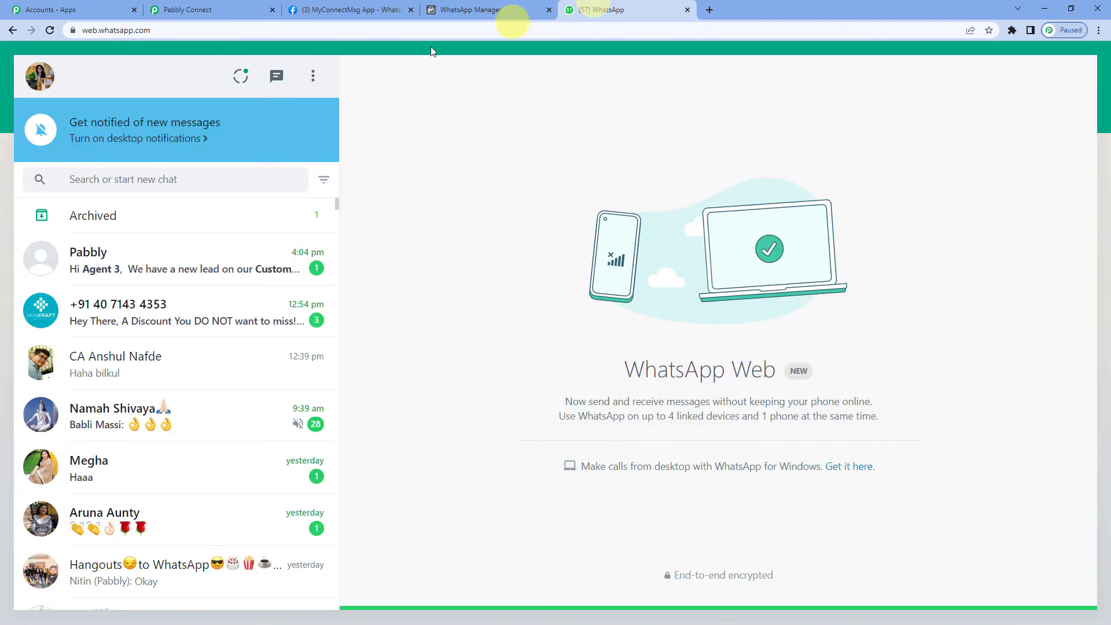
pyautogui.click(143, 259)
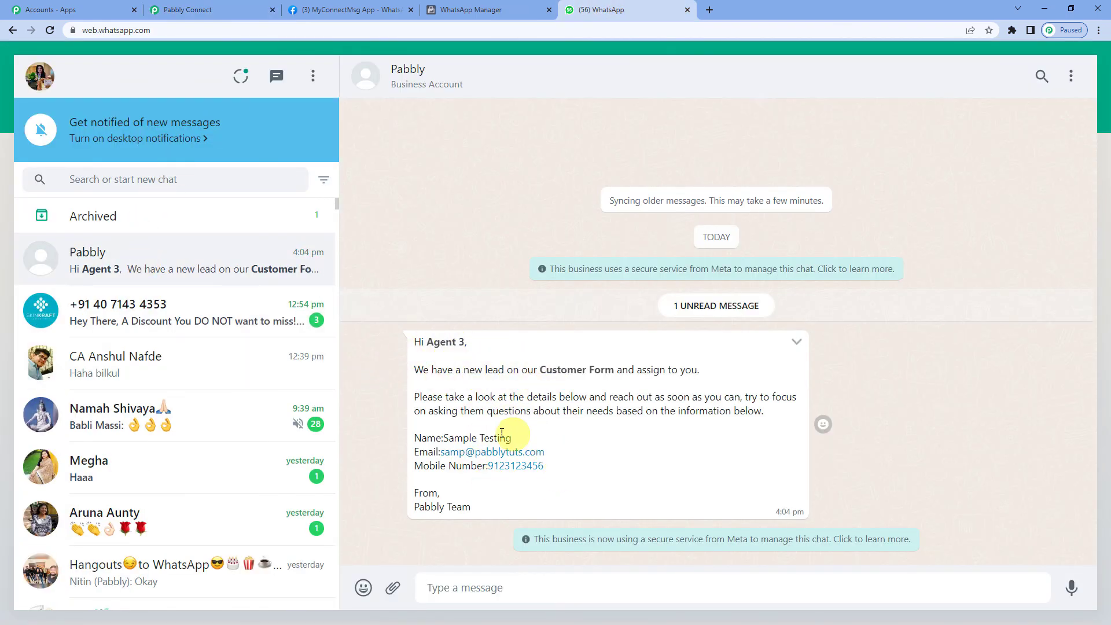
pyautogui.click(175, 5)
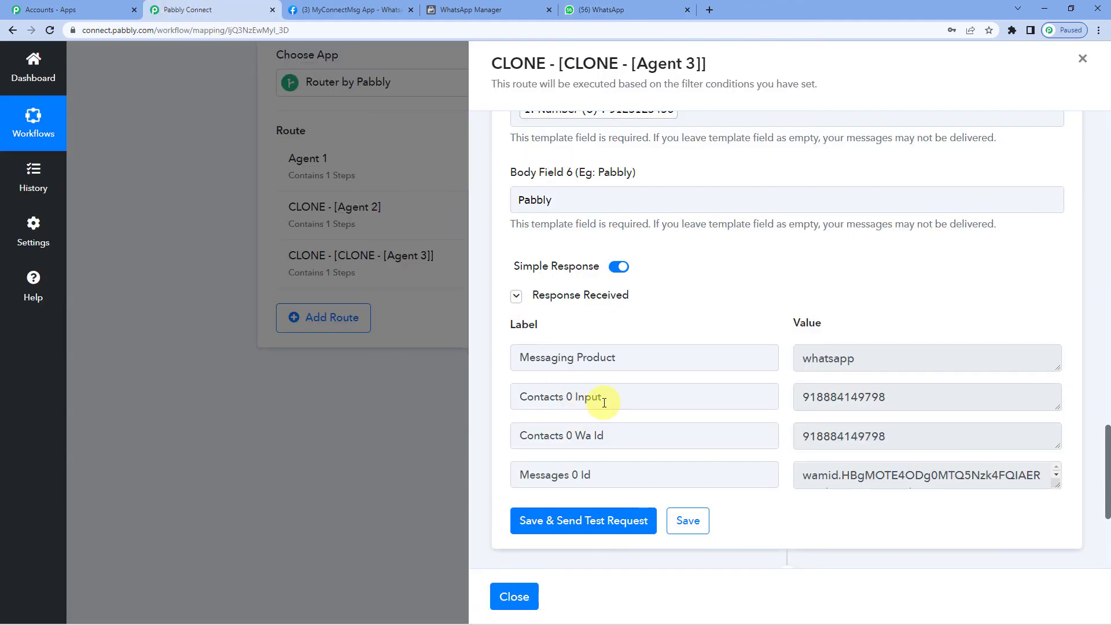
# - Save the Agent 3 route's WhatsApp step and close the route editor, showing all three routes
pyautogui.scroll(2, 604, 402)
pyautogui.scroll(-3, 604, 405)
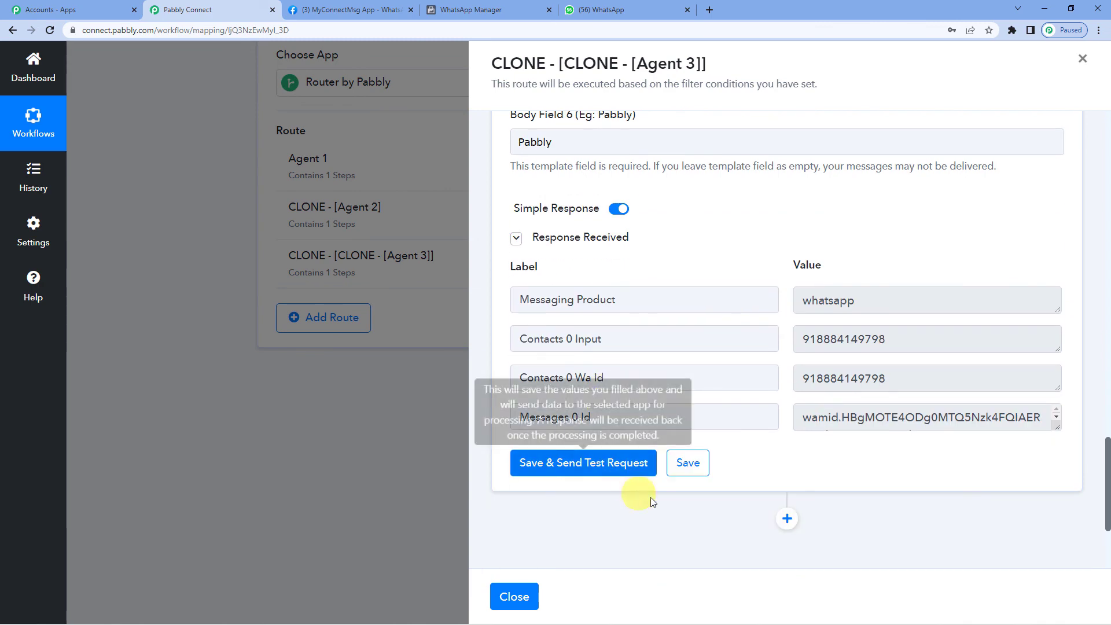
pyautogui.click(687, 470)
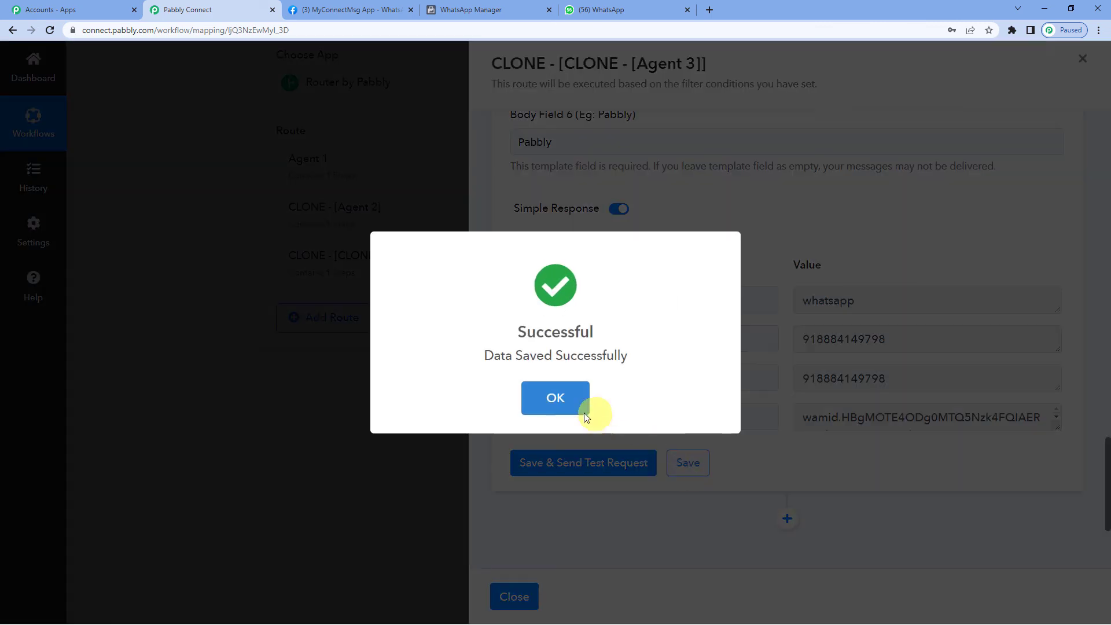
pyautogui.click(557, 402)
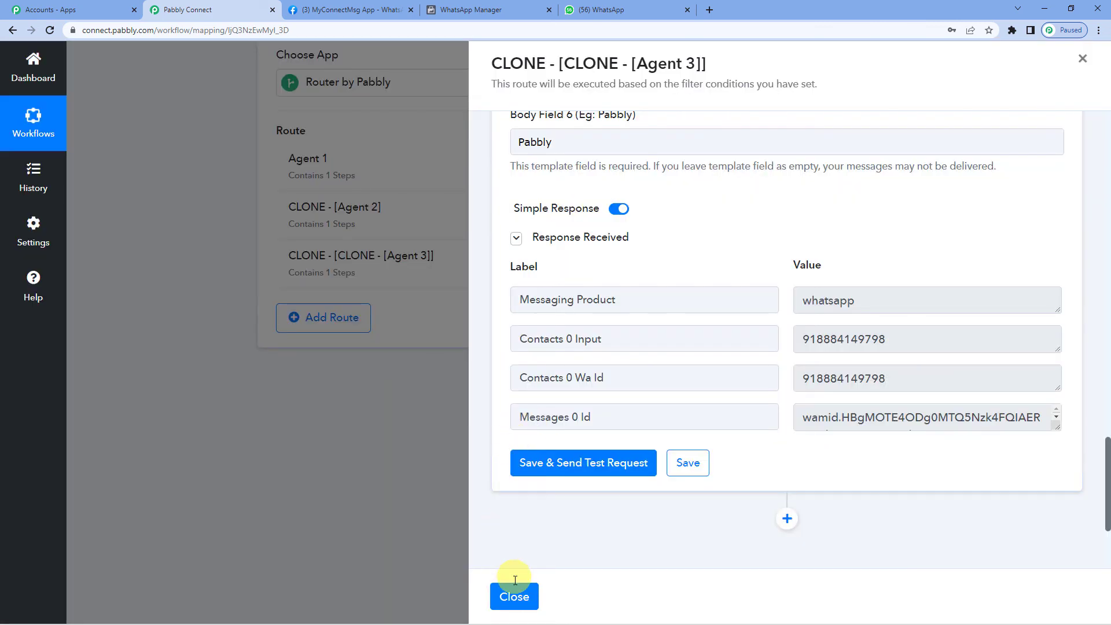
pyautogui.click(521, 598)
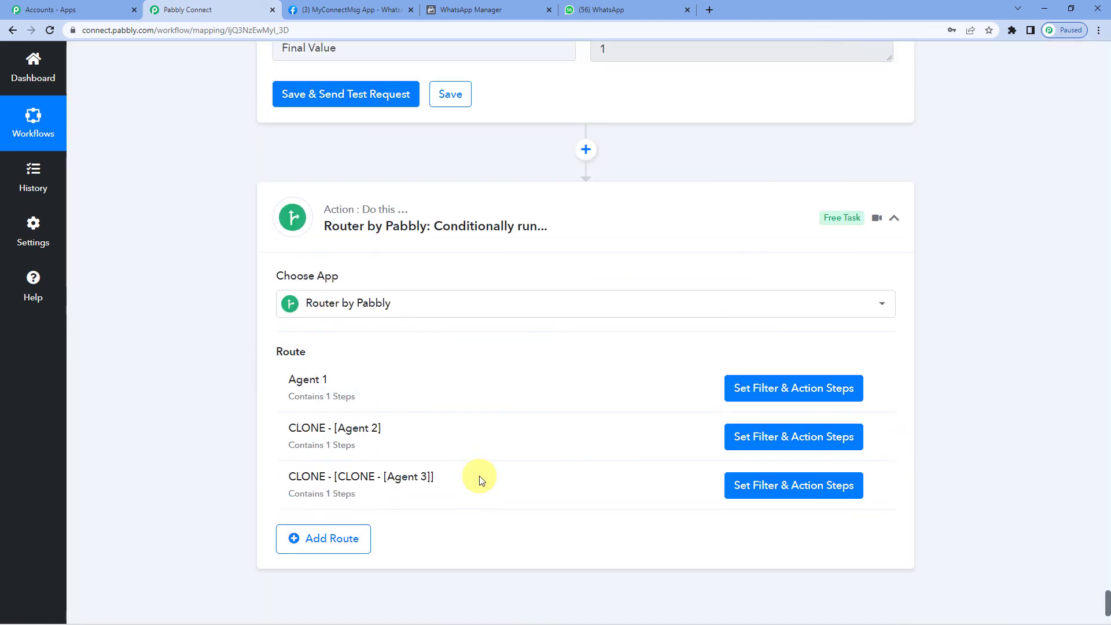
pyautogui.scroll(4, 479, 476)
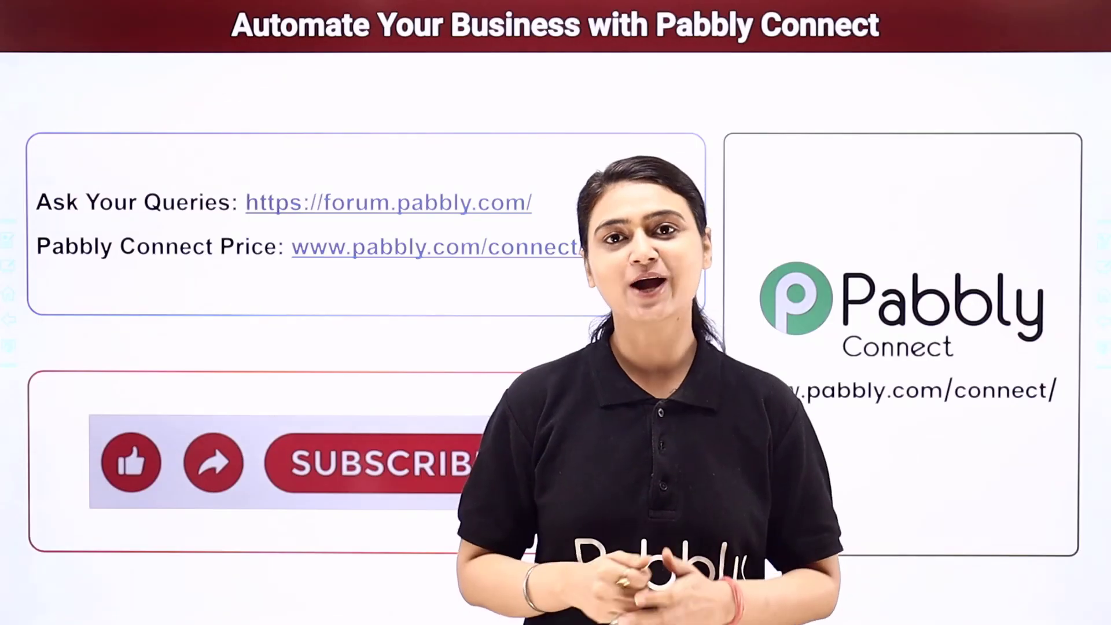